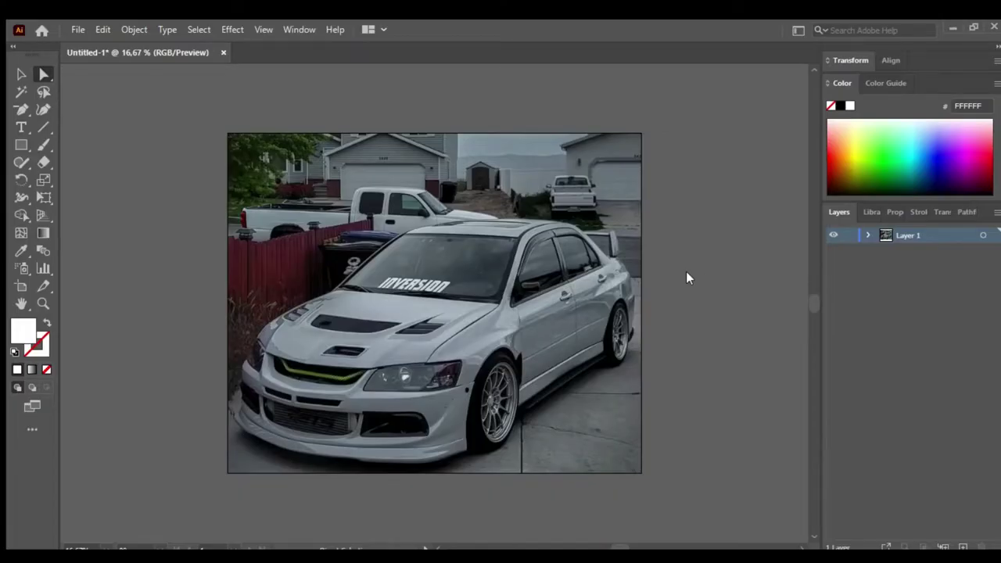
- Dim the car photo layer to 58% opacity, lock it, and zoom in on the car
{"action": "left_click", "coordinate": [894, 212]}
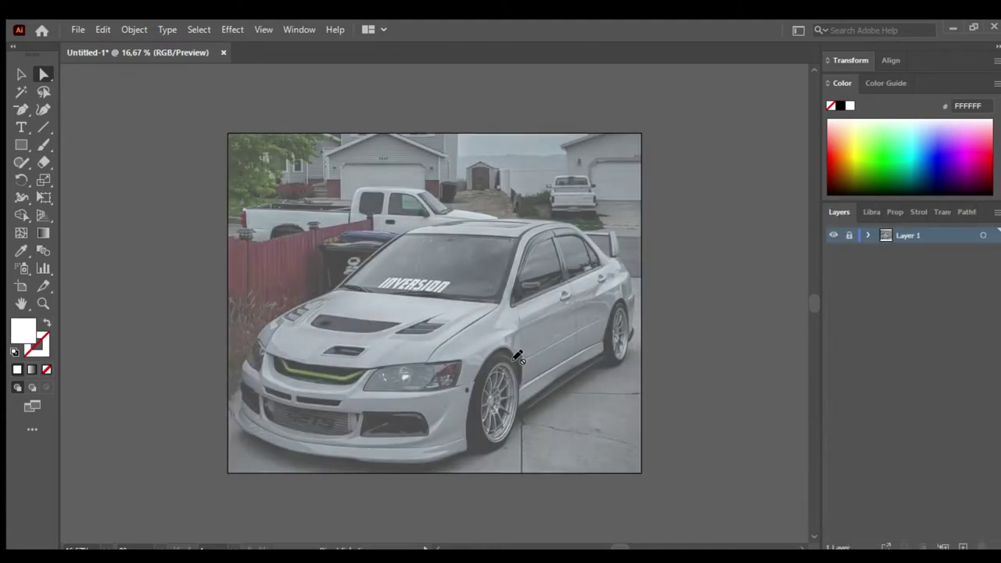
{"action": "key", "text": "z"}
{"action": "left_click_drag", "start_coordinate": [518, 356], "coordinate": [594, 356]}
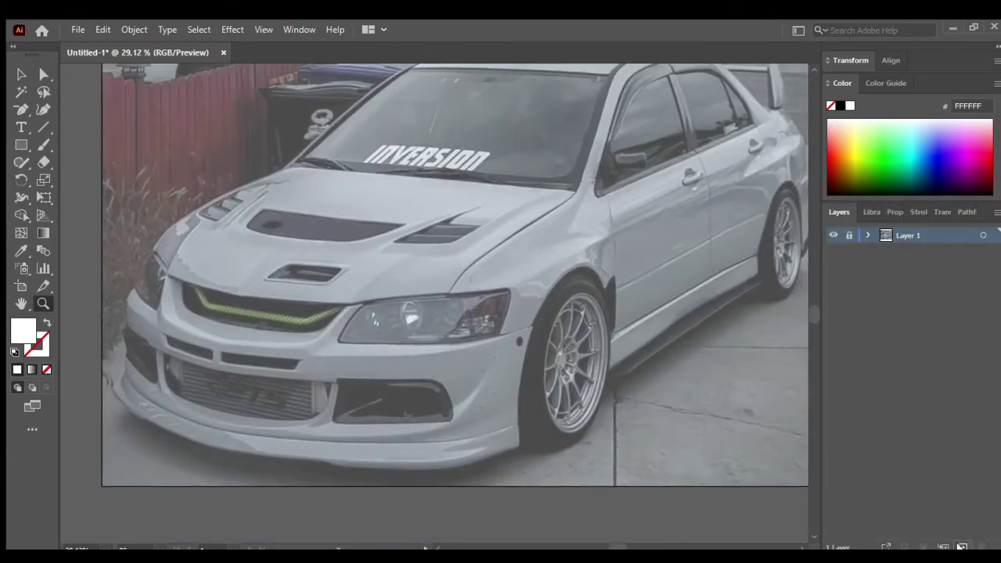
- Add a new Layer 2 above the photo and set a #070707 Pen stroke
{"action": "left_click", "coordinate": [962, 546]}
{"action": "key", "text": "p"}
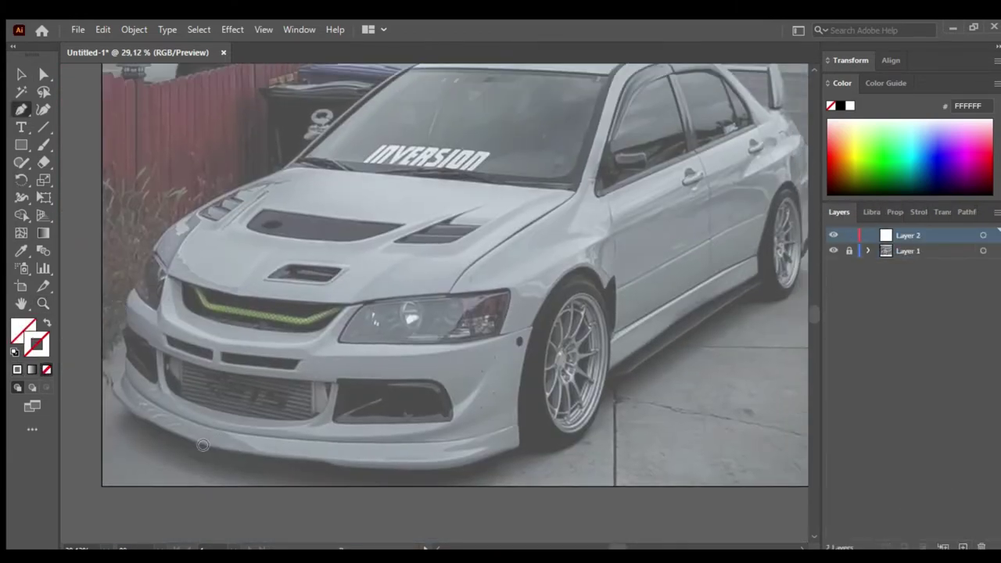
{"action": "left_click", "coordinate": [859, 193]}
- Start the black outline at the front corner, tracing the fender to the windshield base and roofline
{"action": "left_click", "coordinate": [895, 212]}
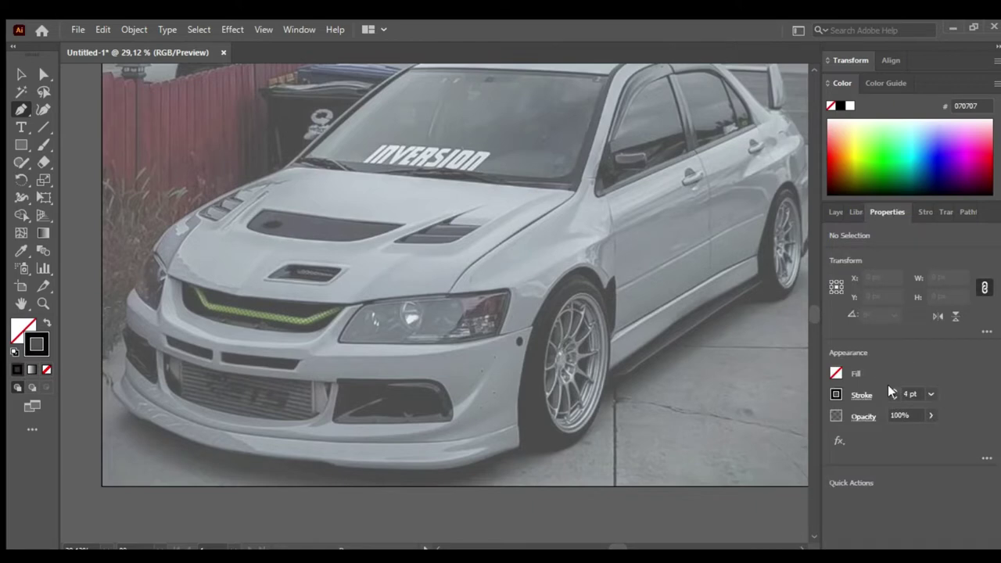
{"action": "scroll", "coordinate": [305, 281], "scroll_direction": "up", "scroll_amount": 2}
{"action": "scroll", "coordinate": [328, 359], "scroll_direction": "up", "scroll_amount": 5}
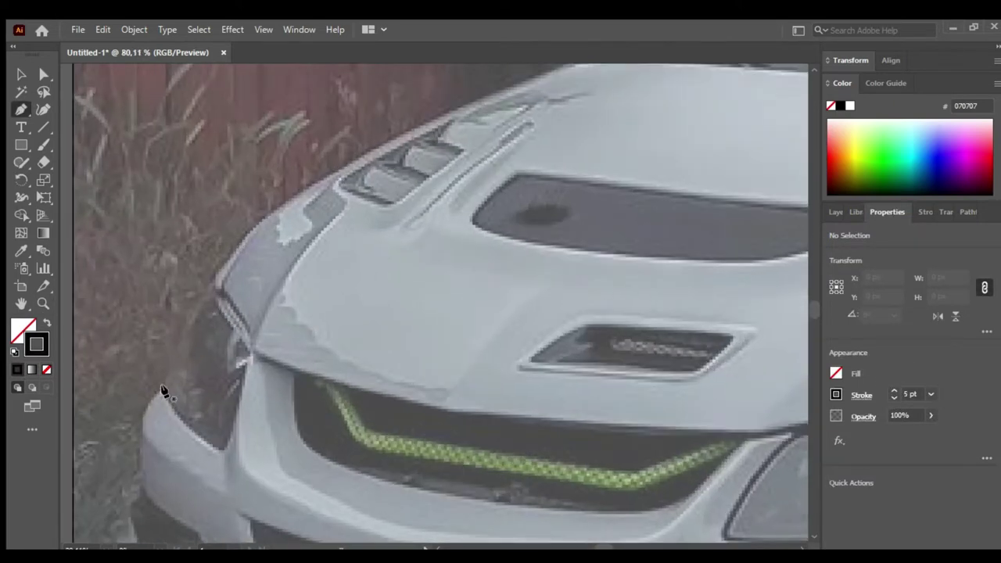
{"action": "left_click", "coordinate": [166, 385]}
{"action": "left_click_drag", "start_coordinate": [211, 279], "coordinate": [248, 233]}
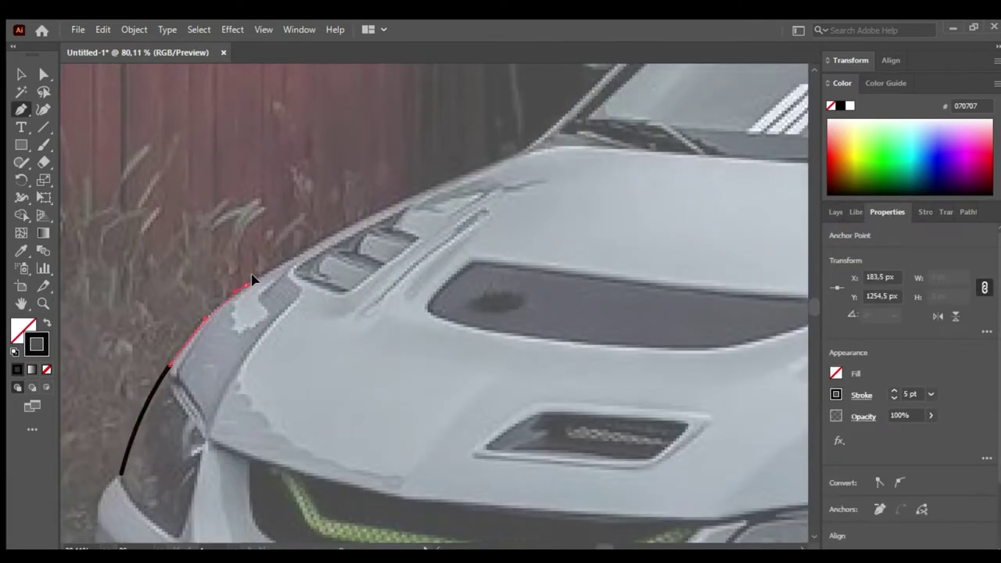
{"action": "scroll", "coordinate": [404, 248], "scroll_direction": "up", "scroll_amount": 3}
{"action": "scroll", "coordinate": [404, 248], "scroll_direction": "right", "scroll_amount": 3}
{"action": "left_click", "coordinate": [417, 242]}
{"action": "scroll", "coordinate": [425, 237], "scroll_direction": "up", "scroll_amount": 5}
{"action": "scroll", "coordinate": [425, 237], "scroll_direction": "right", "scroll_amount": 5}
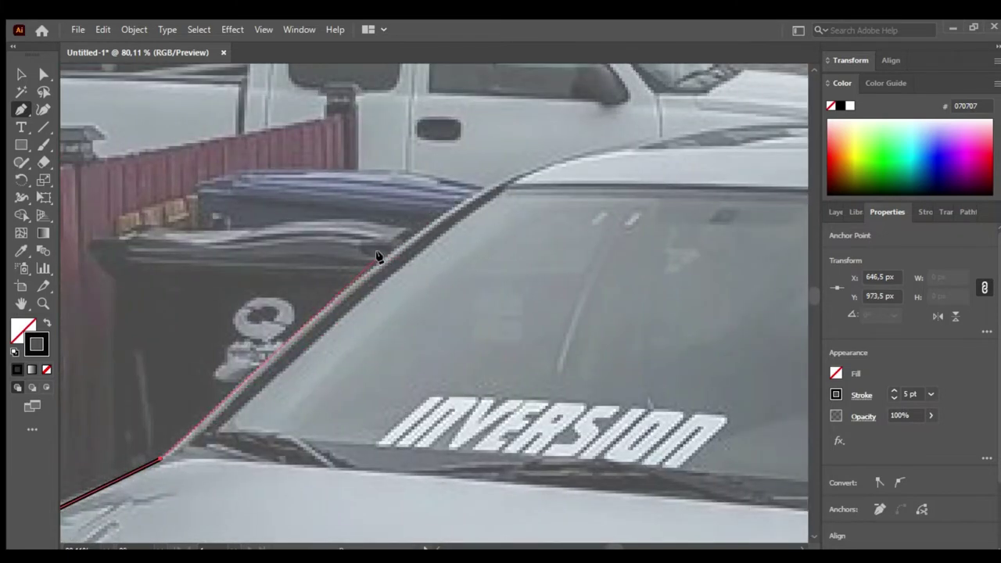
{"action": "scroll", "coordinate": [599, 141], "scroll_direction": "up", "scroll_amount": 5}
{"action": "scroll", "coordinate": [599, 141], "scroll_direction": "right", "scroll_amount": 7}
{"action": "mouse_move", "coordinate": [511, 283]}
{"action": "left_mouse_down"}
{"action": "mouse_move", "coordinate": [648, 282]}
{"action": "mouse_move", "coordinate": [643, 347]}
{"action": "left_mouse_up"}
{"action": "scroll", "coordinate": [649, 282], "scroll_direction": "right", "scroll_amount": 4}
- Redo the roofline curve and trace the rear roof up to and below the spoiler
{"action": "key", "text": "ctrl+z"}
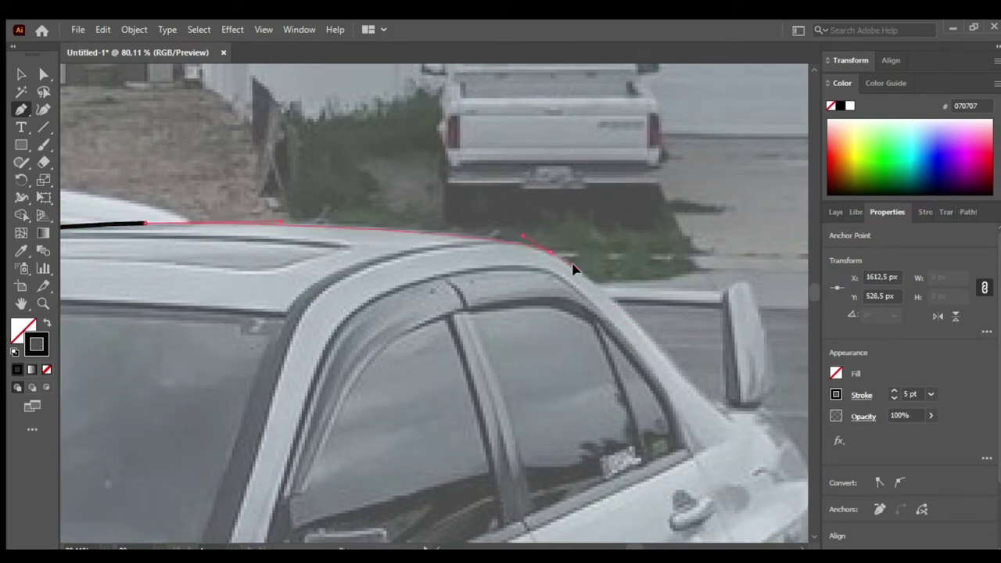
{"action": "mouse_move", "coordinate": [576, 268]}
{"action": "left_mouse_down"}
{"action": "mouse_move", "coordinate": [620, 307]}
{"action": "mouse_move", "coordinate": [282, 274]}
{"action": "left_mouse_up"}
{"action": "left_click", "coordinate": [283, 272]}
{"action": "left_click", "coordinate": [412, 277]}
{"action": "left_click", "coordinate": [434, 268]}
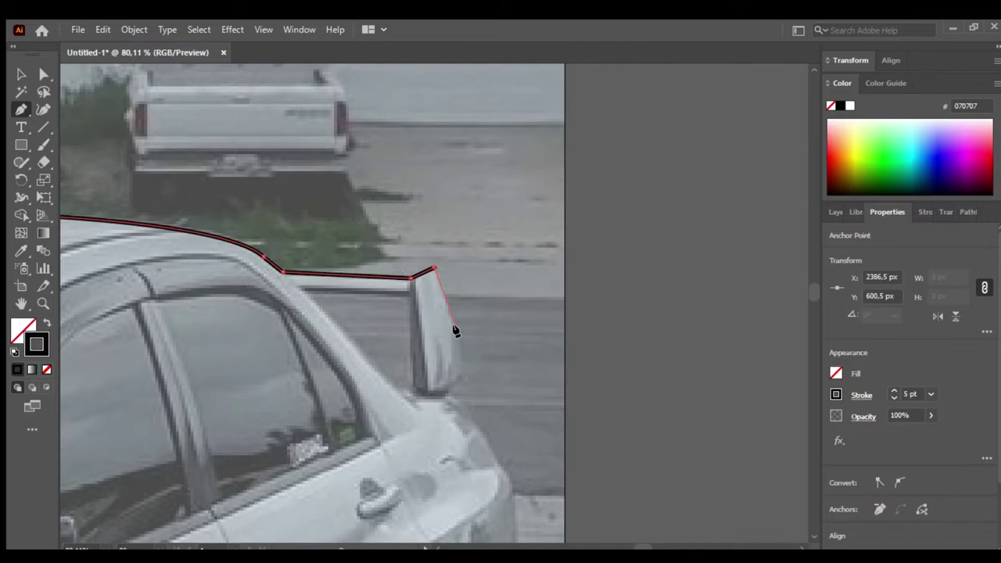
{"action": "left_click", "coordinate": [448, 392]}
- Trace the outline around the rear quarter and fender down to the rear bumper bottom
{"action": "mouse_move", "coordinate": [498, 439]}
{"action": "left_mouse_down"}
{"action": "mouse_move", "coordinate": [413, 271]}
{"action": "mouse_move", "coordinate": [396, 257]}
{"action": "left_mouse_up"}
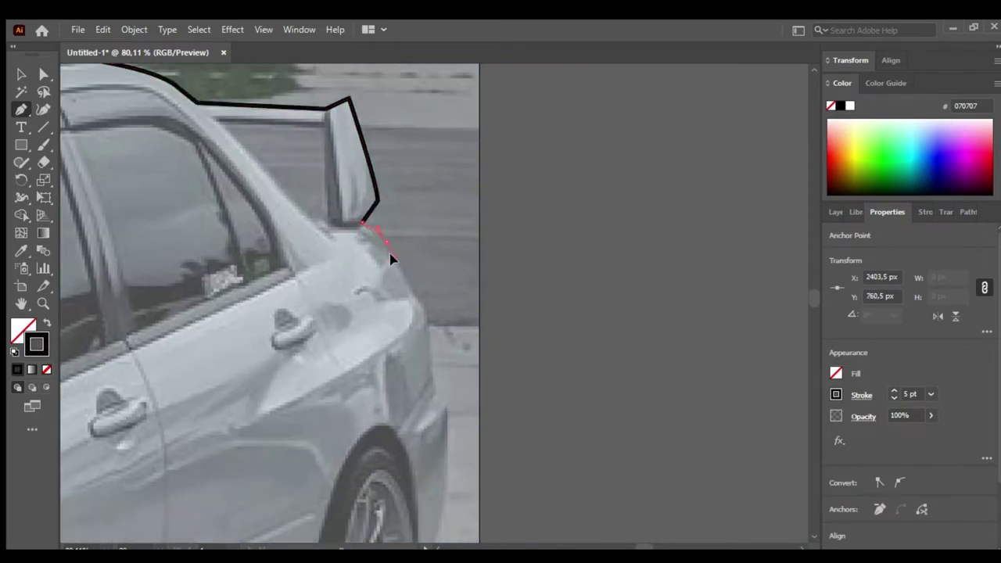
{"action": "left_click", "coordinate": [415, 296]}
{"action": "left_click", "coordinate": [429, 375]}
{"action": "left_click_drag", "start_coordinate": [462, 396], "coordinate": [393, 237]}
{"action": "left_click", "coordinate": [388, 237]}
{"action": "scroll", "coordinate": [378, 324], "scroll_direction": "down", "scroll_amount": 4}
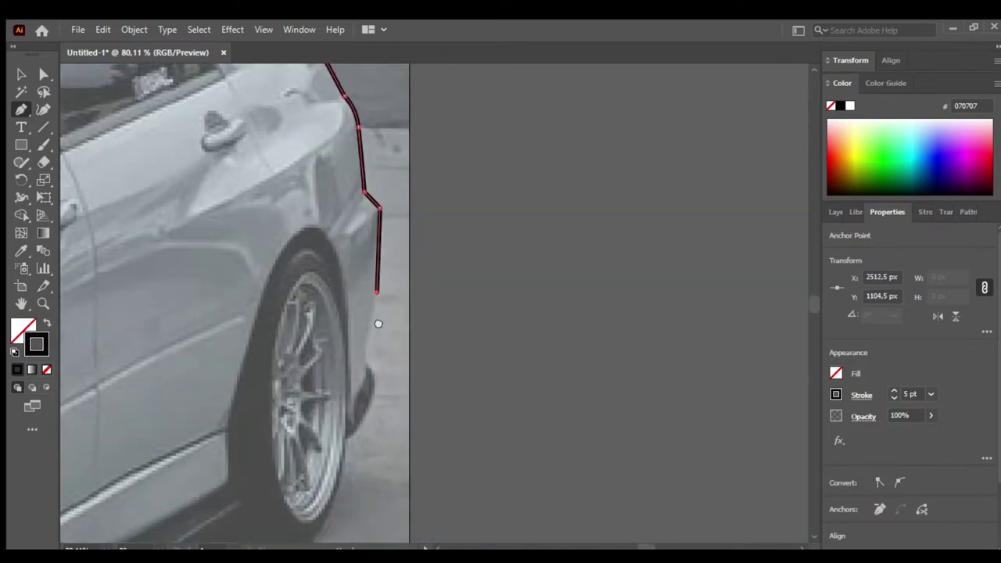
{"action": "left_click", "coordinate": [379, 204]}
{"action": "left_click", "coordinate": [367, 258]}
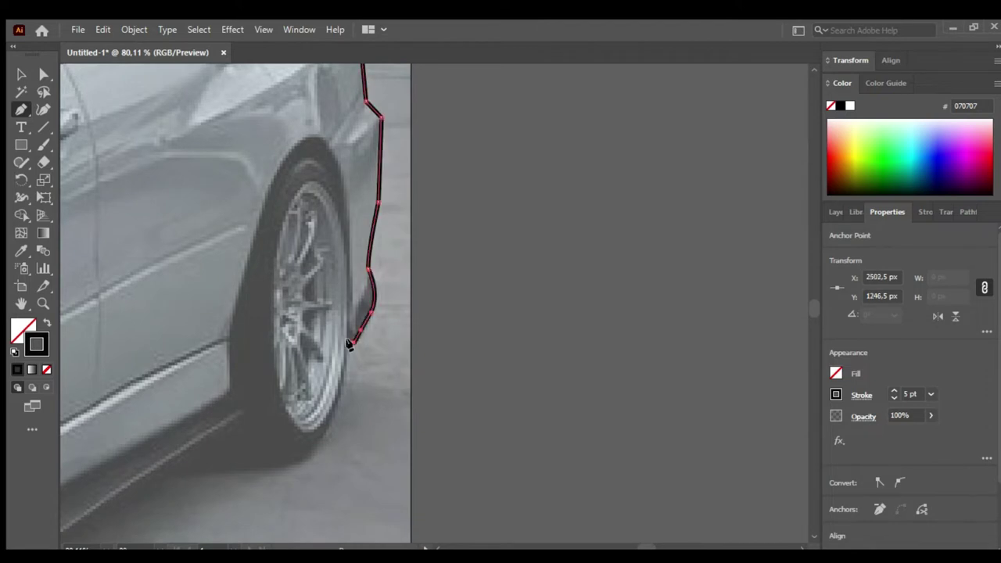
- Curve the outline over the rear wheel arch and along the side skirt
{"action": "left_click_drag", "start_coordinate": [296, 145], "coordinate": [224, 209]}
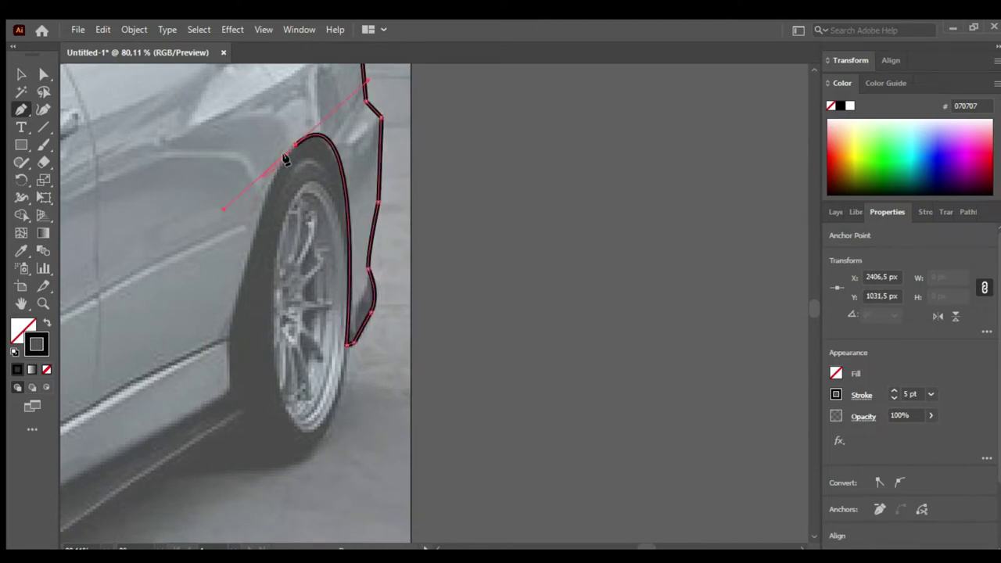
{"action": "left_click", "coordinate": [252, 233]}
{"action": "left_click", "coordinate": [228, 335]}
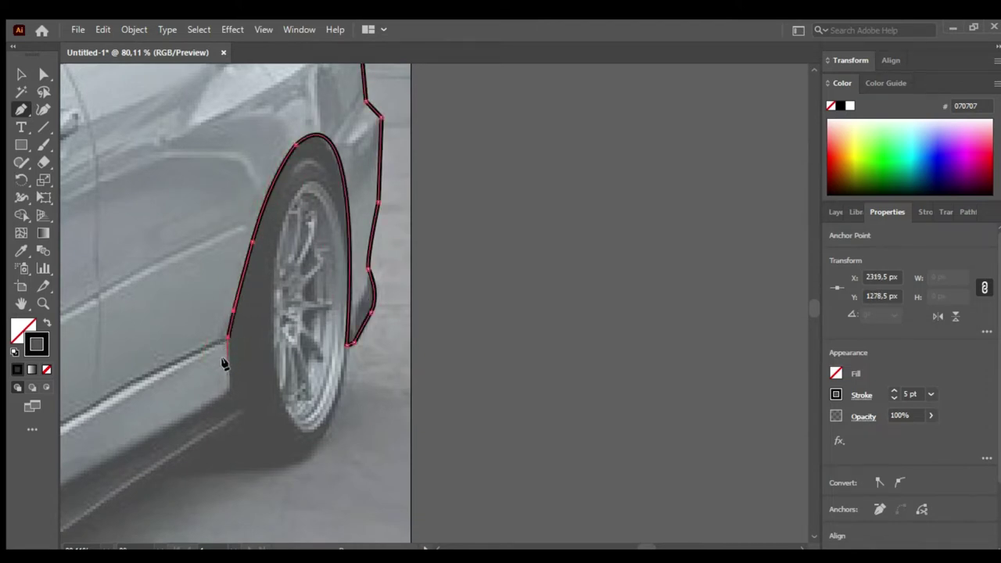
{"action": "left_click_drag", "start_coordinate": [224, 357], "coordinate": [371, 252]}
{"action": "left_click", "coordinate": [375, 262]}
{"action": "left_click_drag", "start_coordinate": [226, 376], "coordinate": [422, 237]}
{"action": "left_click", "coordinate": [423, 237]}
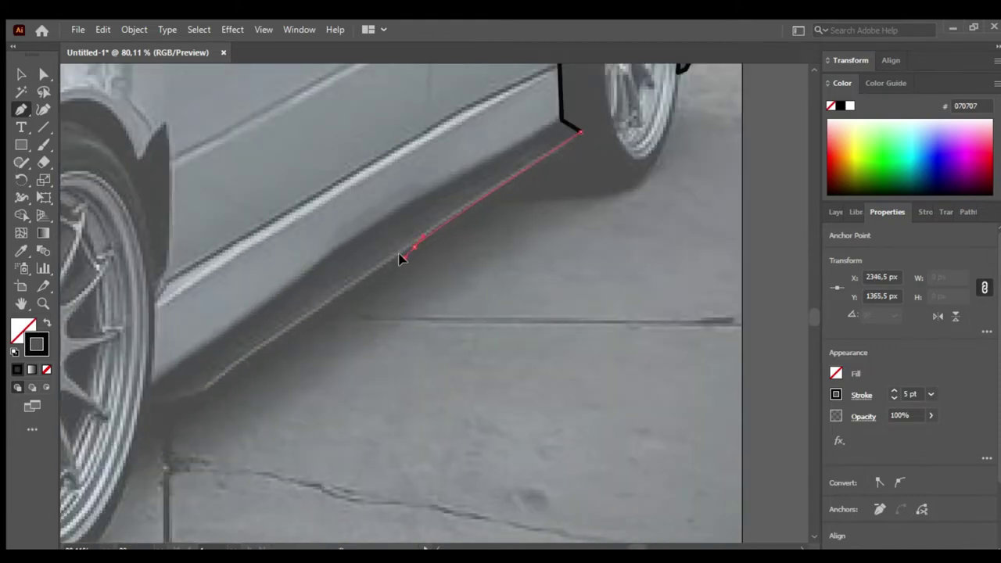
{"action": "left_click", "coordinate": [405, 256]}
{"action": "left_click", "coordinate": [206, 397]}
{"action": "left_click_drag", "start_coordinate": [148, 408], "coordinate": [331, 384]}
{"action": "left_click", "coordinate": [331, 384]}
- Trace the front wheel arch and continue along the front bumper lip
{"action": "scroll", "coordinate": [406, 423], "scroll_direction": "up", "scroll_amount": 3}
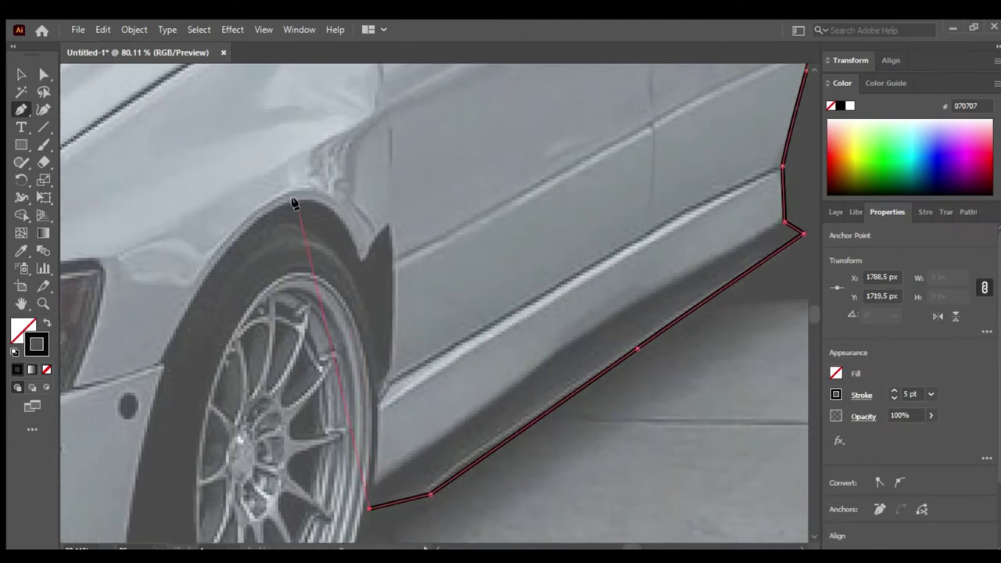
{"action": "left_click_drag", "start_coordinate": [293, 204], "coordinate": [190, 224]}
{"action": "scroll", "coordinate": [273, 295], "scroll_direction": "down", "scroll_amount": 2}
{"action": "scroll", "coordinate": [273, 294], "scroll_direction": "left", "scroll_amount": 3}
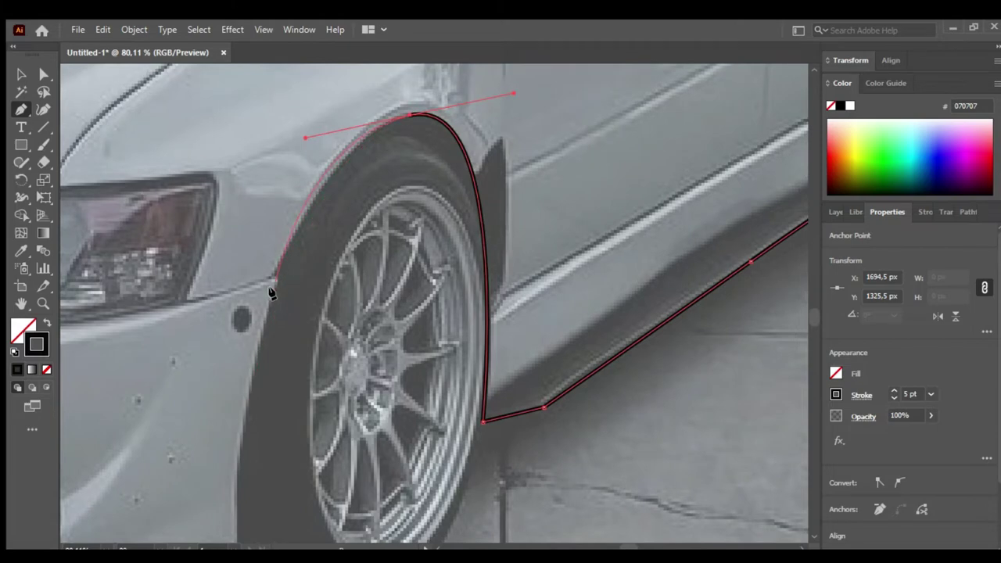
{"action": "left_click", "coordinate": [256, 349]}
{"action": "scroll", "coordinate": [248, 376], "scroll_direction": "down", "scroll_amount": 3}
{"action": "left_click_drag", "start_coordinate": [247, 380], "coordinate": [244, 442]}
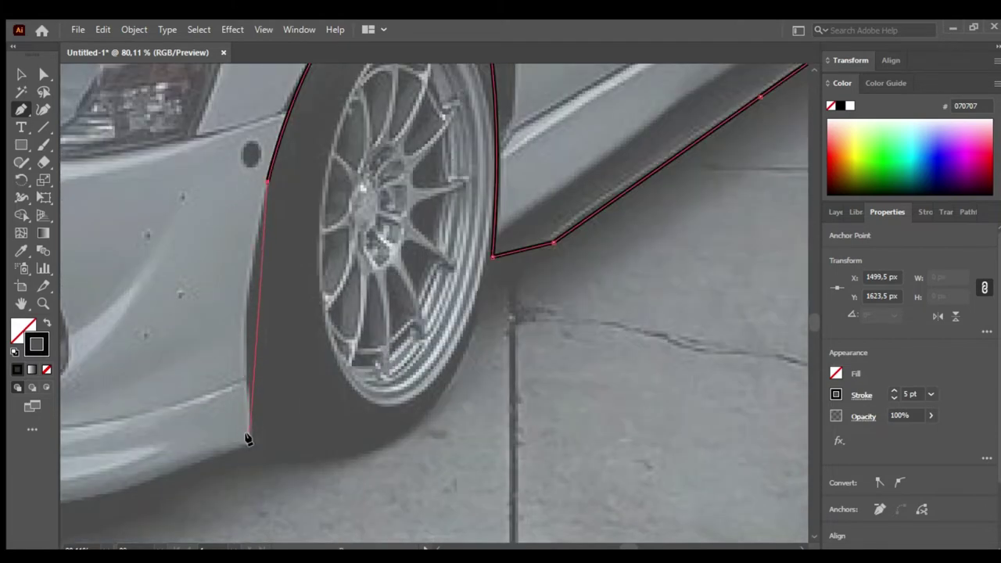
{"action": "left_click_drag", "start_coordinate": [218, 478], "coordinate": [515, 456]}
{"action": "left_click", "coordinate": [498, 420]}
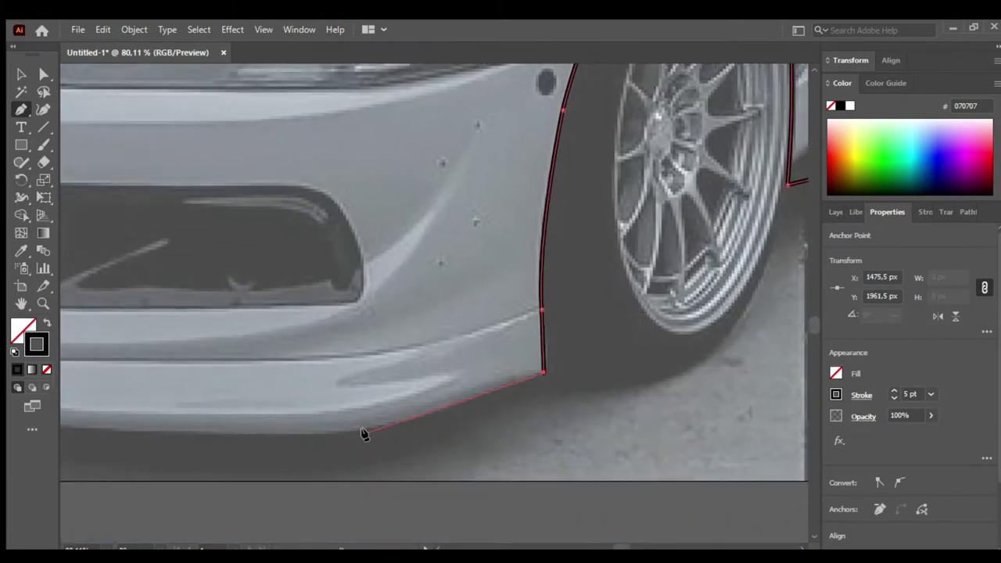
{"action": "left_click_drag", "start_coordinate": [362, 431], "coordinate": [471, 441]}
{"action": "left_click", "coordinate": [283, 430]}
- Curve around the bumper corner, up the front edge, and close the outline at its start
{"action": "scroll", "coordinate": [424, 458], "scroll_direction": "left", "scroll_amount": 3}
{"action": "scroll", "coordinate": [331, 407], "scroll_direction": "left", "scroll_amount": 2}
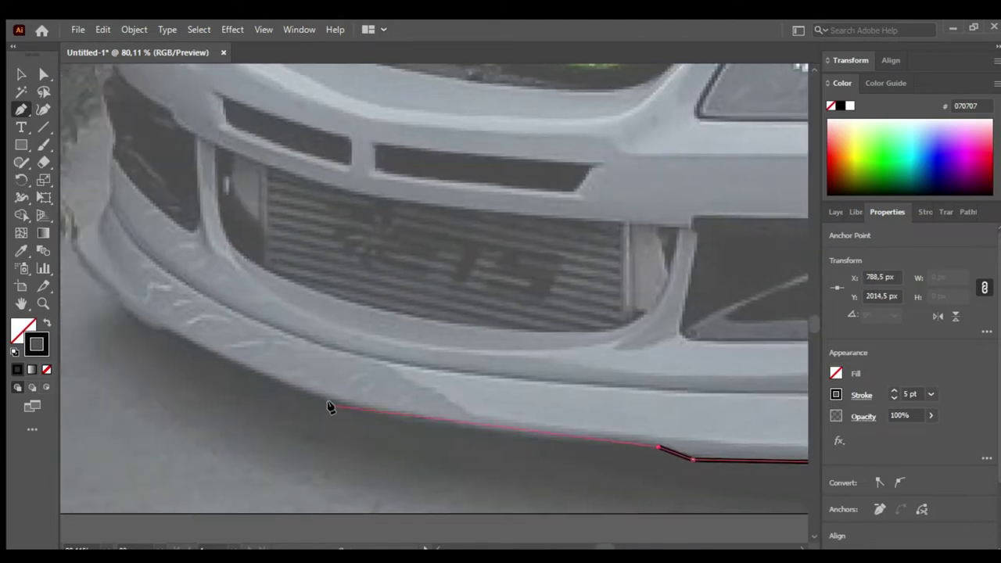
{"action": "scroll", "coordinate": [172, 346], "scroll_direction": "left", "scroll_amount": 1}
{"action": "mouse_move", "coordinate": [275, 335]}
{"action": "left_mouse_down"}
{"action": "mouse_move", "coordinate": [102, 276]}
{"action": "mouse_move", "coordinate": [143, 224]}
{"action": "left_mouse_up"}
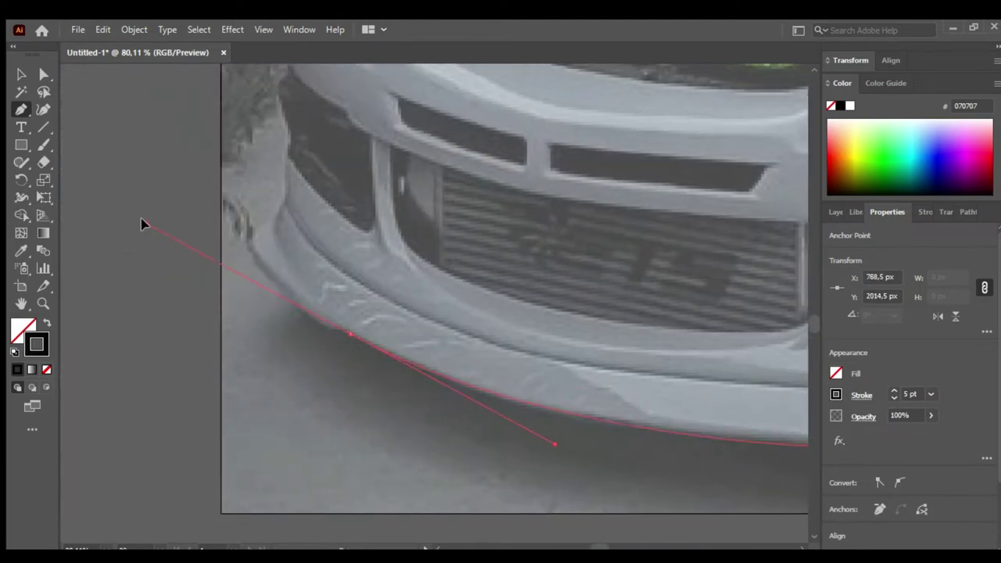
{"action": "scroll", "coordinate": [346, 331], "scroll_direction": "up", "scroll_amount": 3}
{"action": "scroll", "coordinate": [346, 331], "scroll_direction": "left", "scroll_amount": 2}
{"action": "left_click", "coordinate": [310, 381]}
{"action": "left_click", "coordinate": [344, 347]}
{"action": "scroll", "coordinate": [344, 347], "scroll_direction": "up", "scroll_amount": 3}
{"action": "scroll", "coordinate": [344, 347], "scroll_direction": "right", "scroll_amount": 2}
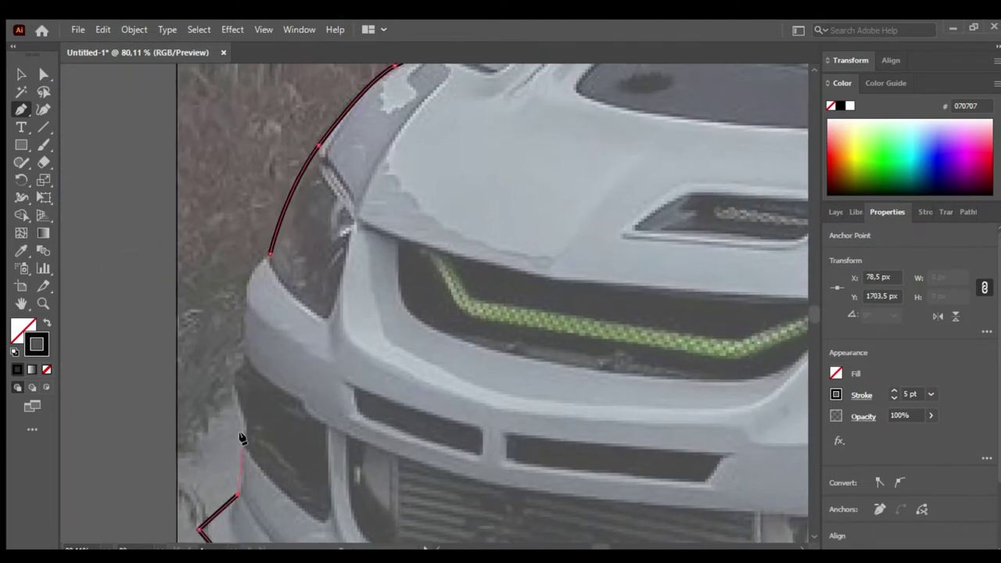
{"action": "left_click", "coordinate": [268, 254]}
- Draw a closed four-point shape over the gap under the rear spoiler
{"action": "key", "text": "a"}
{"action": "left_click", "coordinate": [233, 377]}
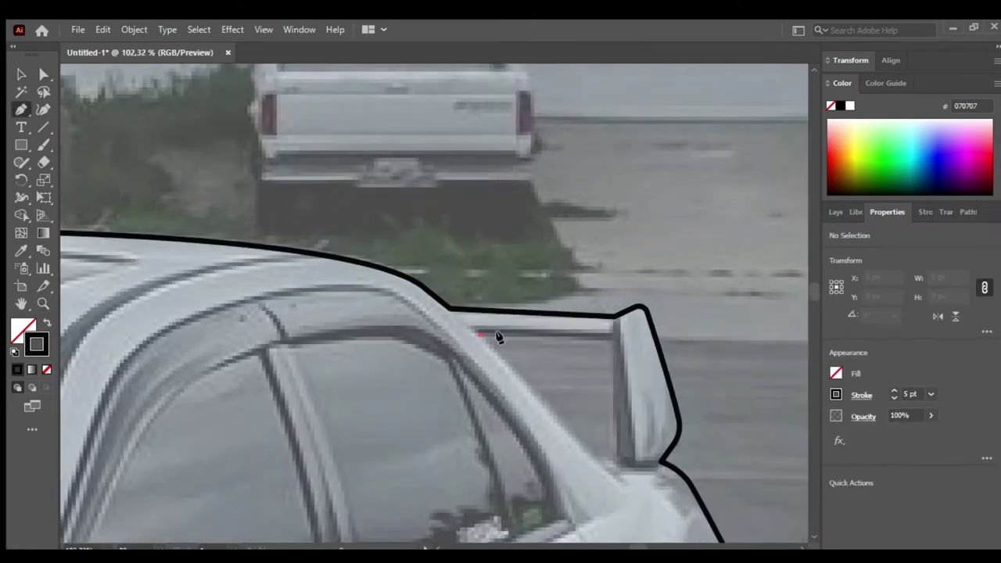
{"action": "left_click", "coordinate": [477, 335]}
{"action": "left_click", "coordinate": [614, 338]}
{"action": "left_click", "coordinate": [614, 458]}
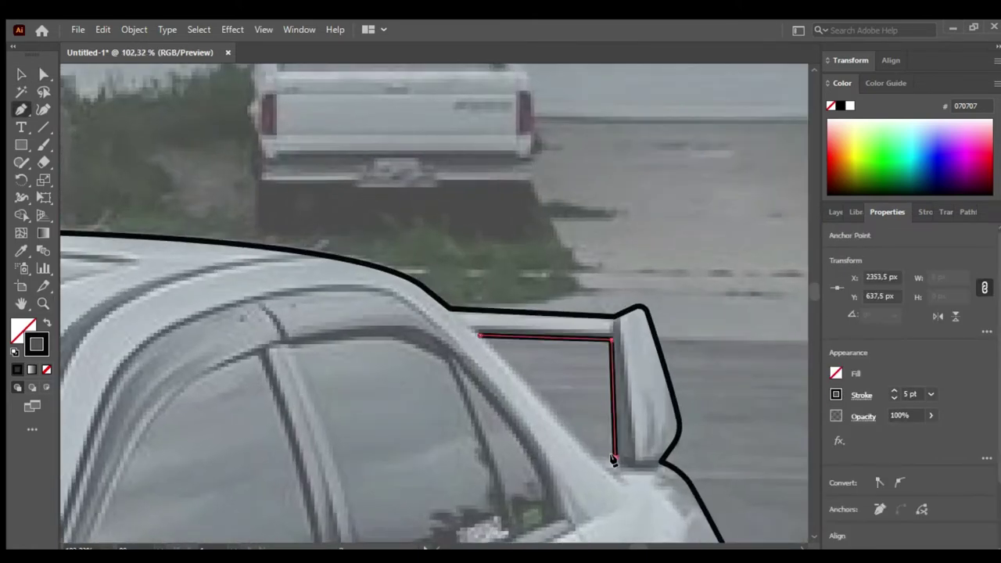
{"action": "left_click", "coordinate": [477, 335]}
- Select all paths, cut the spoiler gap out with Pathfinder Exclude, and fit the artboard
{"action": "key", "text": "a"}
{"action": "left_click", "coordinate": [602, 341]}
{"action": "key", "text": "v"}
{"action": "key", "text": "ctrl+a"}
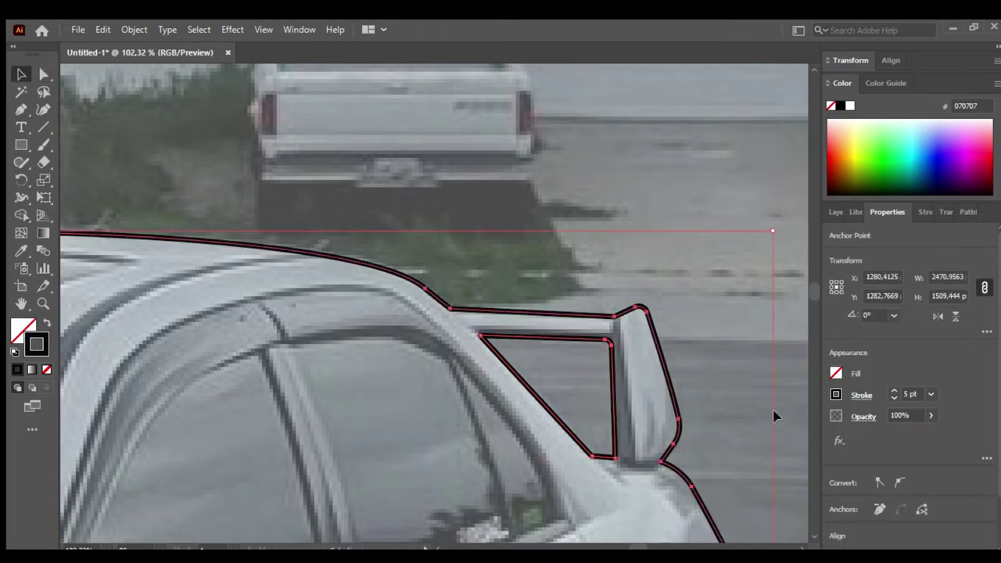
{"action": "key", "text": "shift+ctrl+F9"}
{"action": "left_click", "coordinate": [917, 388]}
{"action": "key", "text": "ctrl+shift+a"}
{"action": "key", "text": "ctrl+0"}
- Zoom in on the front grille and close the lower intake shape
{"action": "left_click", "coordinate": [835, 349]}
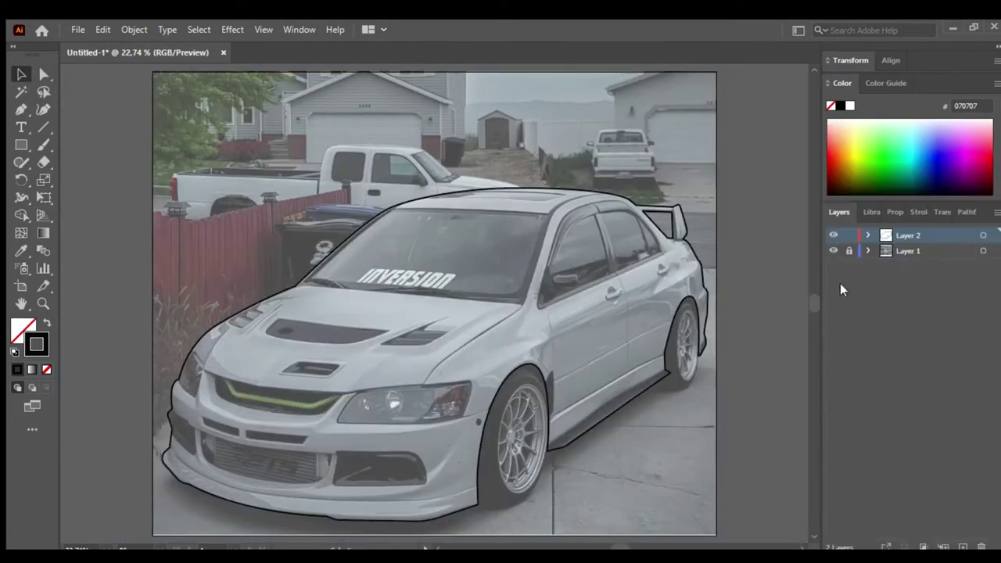
{"action": "key", "text": "z"}
{"action": "mouse_move", "coordinate": [351, 380]}
{"action": "left_mouse_down"}
{"action": "mouse_move", "coordinate": [399, 365]}
{"action": "mouse_move", "coordinate": [368, 363]}
{"action": "left_mouse_up"}
{"action": "key", "text": "p"}
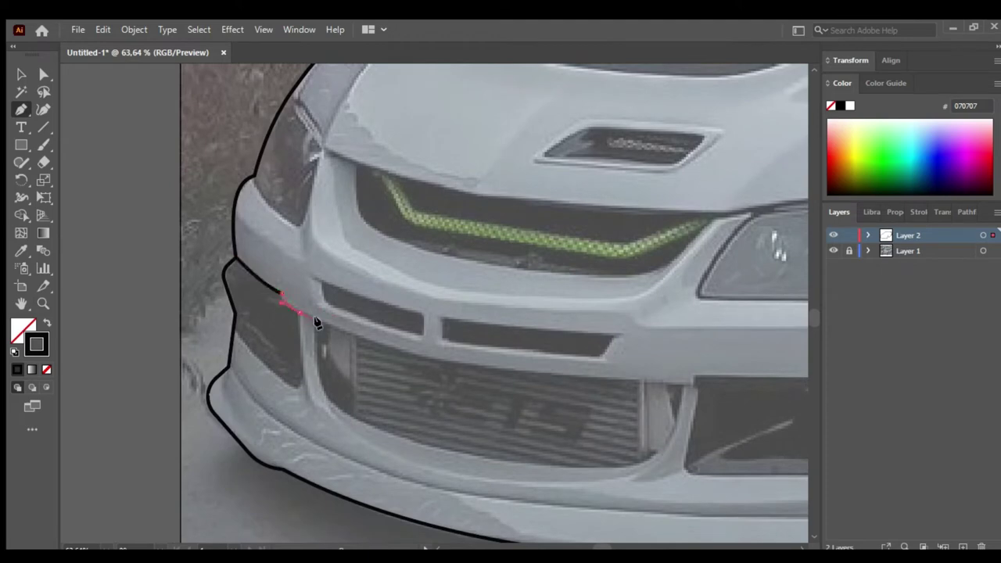
{"action": "left_click", "coordinate": [235, 258]}
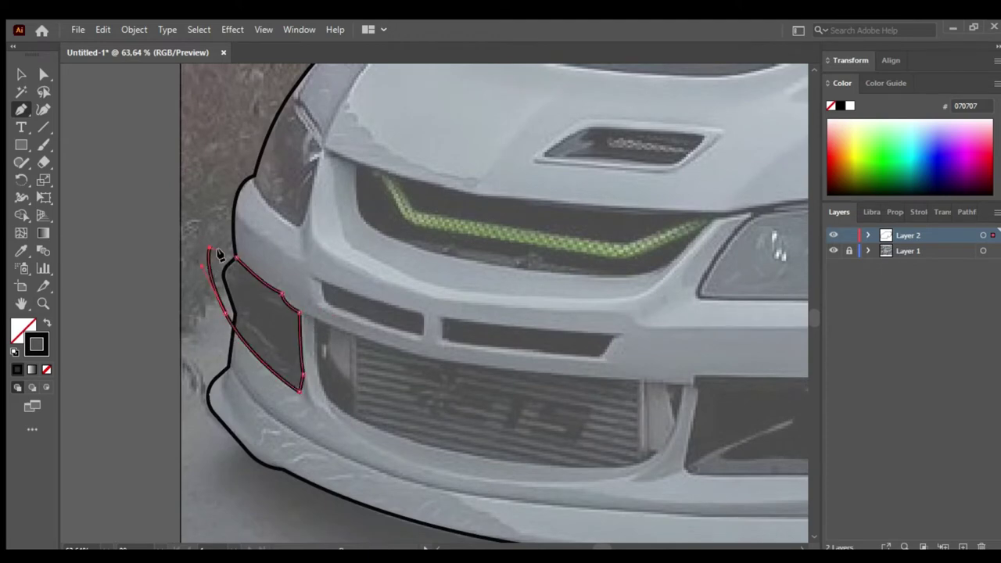
{"action": "key", "text": "a"}
{"action": "key", "text": "ctrl+shift+a"}
{"action": "left_click", "coordinate": [296, 395]}
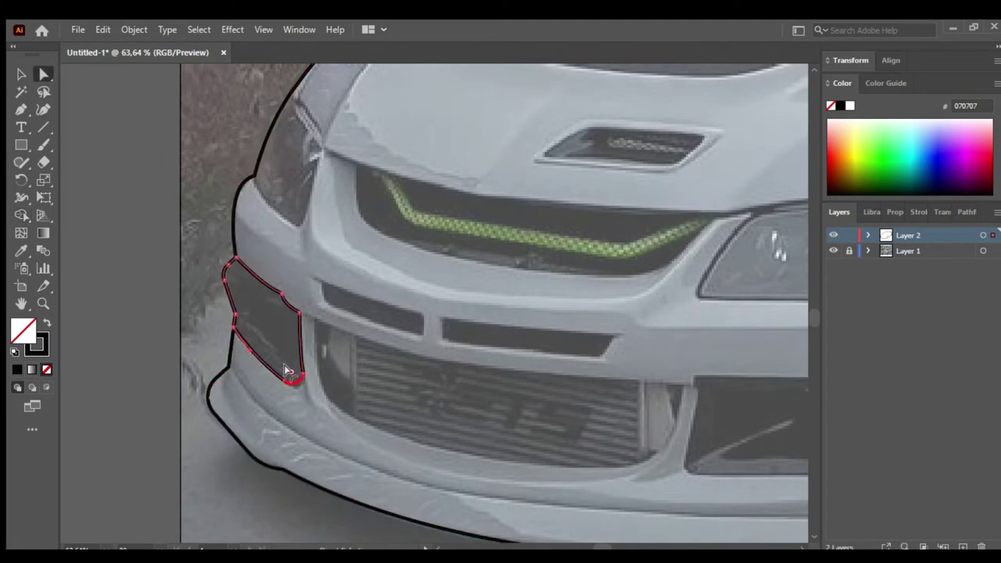
- Trace a closed curved outline of the intercooler opening and round its right corner
{"action": "key", "text": "z"}
{"action": "left_click_drag", "start_coordinate": [293, 353], "coordinate": [261, 349]}
{"action": "key", "text": "p"}
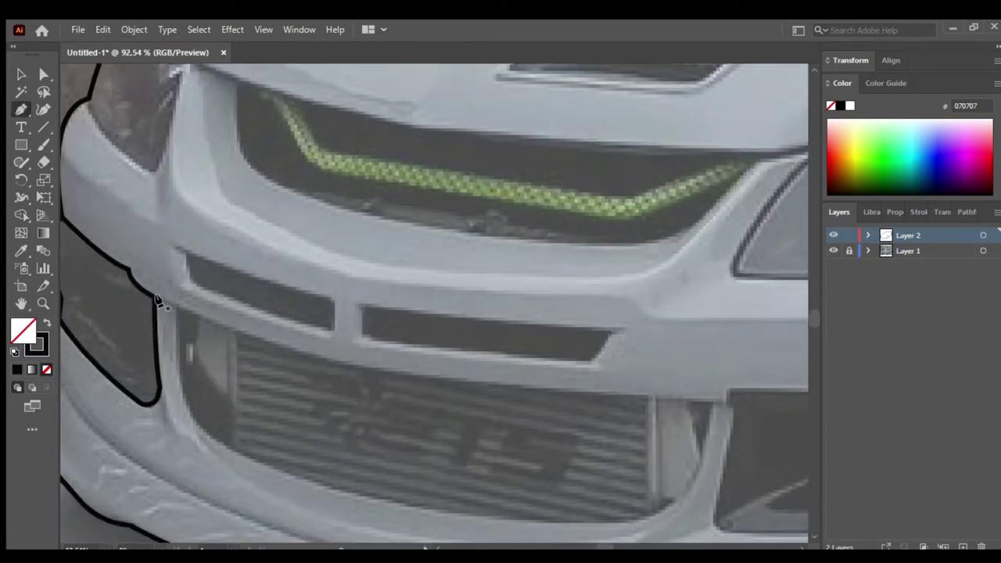
{"action": "left_click", "coordinate": [332, 359]}
{"action": "mouse_move", "coordinate": [599, 402]}
{"action": "left_mouse_down"}
{"action": "mouse_move", "coordinate": [505, 357]}
{"action": "mouse_move", "coordinate": [512, 275]}
{"action": "left_mouse_up"}
{"action": "left_click", "coordinate": [626, 275]}
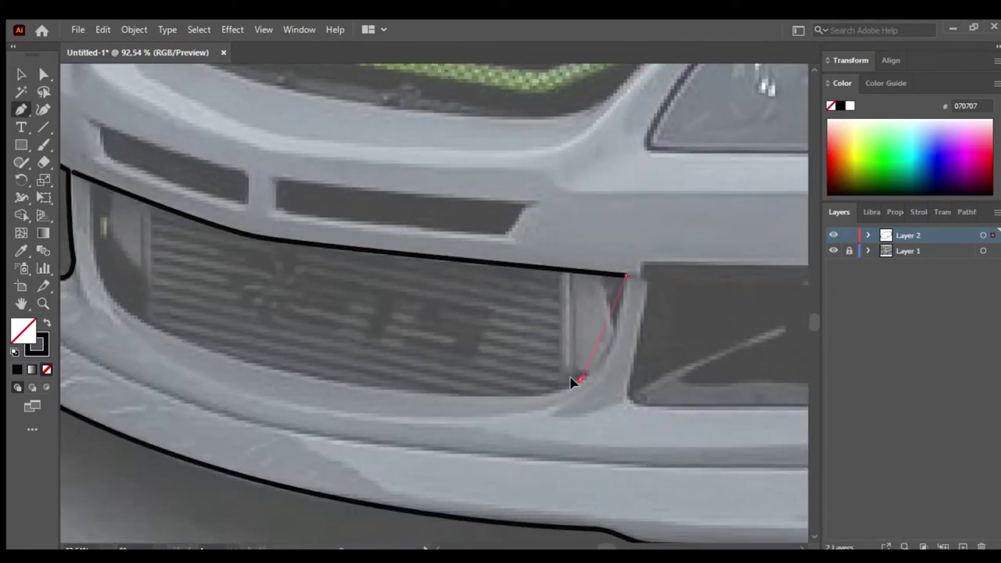
{"action": "left_click_drag", "start_coordinate": [578, 379], "coordinate": [530, 397]}
{"action": "left_click_drag", "start_coordinate": [320, 383], "coordinate": [437, 412]}
{"action": "left_click_drag", "start_coordinate": [394, 397], "coordinate": [268, 358]}
{"action": "left_click", "coordinate": [211, 292]}
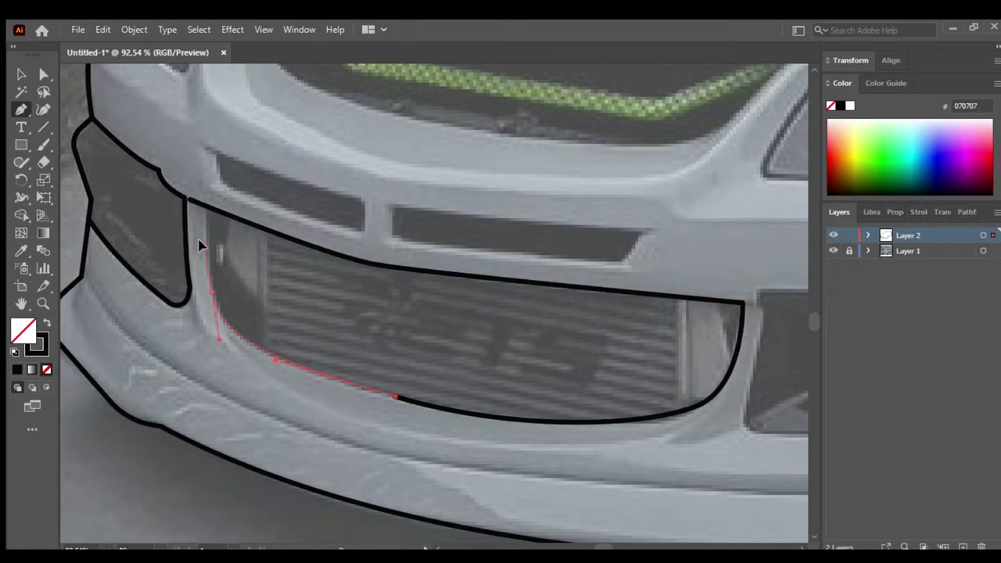
{"action": "left_click", "coordinate": [189, 201]}
{"action": "key", "text": "a"}
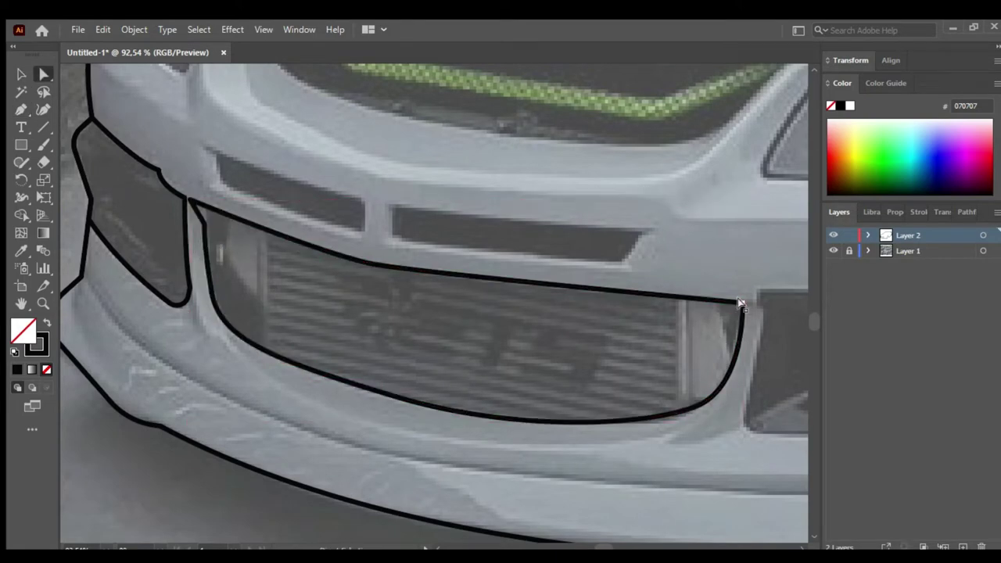
{"action": "mouse_move", "coordinate": [731, 313]}
{"action": "left_mouse_down"}
{"action": "mouse_move", "coordinate": [702, 334]}
{"action": "mouse_move", "coordinate": [278, 278]}
{"action": "left_mouse_up"}
- Outline the right bumper vent as a closed path
{"action": "key", "text": "p"}
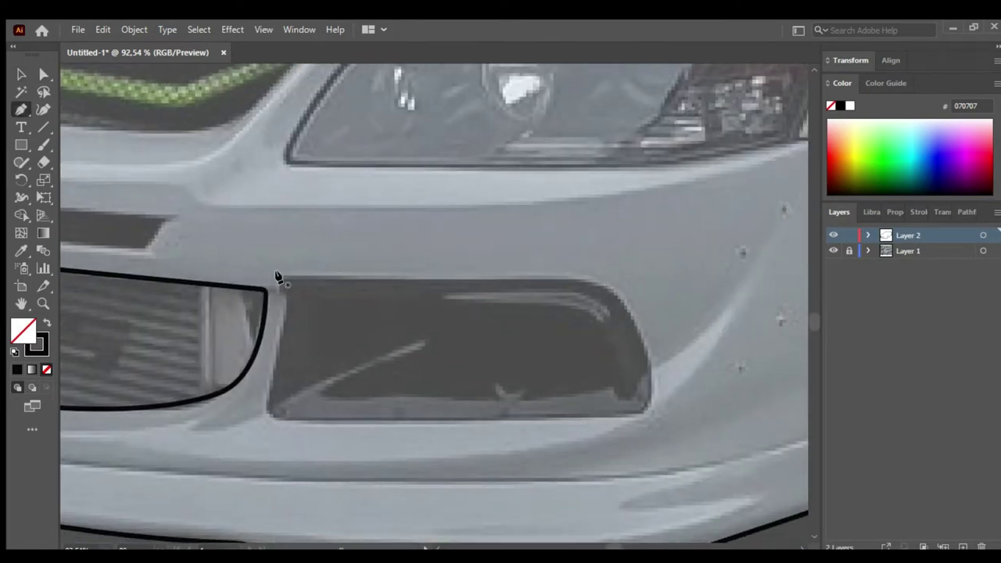
{"action": "left_click", "coordinate": [602, 276]}
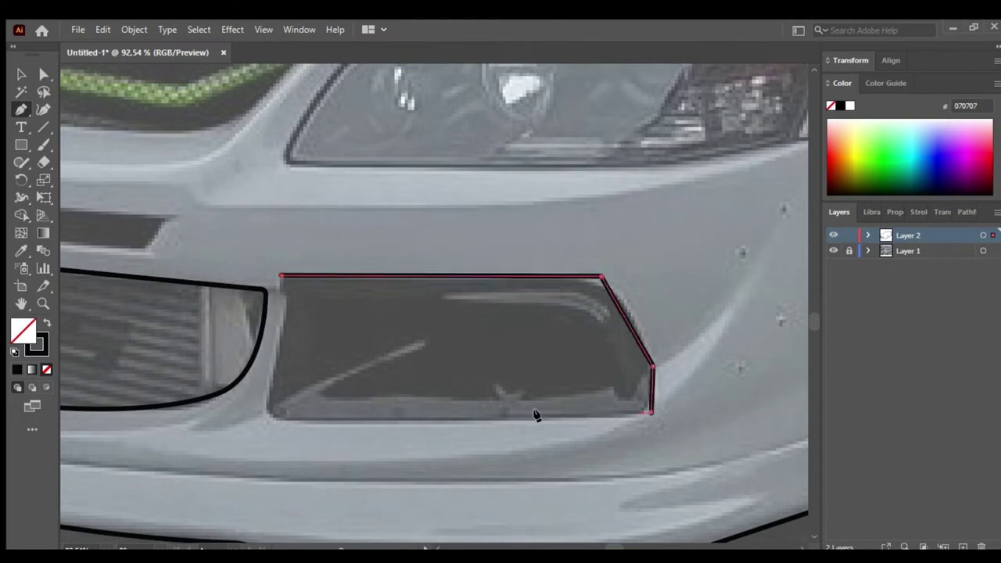
{"action": "left_click", "coordinate": [260, 421]}
{"action": "left_click", "coordinate": [288, 295]}
{"action": "left_click", "coordinate": [280, 275]}
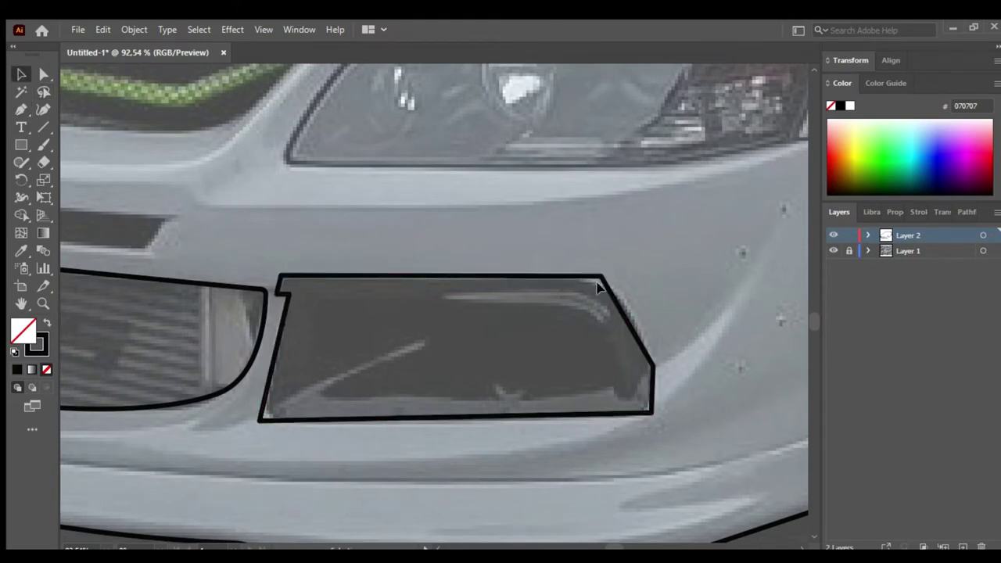
{"action": "key", "text": "a"}
{"action": "left_click", "coordinate": [603, 285]}
- Round the vent's top-right corner with the live corner widget and deselect it
{"action": "key", "text": "a"}
{"action": "left_click", "coordinate": [646, 330]}
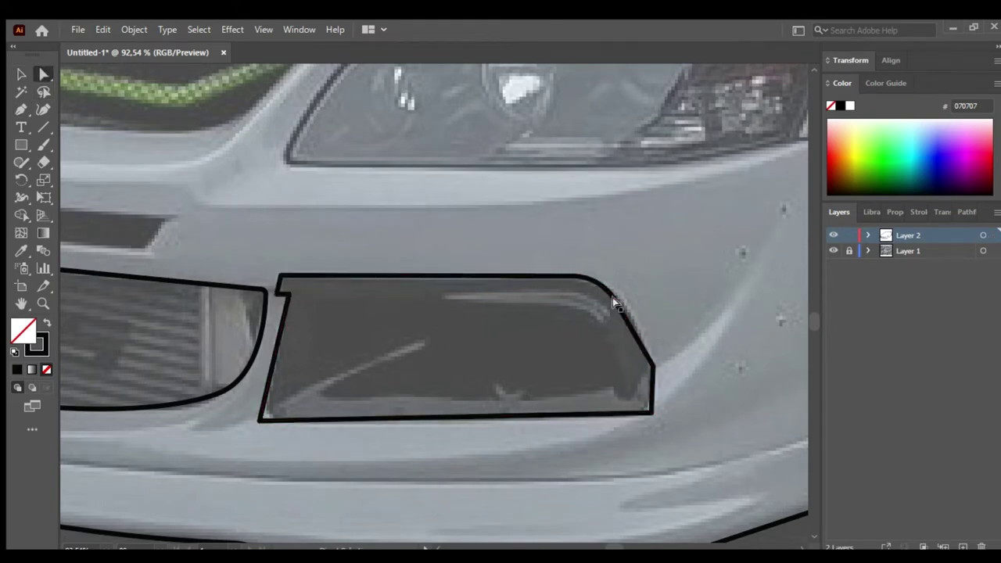
{"action": "left_click", "coordinate": [616, 300]}
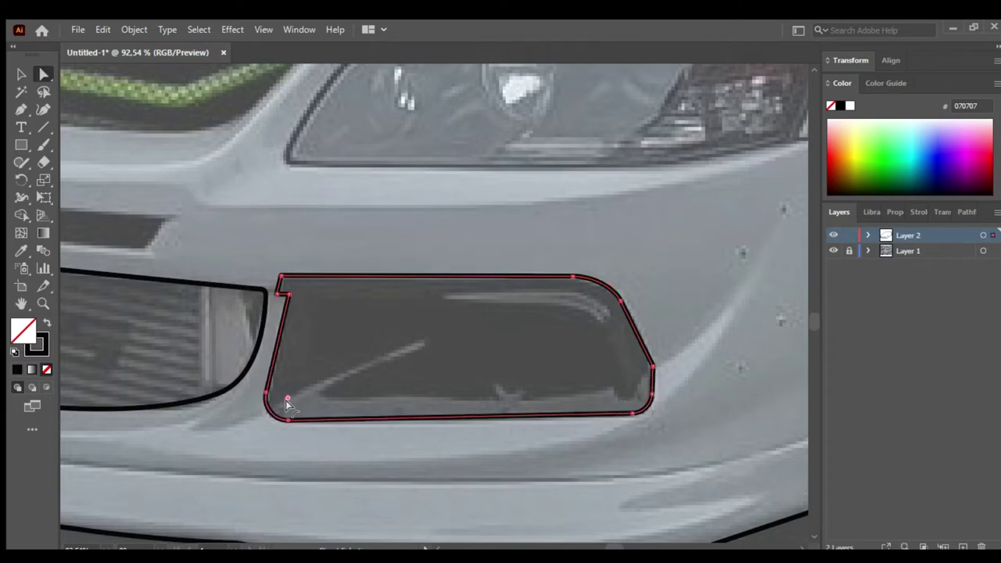
{"action": "key", "text": "v"}
{"action": "left_click", "coordinate": [242, 404]}
{"action": "left_click", "coordinate": [652, 371]}
{"action": "left_click", "coordinate": [704, 397]}
{"action": "key", "text": "p"}
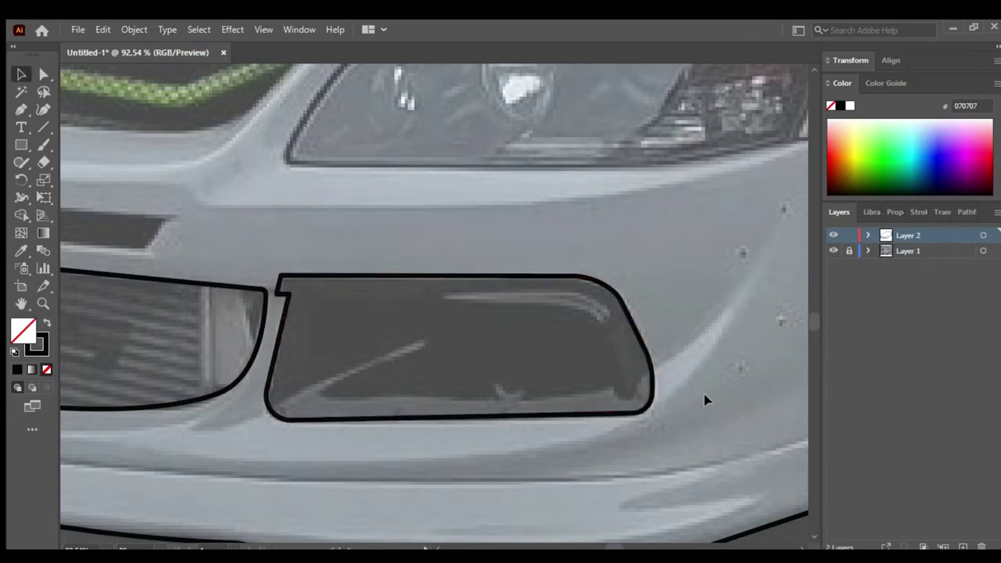
{"action": "scroll", "coordinate": [391, 383], "scroll_direction": "down", "scroll_amount": 3}
- Extend the bumper's lower lip line and join it to the wheel arch outline
{"action": "scroll", "coordinate": [235, 383], "scroll_direction": "up", "scroll_amount": 2}
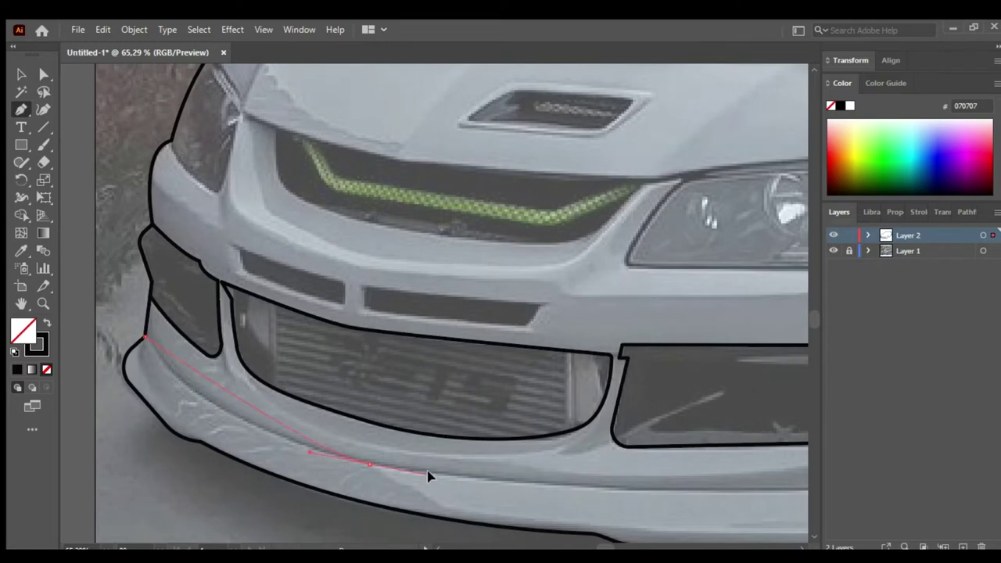
{"action": "left_click", "coordinate": [531, 488]}
{"action": "scroll", "coordinate": [516, 477], "scroll_direction": "right", "scroll_amount": 5}
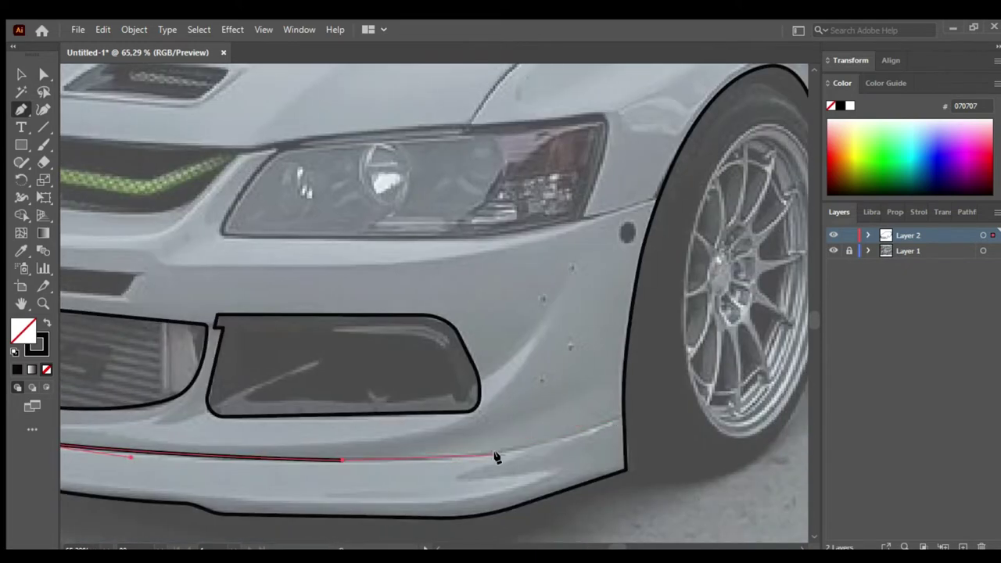
{"action": "left_click", "coordinate": [479, 459]}
{"action": "left_click", "coordinate": [623, 419]}
{"action": "key", "text": "a"}
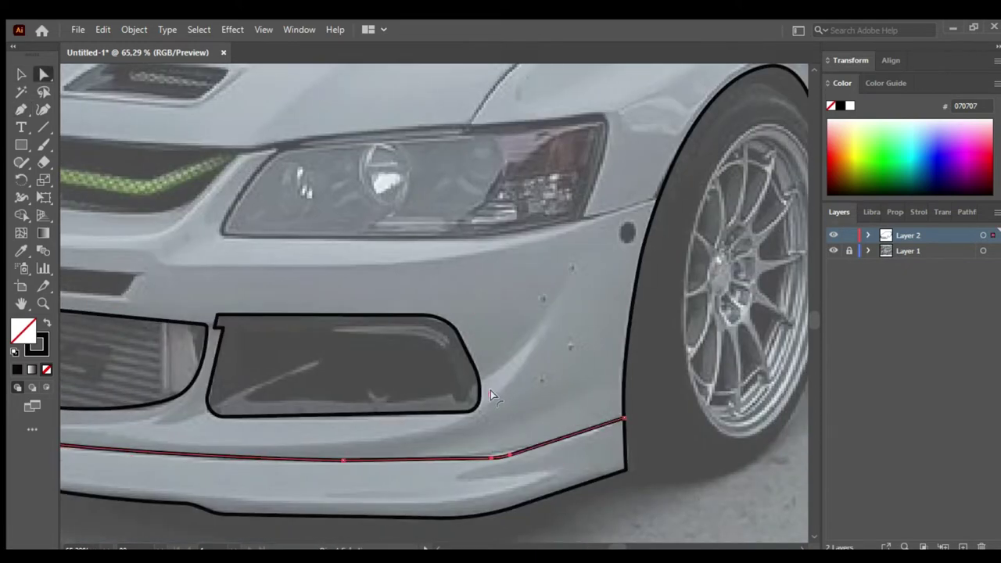
{"action": "key", "text": "p"}
- Draw a closed outline around the left bumper slot above the intercooler
{"action": "scroll", "coordinate": [391, 313], "scroll_direction": "left", "scroll_amount": 5}
{"action": "scroll", "coordinate": [226, 372], "scroll_direction": "up", "scroll_amount": 2}
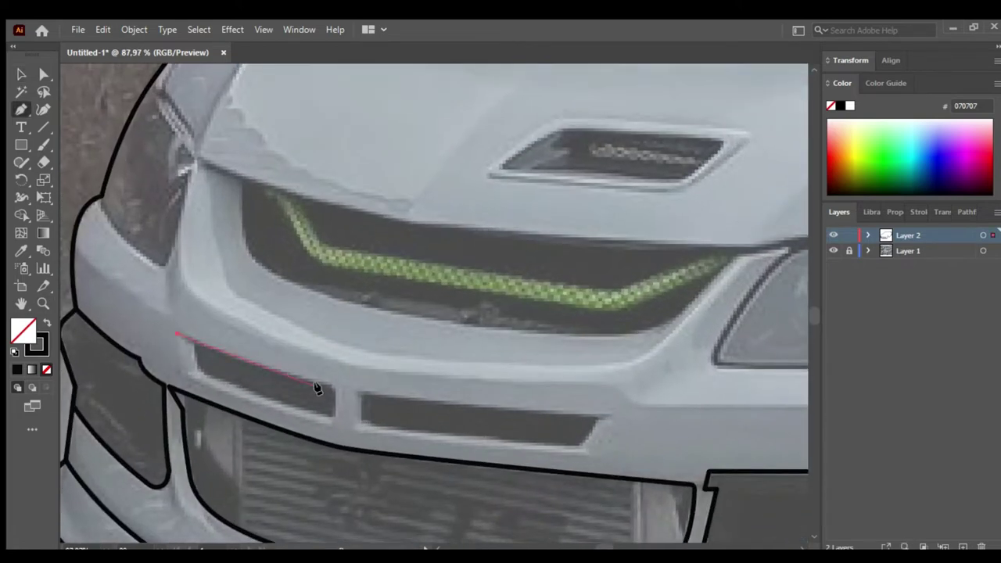
{"action": "left_click_drag", "start_coordinate": [327, 384], "coordinate": [347, 388]}
{"action": "left_click", "coordinate": [196, 373]}
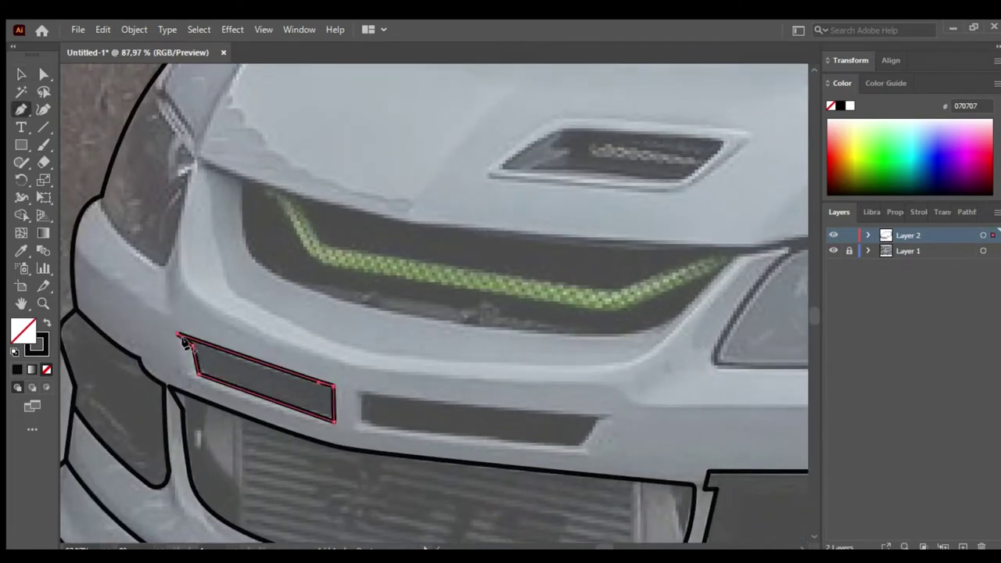
{"action": "left_click", "coordinate": [179, 337]}
{"action": "key", "text": "a"}
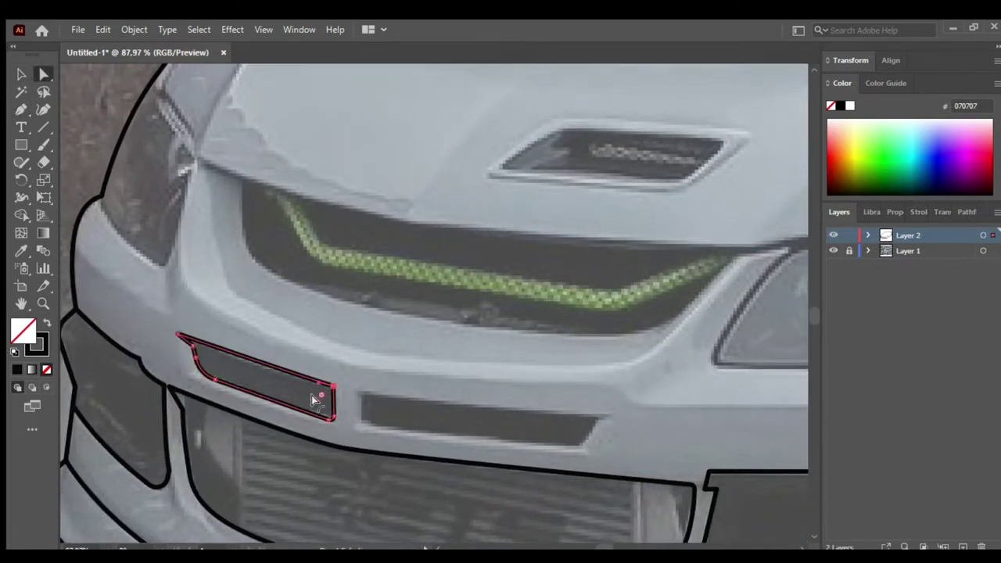
{"action": "left_click", "coordinate": [355, 394]}
- Draw a closed outline around the middle bumper slot
{"action": "key", "text": "p"}
{"action": "left_click", "coordinate": [608, 415]}
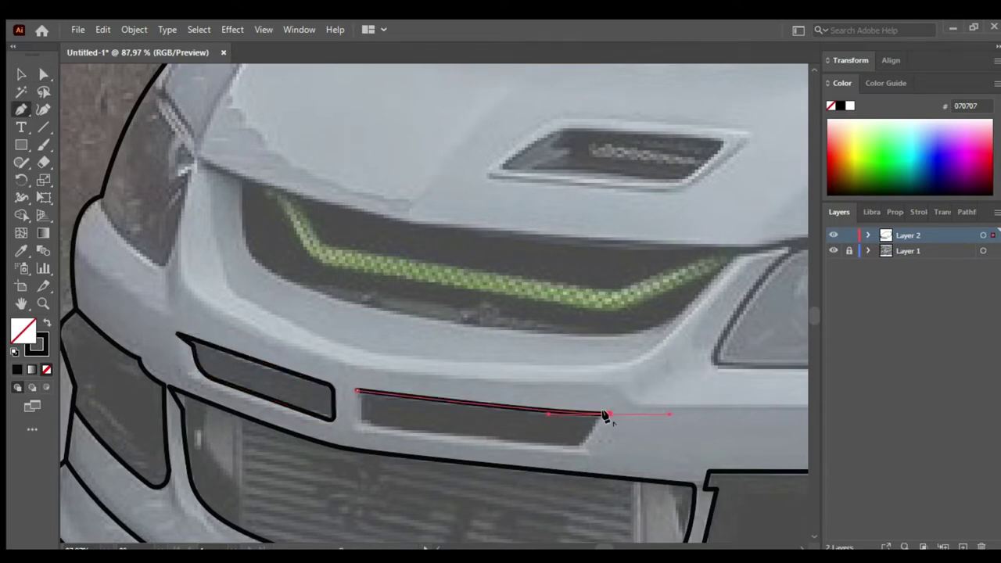
{"action": "left_click", "coordinate": [579, 445]}
{"action": "left_click", "coordinate": [363, 421]}
{"action": "left_click", "coordinate": [357, 391]}
{"action": "key", "text": "v"}
{"action": "key", "text": "p"}
{"action": "scroll", "coordinate": [148, 334], "scroll_direction": "up", "scroll_amount": 3}
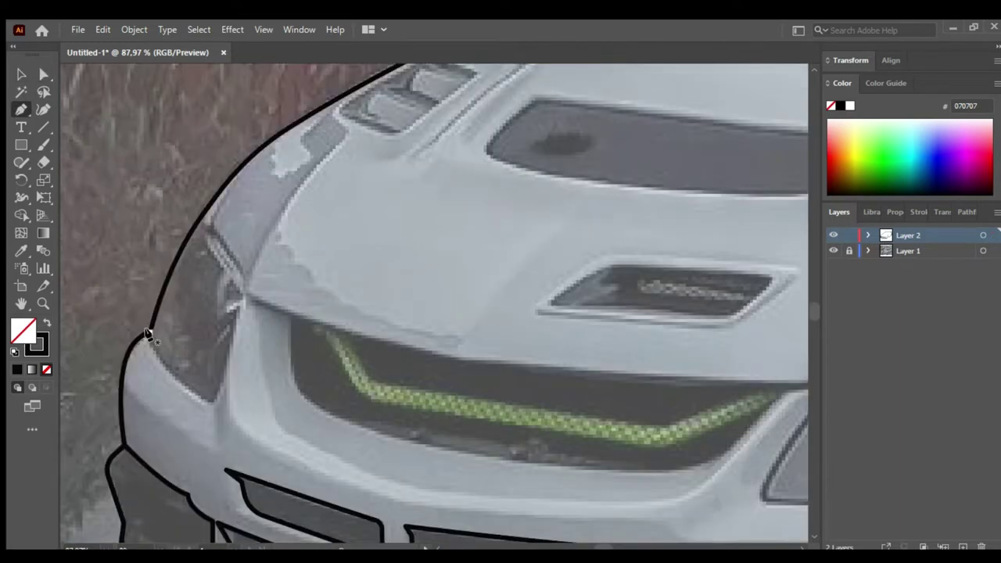
- Finish the left headlight outline at its inner corner and deselect it
{"action": "left_click", "coordinate": [242, 291]}
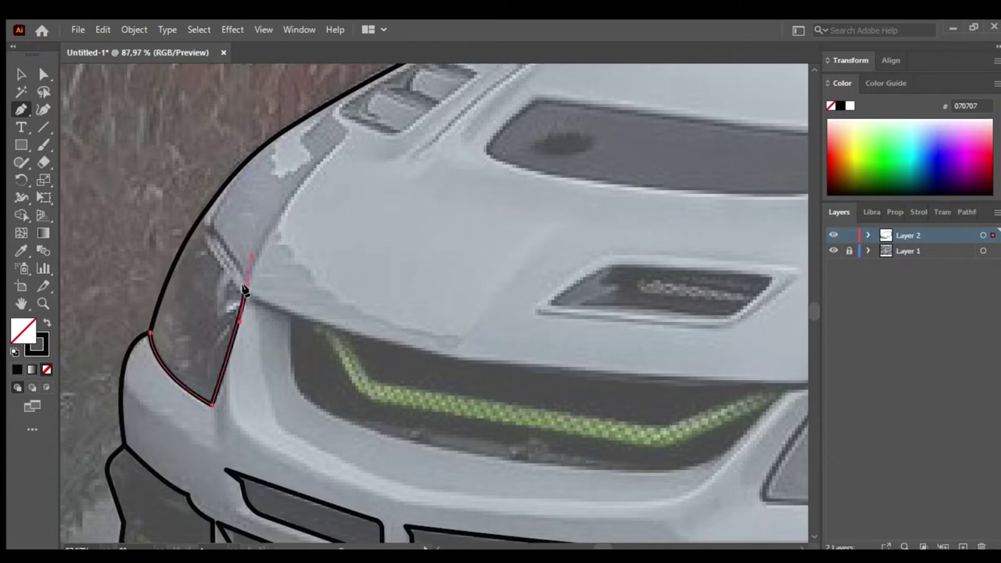
{"action": "left_click", "coordinate": [199, 215]}
{"action": "left_click", "coordinate": [150, 334]}
{"action": "key", "text": "v"}
{"action": "left_click", "coordinate": [145, 302]}
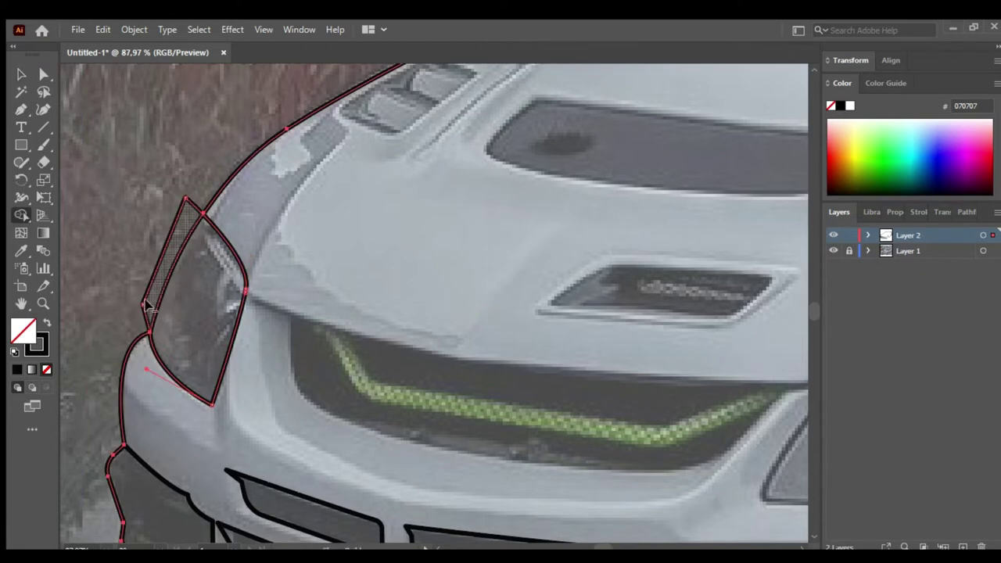
- Trace the hood's front edge and the right headlight's top, outer and bottom edges
{"action": "scroll", "coordinate": [287, 307], "scroll_direction": "down", "scroll_amount": 2}
{"action": "scroll", "coordinate": [287, 307], "scroll_direction": "right", "scroll_amount": 1}
{"action": "scroll", "coordinate": [287, 308], "scroll_direction": "right", "scroll_amount": 2}
{"action": "key", "text": "p"}
{"action": "scroll", "coordinate": [371, 286], "scroll_direction": "right", "scroll_amount": 3}
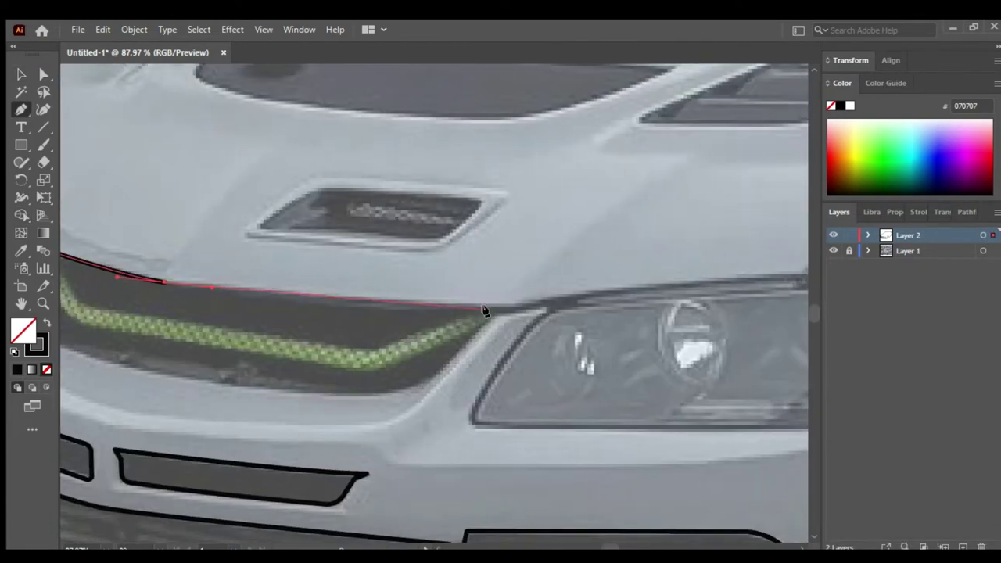
{"action": "left_click", "coordinate": [492, 308]}
{"action": "scroll", "coordinate": [501, 305], "scroll_direction": "right", "scroll_amount": 6}
{"action": "left_click", "coordinate": [544, 289]}
{"action": "left_click", "coordinate": [645, 281]}
{"action": "left_click", "coordinate": [737, 271]}
{"action": "left_click", "coordinate": [694, 415]}
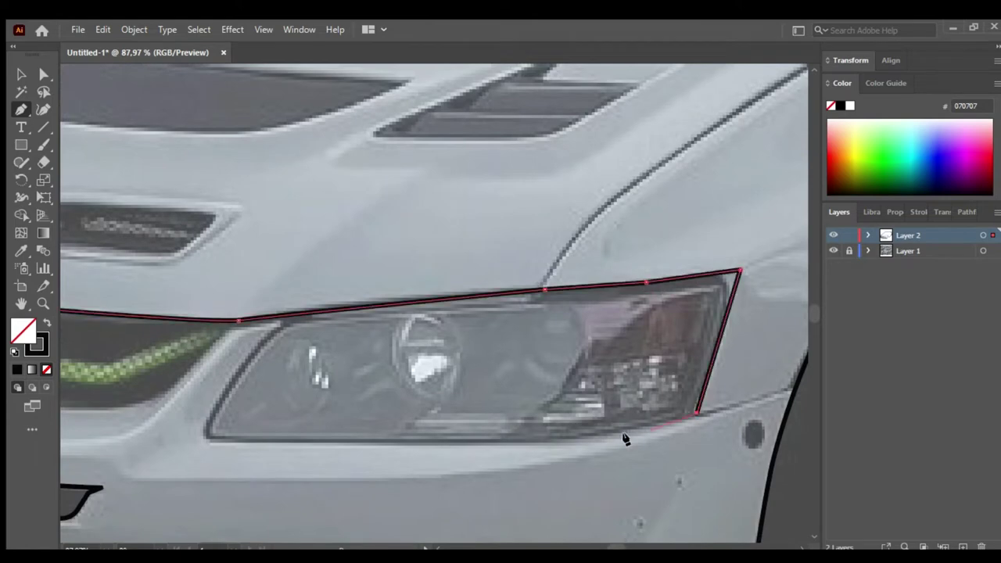
{"action": "left_click", "coordinate": [558, 446]}
{"action": "scroll", "coordinate": [283, 446], "scroll_direction": "left", "scroll_amount": 8}
{"action": "left_click", "coordinate": [489, 456]}
- Outline the upper grille opening with a curved bottom edge, closing it at its start
{"action": "left_click", "coordinate": [568, 341]}
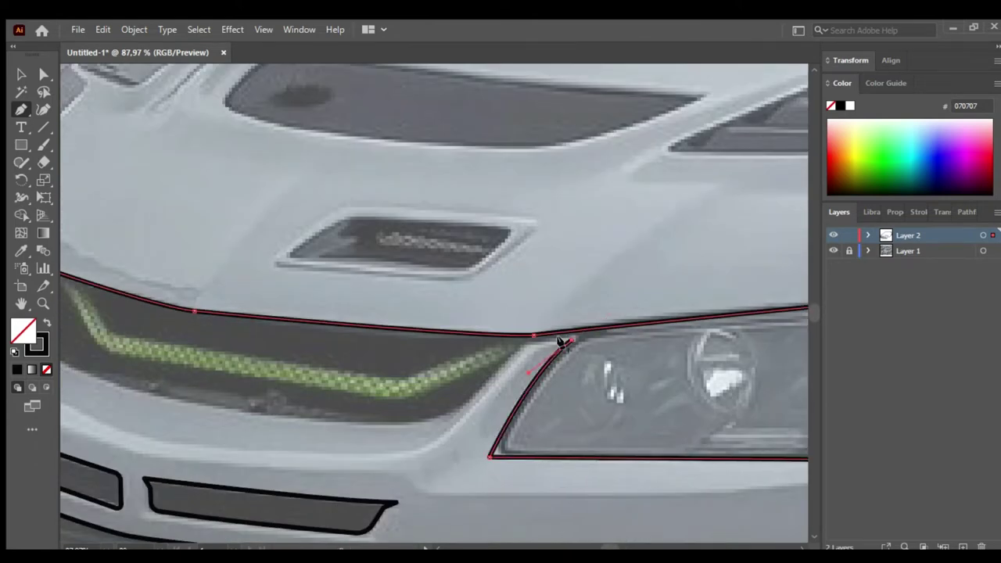
{"action": "scroll", "coordinate": [570, 341], "scroll_direction": "left", "scroll_amount": 5}
{"action": "left_click", "coordinate": [641, 425]}
{"action": "left_click_drag", "start_coordinate": [379, 404], "coordinate": [464, 426]}
{"action": "left_click", "coordinate": [325, 387]}
{"action": "left_click", "coordinate": [254, 361]}
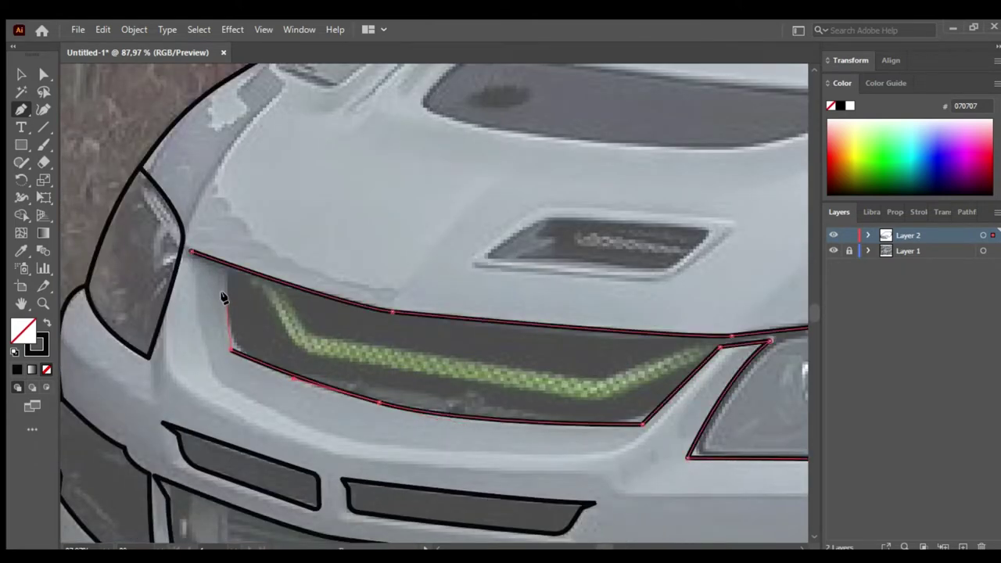
{"action": "left_click", "coordinate": [228, 324]}
{"action": "left_click", "coordinate": [224, 287]}
{"action": "left_click", "coordinate": [191, 252]}
- Round the headlight's sharp top-right corner using Direct Selection's corner widget
{"action": "key", "text": "a"}
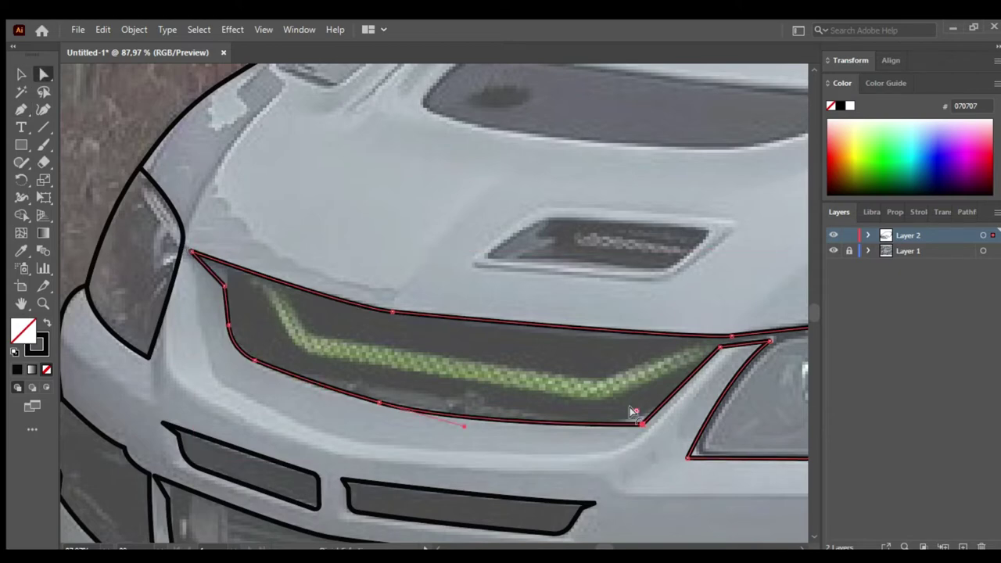
{"action": "scroll", "coordinate": [634, 412], "scroll_direction": "right", "scroll_amount": 8}
{"action": "scroll", "coordinate": [379, 423], "scroll_direction": "right", "scroll_amount": 8}
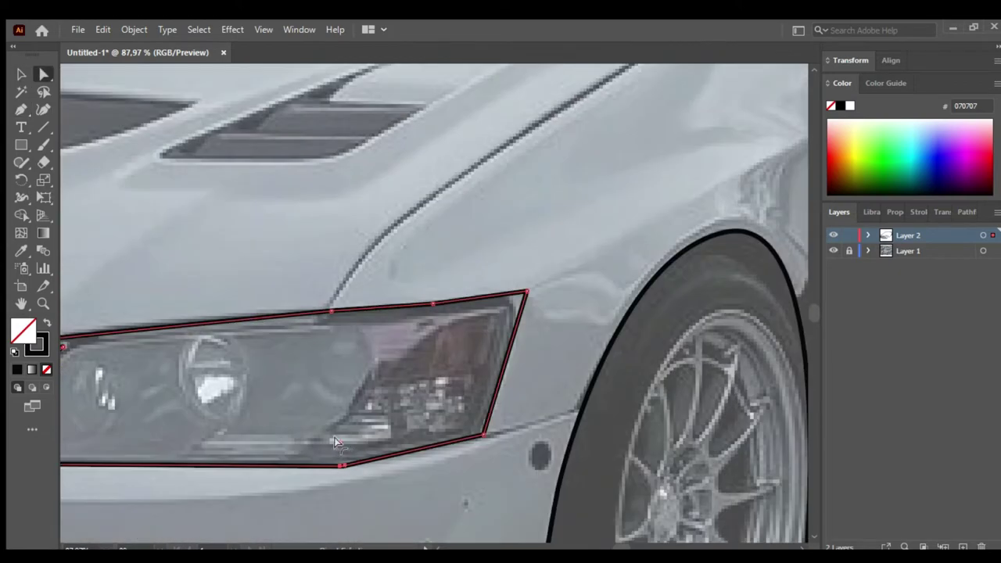
{"action": "left_click_drag", "start_coordinate": [509, 305], "coordinate": [487, 319]}
{"action": "scroll", "coordinate": [463, 412], "scroll_direction": "left", "scroll_amount": 8}
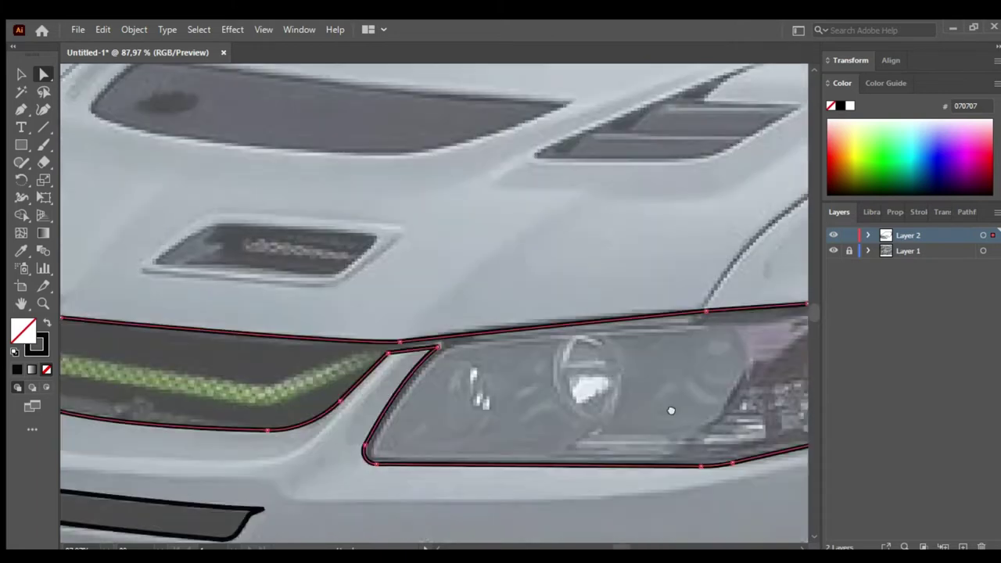
{"action": "scroll", "coordinate": [413, 357], "scroll_direction": "left", "scroll_amount": 5}
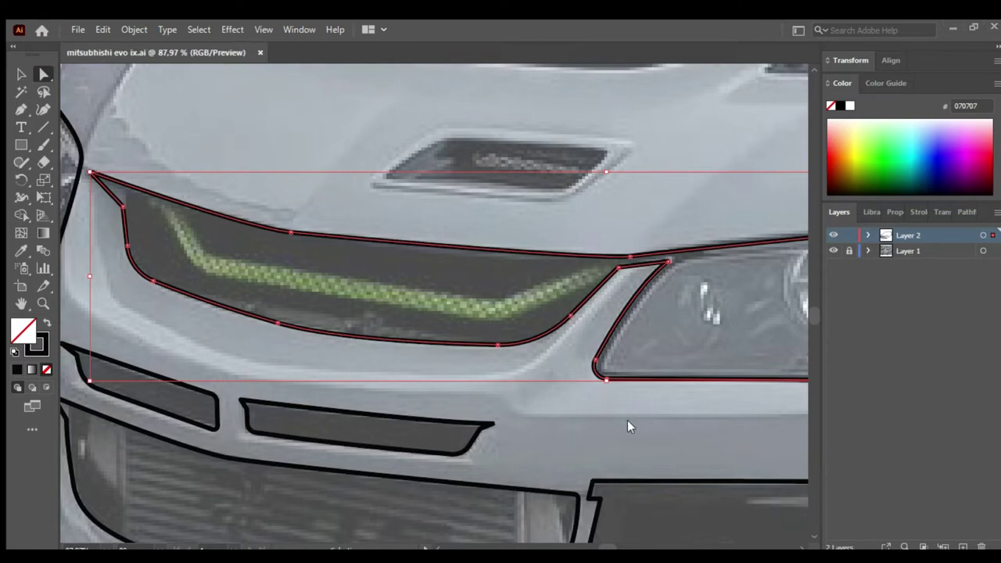
{"action": "scroll", "coordinate": [434, 305], "scroll_direction": "up", "scroll_amount": 3}
{"action": "scroll", "coordinate": [434, 305], "scroll_direction": "left", "scroll_amount": 4}
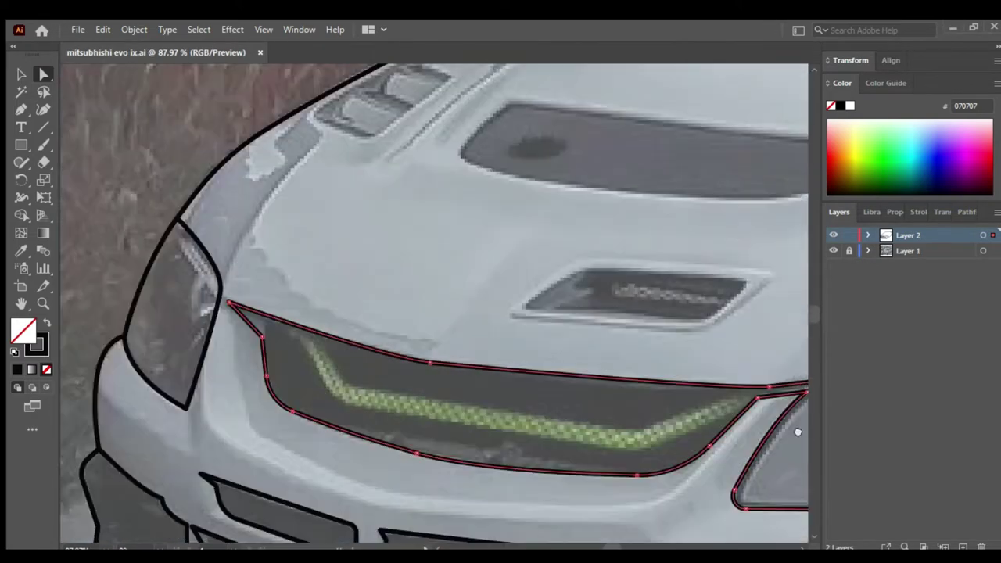
{"action": "scroll", "coordinate": [434, 305], "scroll_direction": "right", "scroll_amount": 15}
- Draw a closed four-anchor outline around the hood vent area
{"action": "scroll", "coordinate": [434, 305], "scroll_direction": "left", "scroll_amount": 14}
{"action": "key", "text": "p"}
{"action": "left_click", "coordinate": [348, 356]}
{"action": "left_click", "coordinate": [411, 315]}
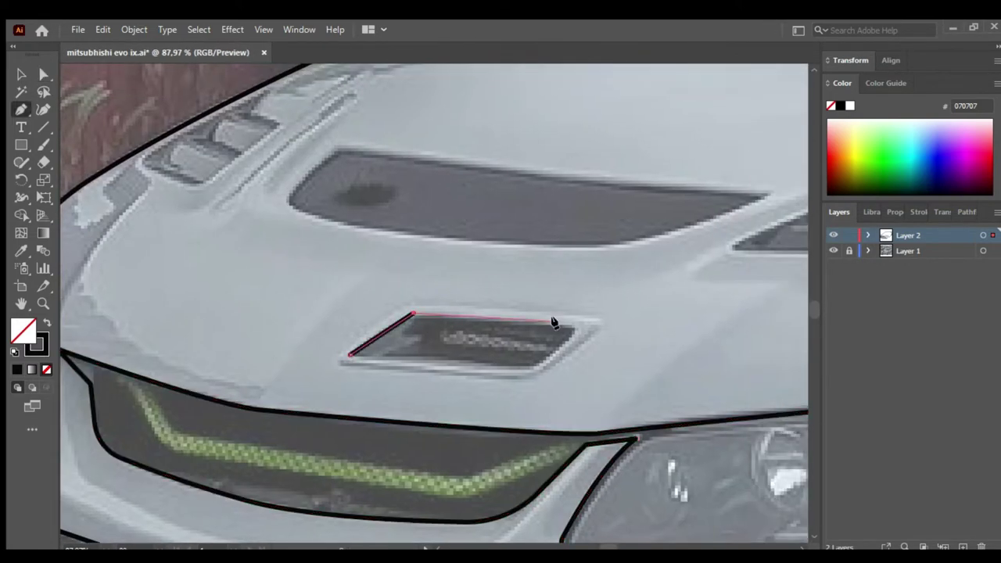
{"action": "left_click", "coordinate": [583, 322]}
{"action": "left_click", "coordinate": [540, 368]}
{"action": "left_click", "coordinate": [348, 356]}
- Trace the left hood vent's zig-zag slat outline and close it at its start
{"action": "scroll", "coordinate": [455, 392], "scroll_direction": "up", "scroll_amount": 3}
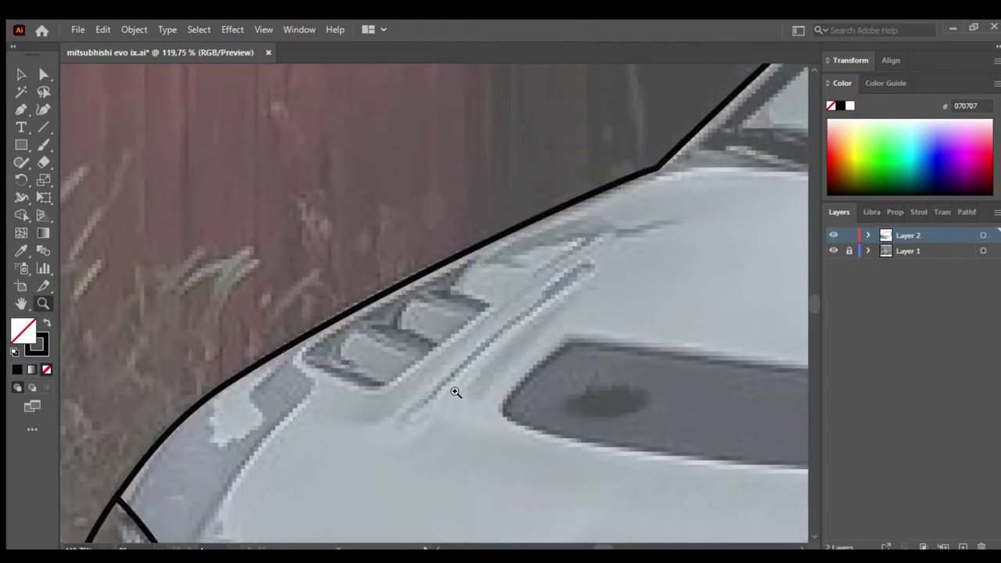
{"action": "left_click", "coordinate": [374, 392]}
{"action": "left_click", "coordinate": [294, 357]}
{"action": "left_click", "coordinate": [423, 270]}
{"action": "left_click", "coordinate": [473, 254]}
{"action": "left_click", "coordinate": [452, 292]}
{"action": "left_click", "coordinate": [491, 304]}
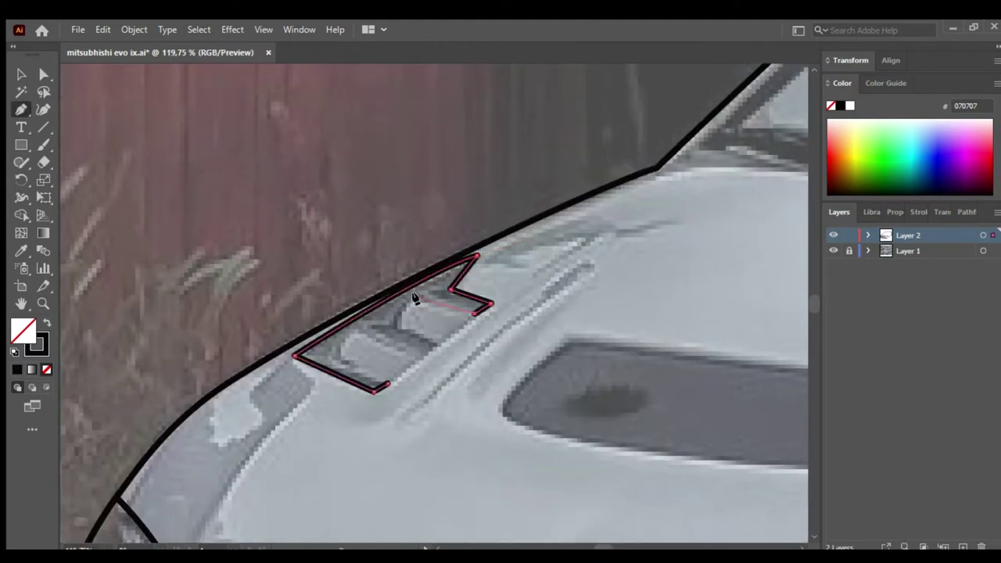
{"action": "left_click", "coordinate": [415, 304]}
{"action": "left_click", "coordinate": [426, 352]}
{"action": "left_click", "coordinate": [363, 328]}
{"action": "left_click", "coordinate": [348, 358]}
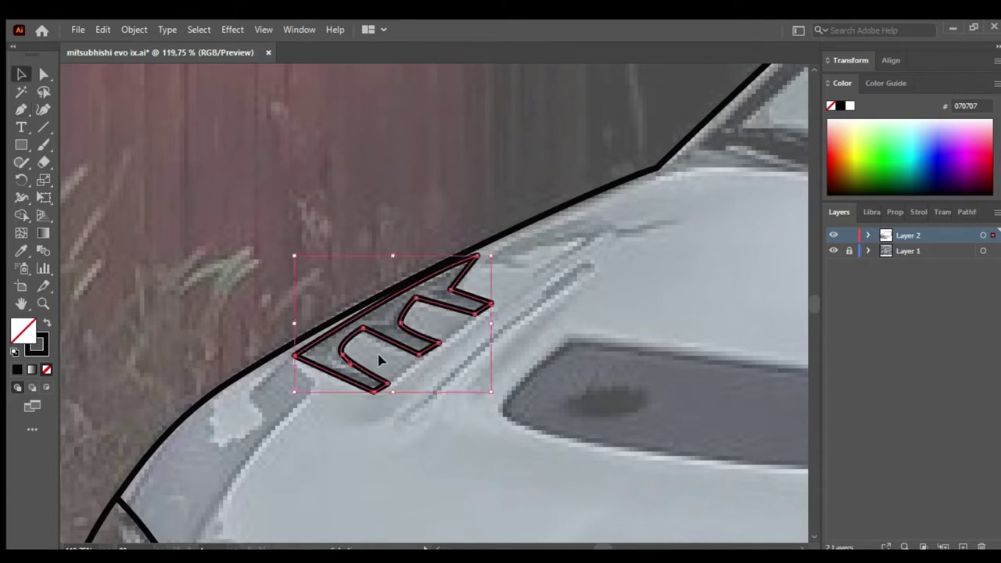
- Outline the large hood scoop with curved top and bottom edges, closing the path
{"action": "scroll", "coordinate": [380, 357], "scroll_direction": "right", "scroll_amount": 5}
{"action": "scroll", "coordinate": [380, 357], "scroll_direction": "down", "scroll_amount": 1}
{"action": "left_click", "coordinate": [135, 237]}
{"action": "left_click_drag", "start_coordinate": [418, 278], "coordinate": [459, 280]}
{"action": "left_click_drag", "start_coordinate": [721, 295], "coordinate": [747, 291]}
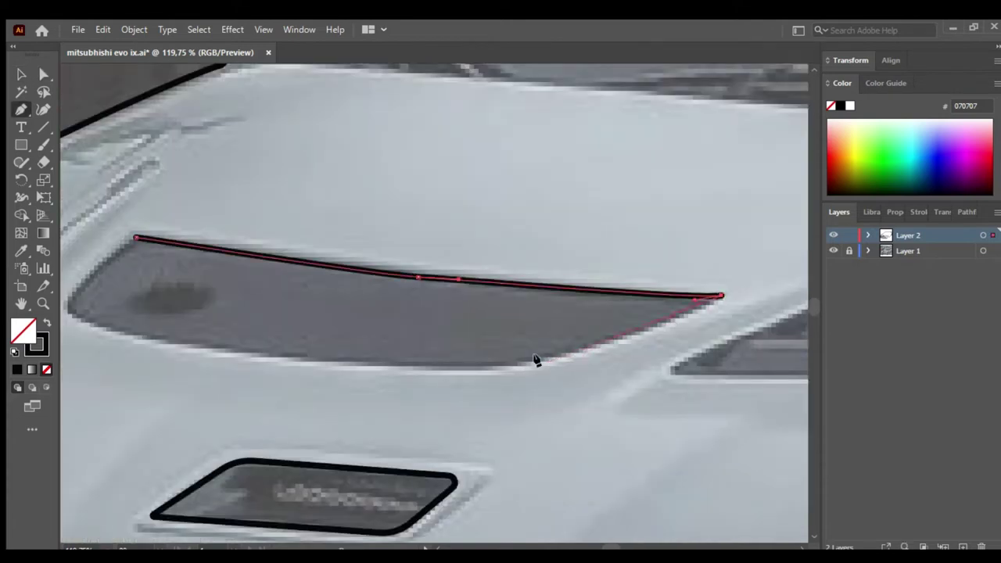
{"action": "left_click_drag", "start_coordinate": [440, 367], "coordinate": [317, 364]}
{"action": "scroll", "coordinate": [228, 337], "scroll_direction": "left", "scroll_amount": 5}
{"action": "scroll", "coordinate": [228, 337], "scroll_direction": "up", "scroll_amount": 1}
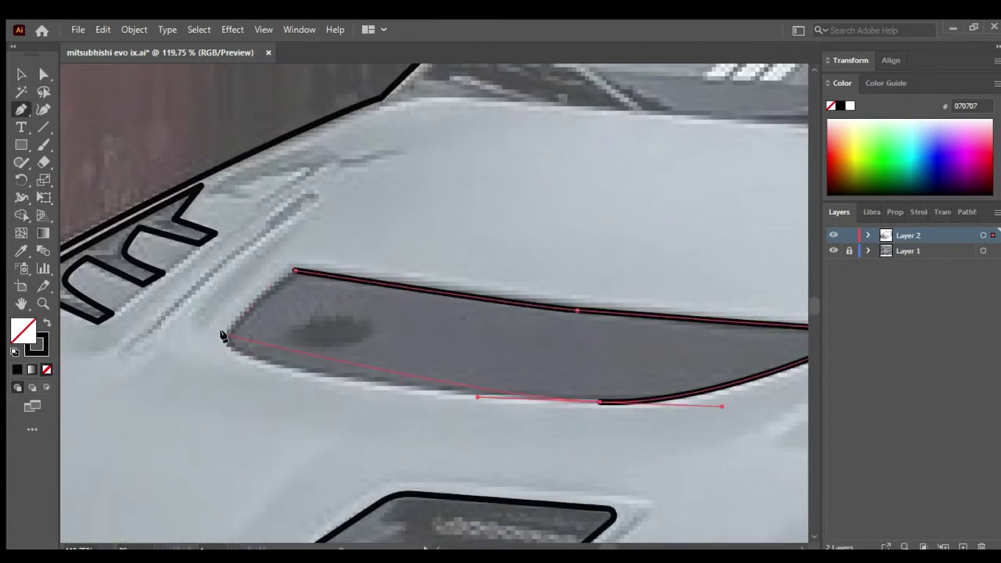
{"action": "left_click", "coordinate": [223, 337]}
{"action": "left_click", "coordinate": [295, 271]}
- Trace the right hood vent from its tip along the first two stepped slats
{"action": "scroll", "coordinate": [581, 382], "scroll_direction": "up", "scroll_amount": 3}
{"action": "scroll", "coordinate": [581, 382], "scroll_direction": "right", "scroll_amount": 2}
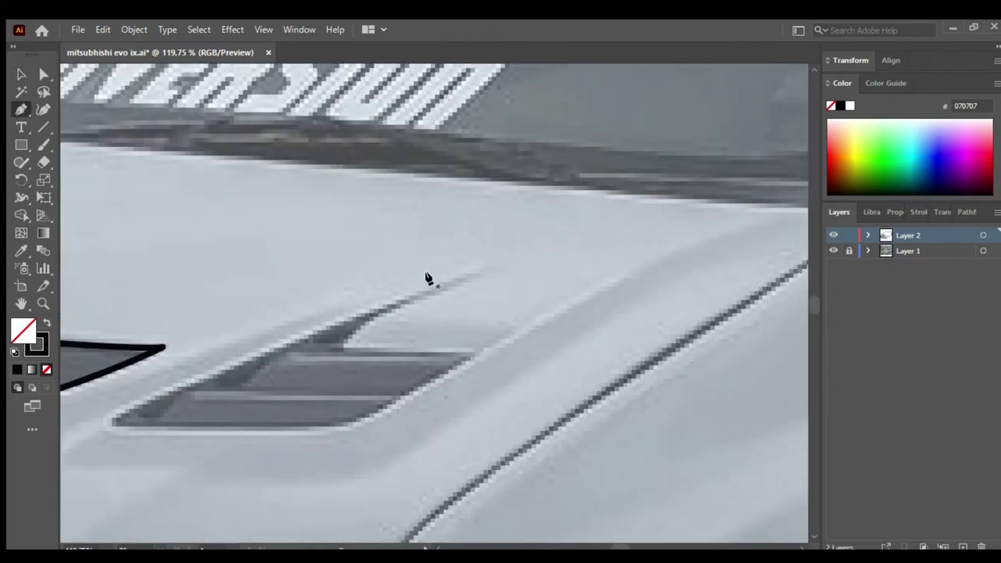
{"action": "left_click", "coordinate": [473, 274]}
{"action": "left_click", "coordinate": [370, 320]}
{"action": "left_click", "coordinate": [474, 351]}
{"action": "left_click", "coordinate": [465, 357]}
{"action": "left_click", "coordinate": [287, 354]}
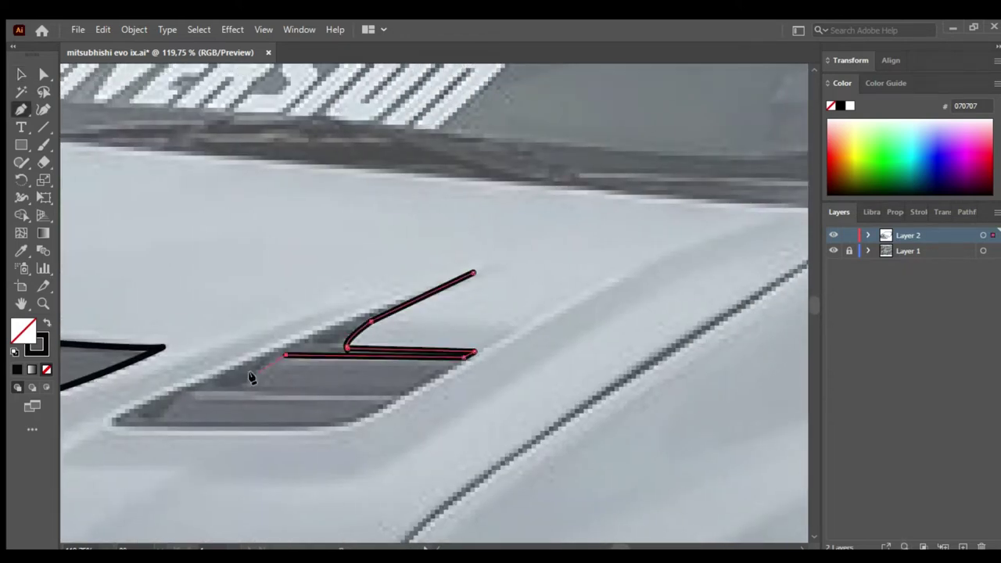
{"action": "left_click", "coordinate": [247, 388]}
- Add the right vent's lowest slat and curved bottom edge, closing it at the tip
{"action": "left_click", "coordinate": [397, 395]}
{"action": "left_click", "coordinate": [189, 391]}
{"action": "left_click_drag", "start_coordinate": [337, 422], "coordinate": [381, 407]}
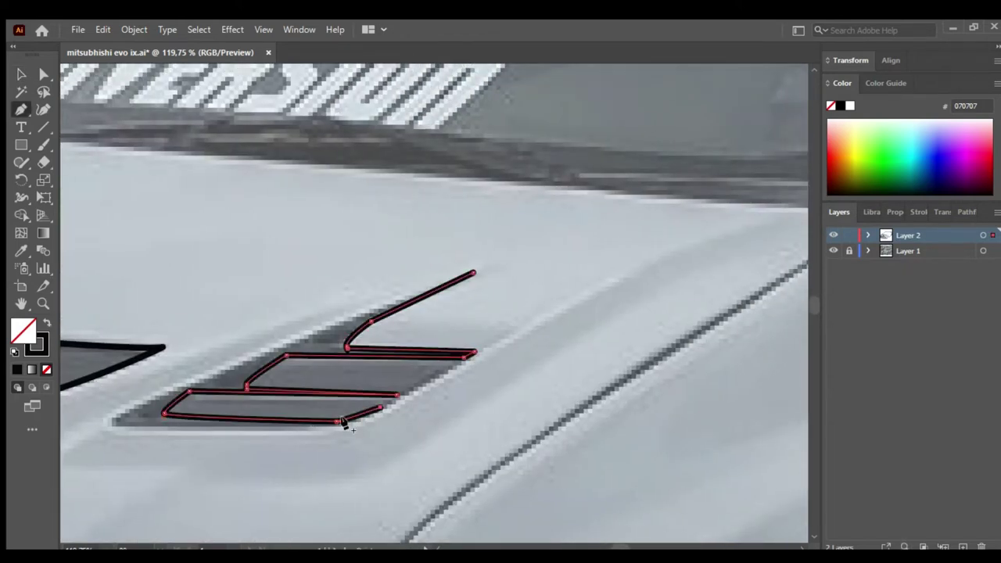
{"action": "left_click", "coordinate": [100, 423]}
{"action": "left_click", "coordinate": [474, 274]}
{"action": "left_click", "coordinate": [114, 423], "text": "ctrl"}
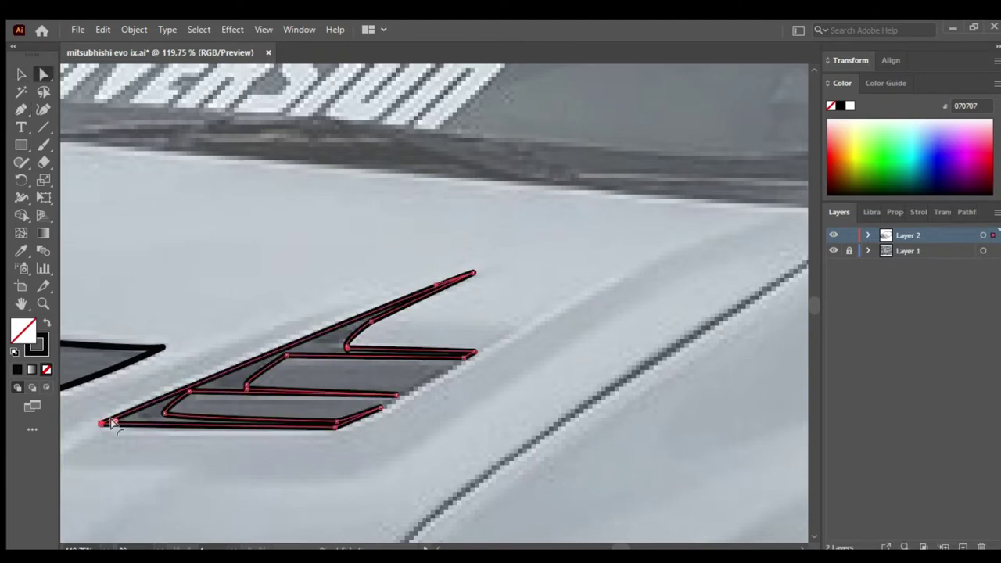
{"action": "left_click", "coordinate": [329, 449], "text": "ctrl"}
{"action": "scroll", "coordinate": [306, 318], "scroll_direction": "down", "scroll_amount": 5}
- Extend the fender crease line, curving it into the windshield corner
{"action": "scroll", "coordinate": [244, 447], "scroll_direction": "up", "scroll_amount": 5}
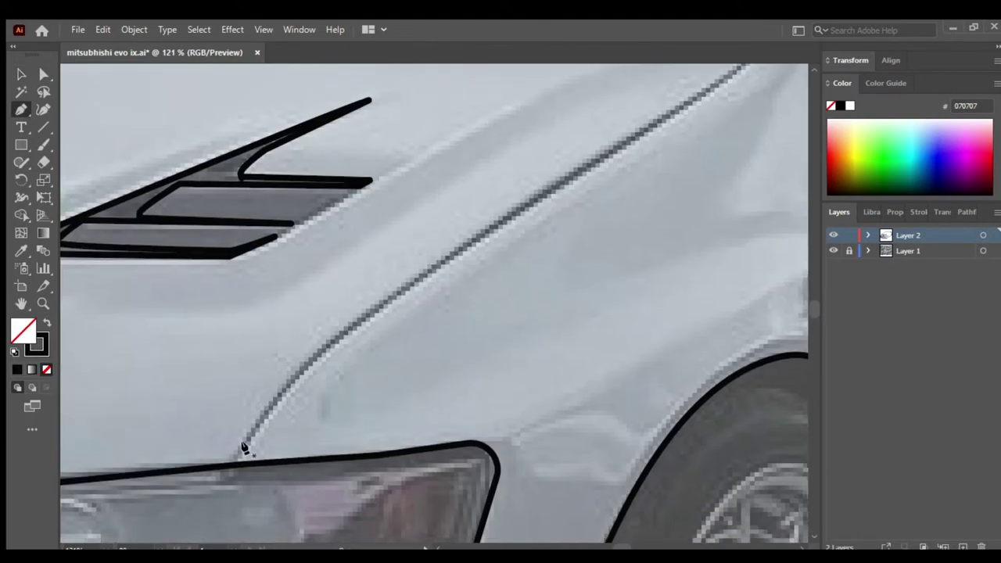
{"action": "scroll", "coordinate": [407, 321], "scroll_direction": "up", "scroll_amount": 2}
{"action": "scroll", "coordinate": [406, 320], "scroll_direction": "right", "scroll_amount": 2}
{"action": "scroll", "coordinate": [492, 302], "scroll_direction": "up", "scroll_amount": 3}
{"action": "scroll", "coordinate": [492, 302], "scroll_direction": "right", "scroll_amount": 3}
{"action": "left_click", "coordinate": [493, 289]}
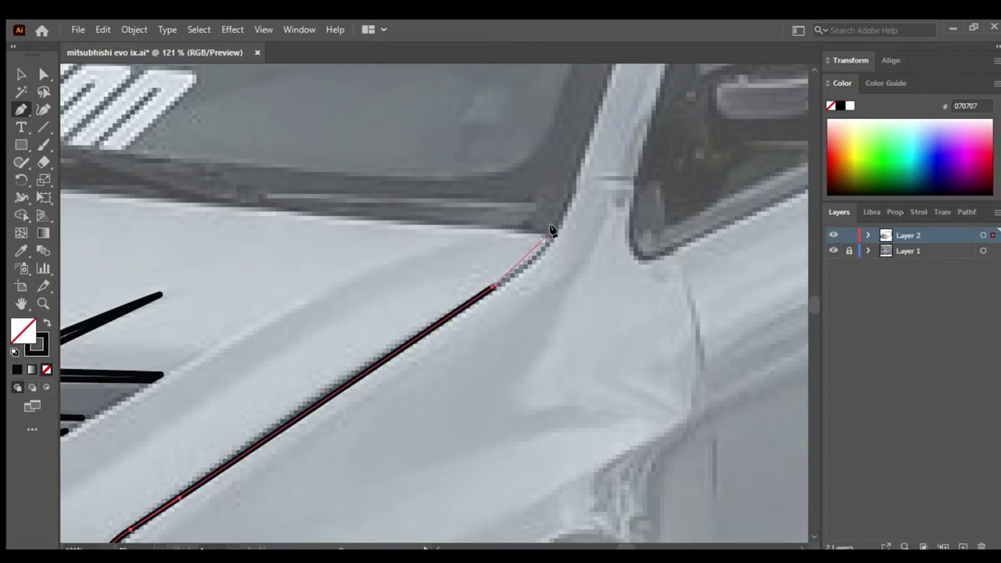
{"action": "left_click_drag", "start_coordinate": [553, 226], "coordinate": [557, 208]}
{"action": "left_click", "coordinate": [555, 225], "text": "ctrl"}
- Start the windshield outline at its left edge and bottom-right corner
{"action": "scroll", "coordinate": [495, 368], "scroll_direction": "down", "scroll_amount": 7}
{"action": "scroll", "coordinate": [496, 368], "scroll_direction": "up", "scroll_amount": 4}
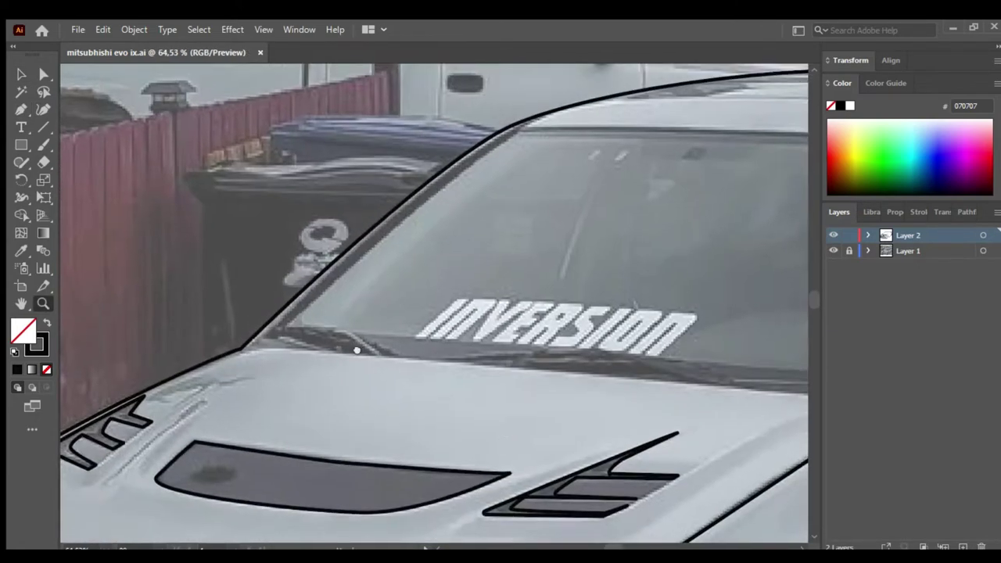
{"action": "scroll", "coordinate": [201, 345], "scroll_direction": "right", "scroll_amount": 1}
{"action": "left_click", "coordinate": [201, 345]}
{"action": "scroll", "coordinate": [616, 398], "scroll_direction": "right", "scroll_amount": 3}
{"action": "left_click", "coordinate": [621, 403]}
{"action": "scroll", "coordinate": [621, 403], "scroll_direction": "up", "scroll_amount": 1}
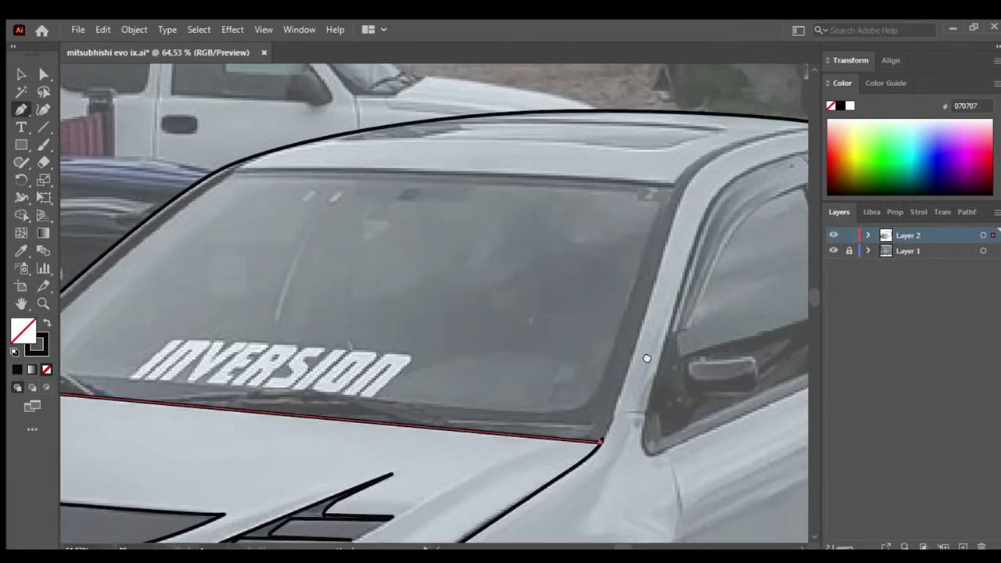
{"action": "scroll", "coordinate": [631, 357], "scroll_direction": "up", "scroll_amount": 2}
{"action": "scroll", "coordinate": [630, 357], "scroll_direction": "right", "scroll_amount": 4}
- Trace the pillar and curved roof edge, closing the windshield outline at its start
{"action": "left_click", "coordinate": [435, 315]}
{"action": "left_click_drag", "start_coordinate": [501, 261], "coordinate": [561, 246]}
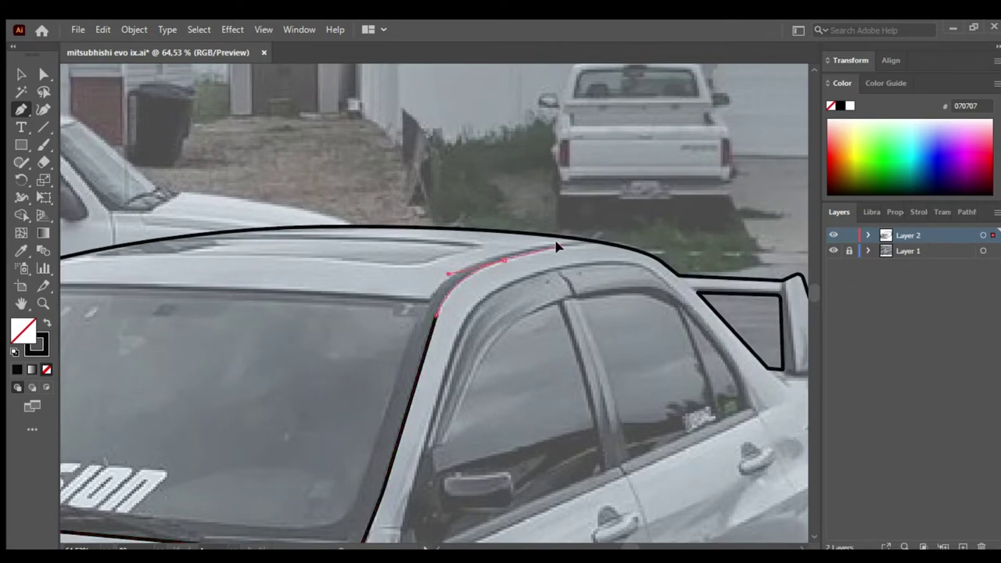
{"action": "left_click_drag", "start_coordinate": [428, 298], "coordinate": [401, 346]}
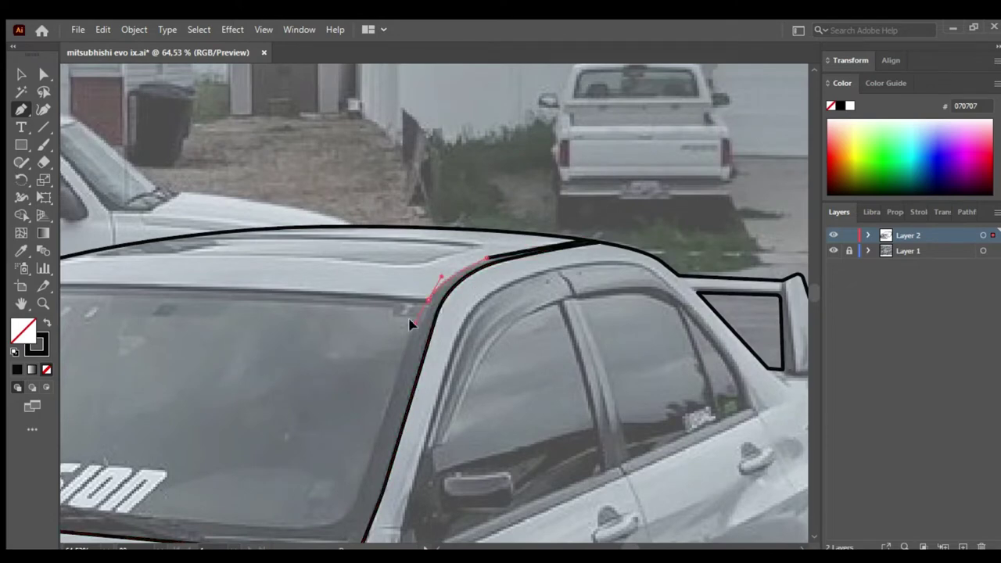
{"action": "scroll", "coordinate": [332, 338], "scroll_direction": "left", "scroll_amount": 3}
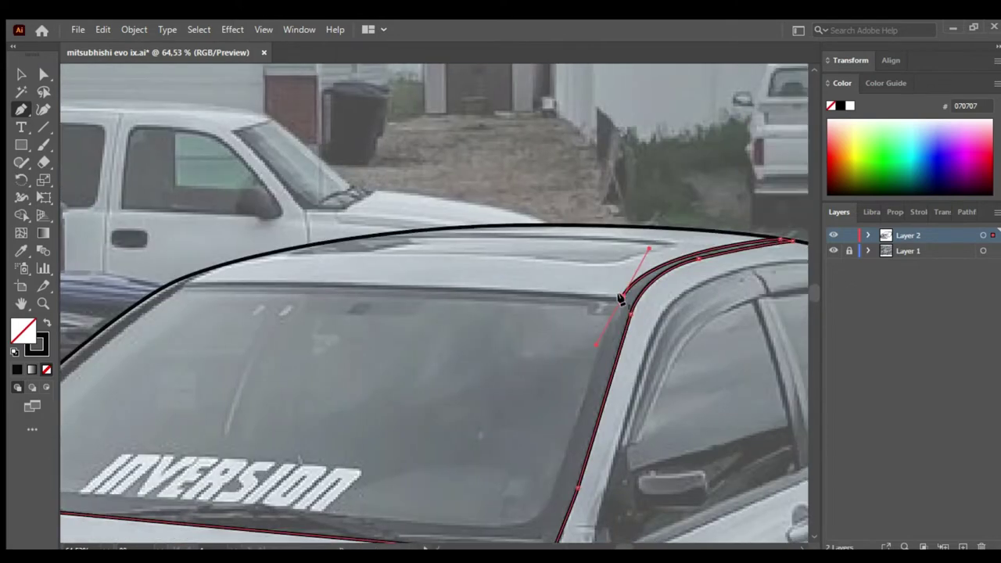
{"action": "left_click", "coordinate": [190, 276]}
{"action": "scroll", "coordinate": [190, 277], "scroll_direction": "down", "scroll_amount": 2}
{"action": "scroll", "coordinate": [190, 276], "scroll_direction": "left", "scroll_amount": 4}
{"action": "left_click", "coordinate": [192, 387]}
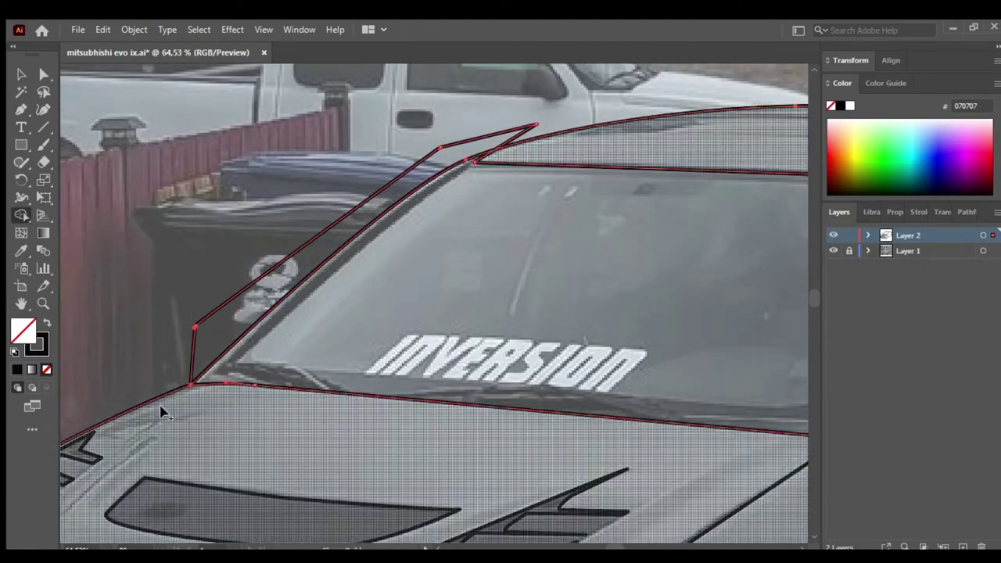
{"action": "left_click", "coordinate": [161, 411], "text": "ctrl"}
- Outline the four-cornered sunroof panel, close it, and deselect
{"action": "scroll", "coordinate": [219, 313], "scroll_direction": "up", "scroll_amount": 2}
{"action": "scroll", "coordinate": [219, 313], "scroll_direction": "right", "scroll_amount": 4}
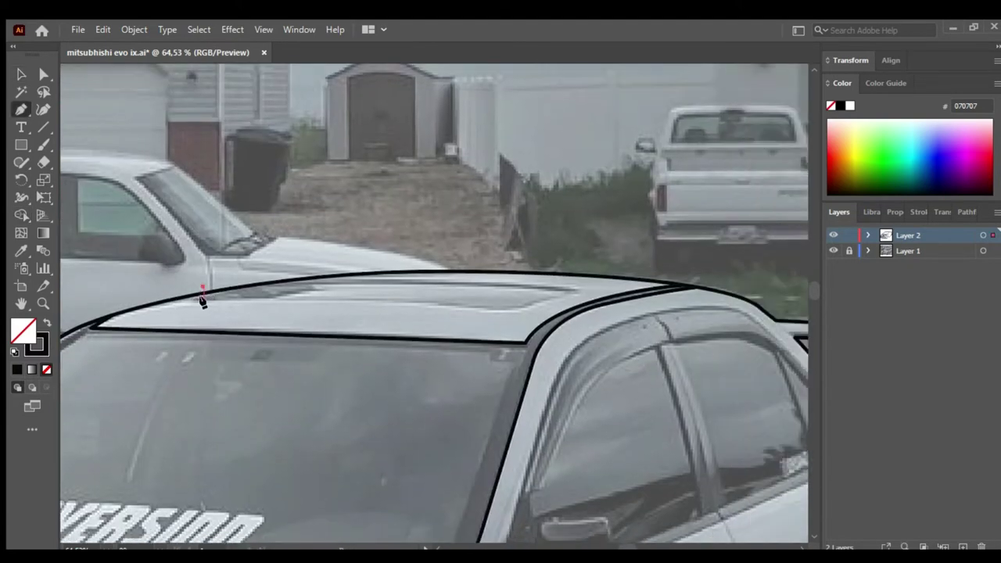
{"action": "left_click", "coordinate": [510, 312]}
{"action": "left_click", "coordinate": [580, 291]}
{"action": "left_click", "coordinate": [258, 279]}
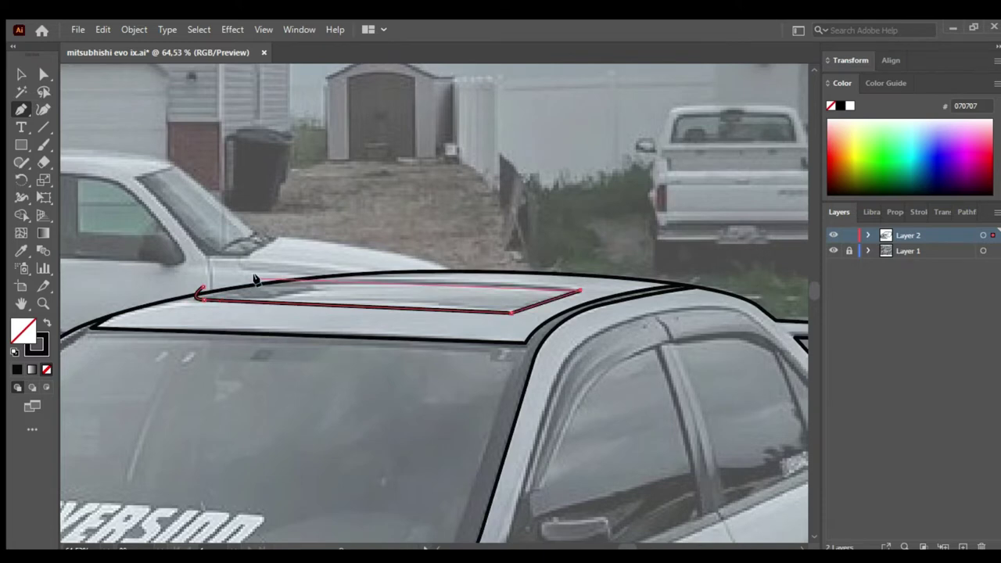
{"action": "left_click", "coordinate": [197, 295]}
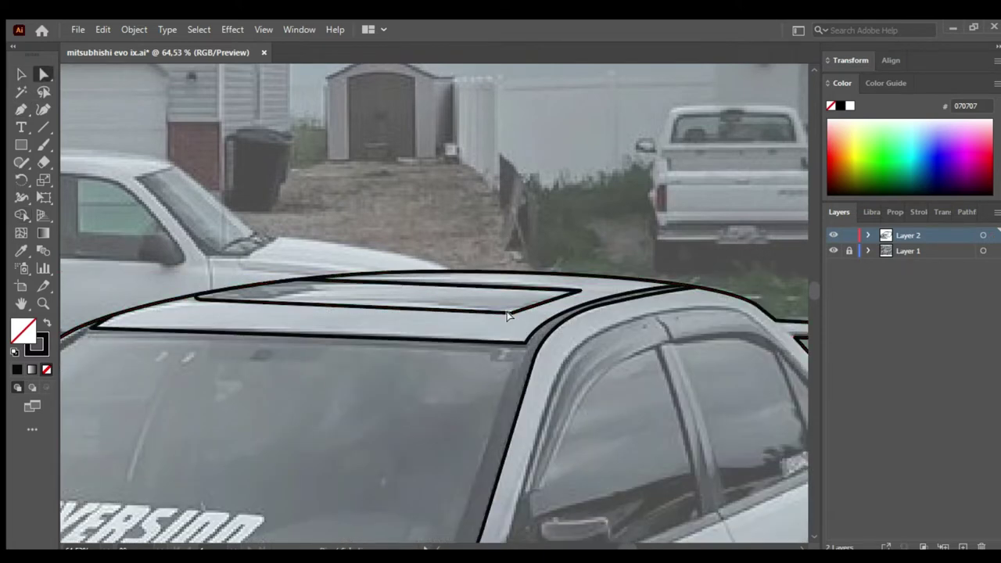
{"action": "left_click", "coordinate": [504, 221], "text": "ctrl"}
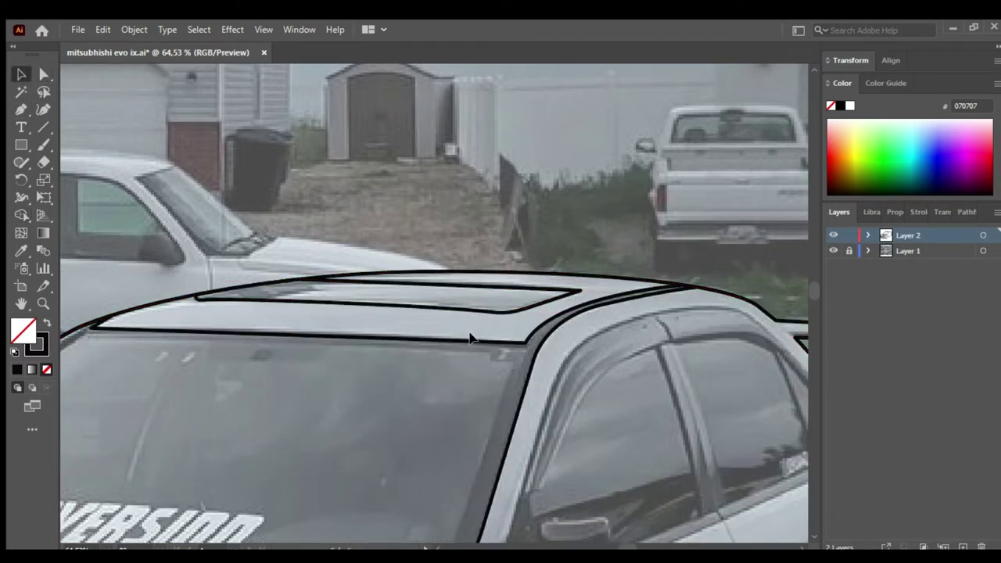
- Trace the front door window with a curved top frame and close the outline
{"action": "scroll", "coordinate": [599, 286], "scroll_direction": "down", "scroll_amount": 3}
{"action": "scroll", "coordinate": [480, 382], "scroll_direction": "up", "scroll_amount": 4}
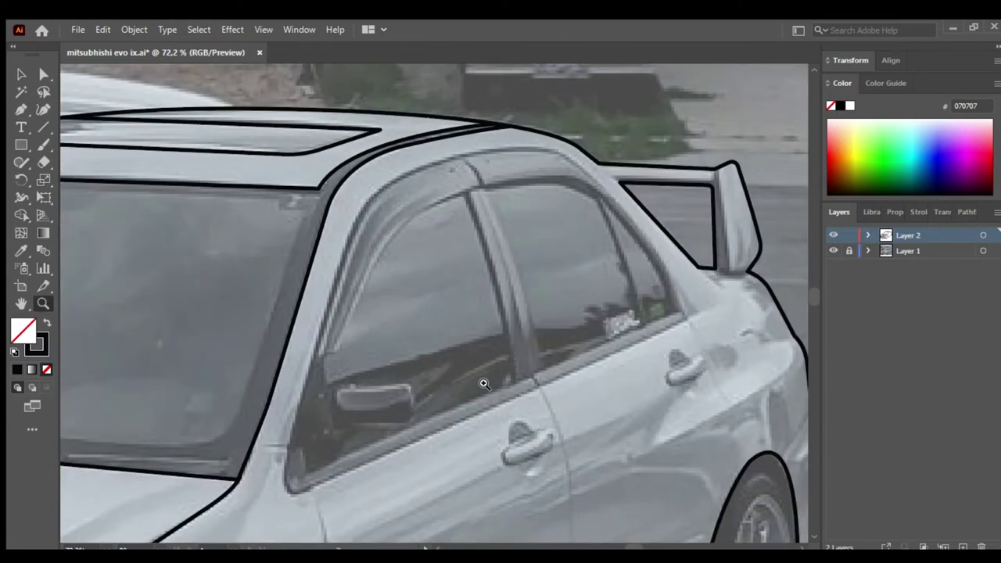
{"action": "key", "text": "p"}
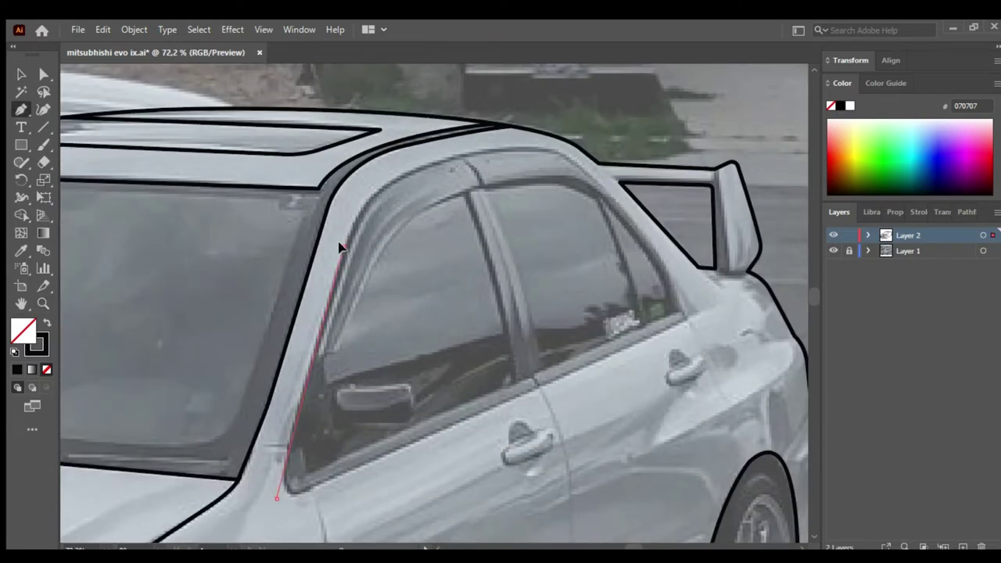
{"action": "left_click", "coordinate": [339, 248]}
{"action": "left_click_drag", "start_coordinate": [380, 202], "coordinate": [483, 183]}
{"action": "left_click", "coordinate": [489, 202]}
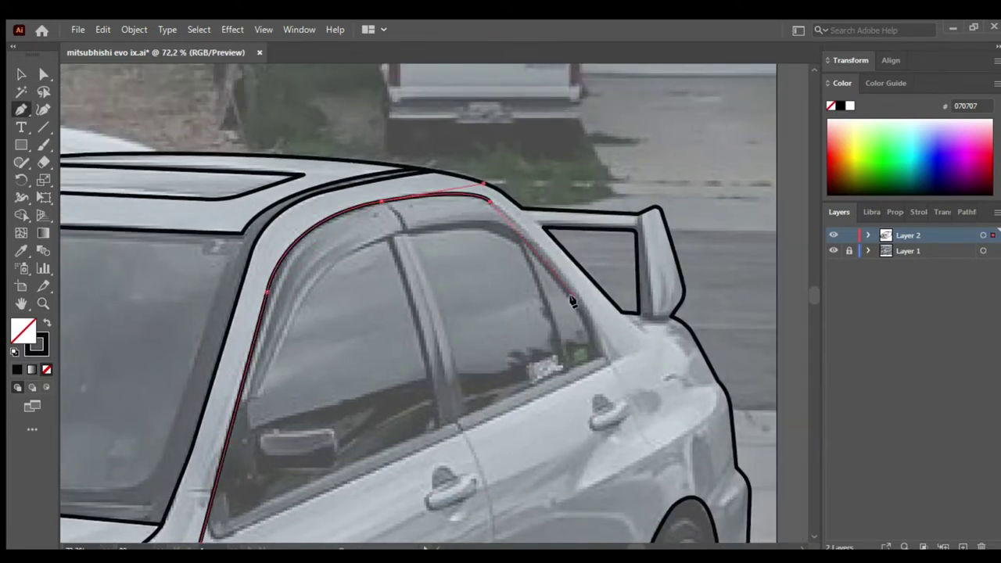
{"action": "left_click", "coordinate": [610, 355]}
{"action": "left_click_drag", "start_coordinate": [610, 355], "coordinate": [720, 182]}
{"action": "left_click", "coordinate": [308, 365]}
{"action": "left_click", "coordinate": [331, 384], "text": "ctrl"}
{"action": "left_click", "coordinate": [306, 369], "text": "ctrl"}
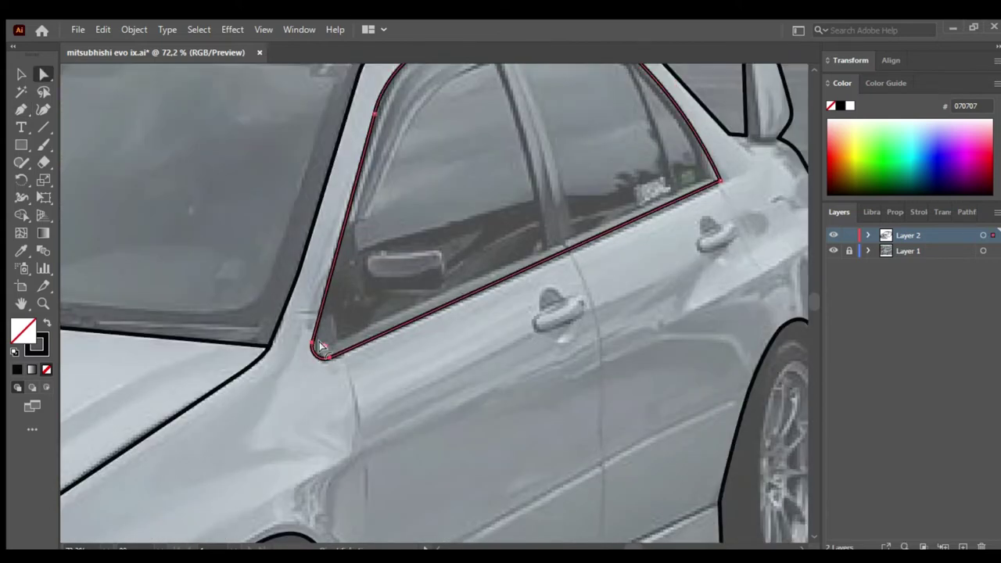
- Cancel a stray pen line near the headlight and zoom around to review the outlines
{"action": "scroll", "coordinate": [320, 347], "scroll_direction": "down", "scroll_amount": 3}
{"action": "key", "text": "p"}
{"action": "scroll", "coordinate": [440, 395], "scroll_direction": "up", "scroll_amount": 4}
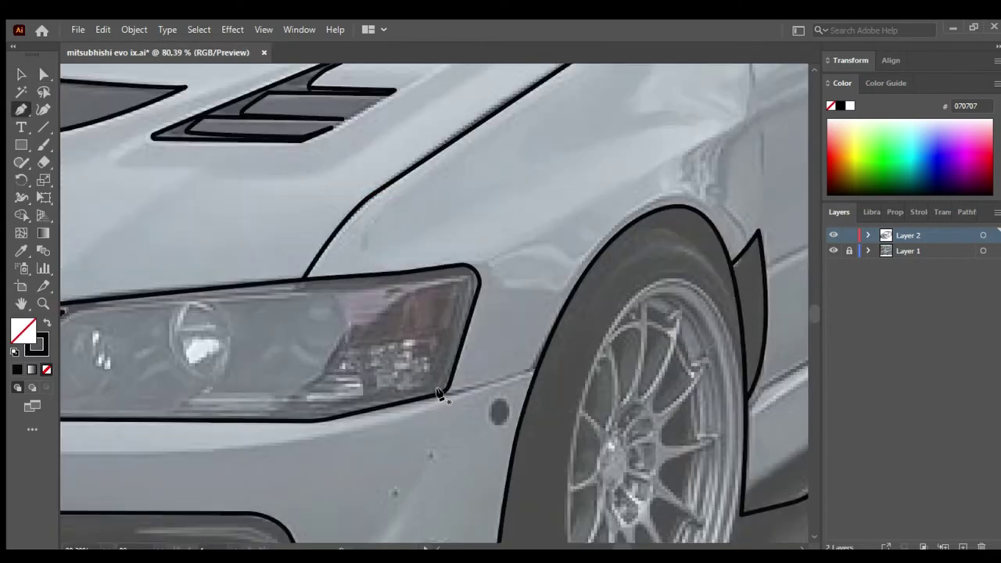
{"action": "left_click", "coordinate": [532, 371], "text": "ctrl"}
{"action": "scroll", "coordinate": [516, 321], "scroll_direction": "down", "scroll_amount": 3}
{"action": "scroll", "coordinate": [437, 312], "scroll_direction": "up", "scroll_amount": 2}
{"action": "scroll", "coordinate": [424, 311], "scroll_direction": "up", "scroll_amount": 2}
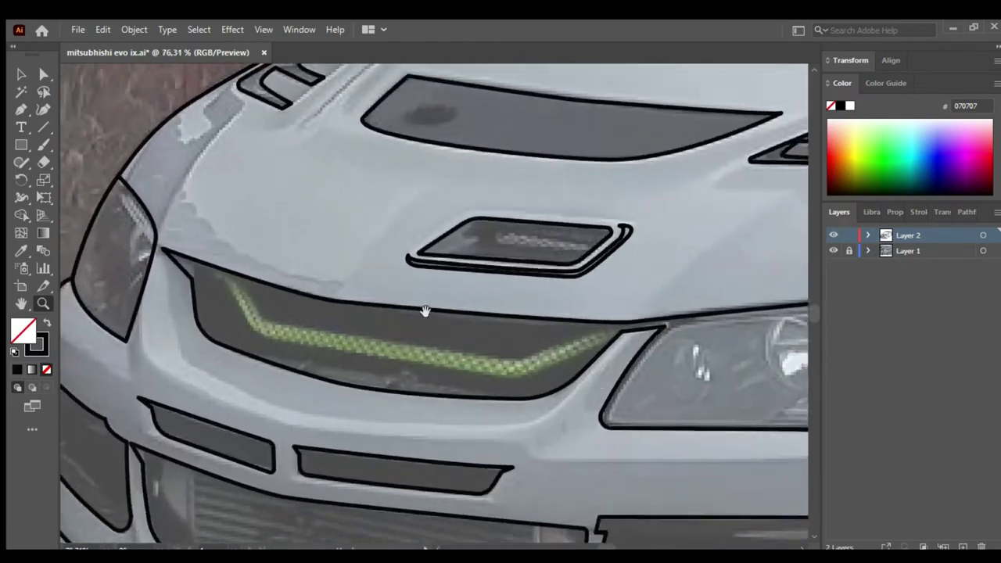
{"action": "scroll", "coordinate": [424, 311], "scroll_direction": "up", "scroll_amount": 1}
{"action": "scroll", "coordinate": [275, 295], "scroll_direction": "up", "scroll_amount": 3}
{"action": "scroll", "coordinate": [248, 405], "scroll_direction": "down", "scroll_amount": 3}
{"action": "scroll", "coordinate": [438, 324], "scroll_direction": "up", "scroll_amount": 2}
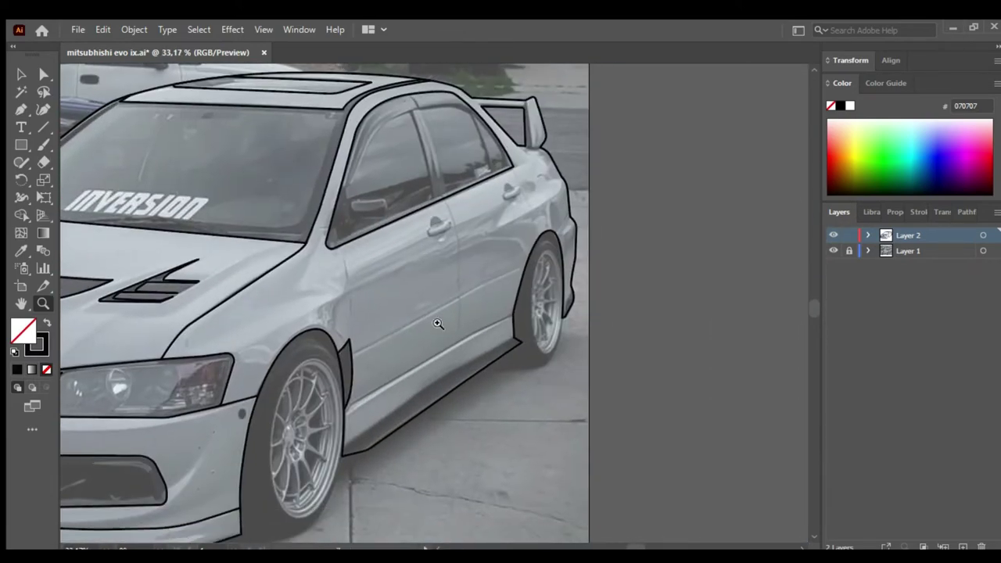
{"action": "scroll", "coordinate": [438, 324], "scroll_direction": "up", "scroll_amount": 4}
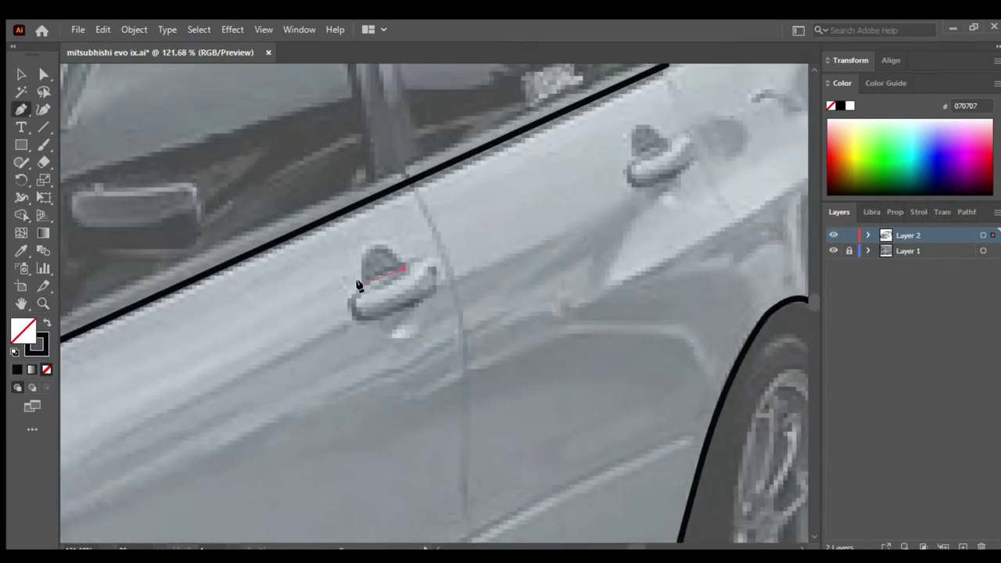
- Trace a rough door handle outline, then select and delete it
{"action": "left_click", "coordinate": [425, 331], "text": "ctrl"}
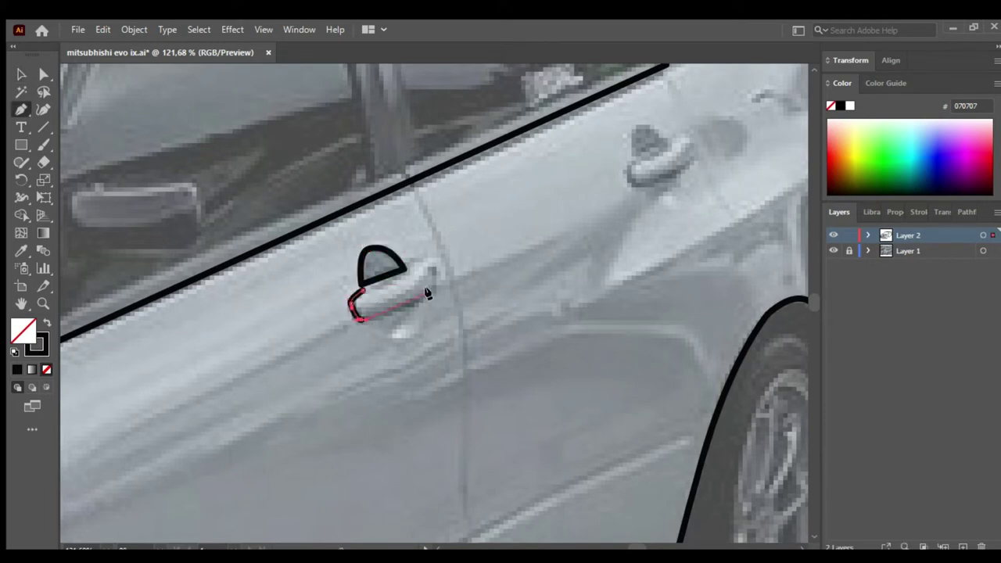
{"action": "left_click", "coordinate": [433, 275]}
{"action": "left_click", "coordinate": [461, 318], "text": "ctrl"}
{"action": "key", "text": "a"}
{"action": "left_click", "coordinate": [358, 319]}
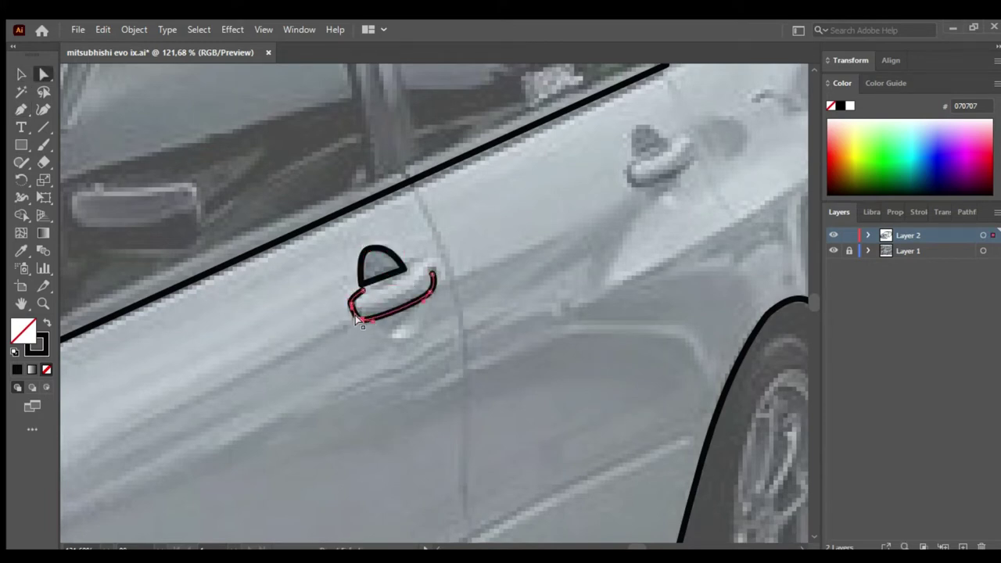
{"action": "left_click_drag", "start_coordinate": [446, 313], "coordinate": [357, 342]}
{"action": "key", "text": "Delete"}
- Redraw the door handle as a closed curved loop with the Pen tool
{"action": "scroll", "coordinate": [357, 342], "scroll_direction": "up", "scroll_amount": 3}
{"action": "key", "text": "p"}
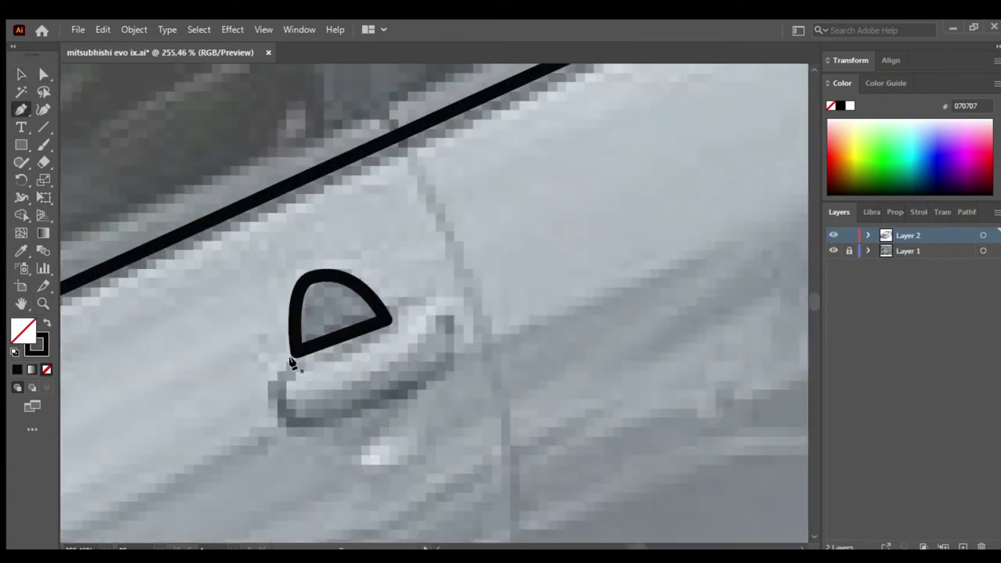
{"action": "left_click_drag", "start_coordinate": [293, 408], "coordinate": [316, 415]}
{"action": "left_click_drag", "start_coordinate": [449, 313], "coordinate": [433, 376]}
{"action": "left_click_drag", "start_coordinate": [321, 432], "coordinate": [282, 429]}
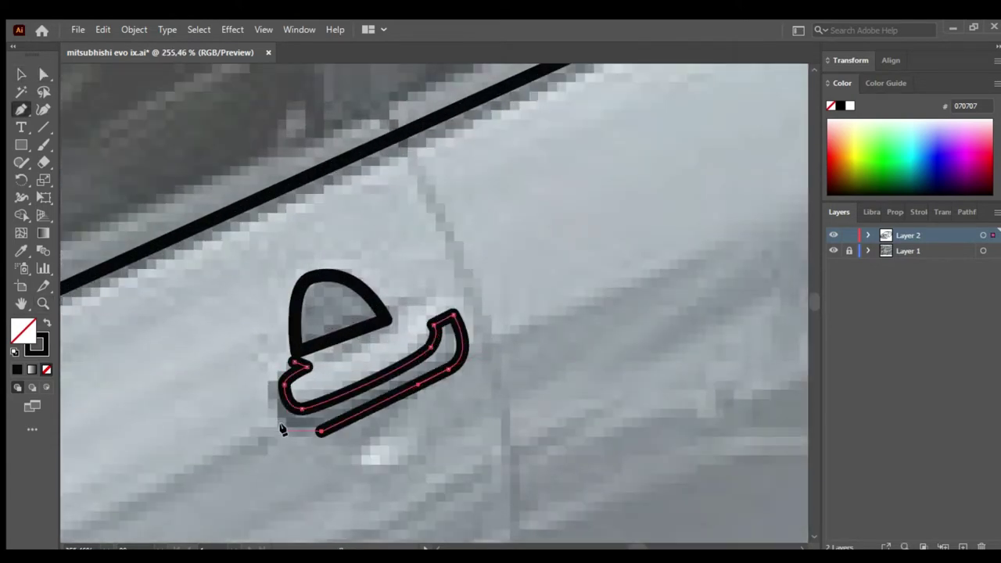
{"action": "left_click", "coordinate": [286, 370]}
{"action": "key", "text": "v"}
{"action": "left_click", "coordinate": [469, 446]}
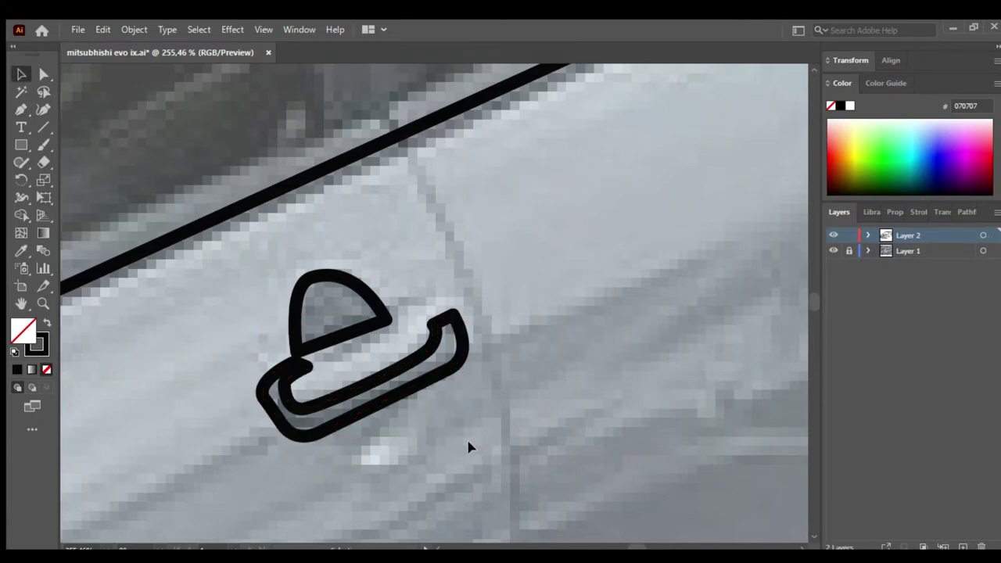
- Trace the front fender seam down to the wheel arch
{"action": "key", "text": "z"}
{"action": "scroll", "coordinate": [450, 397], "scroll_direction": "down", "scroll_amount": 5}
{"action": "scroll", "coordinate": [450, 396], "scroll_direction": "up", "scroll_amount": 2}
{"action": "scroll", "coordinate": [451, 396], "scroll_direction": "left", "scroll_amount": 2}
{"action": "key", "text": "p"}
{"action": "left_click", "coordinate": [430, 206], "text": "ctrl"}
{"action": "scroll", "coordinate": [430, 206], "scroll_direction": "down", "scroll_amount": 5}
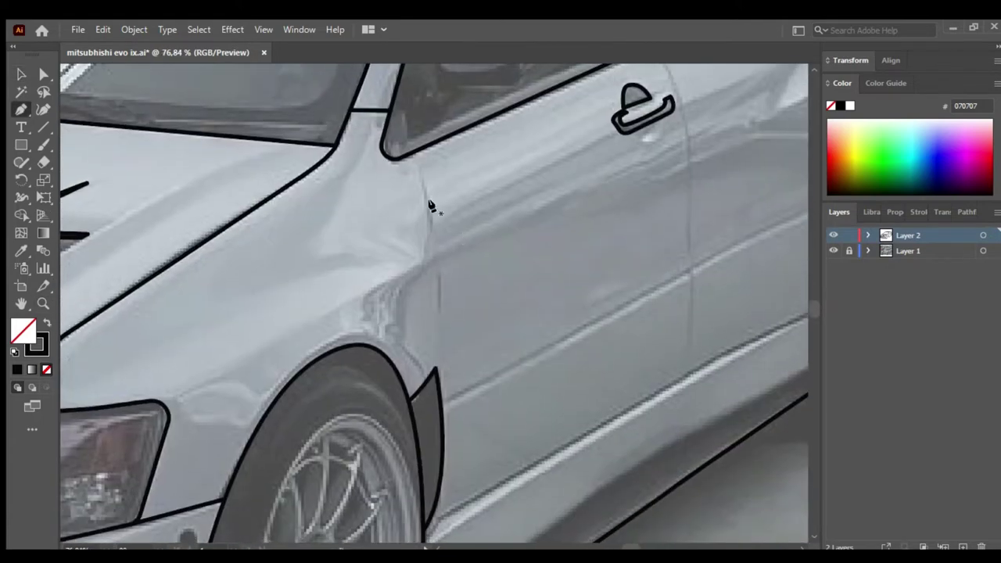
{"action": "scroll", "coordinate": [452, 274], "scroll_direction": "down", "scroll_amount": 3}
{"action": "scroll", "coordinate": [470, 288], "scroll_direction": "left", "scroll_amount": 1}
{"action": "left_click", "coordinate": [472, 323]}
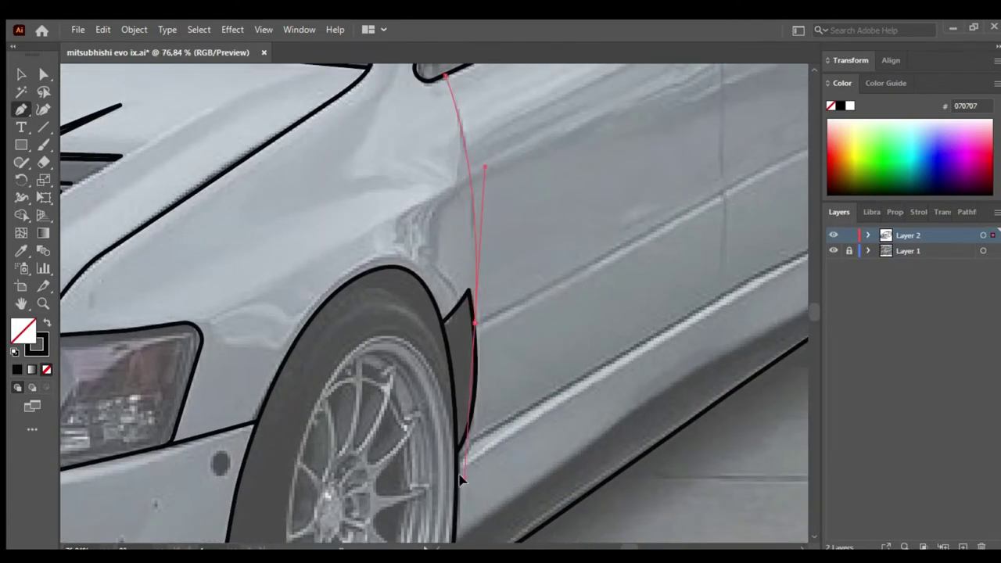
{"action": "left_click", "coordinate": [465, 480]}
{"action": "scroll", "coordinate": [465, 480], "scroll_direction": "right", "scroll_amount": 1}
{"action": "key", "text": "v"}
- Outline the side skirt's upper and lower edges to the rear arch, using Shape Builder
{"action": "scroll", "coordinate": [330, 356], "scroll_direction": "right", "scroll_amount": 3}
{"action": "scroll", "coordinate": [330, 357], "scroll_direction": "up", "scroll_amount": 1}
{"action": "key", "text": "p"}
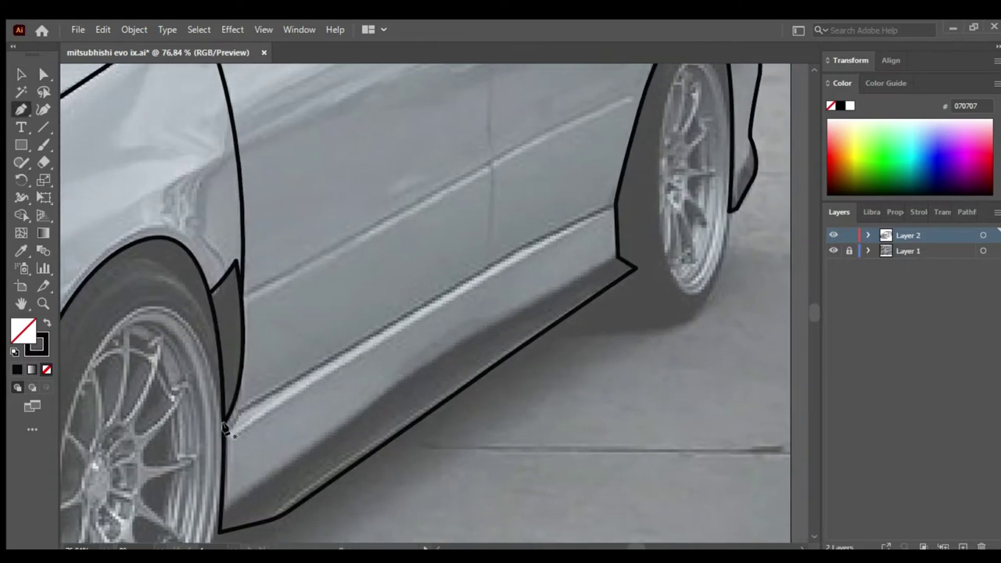
{"action": "left_click", "coordinate": [614, 207]}
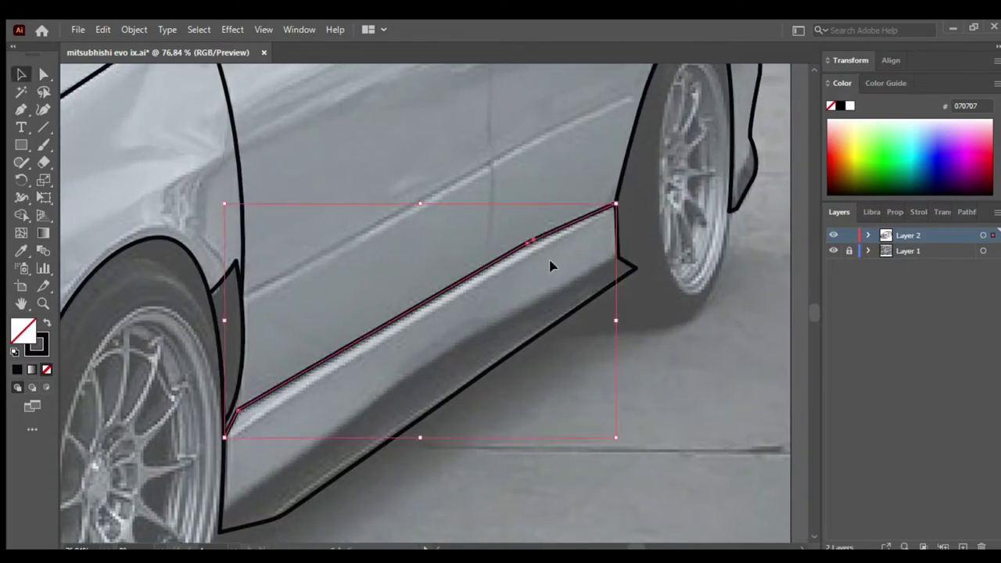
{"action": "left_click", "coordinate": [550, 263], "text": "ctrl"}
{"action": "left_click", "coordinate": [629, 254]}
{"action": "scroll", "coordinate": [297, 458], "scroll_direction": "left", "scroll_amount": 3}
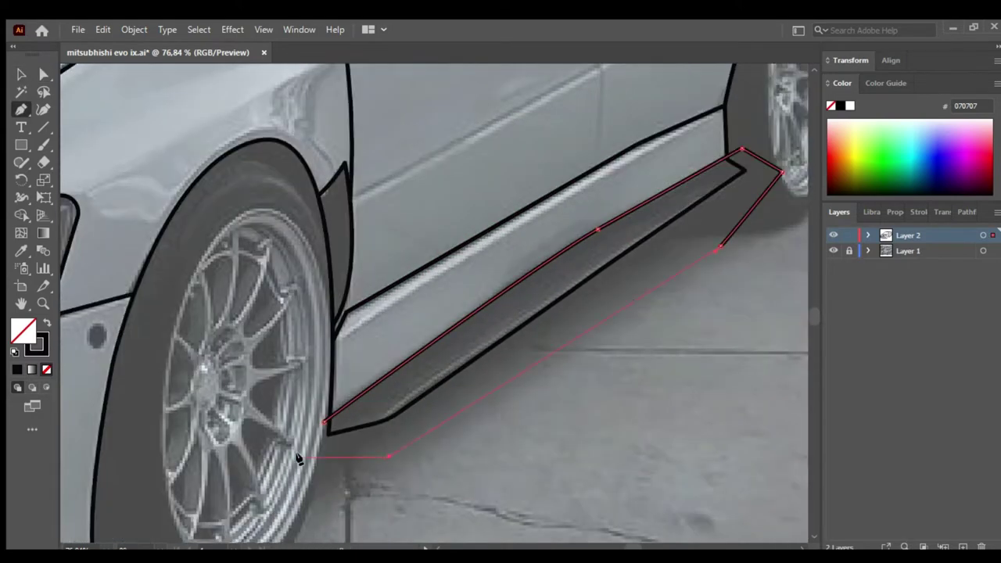
{"action": "key", "text": "ctrl+a"}
{"action": "key", "text": "shift+m"}
{"action": "key", "text": "v"}
{"action": "left_click", "coordinate": [676, 255]}
{"action": "scroll", "coordinate": [677, 255], "scroll_direction": "up", "scroll_amount": 3}
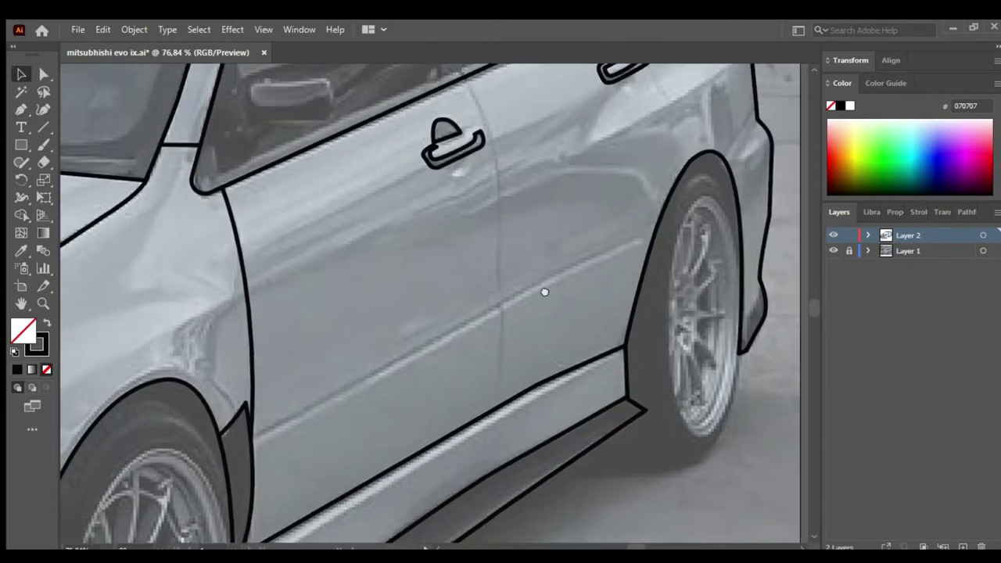
- Draw the front door seam and body line back to the rear wheel arch
{"action": "key", "text": "p"}
{"action": "left_click", "coordinate": [223, 188]}
{"action": "left_click", "coordinate": [250, 439]}
{"action": "left_click", "coordinate": [651, 233]}
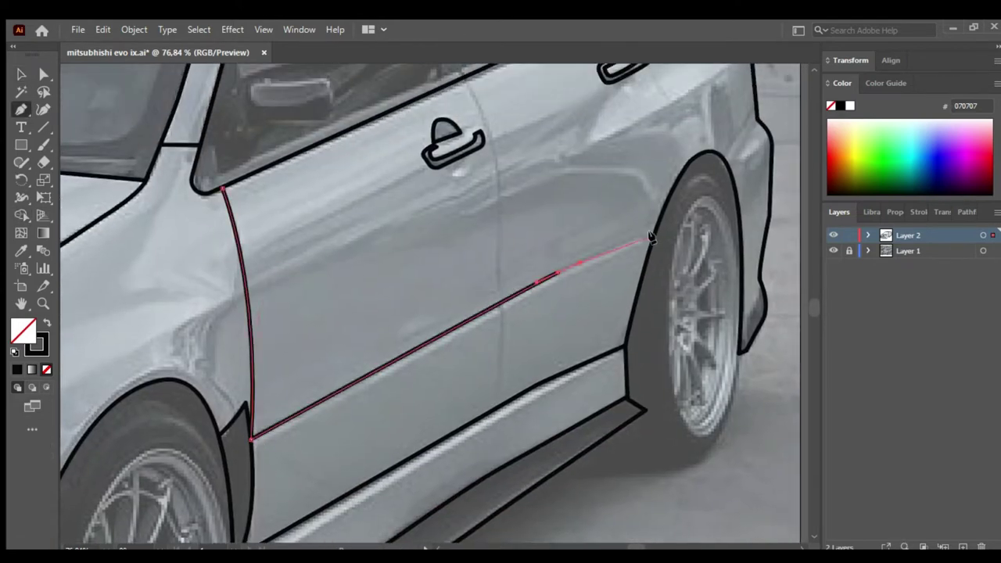
{"action": "left_click", "coordinate": [651, 235], "text": "ctrl"}
{"action": "scroll", "coordinate": [500, 313], "scroll_direction": "up", "scroll_amount": 2}
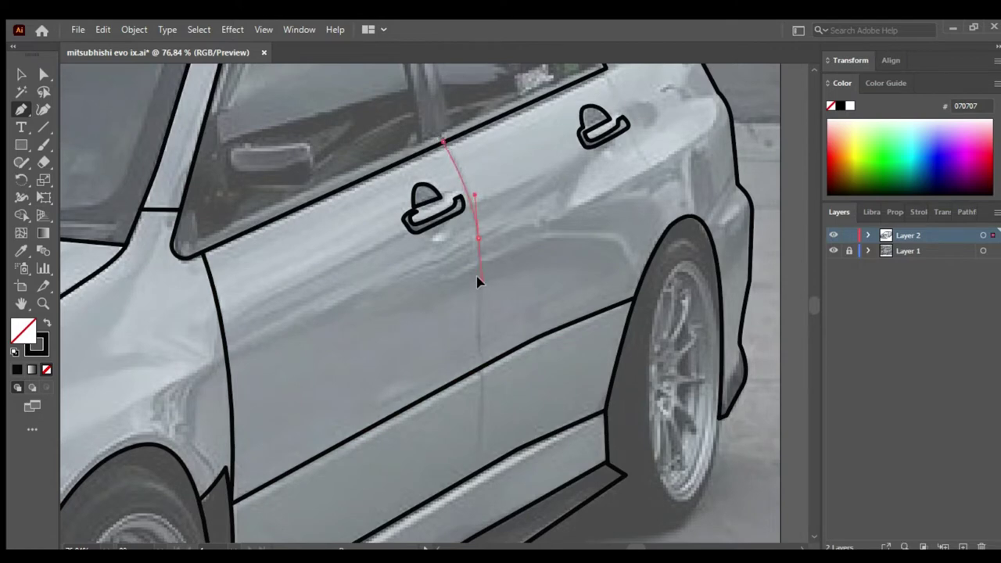
- Draw the rear door seam to the sill and the rear quarter seam past the handle
{"action": "left_click", "coordinate": [477, 356]}
{"action": "scroll", "coordinate": [479, 329], "scroll_direction": "down", "scroll_amount": 2}
{"action": "left_click", "coordinate": [509, 368]}
{"action": "key", "text": "v"}
{"action": "scroll", "coordinate": [396, 440], "scroll_direction": "up", "scroll_amount": 2}
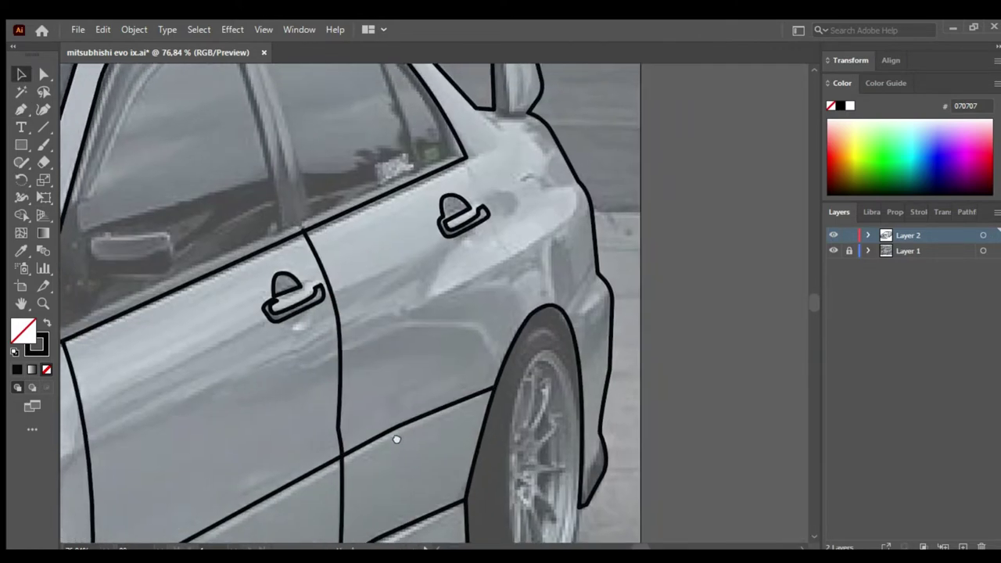
{"action": "scroll", "coordinate": [396, 440], "scroll_direction": "up", "scroll_amount": 1}
{"action": "key", "text": "p"}
{"action": "left_click", "coordinate": [471, 254]}
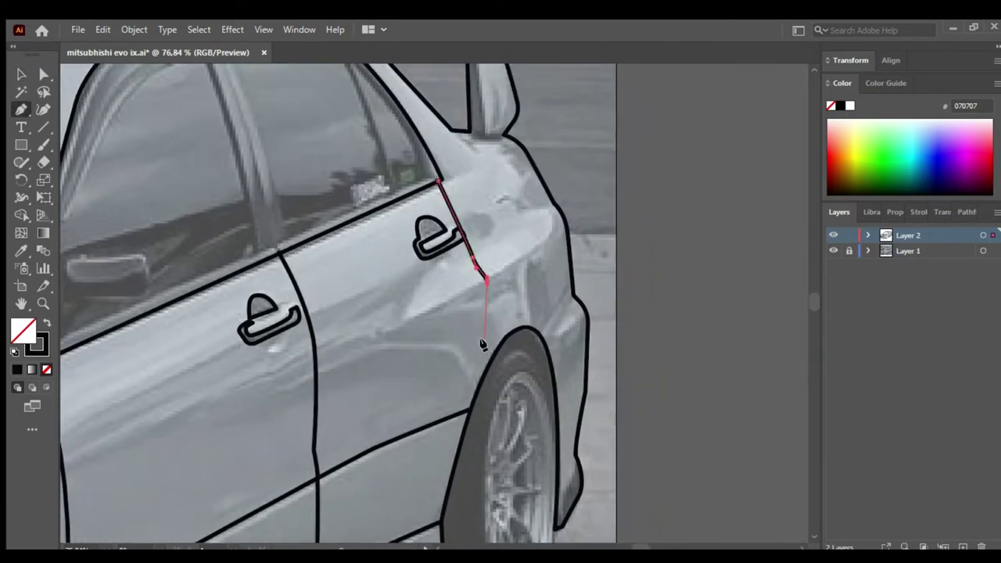
{"action": "key", "text": "v"}
- Draw a curved hood crease from the headlight toward the vents; swap the windshield to solid black fill
{"action": "key", "text": "ctrl+0"}
{"action": "key", "text": "z"}
{"action": "left_click_drag", "start_coordinate": [547, 406], "coordinate": [596, 406]}
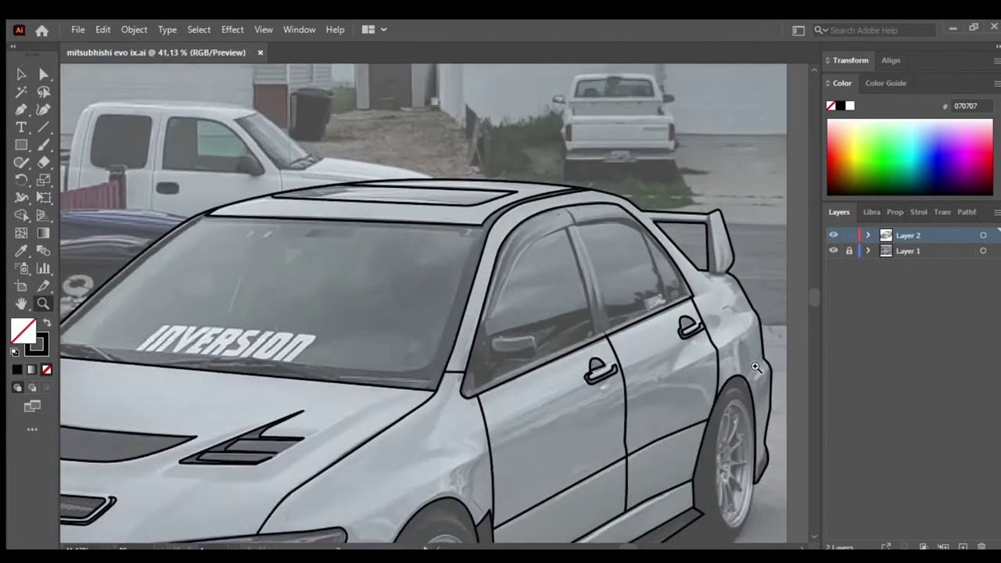
{"action": "key", "text": "ctrl+0"}
{"action": "scroll", "coordinate": [407, 281], "scroll_direction": "up", "scroll_amount": 3}
{"action": "scroll", "coordinate": [313, 397], "scroll_direction": "up", "scroll_amount": 2}
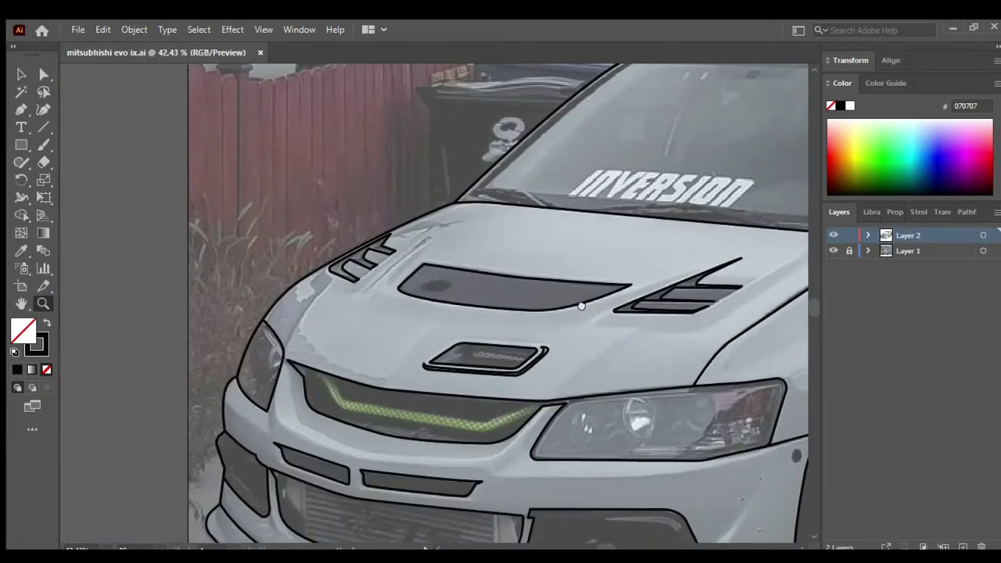
{"action": "key", "text": "p"}
{"action": "left_click", "coordinate": [298, 395]}
{"action": "left_click_drag", "start_coordinate": [411, 229], "coordinate": [484, 167]}
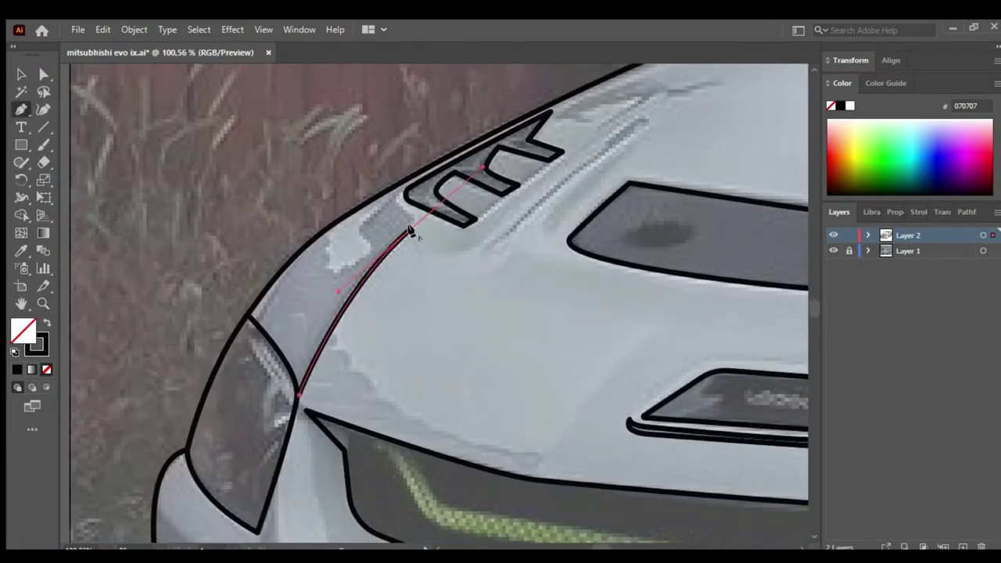
{"action": "left_click", "coordinate": [298, 394]}
{"action": "key", "text": "v"}
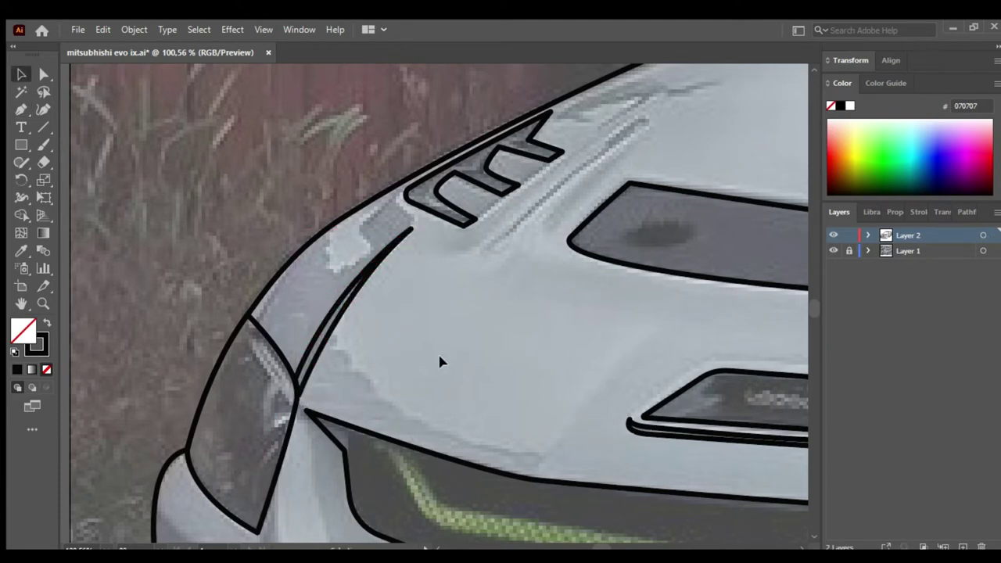
{"action": "key", "text": "ctrl+0"}
{"action": "key", "text": "shift+x"}
- Fill the hood vents and scoop black by eyedropping the windshield
{"action": "key", "text": "slash"}
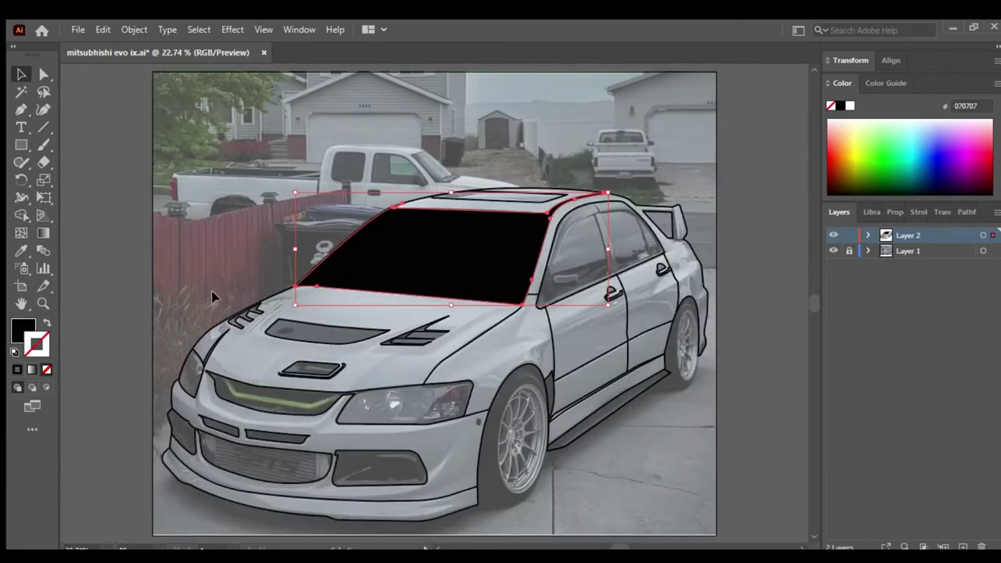
{"action": "key", "text": "ctrl+a"}
{"action": "key", "text": "ctrl+shift+a"}
{"action": "left_click_drag", "start_coordinate": [260, 307], "coordinate": [328, 339]}
{"action": "left_click", "coordinate": [430, 326], "text": "shift"}
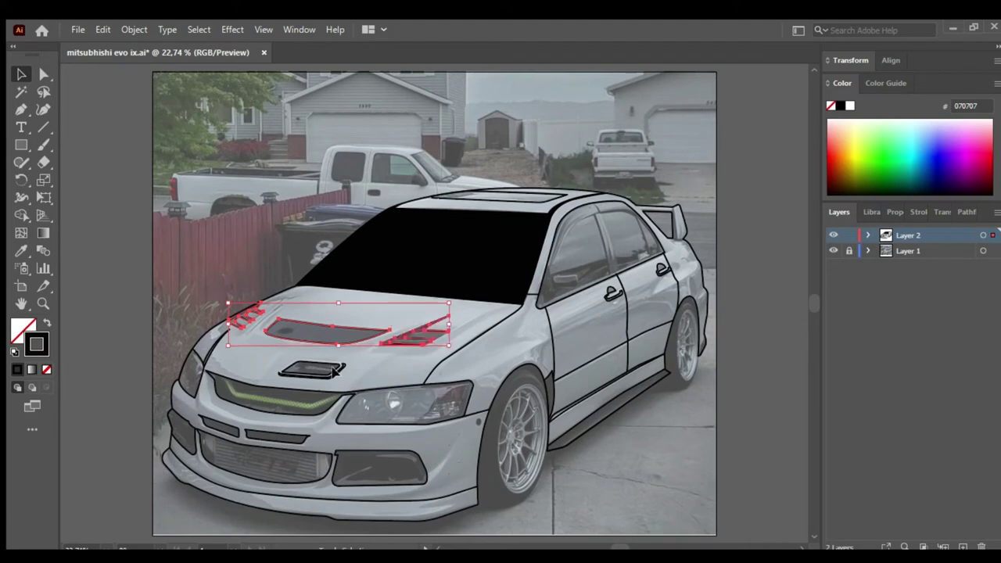
{"action": "left_click", "coordinate": [211, 344], "text": "shift"}
{"action": "key", "text": "i"}
{"action": "left_click", "coordinate": [436, 262]}
{"action": "key", "text": "v"}
- Fill the front grille, both headlights and the bumper intakes black
{"action": "left_click", "coordinate": [189, 371]}
{"action": "left_click", "coordinate": [407, 400], "text": "shift"}
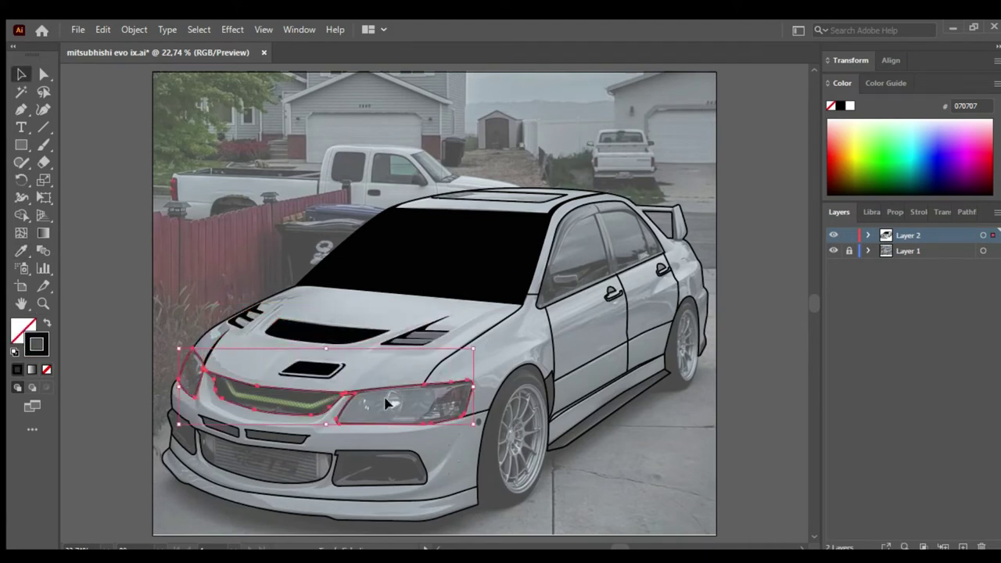
{"action": "left_click", "coordinate": [375, 467], "text": "shift"}
{"action": "left_click", "coordinate": [258, 467], "text": "shift"}
{"action": "left_click", "coordinate": [219, 424], "text": "shift"}
{"action": "key", "text": "i"}
{"action": "left_click", "coordinate": [436, 262]}
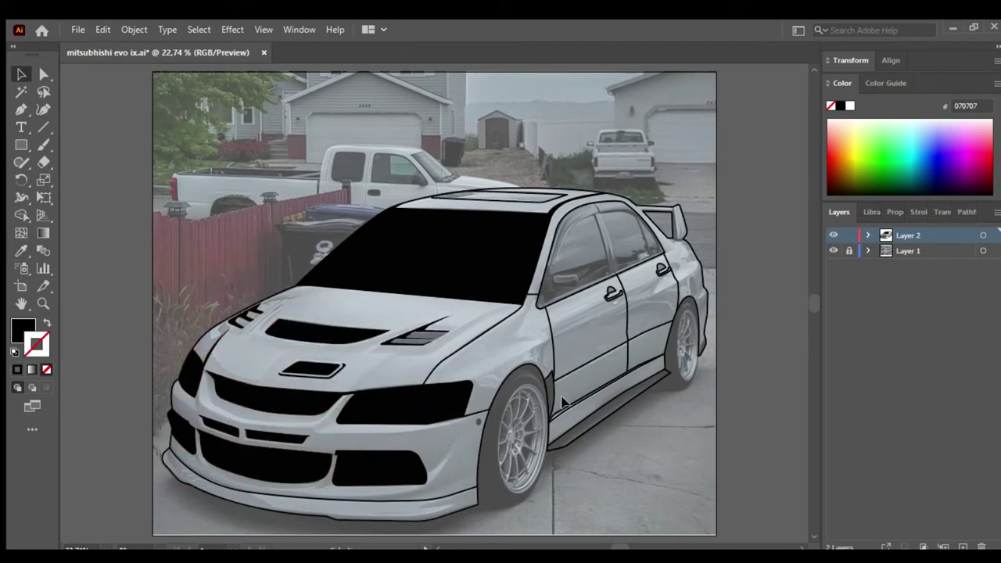
- Fill the side skirt, rocker line and lower skirt black
{"action": "key", "text": "v"}
{"action": "left_click", "coordinate": [548, 395]}
{"action": "left_click", "coordinate": [618, 383], "text": "shift"}
{"action": "left_click", "coordinate": [596, 417], "text": "shift"}
{"action": "key", "text": "i"}
{"action": "left_click", "coordinate": [436, 262]}
- Fill the sunroof, side windows and door handles black, then begin a shadow path below the bumper
{"action": "left_click", "coordinate": [493, 196], "text": "ctrl"}
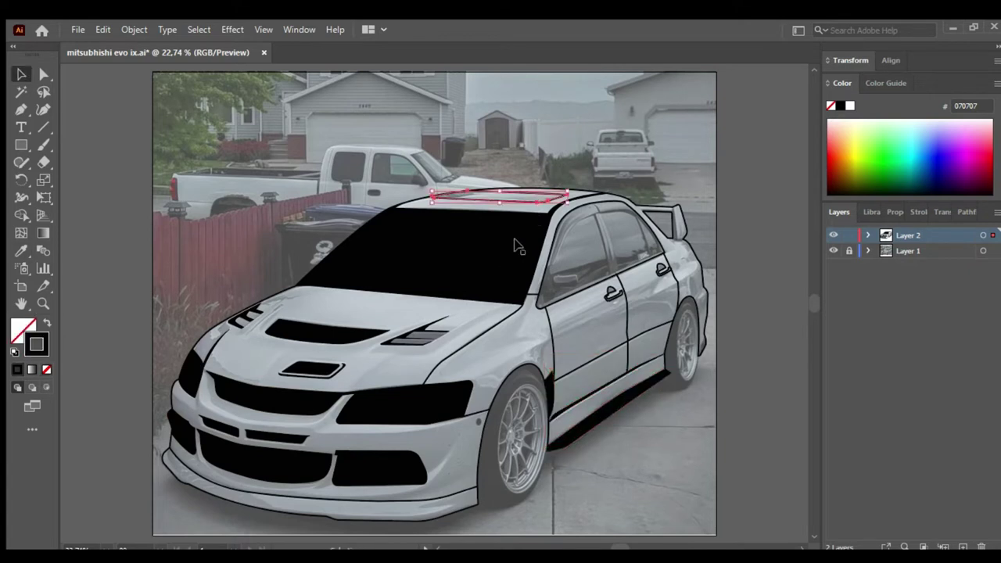
{"action": "left_click", "coordinate": [497, 267]}
{"action": "left_click", "coordinate": [602, 239], "text": "ctrl"}
{"action": "left_click", "coordinate": [498, 268]}
{"action": "key", "text": "v"}
{"action": "left_click", "coordinate": [613, 293]}
{"action": "left_click", "coordinate": [663, 269], "text": "shift"}
{"action": "key", "text": "i"}
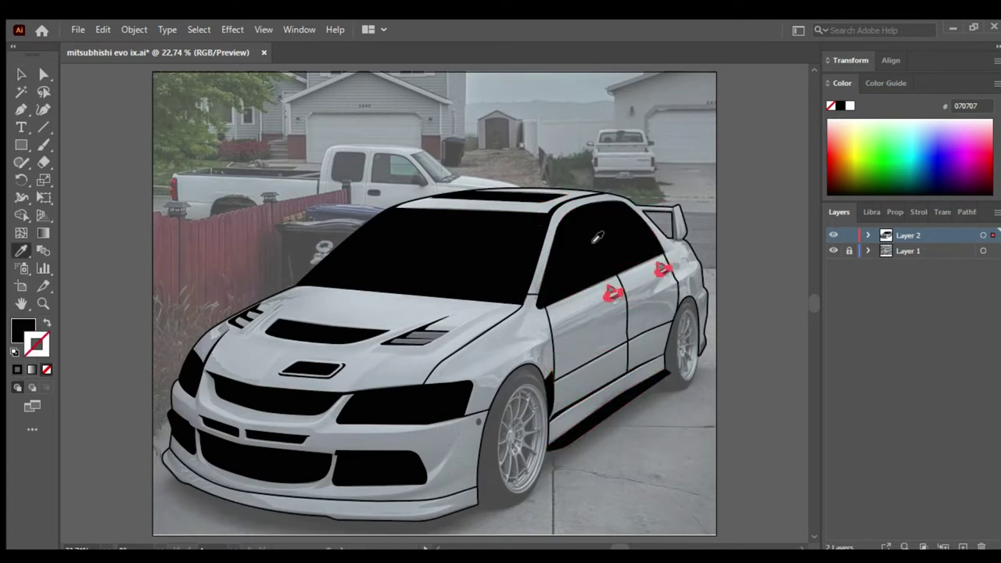
{"action": "key", "text": "p"}
{"action": "left_click", "coordinate": [200, 356]}
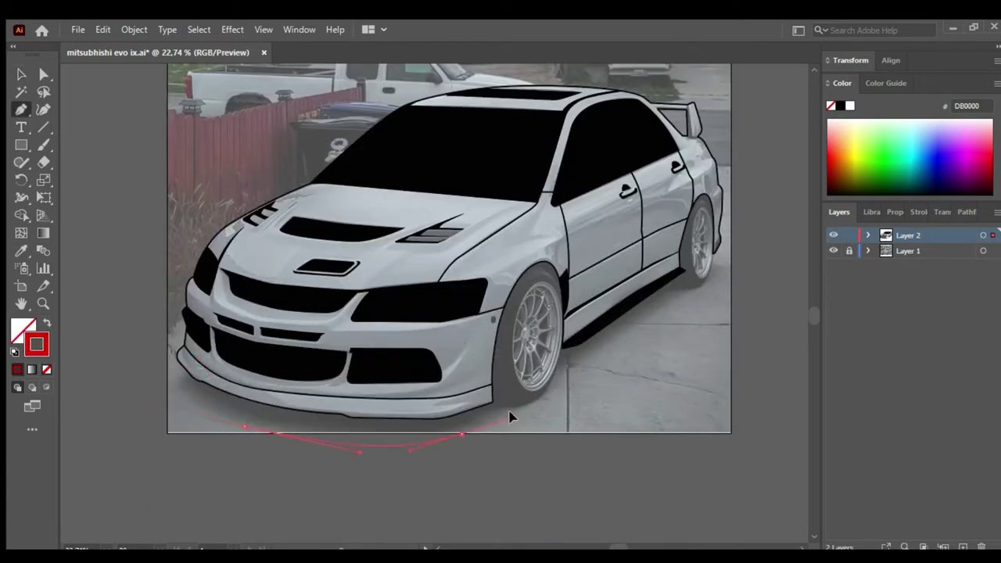
- Trace the shadow outline up around the rear tire and close it at its start
{"action": "scroll", "coordinate": [510, 410], "scroll_direction": "up", "scroll_amount": 5}
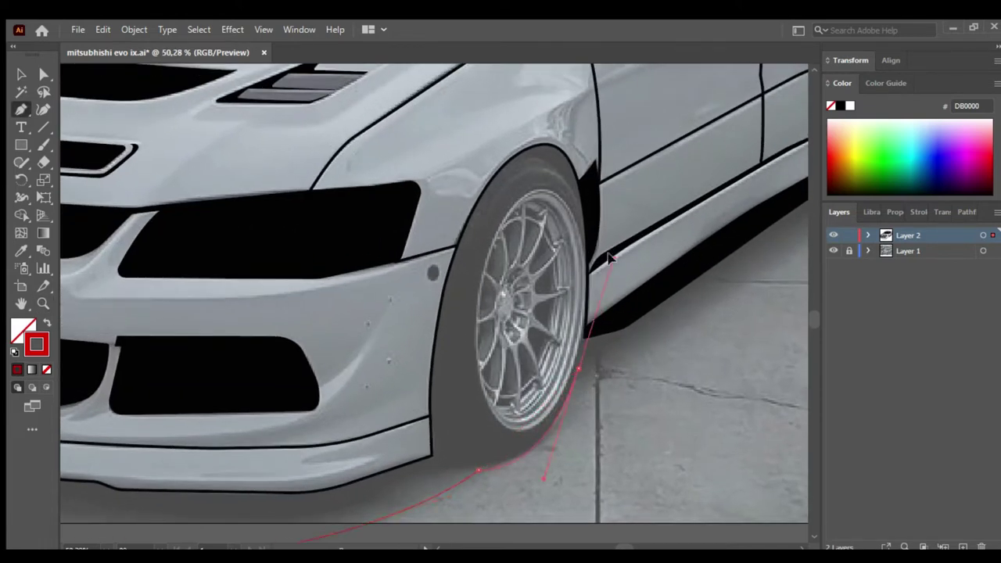
{"action": "mouse_move", "coordinate": [600, 344]}
{"action": "left_mouse_down"}
{"action": "mouse_move", "coordinate": [492, 429]}
{"action": "mouse_move", "coordinate": [435, 375]}
{"action": "mouse_move", "coordinate": [330, 433]}
{"action": "left_mouse_up"}
{"action": "scroll", "coordinate": [405, 388], "scroll_direction": "up", "scroll_amount": 4}
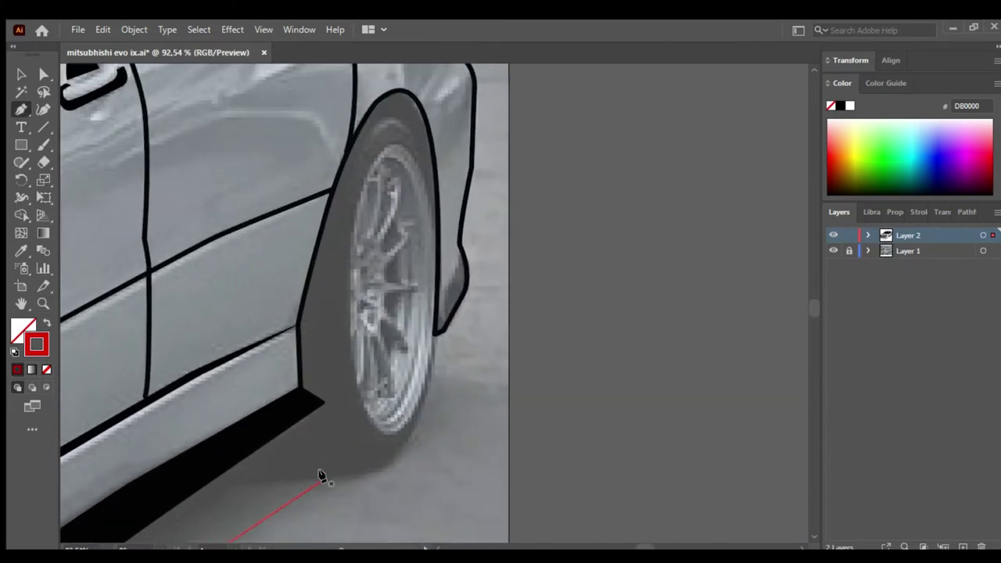
{"action": "left_click_drag", "start_coordinate": [436, 333], "coordinate": [453, 163]}
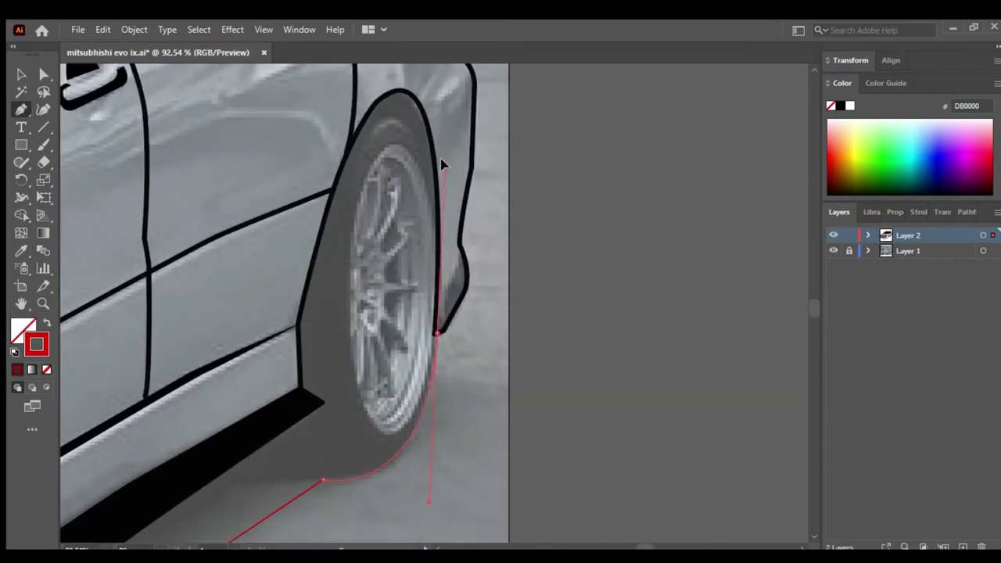
{"action": "key", "text": "ctrl+0"}
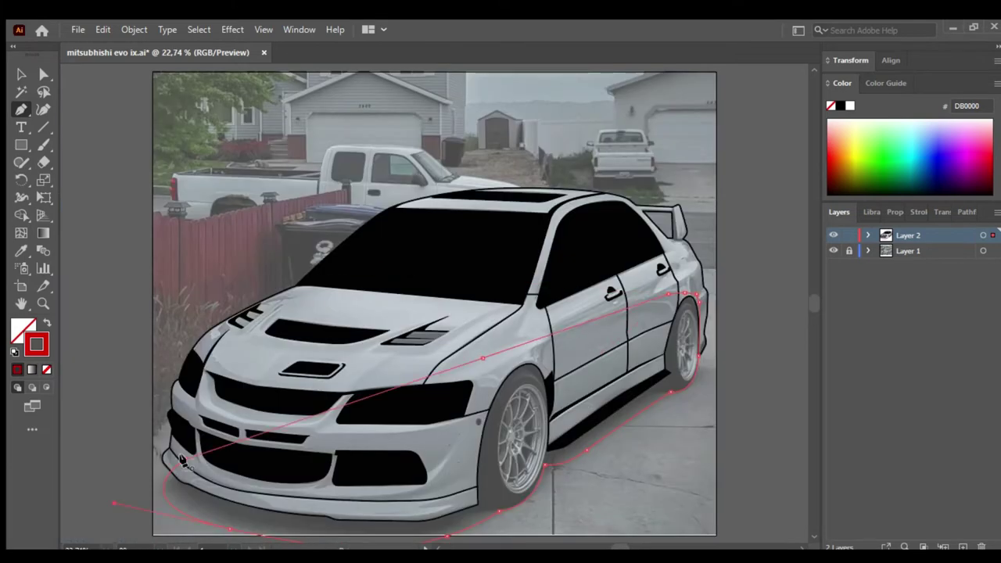
{"action": "left_click", "coordinate": [181, 460]}
{"action": "key", "text": "v"}
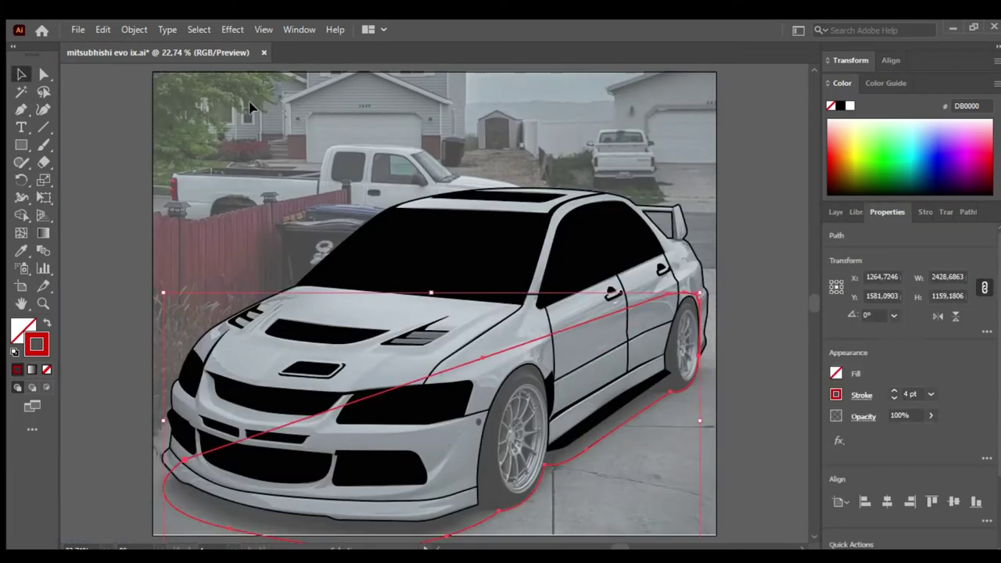
{"action": "left_click", "coordinate": [644, 408]}
- Turn the outline into a solid black compound shape and hide the background photo layer
{"action": "key", "text": "ctrl+shift+F9"}
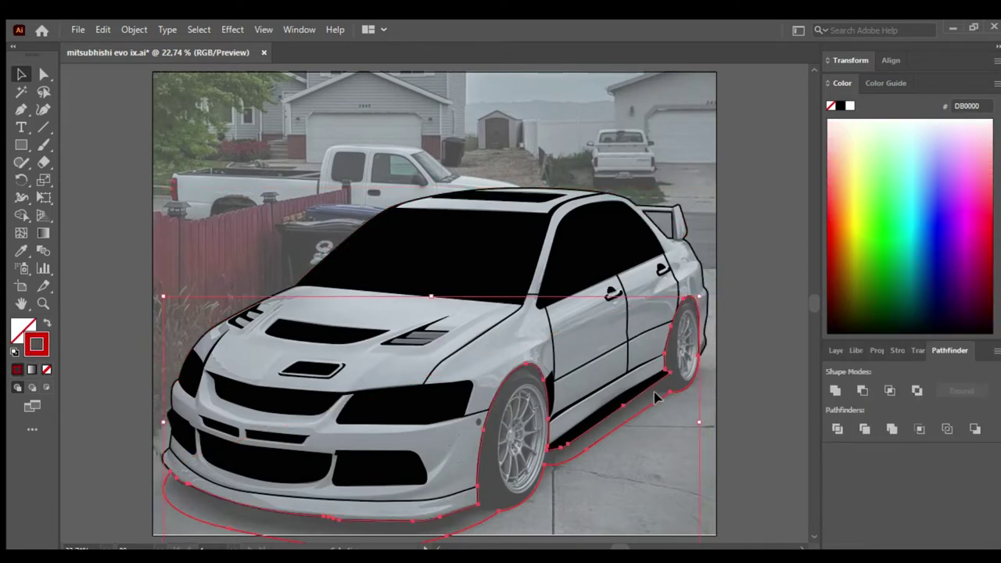
{"action": "key", "text": "i"}
{"action": "key", "text": "v"}
{"action": "key", "text": "ctrl+minus"}
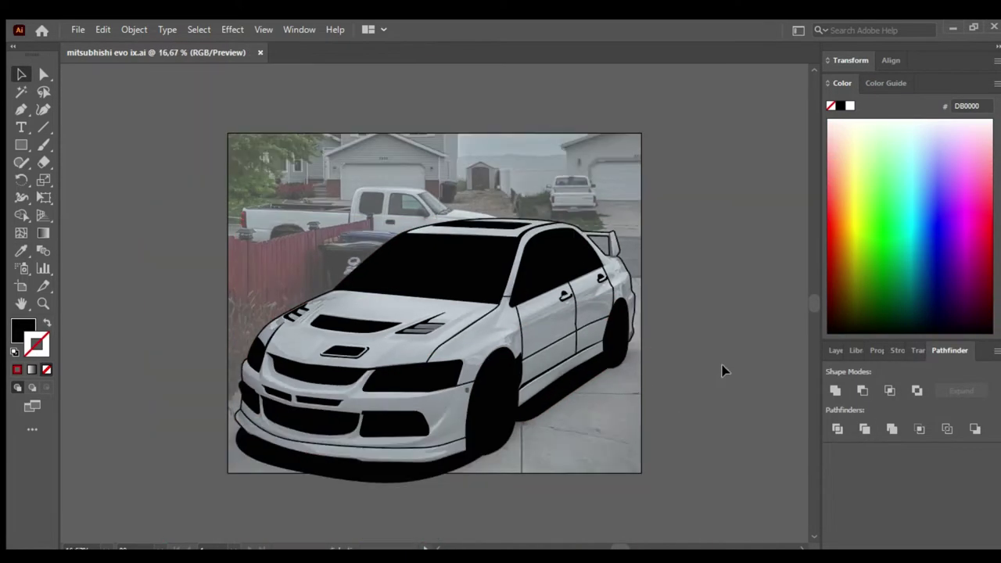
{"action": "left_click", "coordinate": [835, 350]}
{"action": "left_click", "coordinate": [833, 250]}
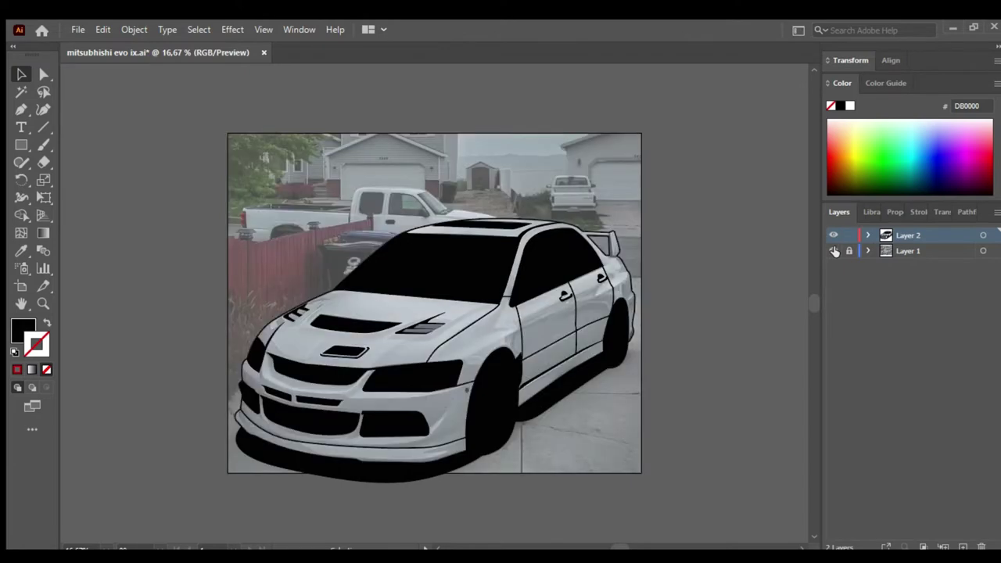
- Zoom around the car and toggle the background photo's visibility to compare
{"action": "key", "text": "ctrl+plus"}
{"action": "key", "text": "z"}
{"action": "left_click", "coordinate": [327, 328]}
{"action": "key", "text": "ctrl+0"}
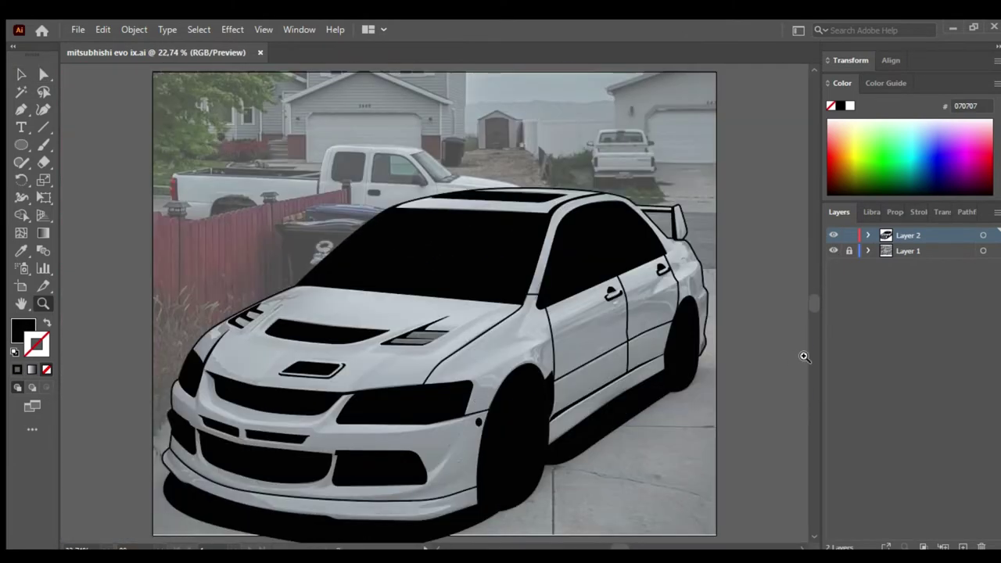
{"action": "left_click", "coordinate": [833, 250]}
{"action": "left_click", "coordinate": [833, 250]}
{"action": "key", "text": "ctrl+minus"}
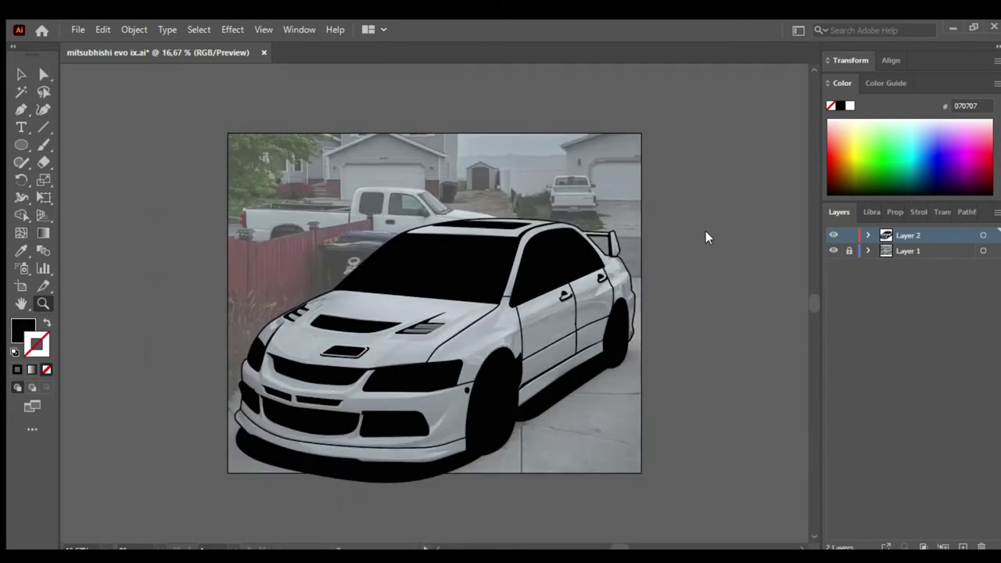
- Create Layer 3 and move the car body outline path onto it
{"action": "left_click", "coordinate": [913, 252]}
{"action": "left_click", "coordinate": [963, 546]}
{"action": "key", "text": "v"}
{"action": "left_click", "coordinate": [323, 301]}
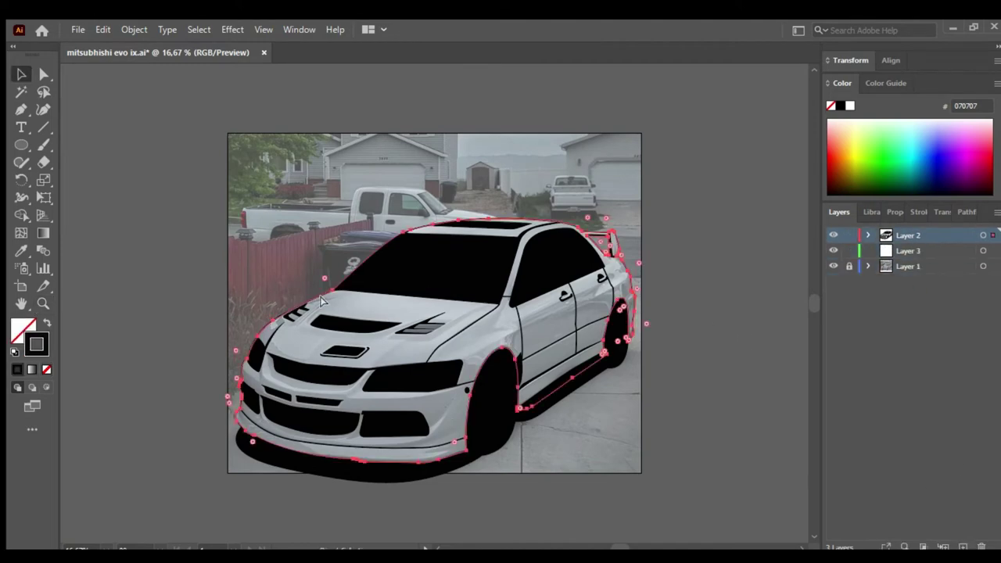
{"action": "left_click_drag", "start_coordinate": [992, 234], "coordinate": [992, 250]}
- Raise the background photo's opacity and lock its Layer 1
{"action": "key", "text": "z"}
{"action": "left_click_drag", "start_coordinate": [358, 313], "coordinate": [836, 282]}
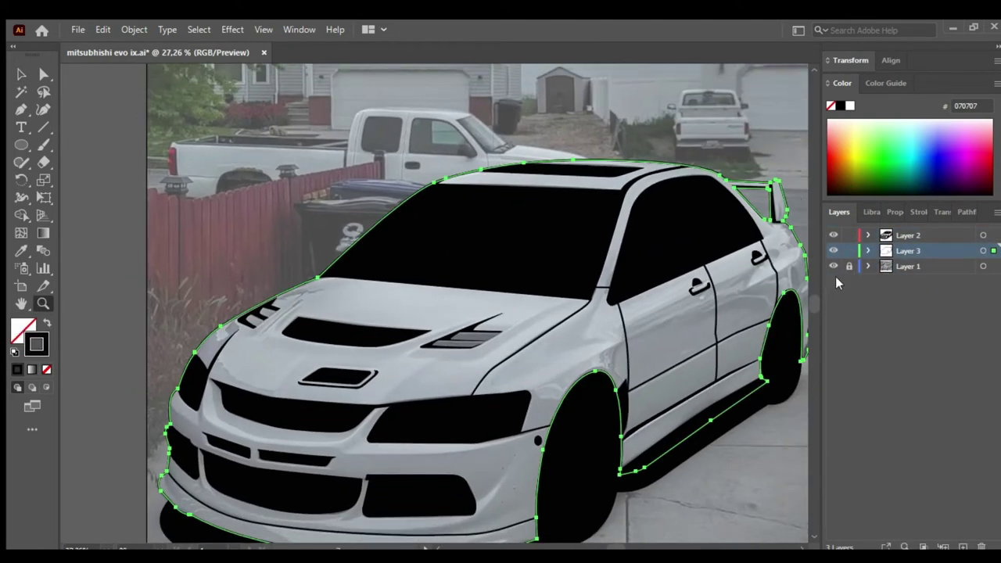
{"action": "key", "text": "v"}
{"action": "left_click", "coordinate": [750, 456]}
{"action": "left_click", "coordinate": [887, 212]}
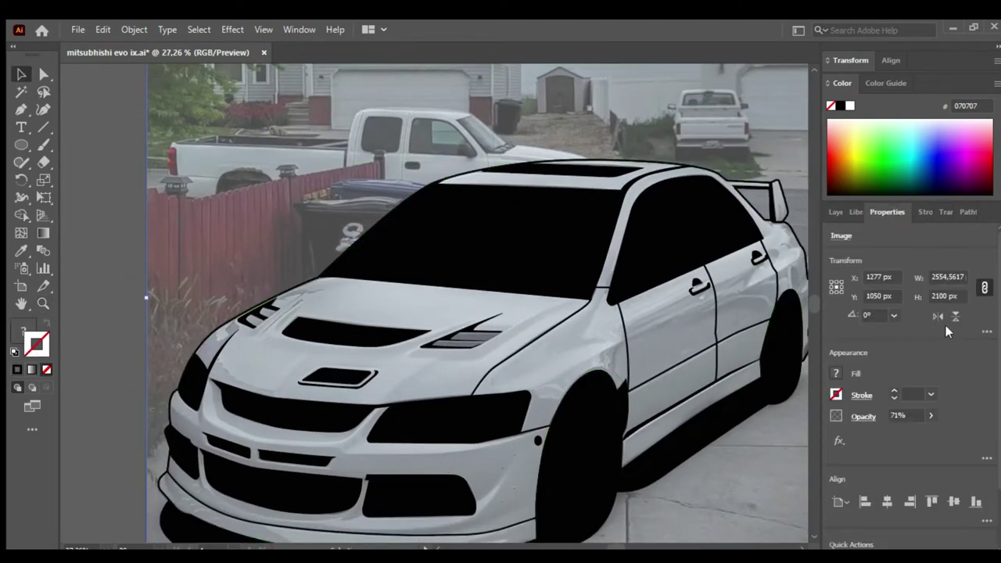
{"action": "left_click_drag", "start_coordinate": [931, 415], "coordinate": [931, 427]}
{"action": "left_click", "coordinate": [105, 321]}
{"action": "left_click", "coordinate": [836, 212]}
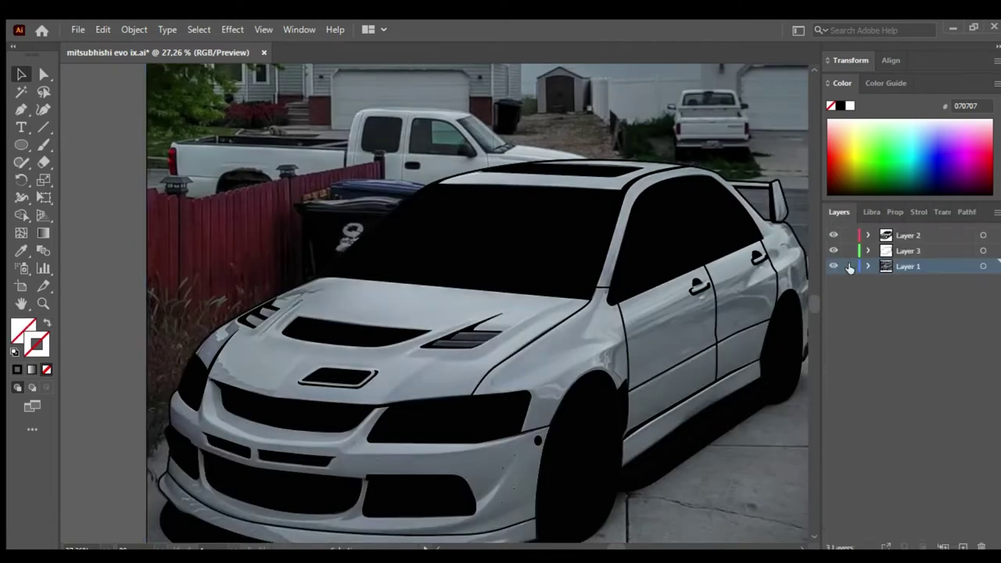
{"action": "left_click", "coordinate": [849, 266]}
- Fill the car body with grey sampled from the photo using the Eyedropper
{"action": "left_click", "coordinate": [573, 382]}
{"action": "key", "text": "i"}
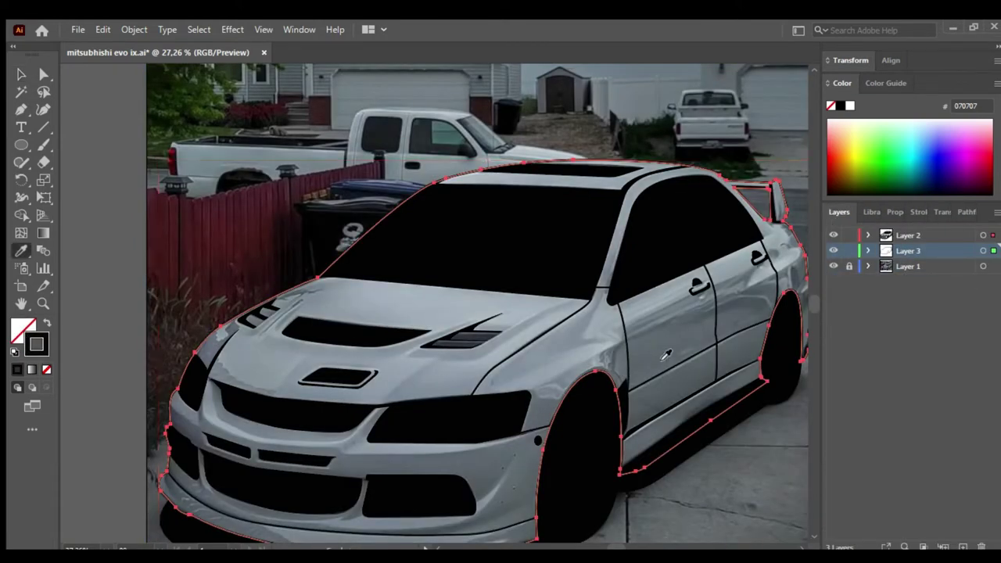
{"action": "left_click_drag", "start_coordinate": [583, 344], "coordinate": [552, 314]}
{"action": "left_click", "coordinate": [230, 313]}
{"action": "key", "text": "v"}
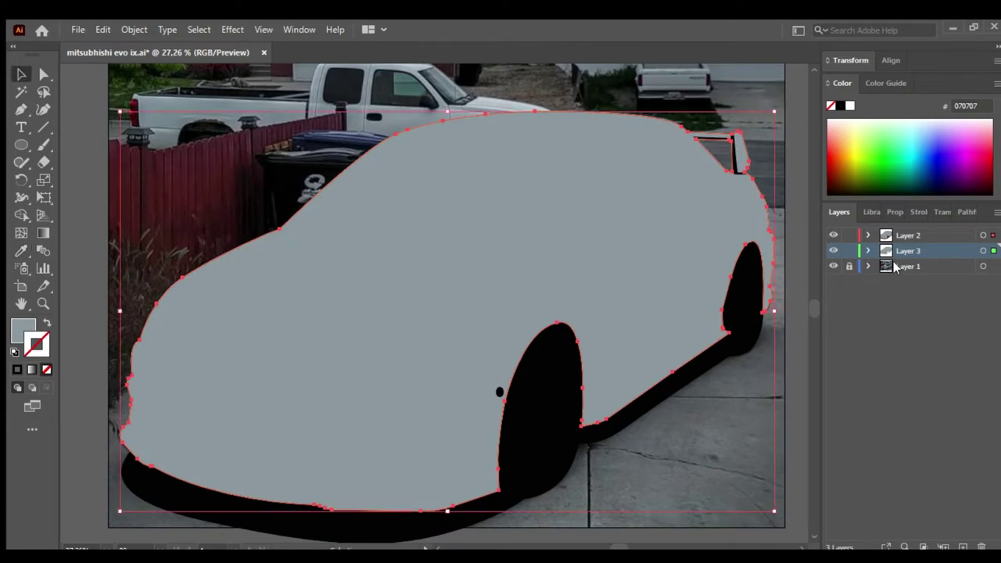
{"action": "key", "text": "ctrl+z"}
{"action": "key", "text": "i"}
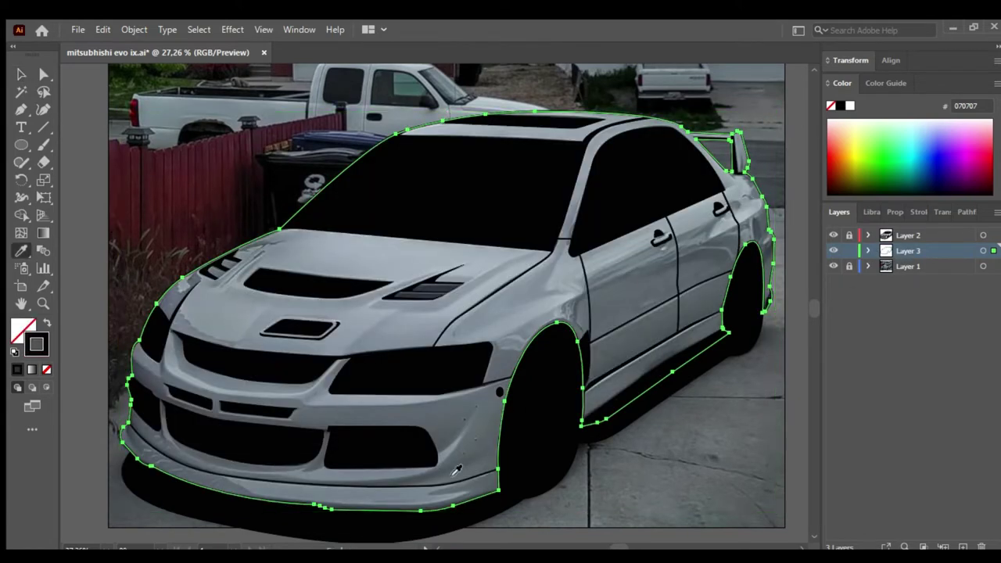
{"action": "left_click", "coordinate": [292, 491]}
- Compare the grey body against the photo and lighten its fill to #919FAA
{"action": "key", "text": "v"}
{"action": "key", "text": "ctrl+shift+a"}
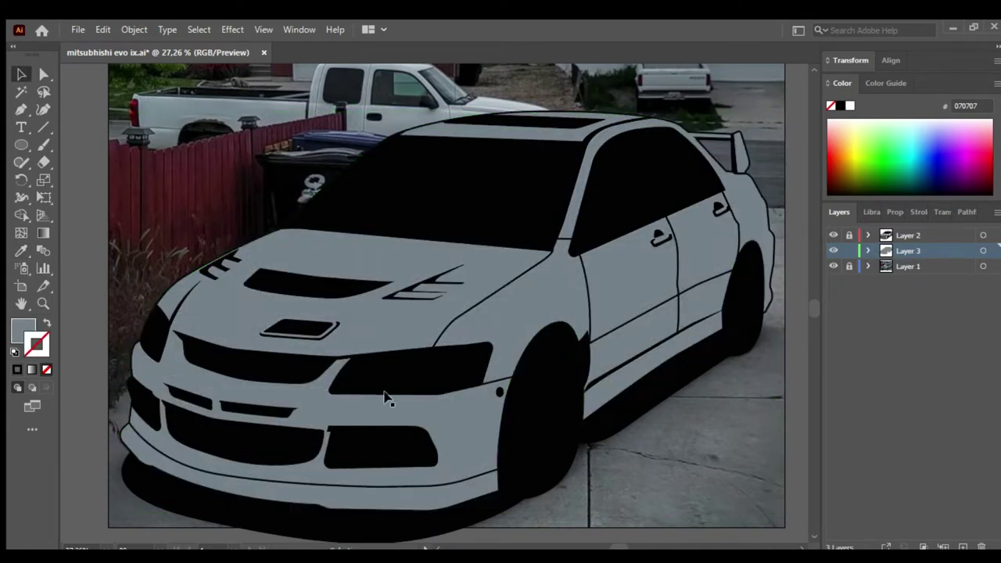
{"action": "left_click", "coordinate": [834, 250]}
{"action": "left_click", "coordinate": [834, 250]}
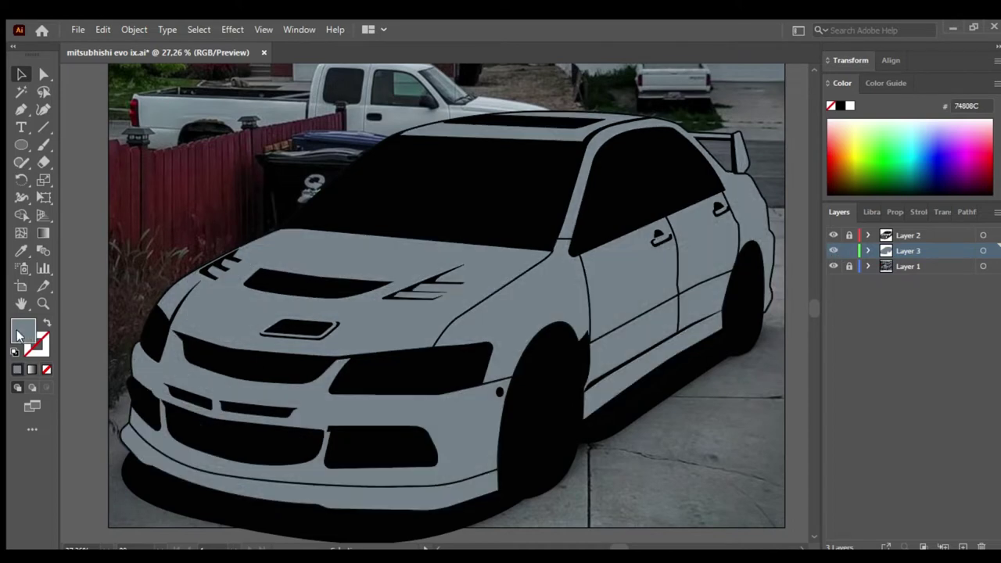
{"action": "left_click", "coordinate": [610, 289]}
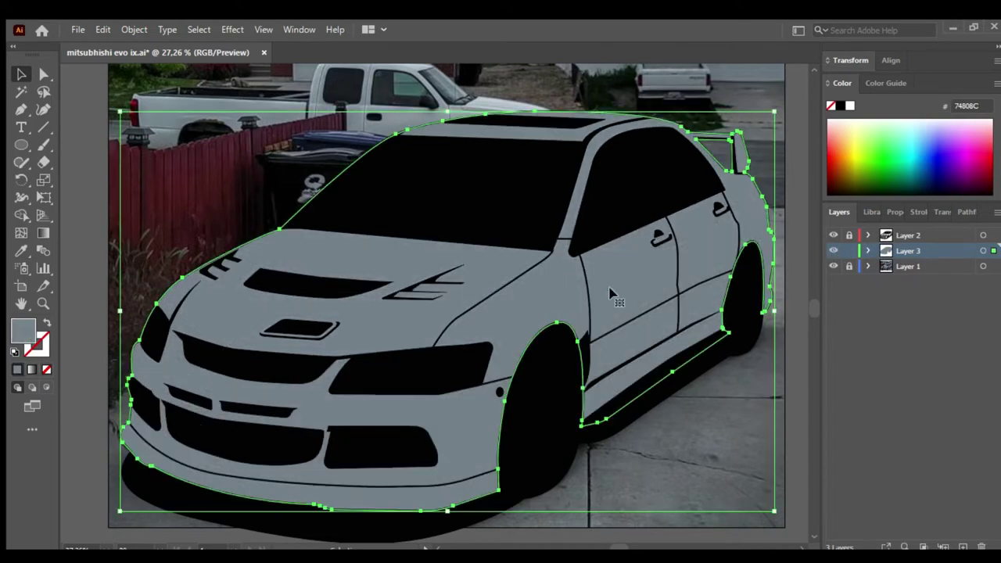
{"action": "key", "text": "ctrl+shift+a"}
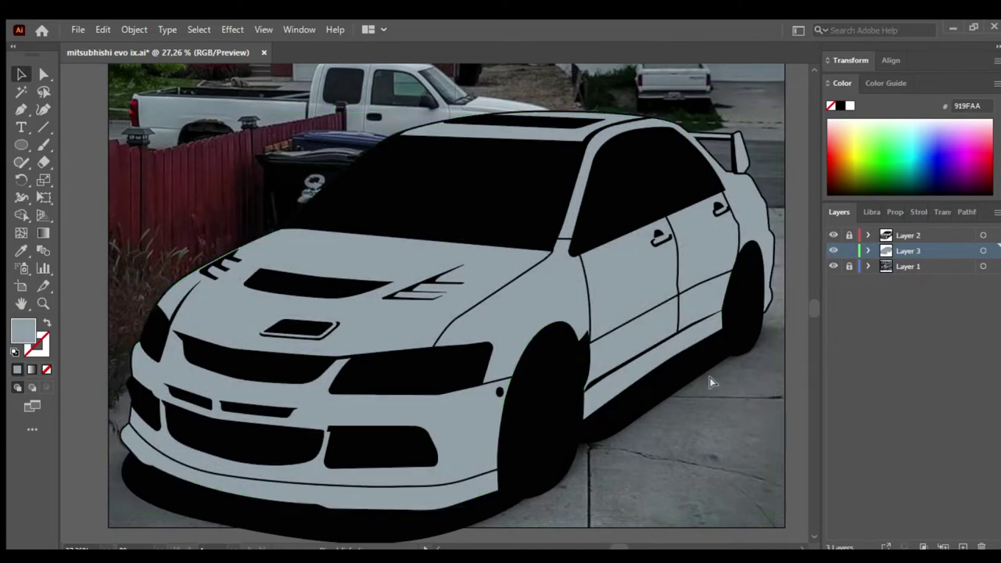
- Toggle the photo and Layer 3 visibility to check the grey body, leaving Layer 3 hidden
{"action": "left_click", "coordinate": [834, 266]}
{"action": "key", "text": "ctrl+minus"}
{"action": "key", "text": "ctrl+minus"}
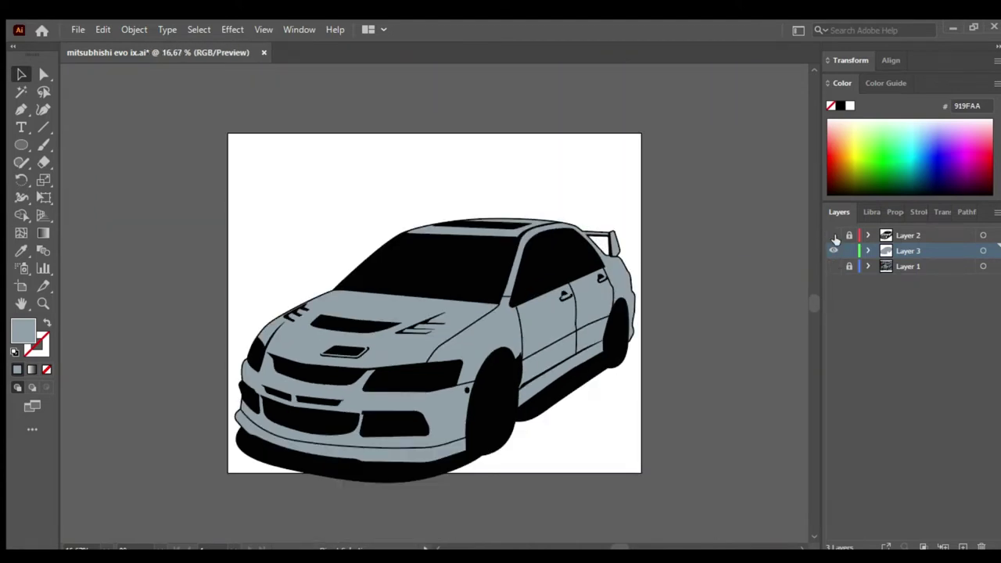
{"action": "left_click", "coordinate": [833, 250]}
{"action": "left_click", "coordinate": [833, 266]}
- Add Layer 4 for the bumper lines and zoom in on the front bumper
{"action": "key", "text": "ctrl+0"}
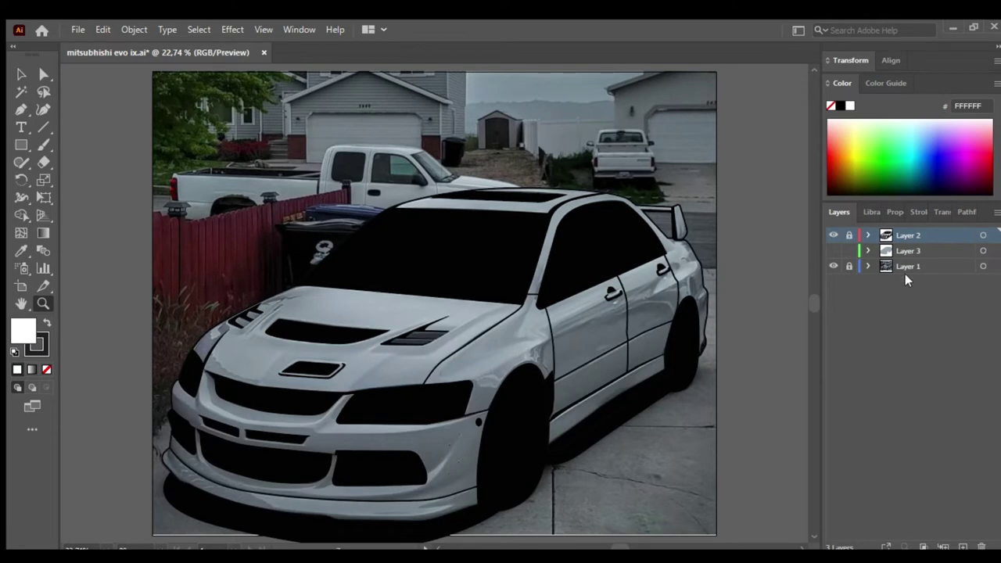
{"action": "key", "text": "ctrl+l"}
{"action": "mouse_move", "coordinate": [214, 436]}
{"action": "left_mouse_down"}
{"action": "mouse_move", "coordinate": [258, 480]}
{"action": "mouse_move", "coordinate": [281, 322]}
{"action": "mouse_move", "coordinate": [282, 330]}
{"action": "left_mouse_up"}
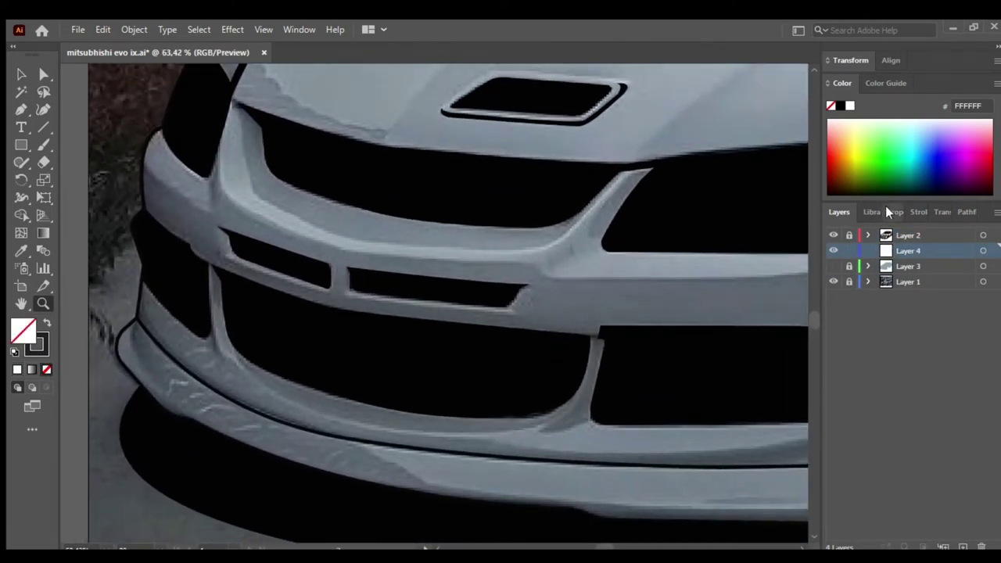
{"action": "left_click", "coordinate": [889, 212]}
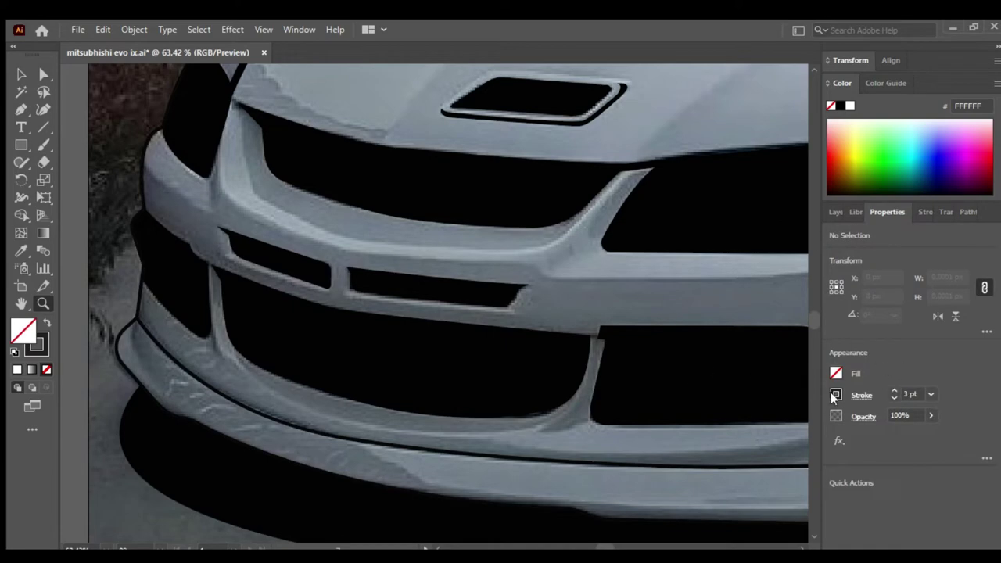
{"action": "scroll", "coordinate": [289, 341], "scroll_direction": "down", "scroll_amount": 2}
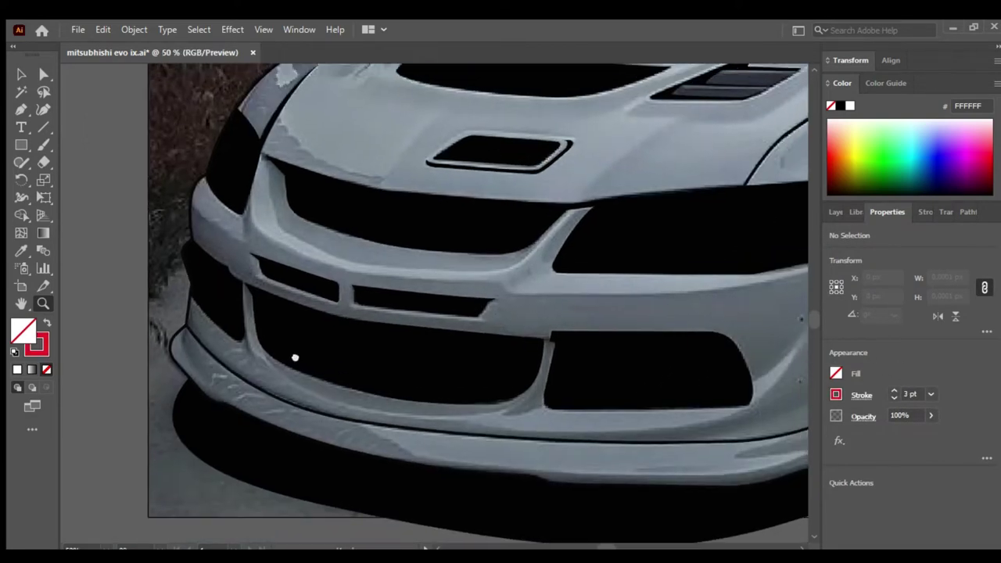
{"action": "key", "text": "p"}
{"action": "scroll", "coordinate": [257, 352], "scroll_direction": "up", "scroll_amount": 2}
{"action": "scroll", "coordinate": [187, 269], "scroll_direction": "up", "scroll_amount": 2}
- Trace a pen line from the bumper's left corner along its lower lip
{"action": "left_click", "coordinate": [188, 270]}
{"action": "scroll", "coordinate": [186, 290], "scroll_direction": "down", "scroll_amount": 3}
{"action": "left_click", "coordinate": [179, 297]}
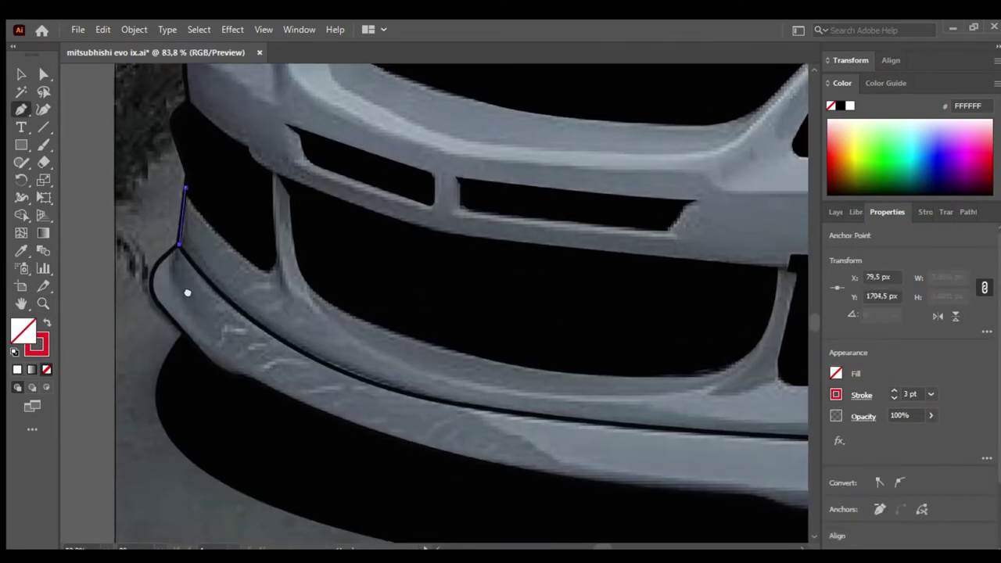
{"action": "left_click", "coordinate": [252, 373]}
{"action": "scroll", "coordinate": [252, 373], "scroll_direction": "down", "scroll_amount": 1}
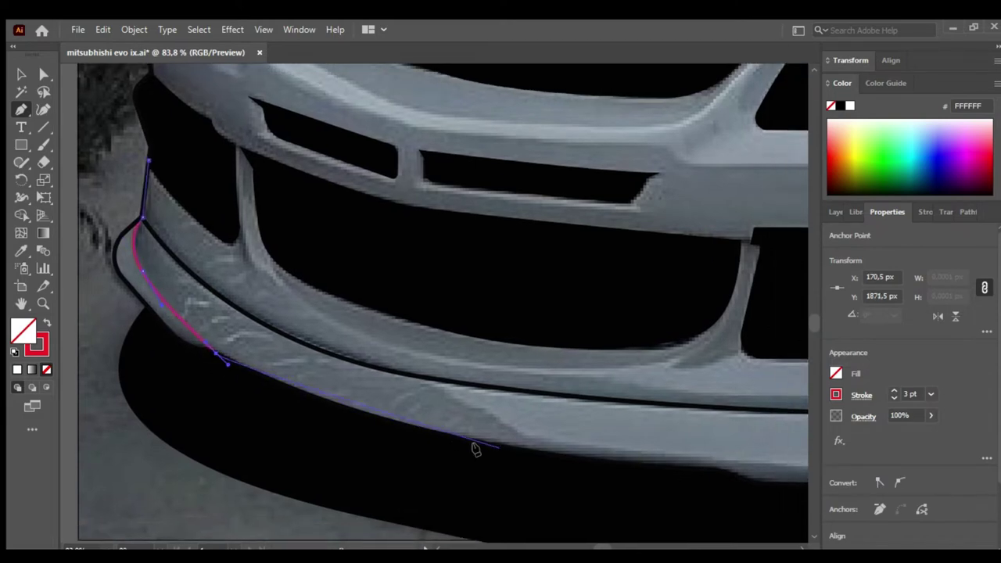
{"action": "left_click", "coordinate": [588, 466]}
{"action": "scroll", "coordinate": [491, 430], "scroll_direction": "right", "scroll_amount": 4}
{"action": "left_click", "coordinate": [488, 428]}
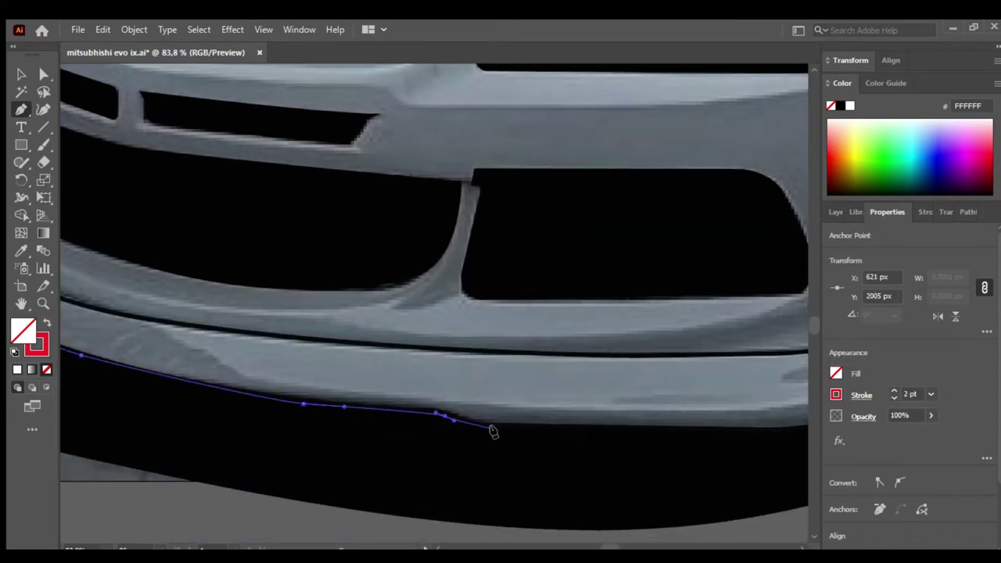
{"action": "scroll", "coordinate": [592, 423], "scroll_direction": "right", "scroll_amount": 3}
{"action": "left_click", "coordinate": [579, 427]}
{"action": "left_click", "coordinate": [672, 399]}
{"action": "left_click", "coordinate": [770, 369]}
- Continue the line up the right side, along the grille's upper edge, to the headlight
{"action": "key", "text": "ctrl+minus"}
{"action": "key", "text": "ctrl+minus"}
{"action": "left_click", "coordinate": [626, 449]}
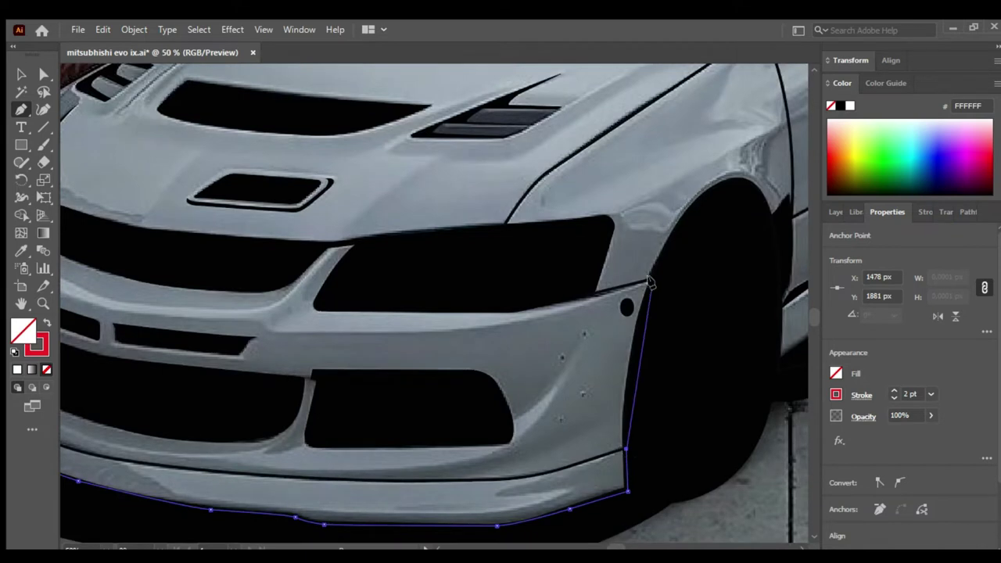
{"action": "left_click", "coordinate": [651, 280]}
{"action": "left_click", "coordinate": [446, 331]}
{"action": "scroll", "coordinate": [391, 344], "scroll_direction": "left", "scroll_amount": 1}
{"action": "left_click", "coordinate": [380, 339]}
{"action": "scroll", "coordinate": [380, 339], "scroll_direction": "left", "scroll_amount": 5}
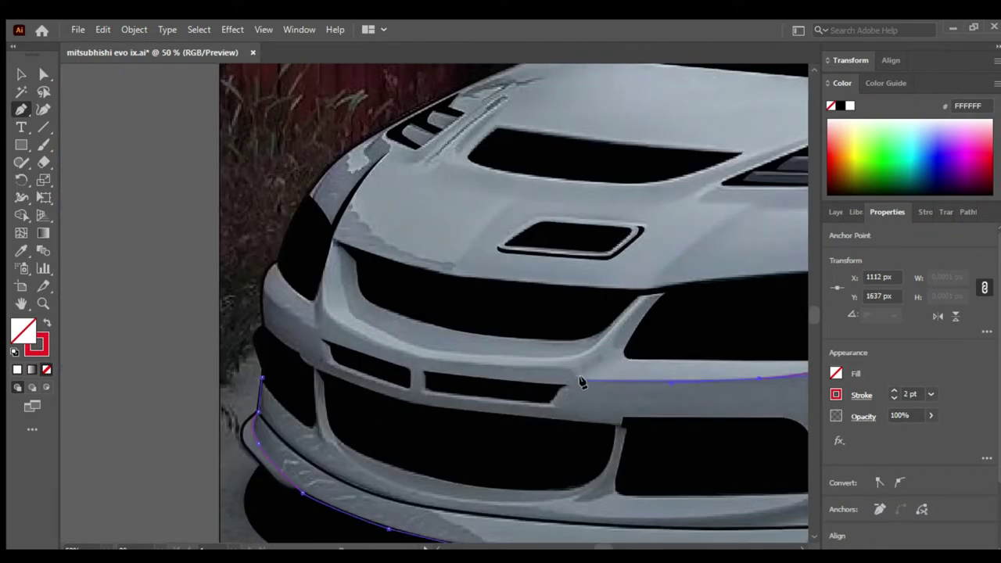
{"action": "left_click", "coordinate": [325, 316]}
{"action": "left_click", "coordinate": [321, 283]}
{"action": "left_click", "coordinate": [315, 329]}
{"action": "left_click", "coordinate": [259, 290]}
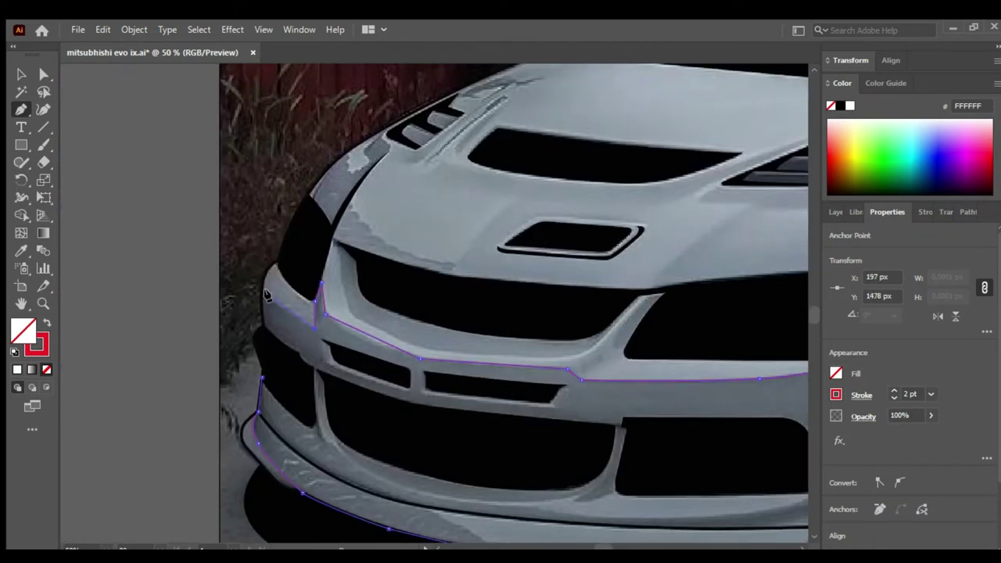
{"action": "left_click", "coordinate": [254, 269]}
- Nudge the grille-edge anchors of the bumper line with Direct Selection
{"action": "key", "text": "v"}
{"action": "left_click", "coordinate": [835, 211]}
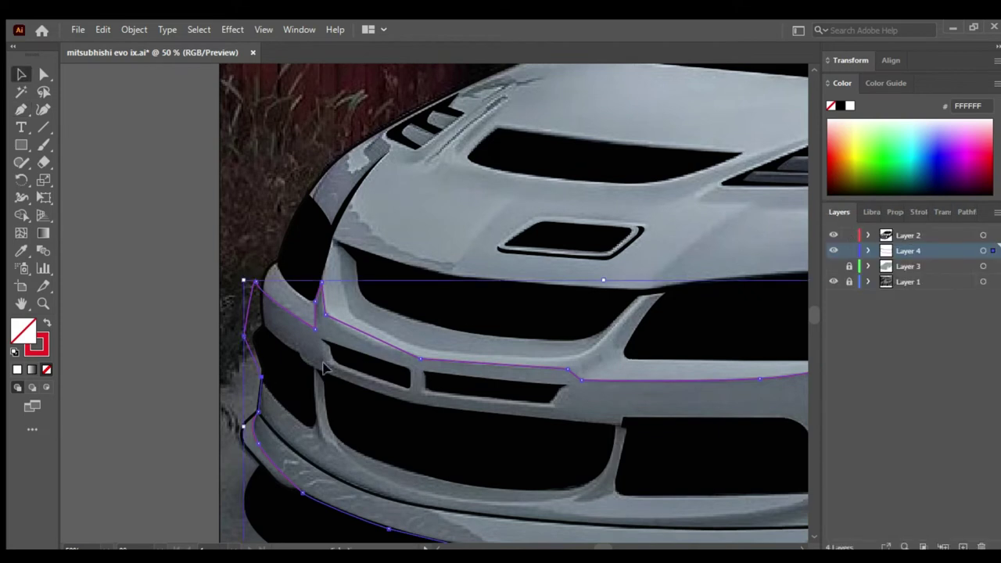
{"action": "left_click", "coordinate": [246, 423]}
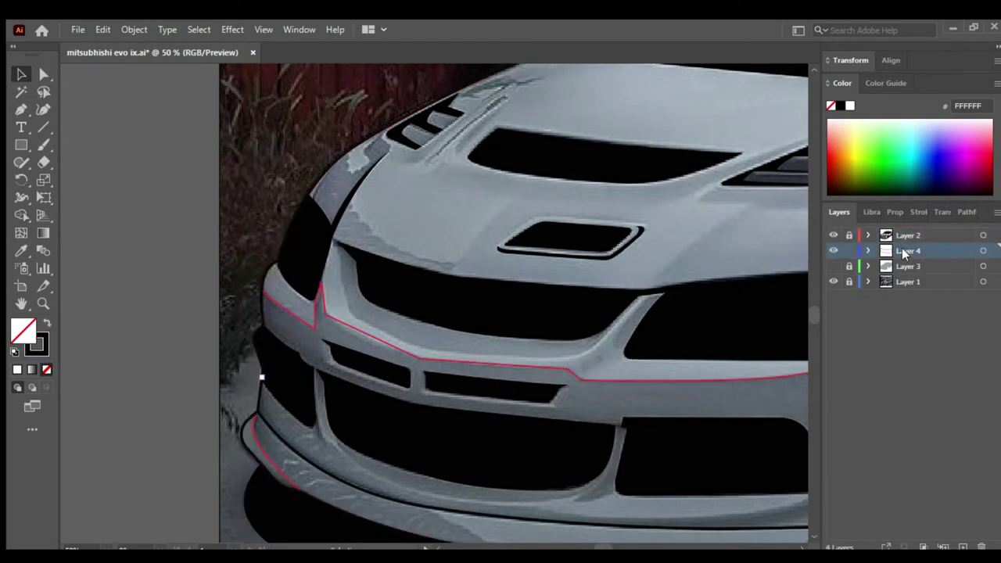
{"action": "key", "text": "a"}
{"action": "left_click", "coordinate": [323, 316]}
{"action": "left_click", "coordinate": [419, 357]}
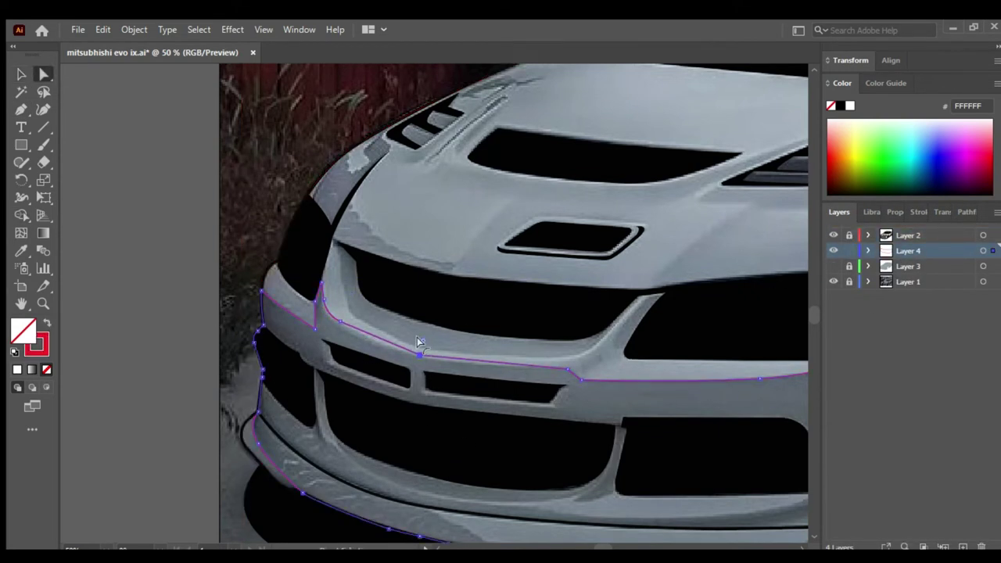
{"action": "left_click_drag", "start_coordinate": [339, 321], "coordinate": [341, 326]}
{"action": "left_click_drag", "start_coordinate": [398, 346], "coordinate": [400, 351]}
{"action": "key", "text": "p"}
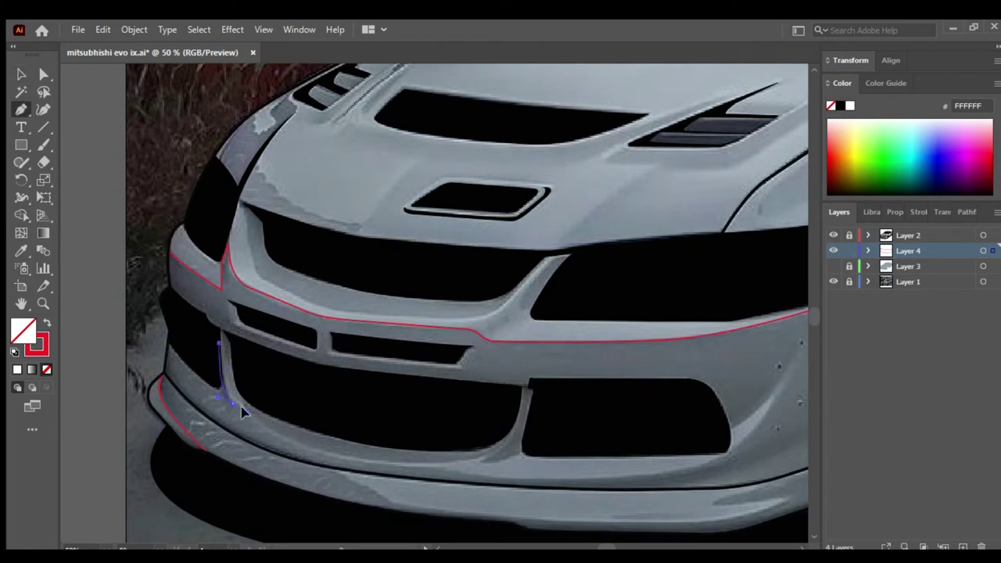
- Outline a curved shape along the lower grille opening's edge
{"action": "left_click_drag", "start_coordinate": [239, 400], "coordinate": [330, 432]}
{"action": "key", "text": "p"}
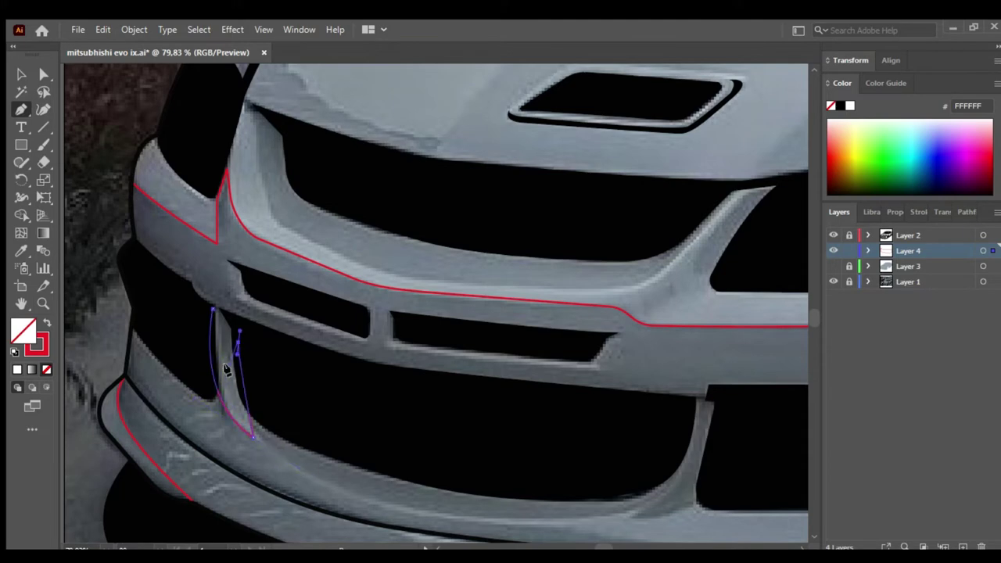
{"action": "left_click", "coordinate": [321, 417], "text": "ctrl"}
{"action": "scroll", "coordinate": [359, 391], "scroll_direction": "down", "scroll_amount": 5}
{"action": "scroll", "coordinate": [394, 368], "scroll_direction": "right", "scroll_amount": 5}
{"action": "left_click", "coordinate": [508, 346]}
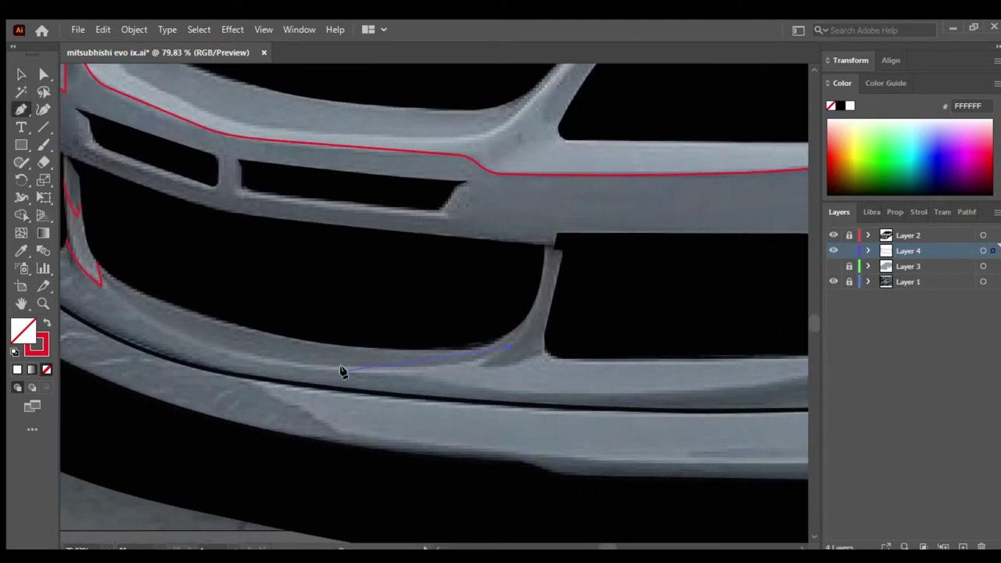
{"action": "left_click_drag", "start_coordinate": [145, 324], "coordinate": [124, 319]}
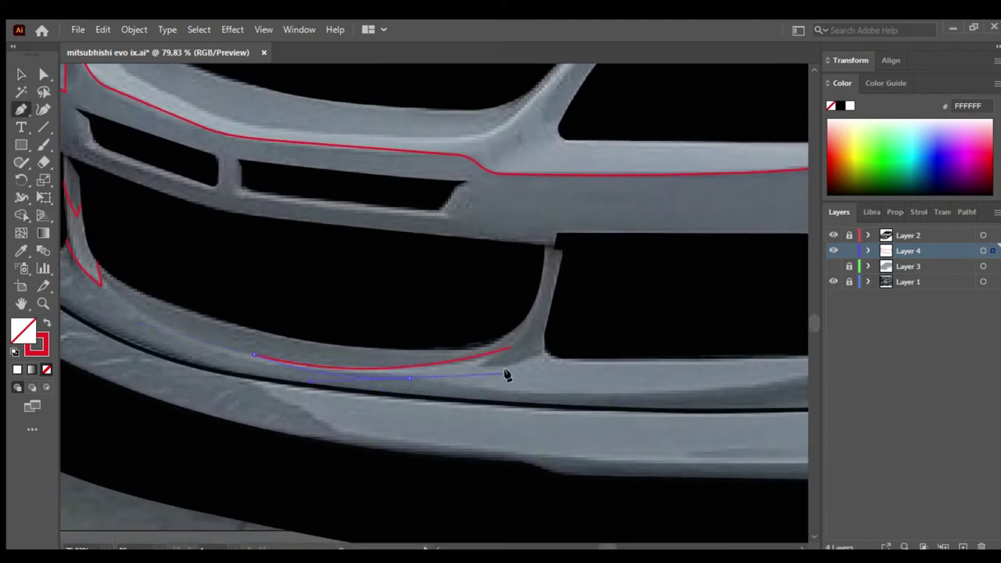
{"action": "left_click_drag", "start_coordinate": [506, 375], "coordinate": [292, 412]}
{"action": "scroll", "coordinate": [423, 432], "scroll_direction": "right", "scroll_amount": 3}
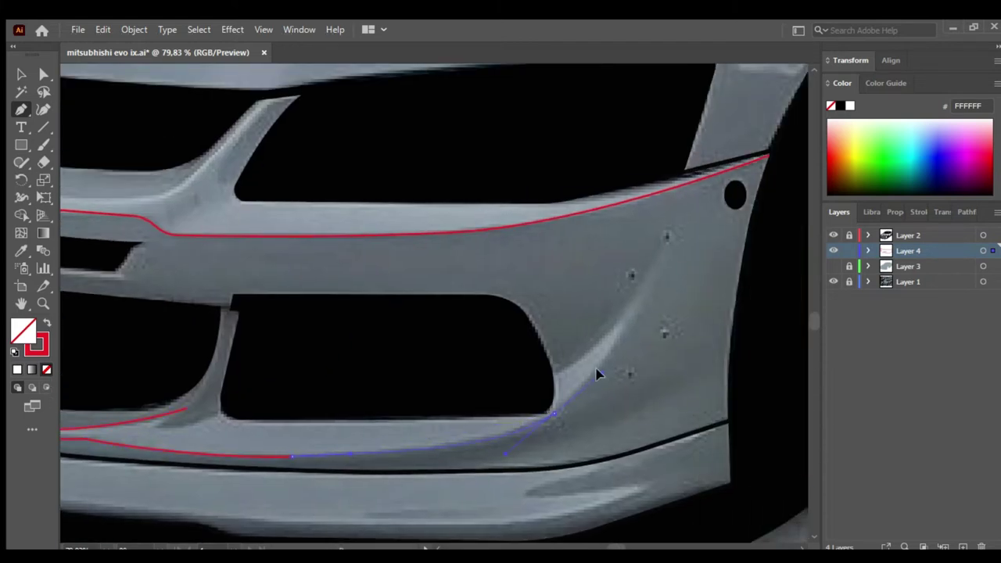
{"action": "scroll", "coordinate": [402, 411], "scroll_direction": "left", "scroll_amount": 5}
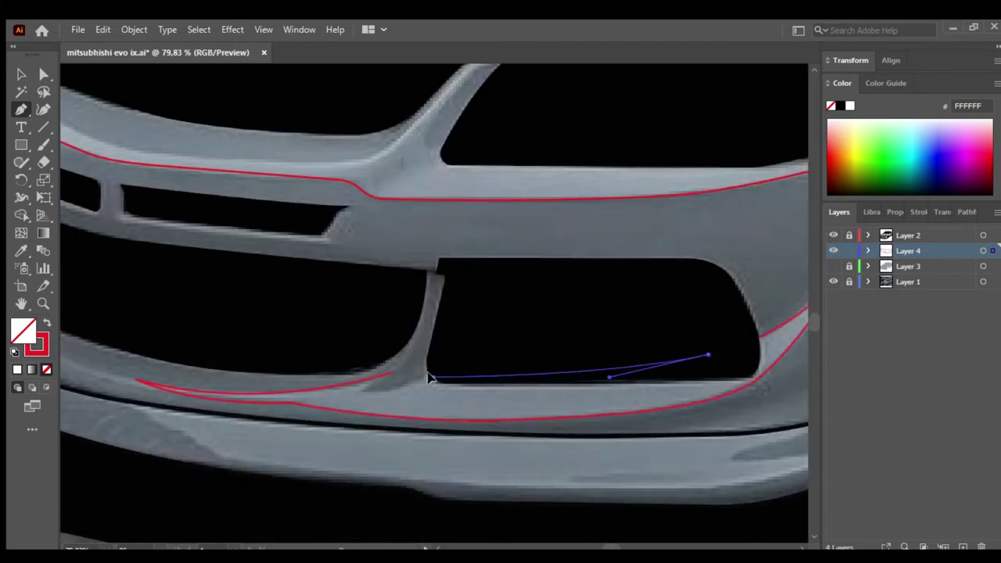
{"action": "left_click_drag", "start_coordinate": [359, 392], "coordinate": [393, 364]}
{"action": "key", "text": "a"}
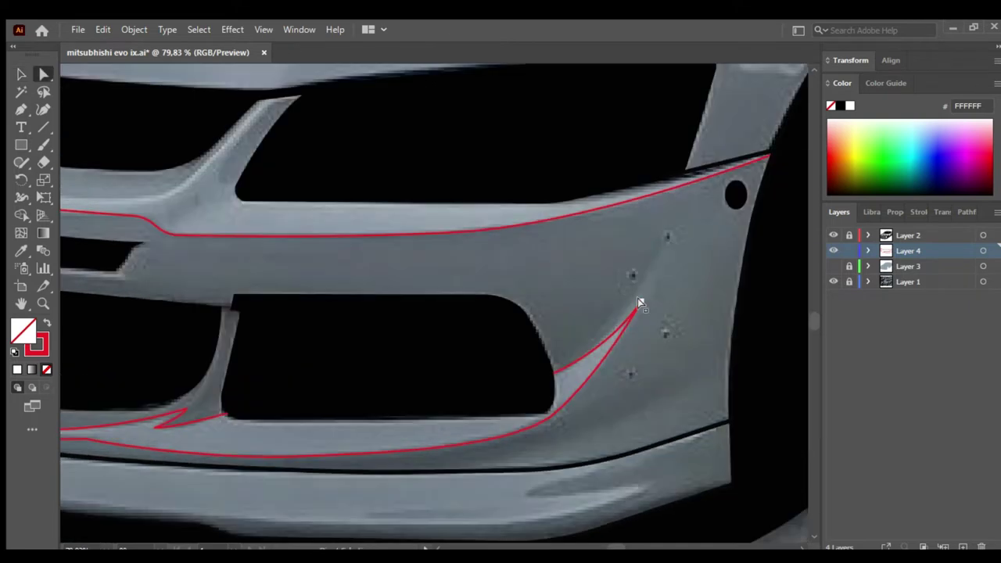
- Trace a closed outline along the bumper's lower lip and splitter
{"action": "scroll", "coordinate": [544, 418], "scroll_direction": "down", "scroll_amount": 1}
{"action": "scroll", "coordinate": [545, 418], "scroll_direction": "right", "scroll_amount": 1}
{"action": "key", "text": "p"}
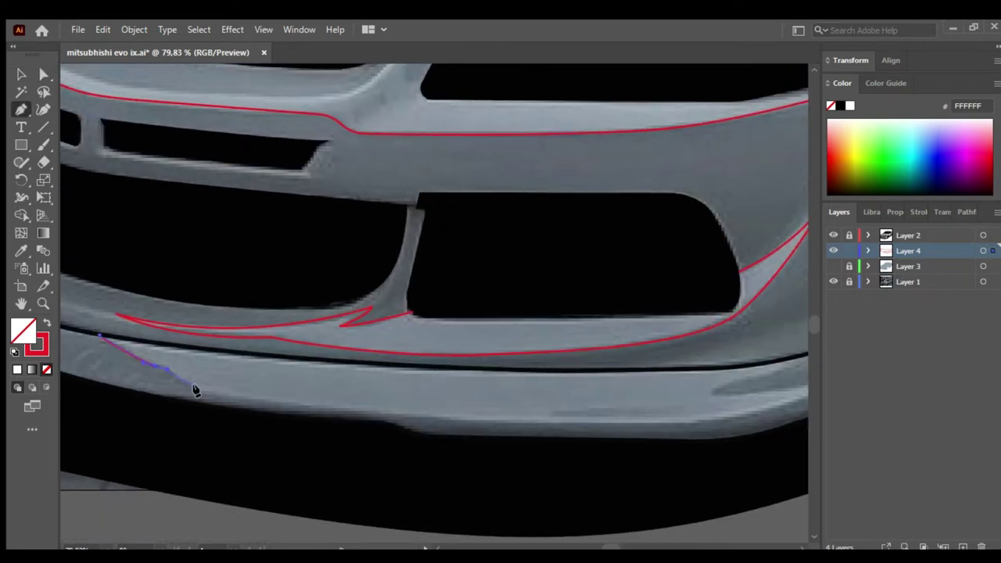
{"action": "left_click_drag", "start_coordinate": [538, 420], "coordinate": [609, 420]}
{"action": "scroll", "coordinate": [588, 417], "scroll_direction": "right", "scroll_amount": 8}
{"action": "left_click_drag", "start_coordinate": [514, 366], "coordinate": [603, 321]}
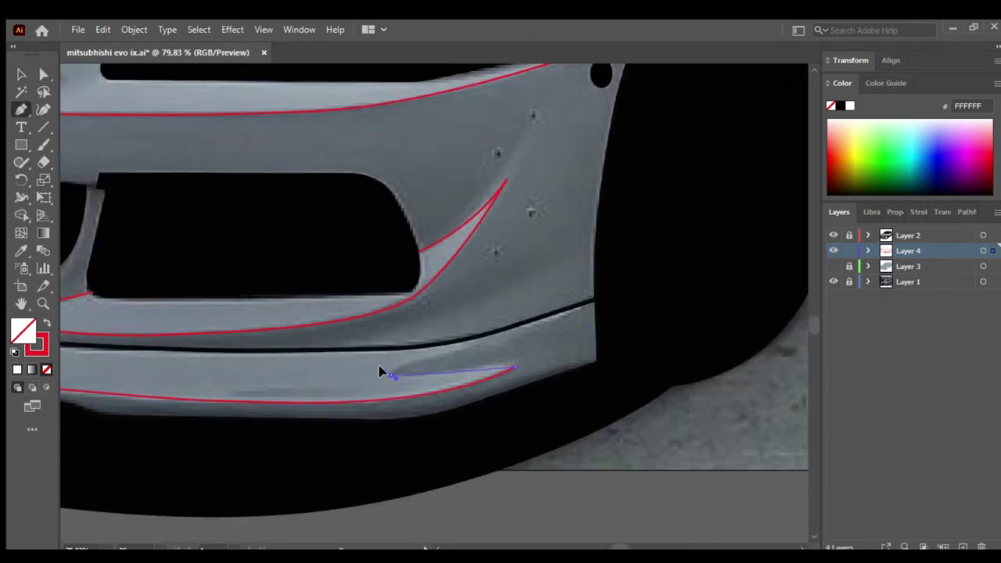
{"action": "scroll", "coordinate": [632, 384], "scroll_direction": "left", "scroll_amount": 6}
{"action": "left_click", "coordinate": [591, 386]}
{"action": "left_click", "coordinate": [521, 386]}
{"action": "scroll", "coordinate": [440, 393], "scroll_direction": "left", "scroll_amount": 3}
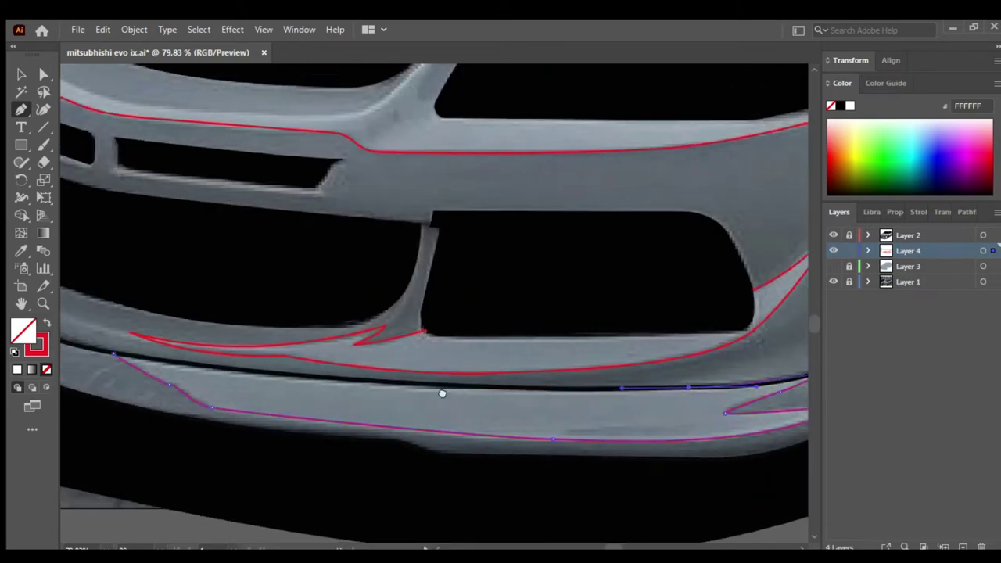
{"action": "left_click", "coordinate": [148, 353]}
- Zoom out over the car and select the new bumper outlines
{"action": "key", "text": "v"}
{"action": "key", "text": "ctrl+minus"}
{"action": "key", "text": "ctrl+minus"}
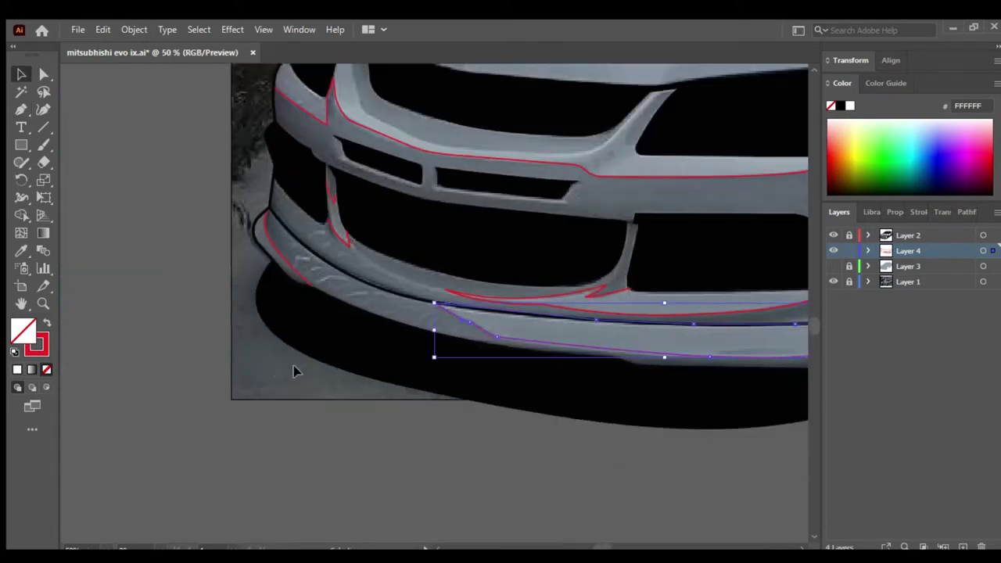
{"action": "key", "text": "ctrl+minus"}
{"action": "key", "text": "ctrl+minus"}
{"action": "left_click", "coordinate": [532, 380]}
- Show the Pathfinder panel, deselect, and zoom in on the hood and grille
{"action": "key", "text": "ctrl+shift+F9"}
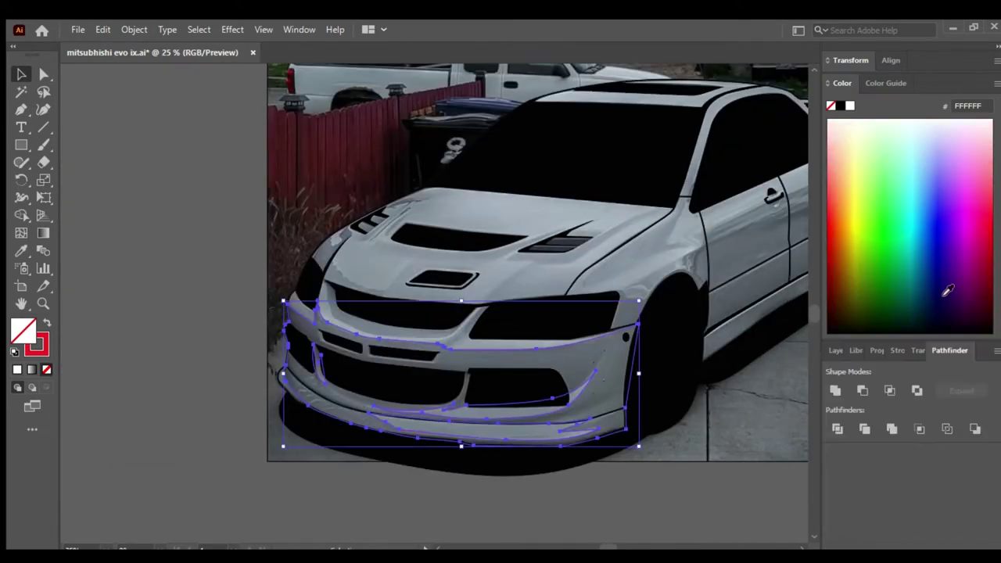
{"action": "left_click", "coordinate": [523, 452]}
{"action": "key", "text": "z"}
{"action": "left_click_drag", "start_coordinate": [364, 357], "coordinate": [321, 392]}
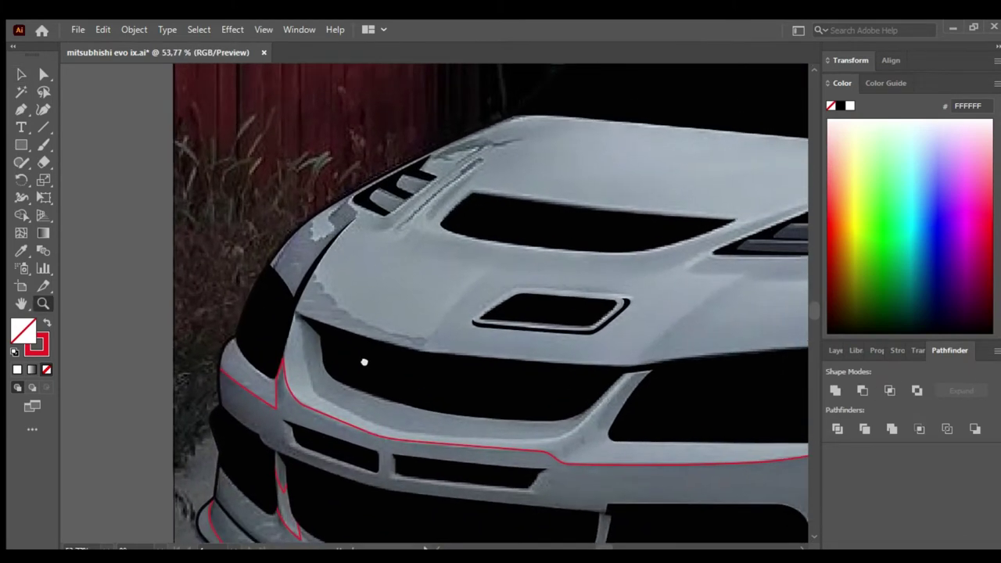
{"action": "key", "text": "p"}
{"action": "scroll", "coordinate": [272, 350], "scroll_direction": "up", "scroll_amount": 1, "text": "alt"}
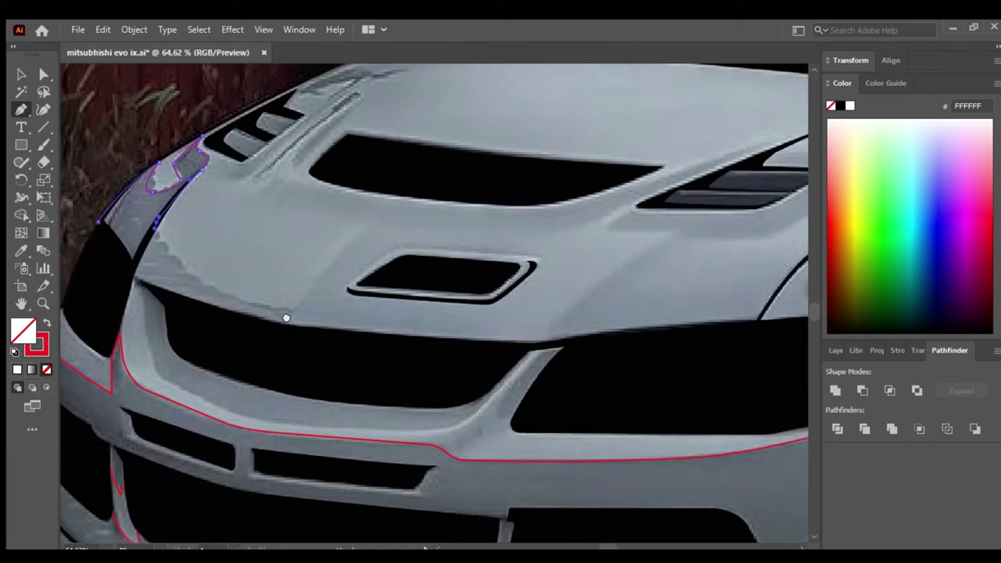
- Trace a curved outline from the hood's front edge around the upper grille surround
{"action": "left_click_drag", "start_coordinate": [283, 316], "coordinate": [389, 338]}
{"action": "left_click", "coordinate": [550, 348]}
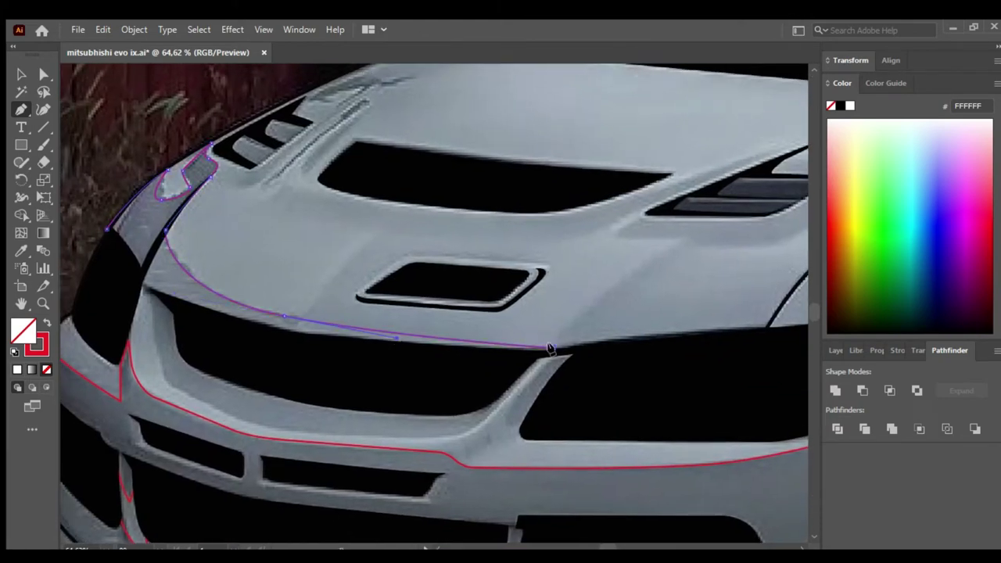
{"action": "left_click", "coordinate": [496, 409]}
{"action": "left_click_drag", "start_coordinate": [461, 436], "coordinate": [442, 438]}
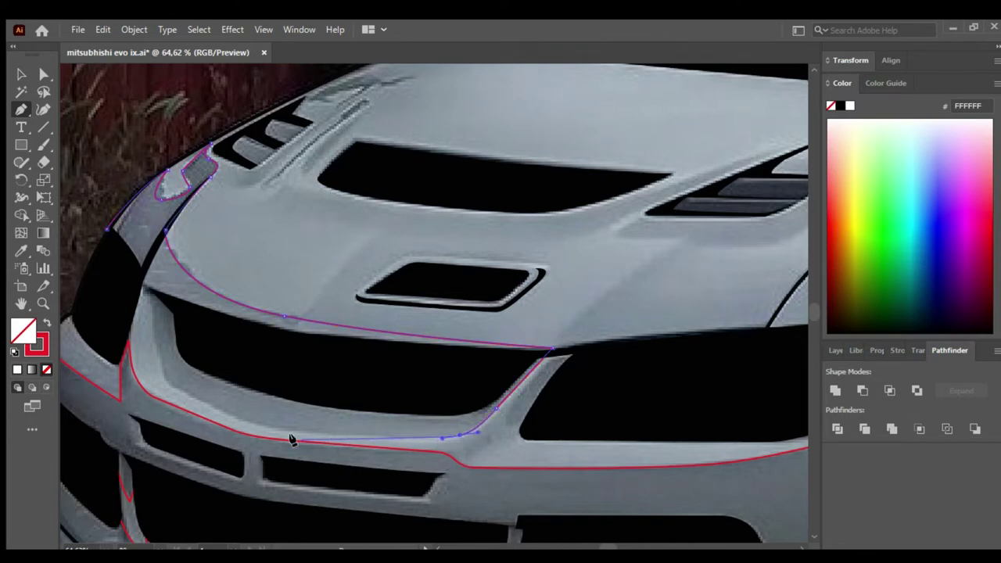
{"action": "left_click_drag", "start_coordinate": [267, 428], "coordinate": [249, 422]}
{"action": "left_click_drag", "start_coordinate": [165, 383], "coordinate": [168, 387]}
{"action": "left_click", "coordinate": [105, 229], "text": "ctrl"}
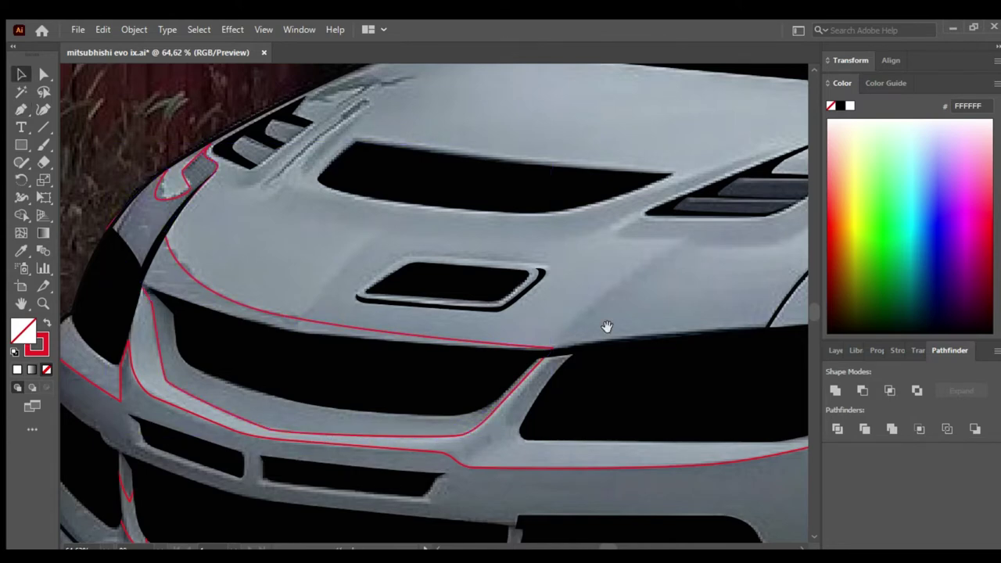
{"action": "left_click_drag", "start_coordinate": [607, 329], "coordinate": [330, 352]}
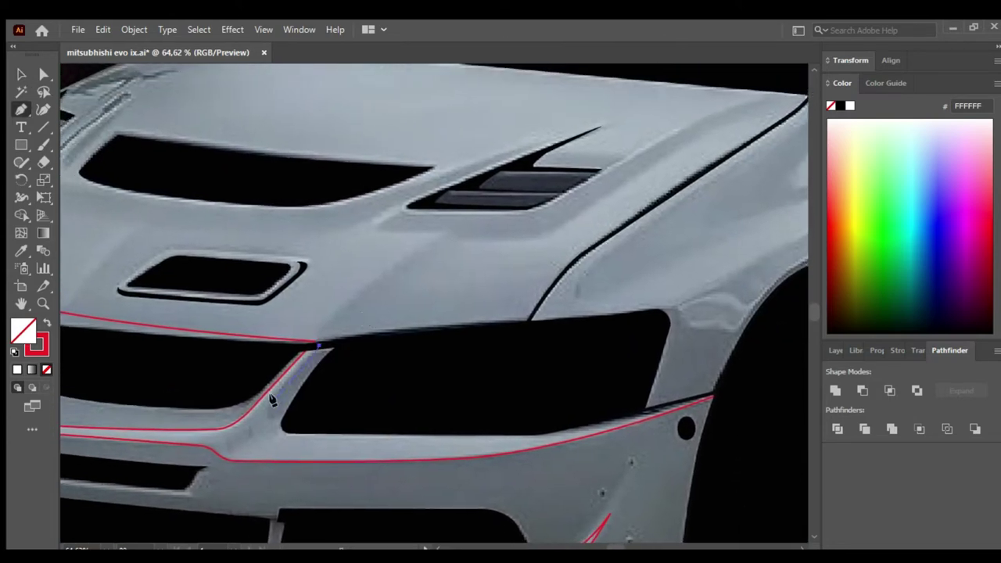
- Finish the path beside the headlight and outline the hood vent fin's tip
{"action": "left_click", "coordinate": [404, 292], "text": "ctrl"}
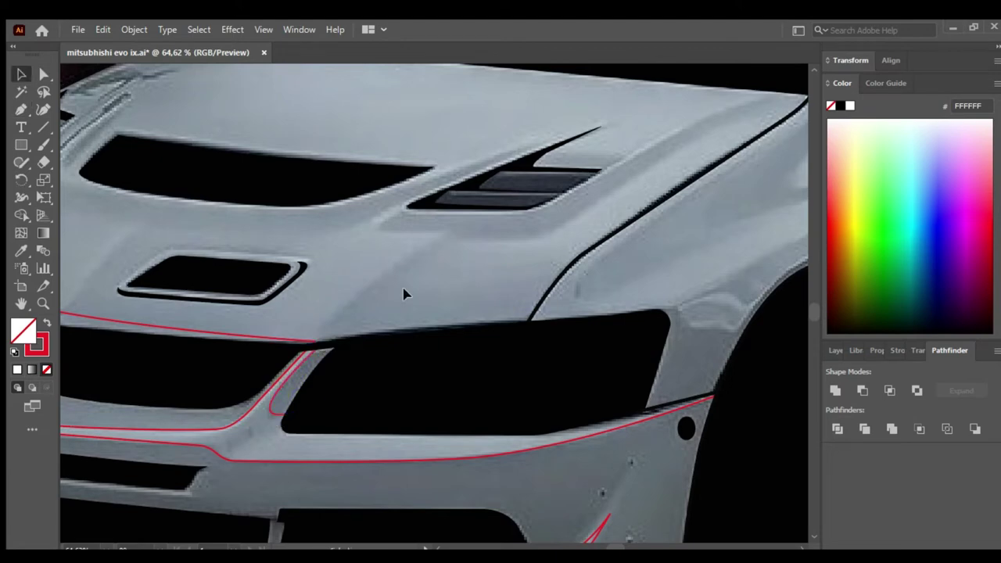
{"action": "scroll", "coordinate": [664, 391], "scroll_direction": "up", "scroll_amount": 3}
{"action": "scroll", "coordinate": [347, 368], "scroll_direction": "up", "scroll_amount": 3}
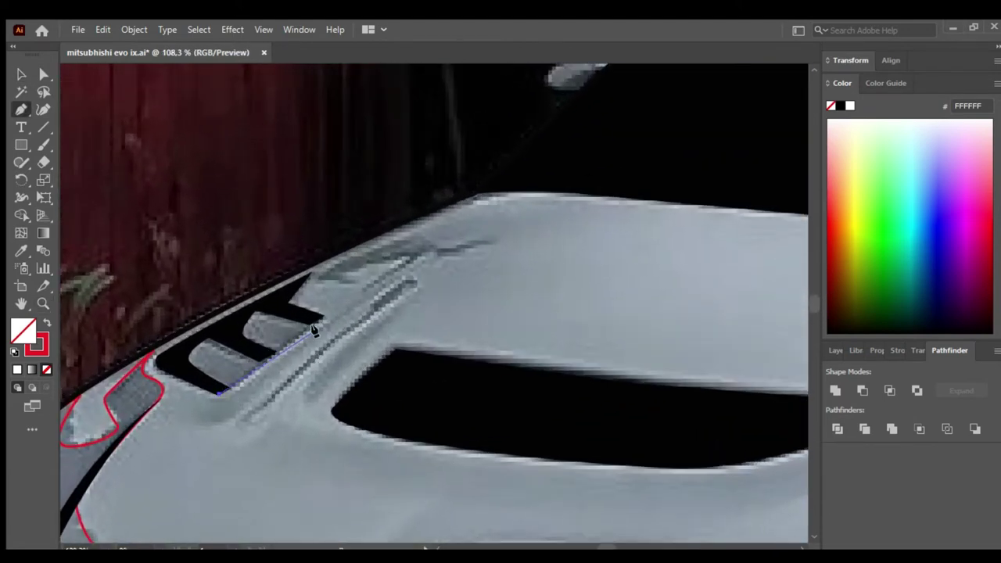
{"action": "left_click", "coordinate": [327, 321]}
{"action": "left_click", "coordinate": [266, 303]}
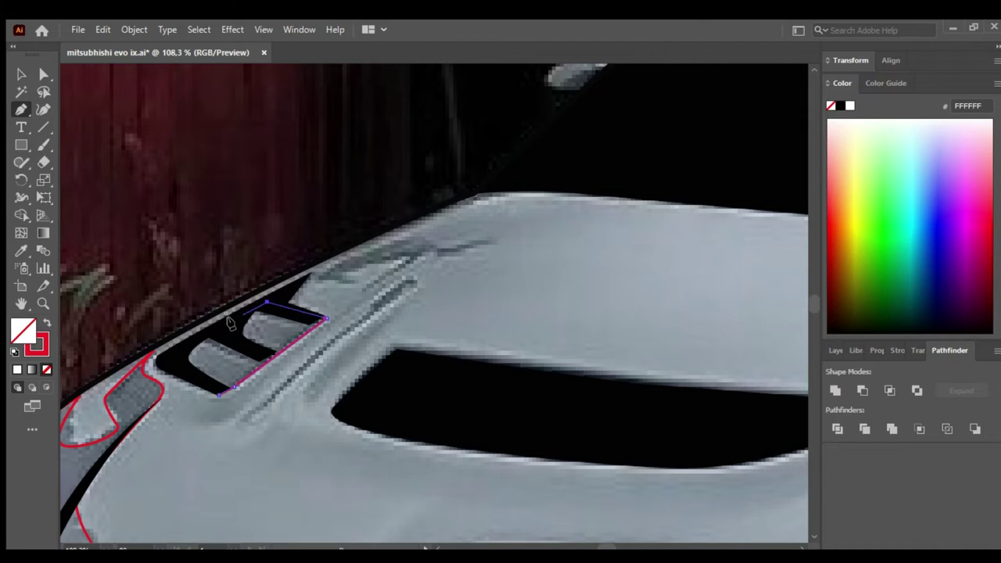
{"action": "left_click", "coordinate": [210, 391], "text": "ctrl"}
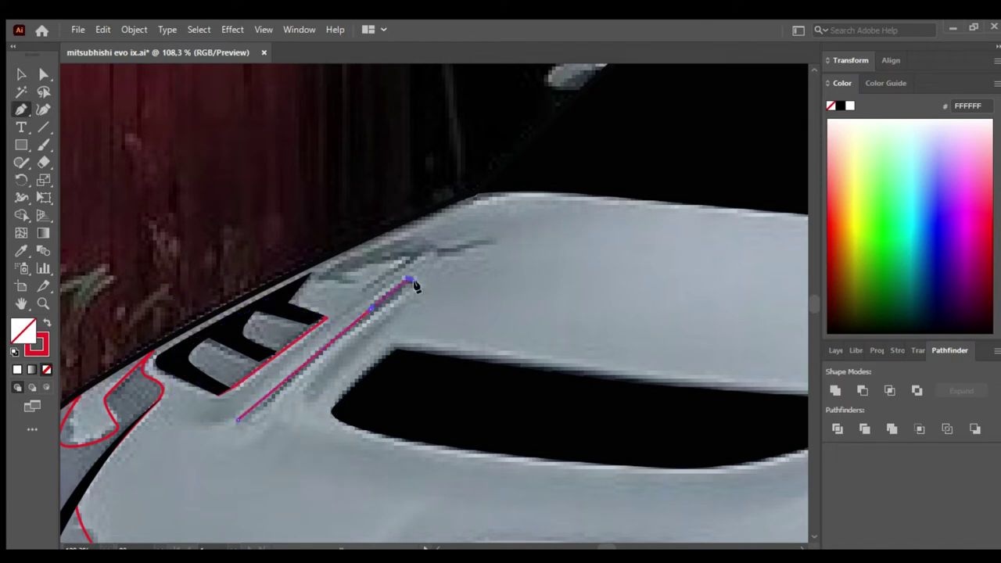
{"action": "left_click", "coordinate": [229, 420], "text": "ctrl"}
{"action": "scroll", "coordinate": [337, 341], "scroll_direction": "down", "scroll_amount": 1}
{"action": "scroll", "coordinate": [424, 253], "scroll_direction": "down", "scroll_amount": 3}
{"action": "scroll", "coordinate": [469, 301], "scroll_direction": "down", "scroll_amount": 3}
{"action": "scroll", "coordinate": [507, 401], "scroll_direction": "up", "scroll_amount": 3}
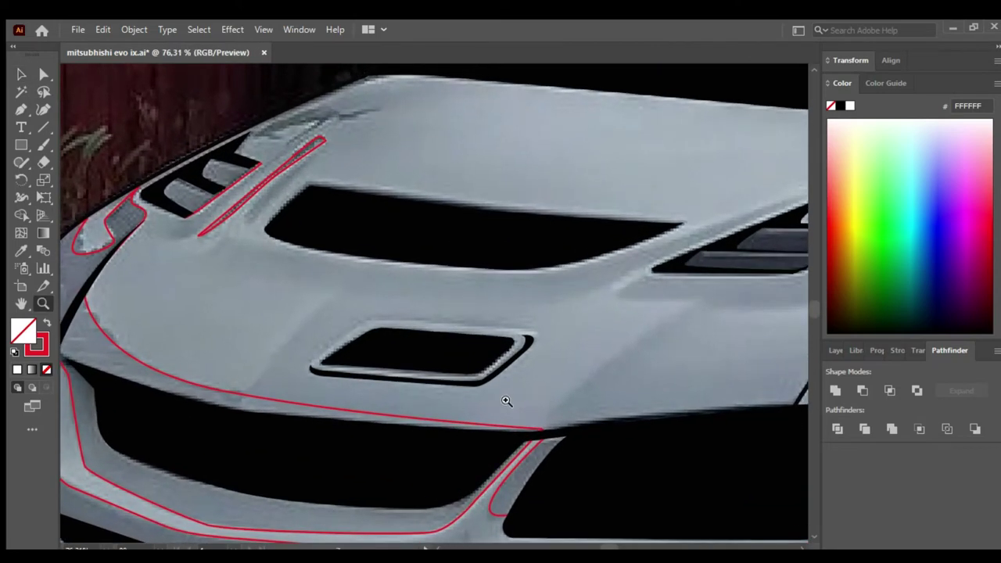
{"action": "scroll", "coordinate": [339, 380], "scroll_direction": "down", "scroll_amount": 2}
{"action": "scroll", "coordinate": [216, 331], "scroll_direction": "up", "scroll_amount": 1}
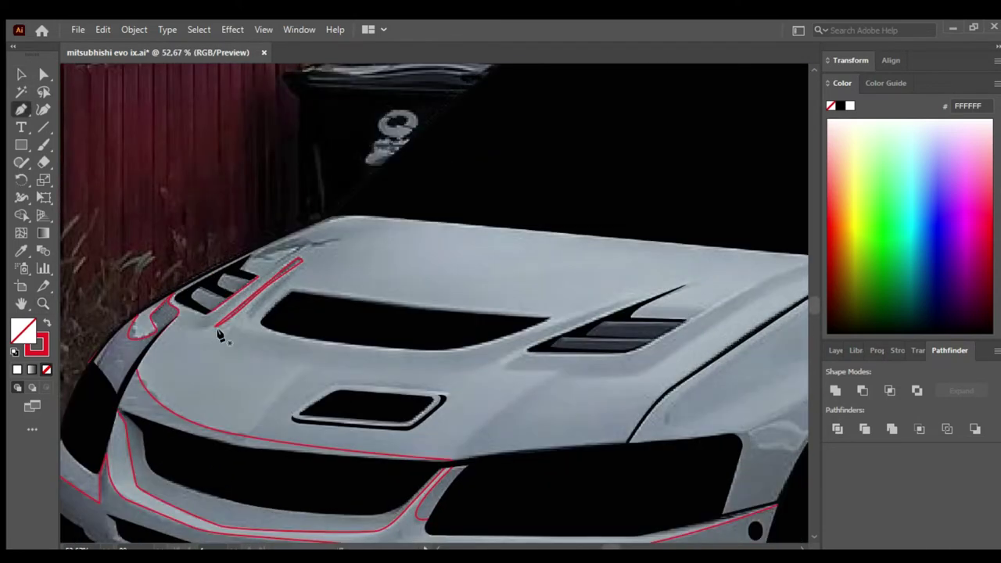
{"action": "scroll", "coordinate": [353, 376], "scroll_direction": "up", "scroll_amount": 2}
- Trace a closed curved outline along the hood scoop edge beside the right vent
{"action": "key", "text": "p"}
{"action": "left_click_drag", "start_coordinate": [319, 275], "coordinate": [327, 273]}
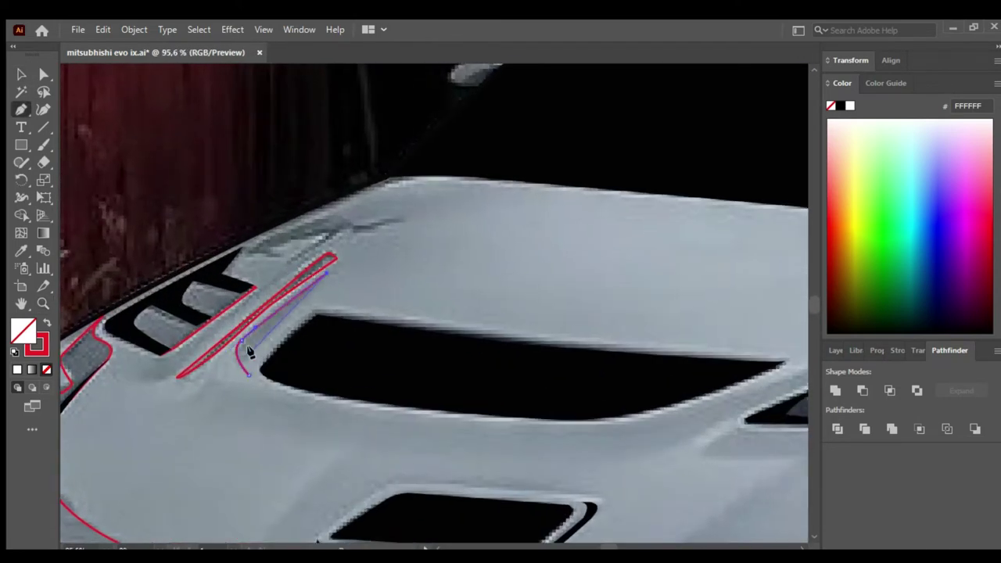
{"action": "scroll", "coordinate": [346, 342], "scroll_direction": "down", "scroll_amount": 3}
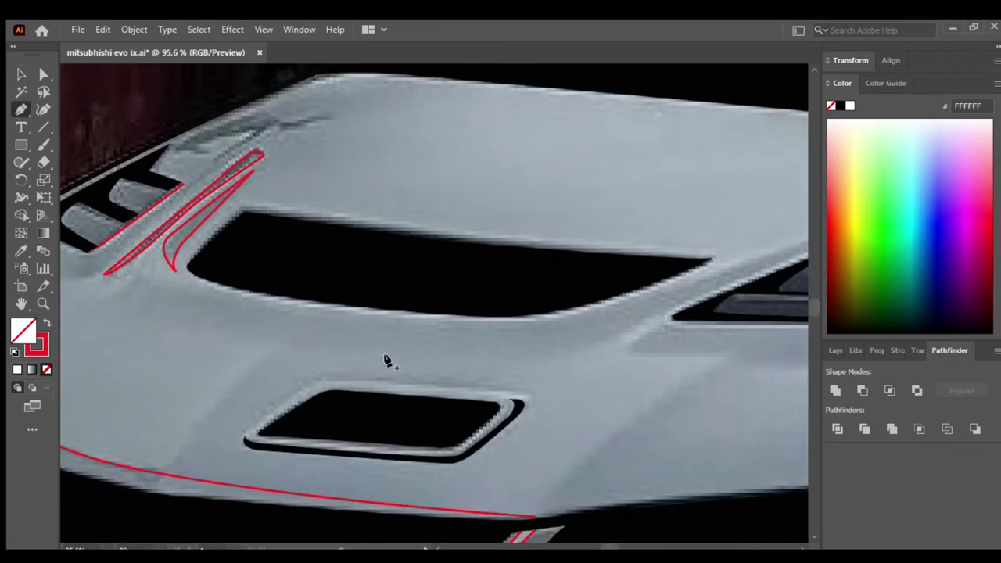
{"action": "scroll", "coordinate": [270, 340], "scroll_direction": "right", "scroll_amount": 5}
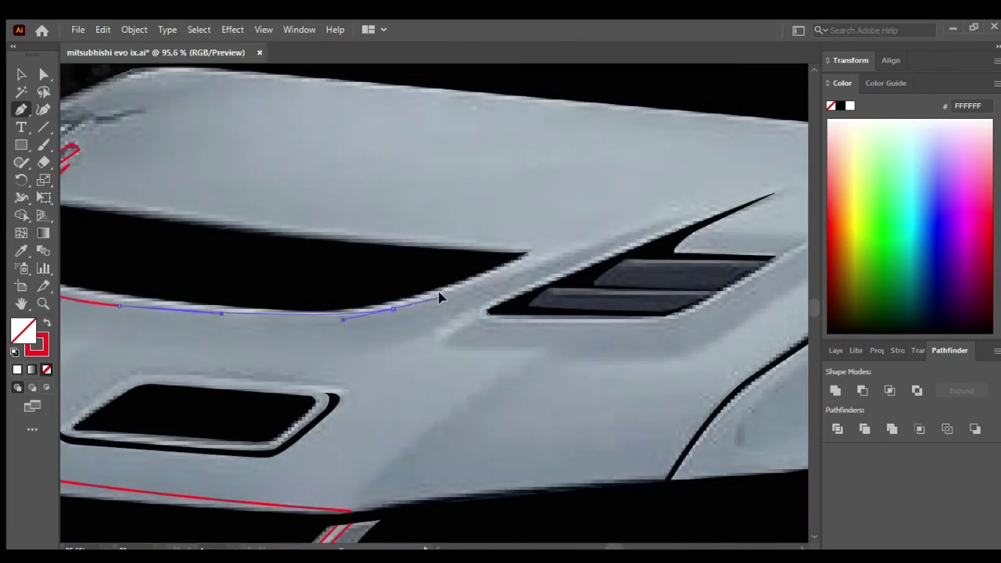
{"action": "left_click", "coordinate": [442, 295]}
{"action": "left_click_drag", "start_coordinate": [702, 212], "coordinate": [525, 300]}
{"action": "left_click", "coordinate": [441, 322]}
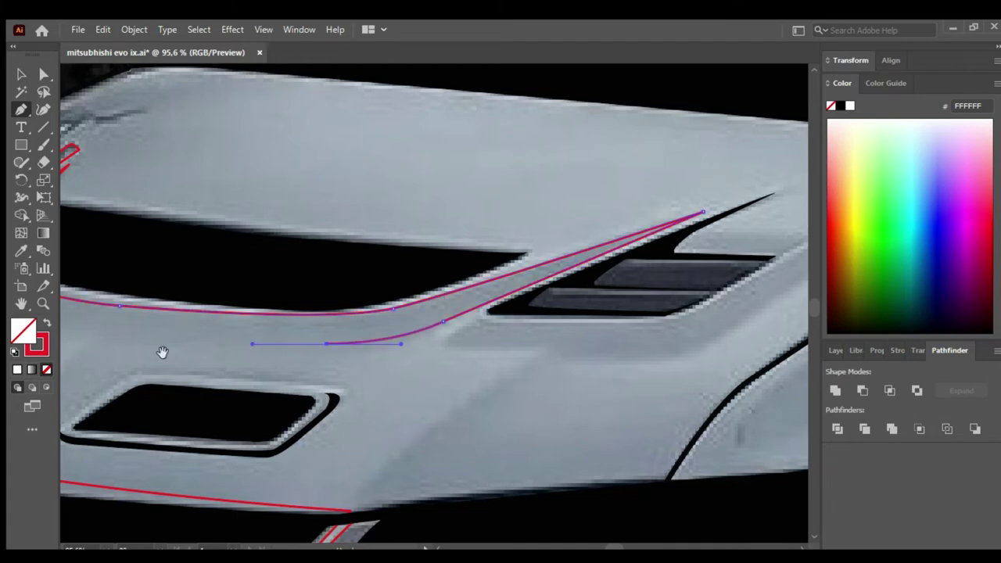
{"action": "left_click_drag", "start_coordinate": [163, 351], "coordinate": [370, 367]}
{"action": "left_click_drag", "start_coordinate": [207, 327], "coordinate": [161, 311]}
{"action": "left_click", "coordinate": [177, 275]}
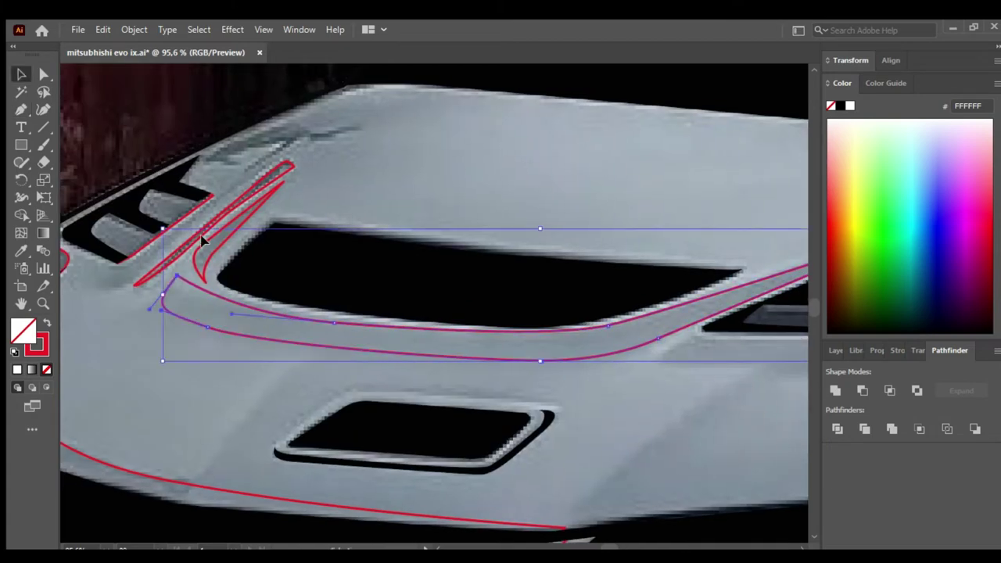
- Trace a closed outline around the vent's dark inner opening
{"action": "scroll", "coordinate": [439, 352], "scroll_direction": "down", "scroll_amount": 2}
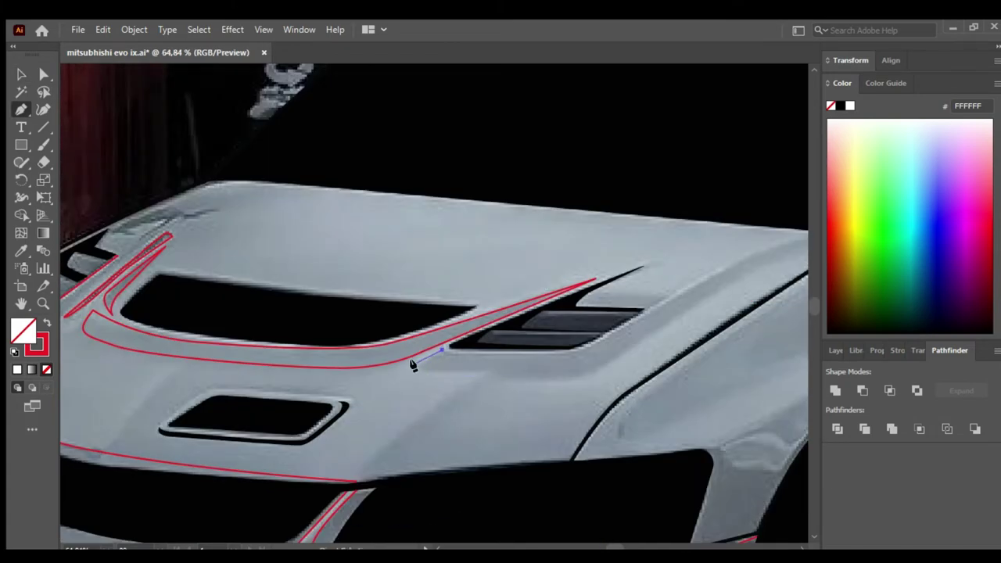
{"action": "left_click", "coordinate": [556, 391]}
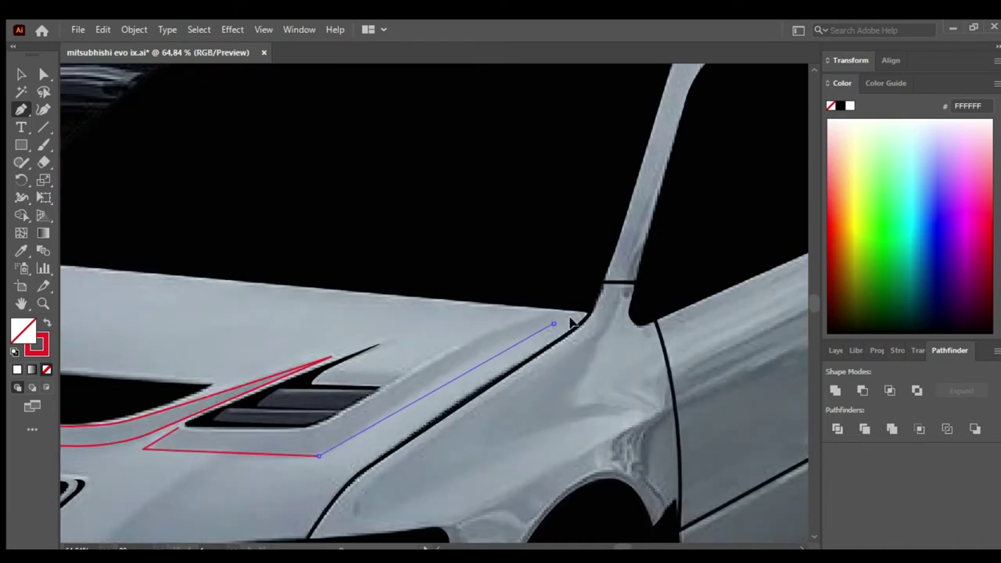
{"action": "left_click_drag", "start_coordinate": [554, 323], "coordinate": [499, 322]}
{"action": "left_click", "coordinate": [388, 389]}
{"action": "left_click_drag", "start_coordinate": [304, 433], "coordinate": [253, 435]}
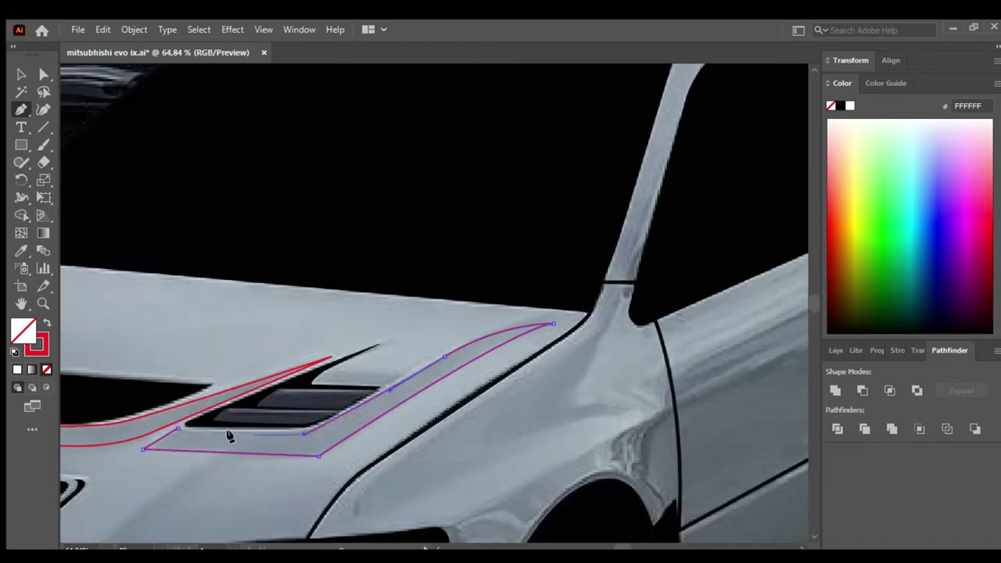
{"action": "left_click", "coordinate": [176, 430]}
- Adjust the vent outline anchors with Direct Selection and save the document
{"action": "key", "text": "a"}
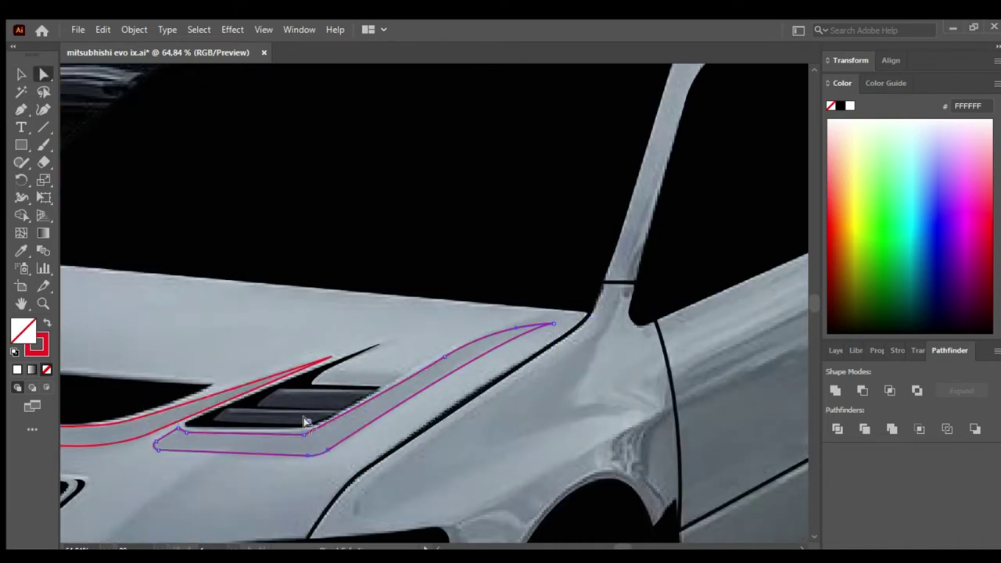
{"action": "scroll", "coordinate": [180, 419], "scroll_direction": "up", "scroll_amount": 3, "text": "alt"}
{"action": "scroll", "coordinate": [180, 419], "scroll_direction": "up", "scroll_amount": 2, "text": "alt"}
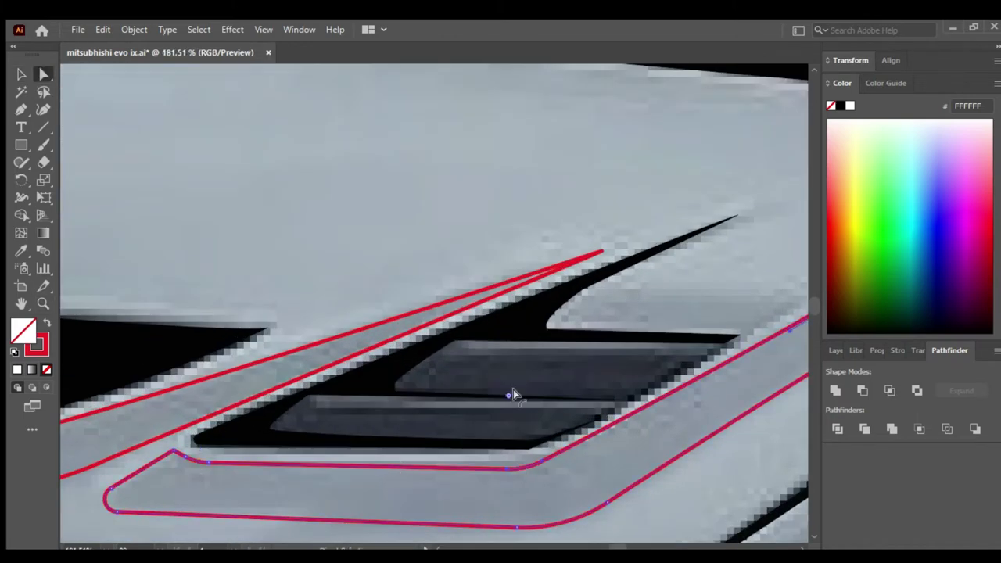
{"action": "scroll", "coordinate": [513, 393], "scroll_direction": "down", "scroll_amount": 3}
{"action": "scroll", "coordinate": [464, 297], "scroll_direction": "up", "scroll_amount": 2}
{"action": "key", "text": "p"}
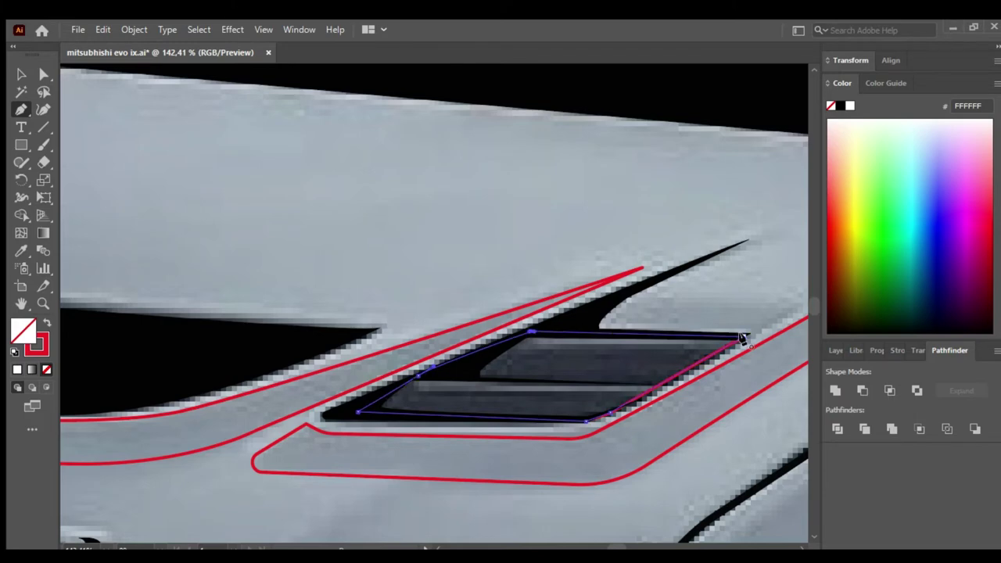
{"action": "scroll", "coordinate": [717, 302], "scroll_direction": "down", "scroll_amount": 3, "text": "alt"}
{"action": "scroll", "coordinate": [466, 369], "scroll_direction": "down", "scroll_amount": 2, "text": "alt"}
{"action": "key", "text": "ctrl+s"}
{"action": "scroll", "coordinate": [535, 398], "scroll_direction": "up", "scroll_amount": 1, "text": "alt"}
- Draw a shading line curving along the front fender and up the windshield pillar
{"action": "scroll", "coordinate": [535, 398], "scroll_direction": "up", "scroll_amount": 1, "text": "alt"}
{"action": "scroll", "coordinate": [547, 358], "scroll_direction": "right", "scroll_amount": 3}
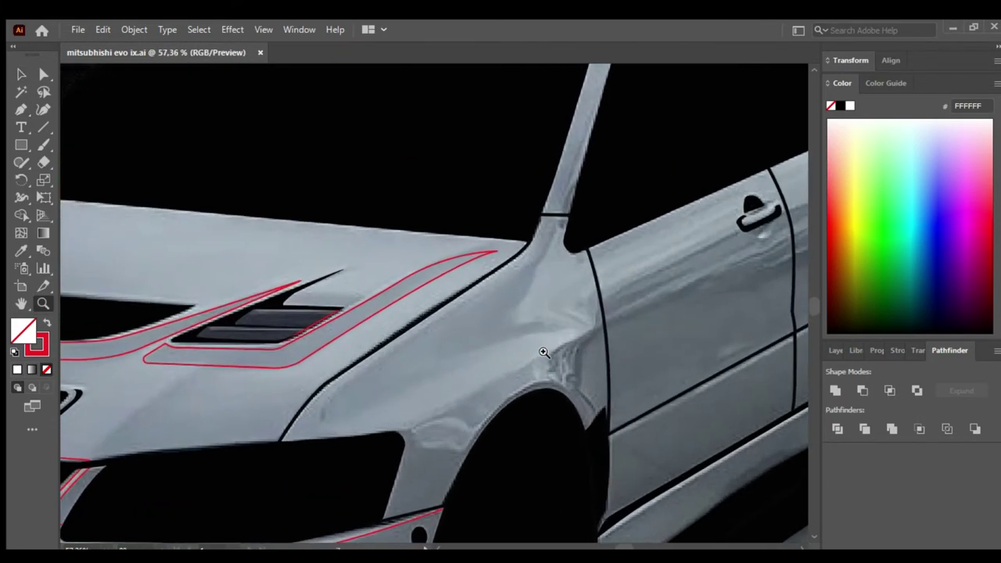
{"action": "left_click_drag", "start_coordinate": [348, 381], "coordinate": [375, 363]}
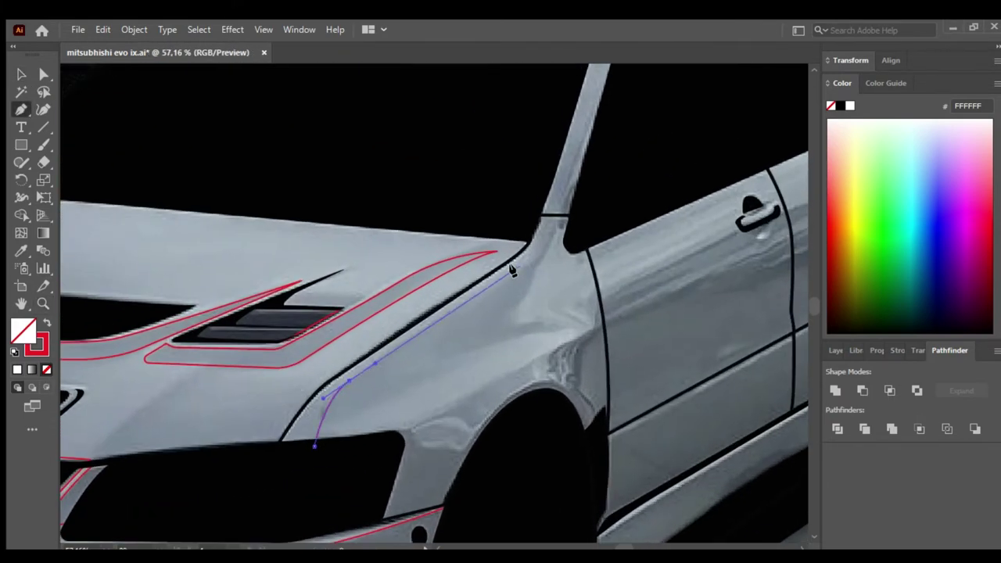
{"action": "scroll", "coordinate": [513, 270], "scroll_direction": "up", "scroll_amount": 3}
{"action": "scroll", "coordinate": [484, 391], "scroll_direction": "right", "scroll_amount": 2}
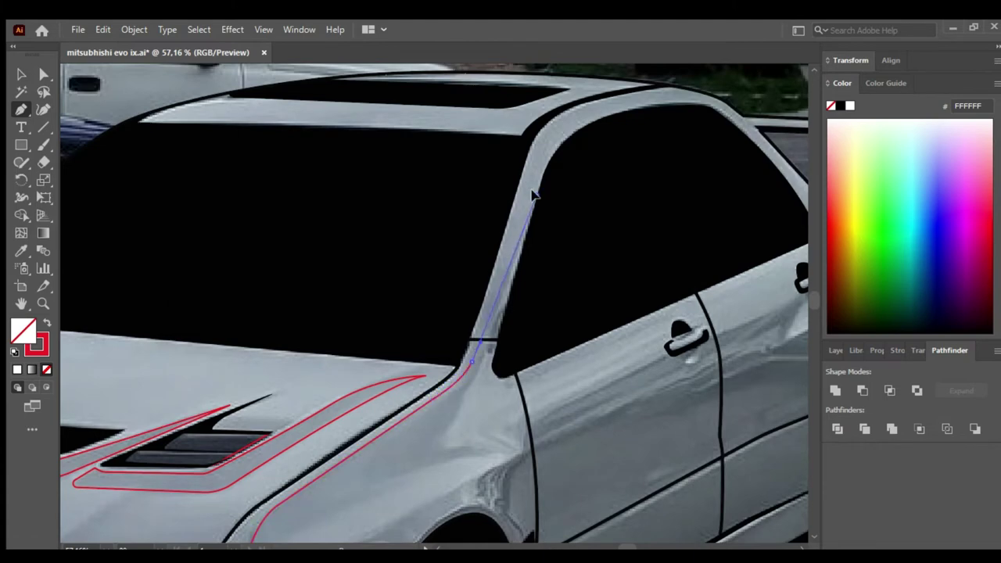
{"action": "left_click", "coordinate": [477, 448]}
{"action": "scroll", "coordinate": [500, 438], "scroll_direction": "left", "scroll_amount": 2}
{"action": "scroll", "coordinate": [626, 388], "scroll_direction": "down", "scroll_amount": 2}
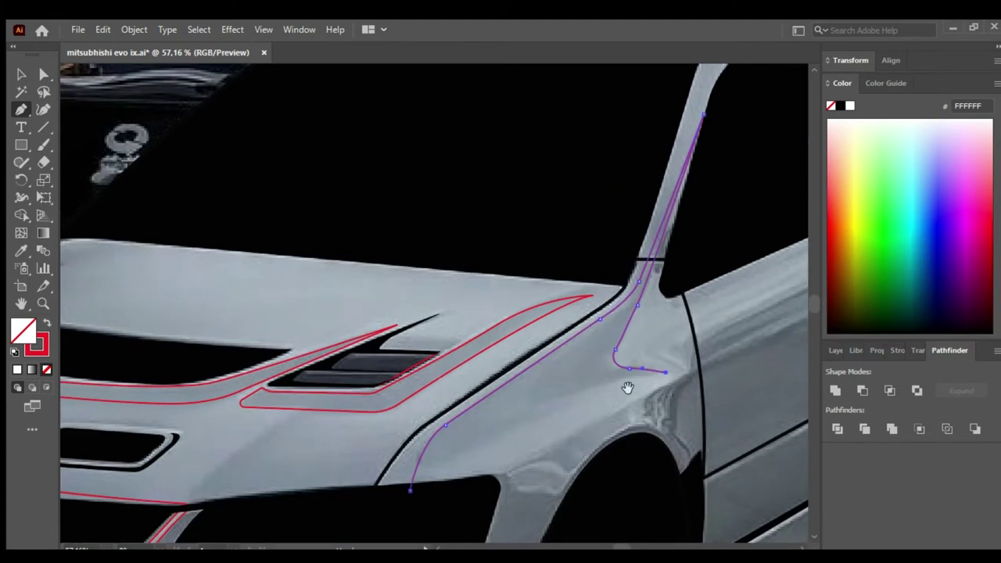
{"action": "left_click_drag", "start_coordinate": [411, 482], "coordinate": [357, 519]}
{"action": "scroll", "coordinate": [357, 519], "scroll_direction": "down", "scroll_amount": 2}
{"action": "key", "text": "Escape"}
- Add a shading path along the side of the car's flank
{"action": "scroll", "coordinate": [349, 384], "scroll_direction": "down", "scroll_amount": 5}
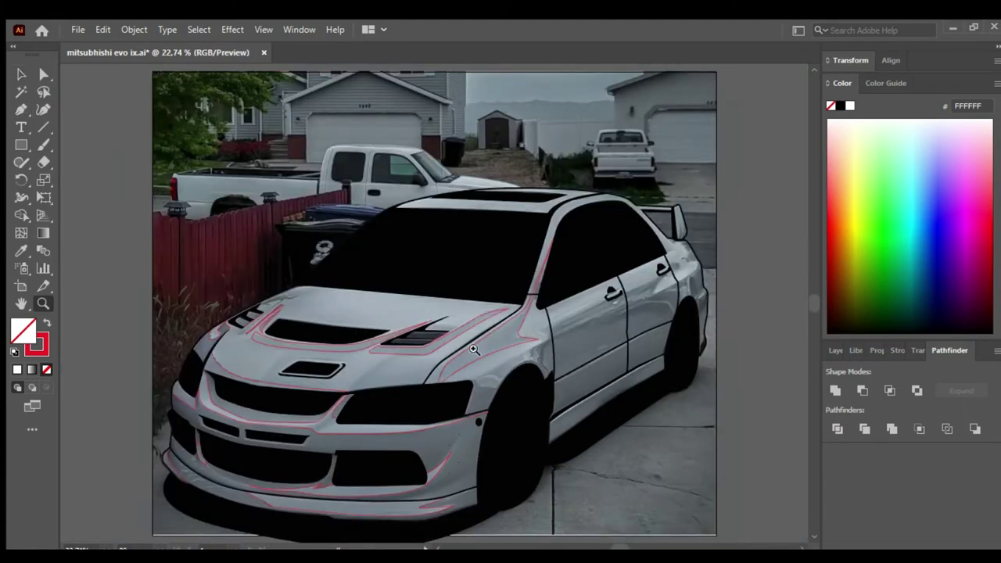
{"action": "scroll", "coordinate": [349, 384], "scroll_direction": "up", "scroll_amount": 4}
{"action": "key", "text": "p"}
{"action": "scroll", "coordinate": [294, 394], "scroll_direction": "up", "scroll_amount": 2}
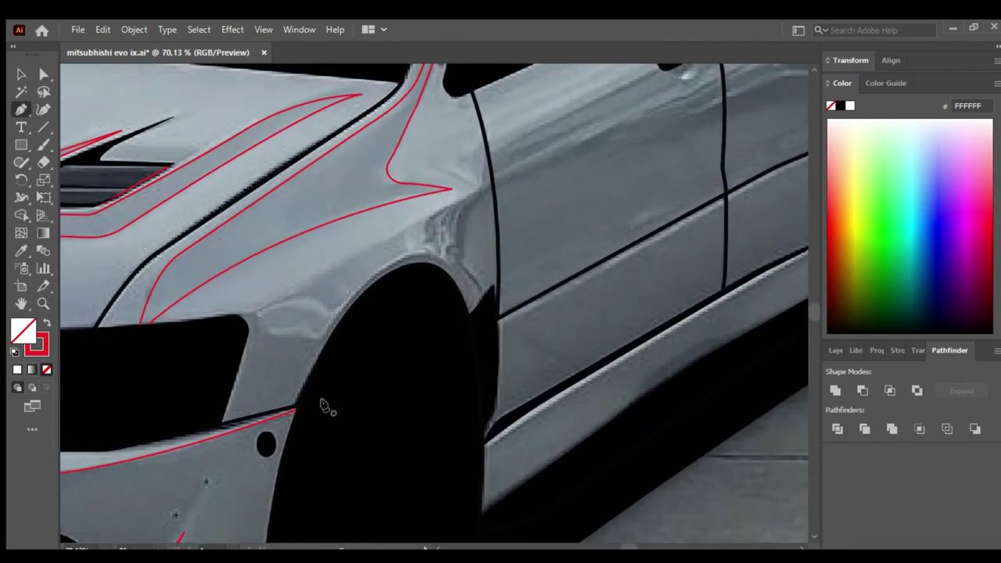
{"action": "scroll", "coordinate": [242, 319], "scroll_direction": "up", "scroll_amount": 3}
{"action": "scroll", "coordinate": [241, 320], "scroll_direction": "right", "scroll_amount": 5}
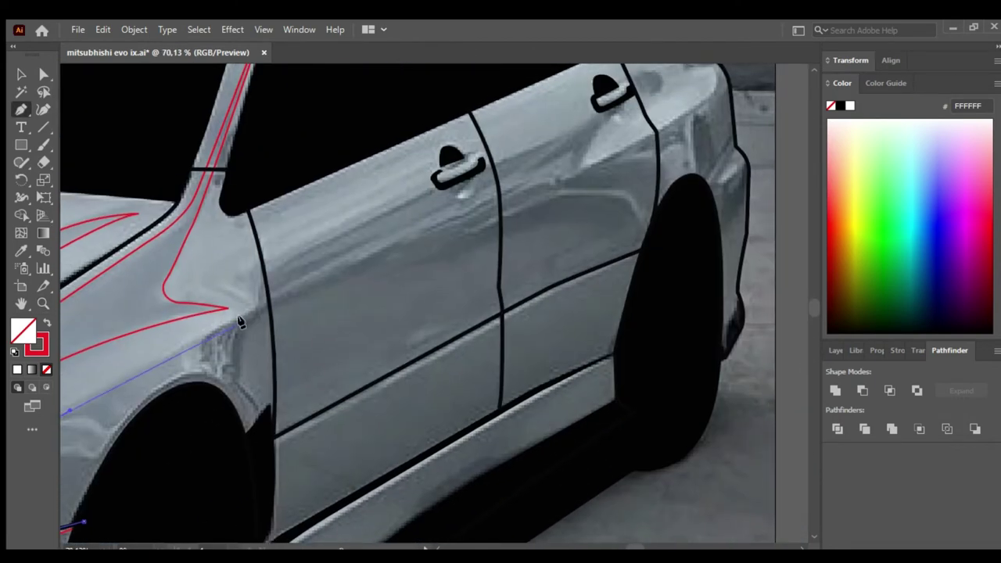
{"action": "scroll", "coordinate": [597, 206], "scroll_direction": "right", "scroll_amount": 5}
{"action": "scroll", "coordinate": [597, 206], "scroll_direction": "up", "scroll_amount": 3}
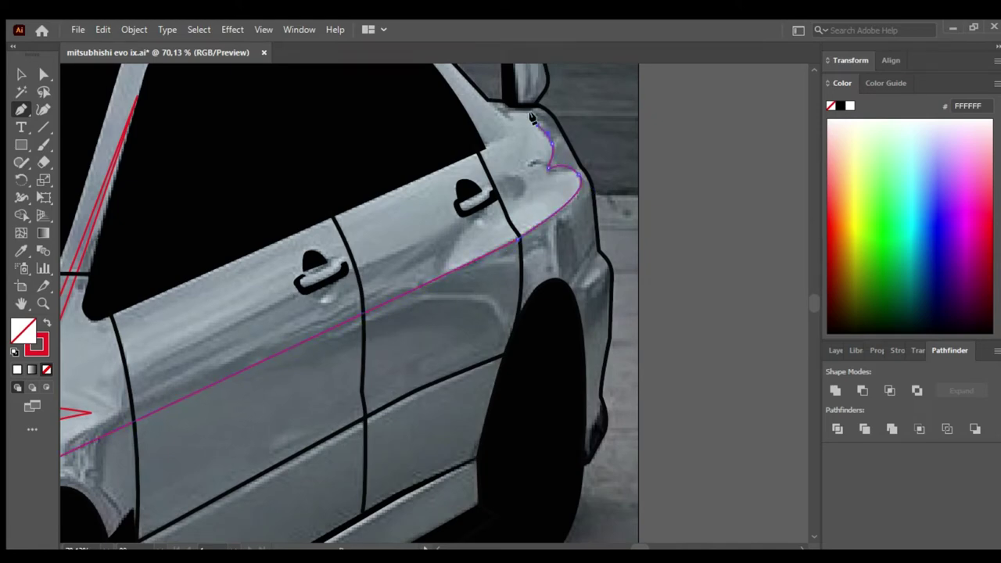
{"action": "scroll", "coordinate": [669, 303], "scroll_direction": "down", "scroll_amount": 5}
{"action": "scroll", "coordinate": [670, 224], "scroll_direction": "right", "scroll_amount": 5}
{"action": "left_click", "coordinate": [273, 279]}
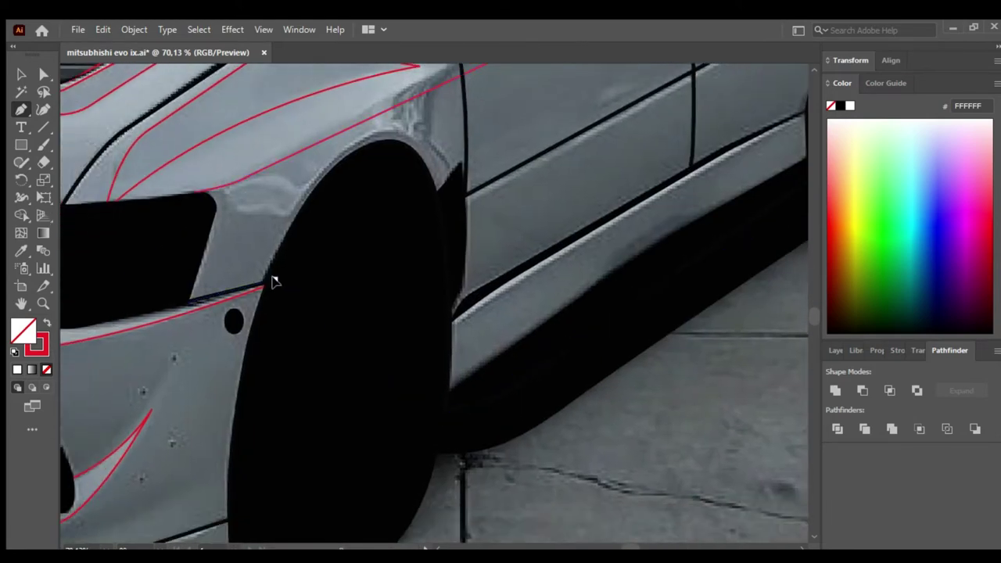
{"action": "key", "text": "v"}
{"action": "left_click", "coordinate": [835, 351]}
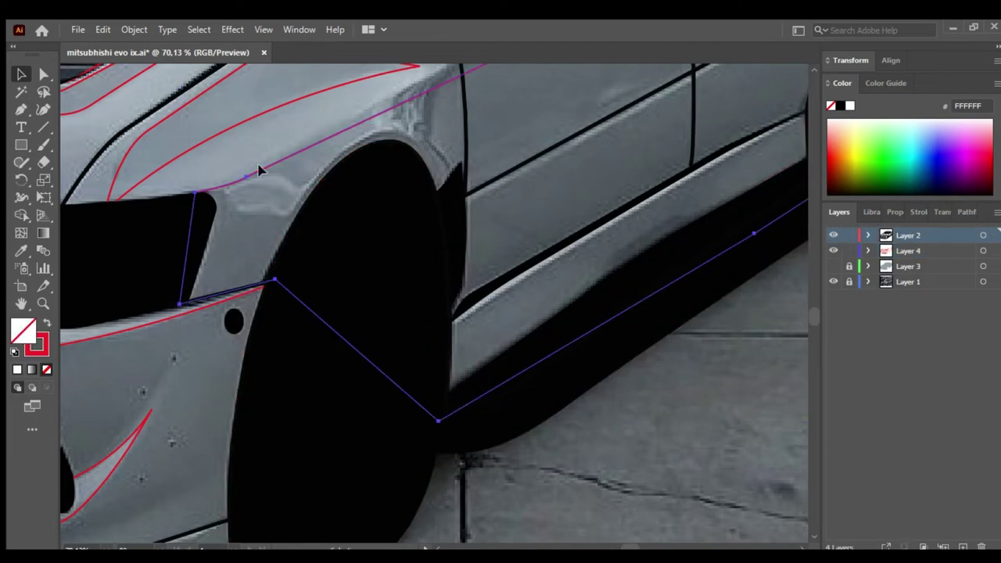
- Make Layer 2 active and zoom in on the doors and rear wheel
{"action": "scroll", "coordinate": [637, 286], "scroll_direction": "up", "scroll_amount": 6}
{"action": "scroll", "coordinate": [636, 286], "scroll_direction": "right", "scroll_amount": 5}
{"action": "scroll", "coordinate": [727, 247], "scroll_direction": "up", "scroll_amount": 2}
{"action": "scroll", "coordinate": [728, 247], "scroll_direction": "right", "scroll_amount": 2}
{"action": "left_click", "coordinate": [727, 247]}
{"action": "key", "text": "z"}
{"action": "key", "text": "ctrl+minus"}
{"action": "key", "text": "ctrl+minus"}
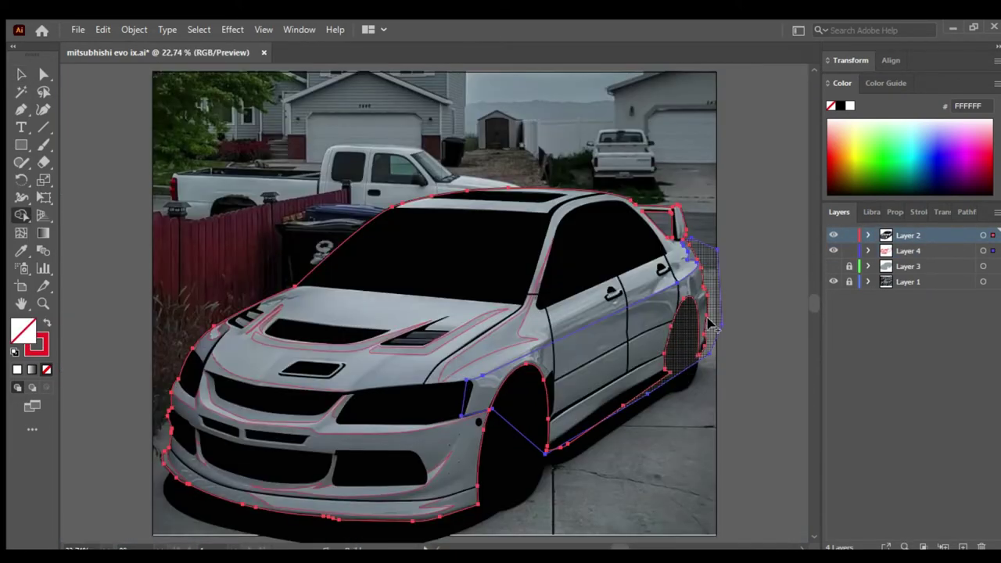
{"action": "left_click_drag", "start_coordinate": [548, 430], "coordinate": [703, 505]}
{"action": "scroll", "coordinate": [599, 469], "scroll_direction": "down", "scroll_amount": 3}
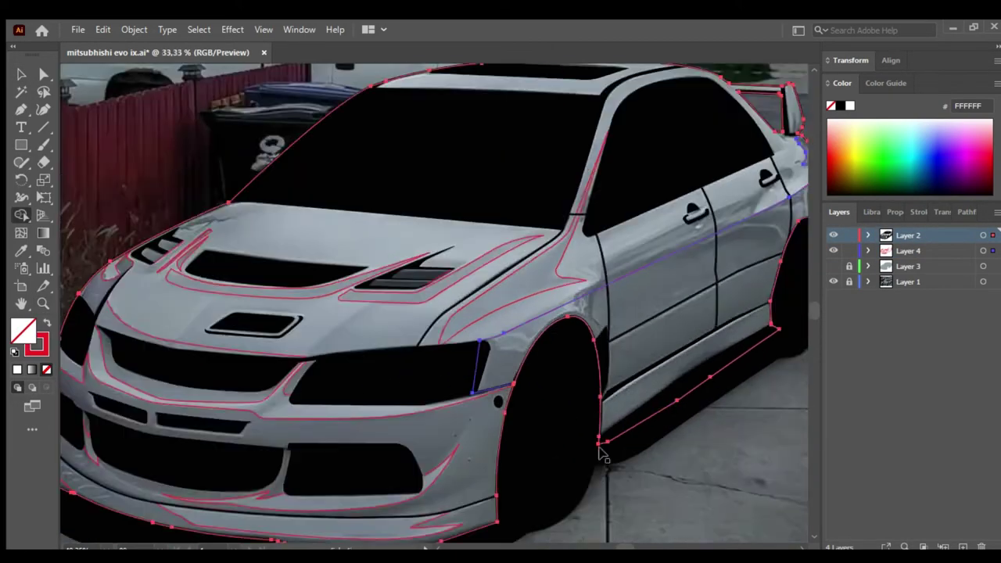
{"action": "scroll", "coordinate": [749, 346], "scroll_direction": "down", "scroll_amount": 2}
{"action": "scroll", "coordinate": [611, 310], "scroll_direction": "up", "scroll_amount": 1}
{"action": "scroll", "coordinate": [610, 310], "scroll_direction": "up", "scroll_amount": 2}
{"action": "scroll", "coordinate": [458, 375], "scroll_direction": "up", "scroll_amount": 2}
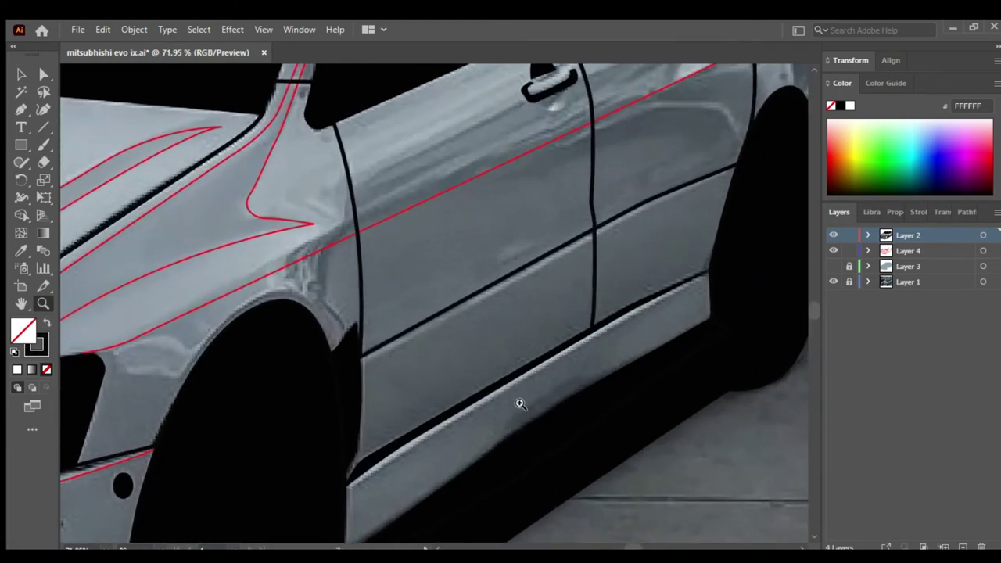
{"action": "left_click_drag", "start_coordinate": [294, 355], "coordinate": [329, 313]}
{"action": "scroll", "coordinate": [431, 360], "scroll_direction": "down", "scroll_amount": 2}
{"action": "scroll", "coordinate": [446, 284], "scroll_direction": "up", "scroll_amount": 2}
- Select all Layer 4 shading paths and review the shape-combining options
{"action": "key", "text": "v"}
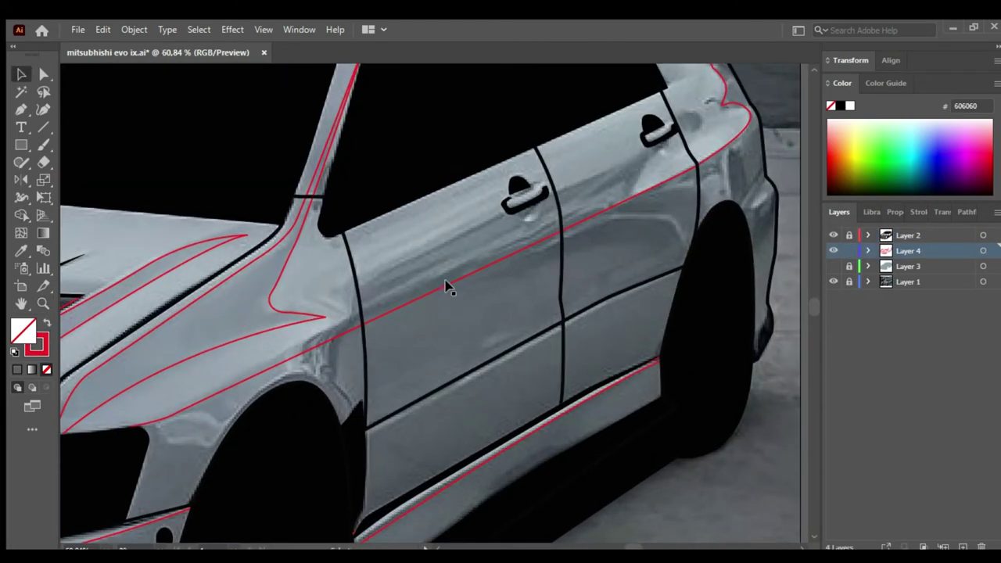
{"action": "left_click", "coordinate": [447, 273]}
{"action": "key", "text": "ctrl+shift+a"}
{"action": "key", "text": "p"}
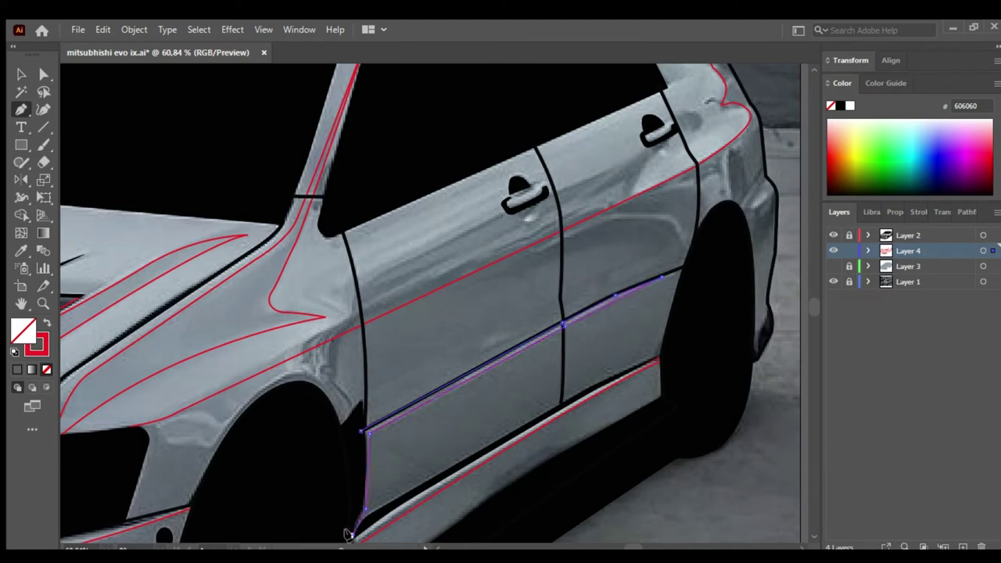
{"action": "key", "text": "v"}
{"action": "key", "text": "ctrl+a"}
{"action": "left_click", "coordinate": [966, 212]}
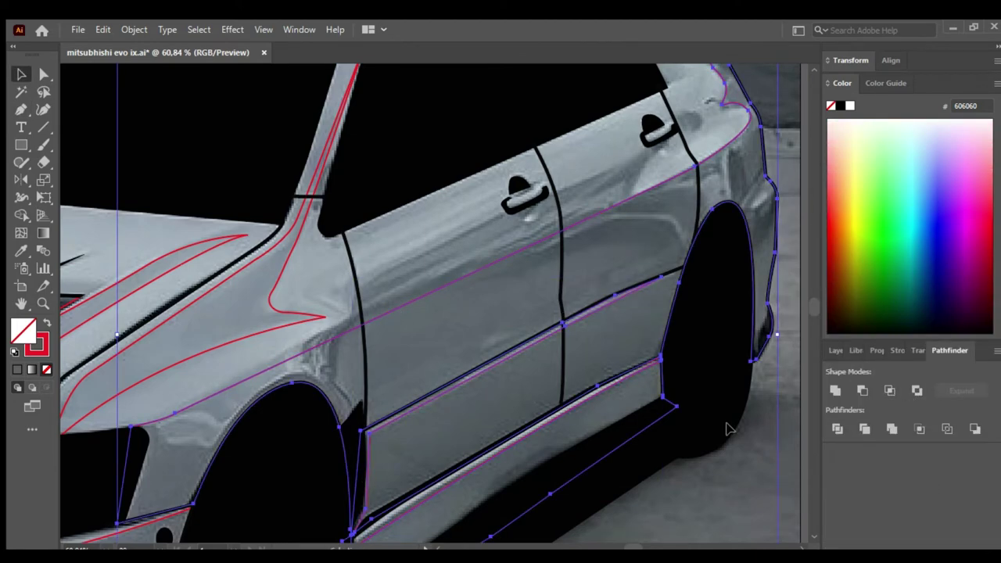
{"action": "key", "text": "ctrl+shift+a"}
{"action": "scroll", "coordinate": [735, 419], "scroll_direction": "down", "scroll_amount": 3}
{"action": "scroll", "coordinate": [538, 241], "scroll_direction": "up", "scroll_amount": 4}
{"action": "scroll", "coordinate": [657, 416], "scroll_direction": "down", "scroll_amount": 2}
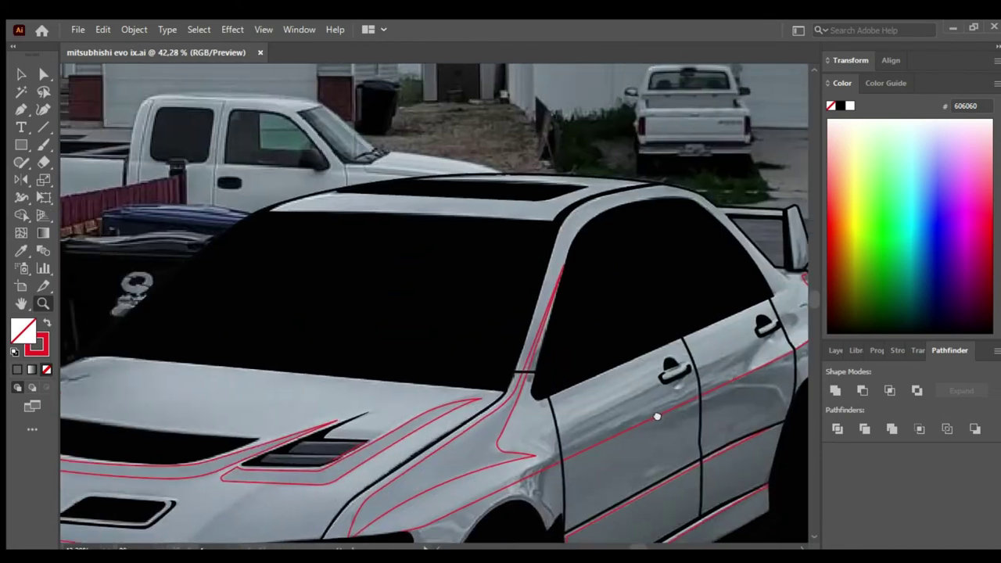
- Fill all Layer 4 shading shapes with the photo's darker grey #69737A
{"action": "key", "text": "ctrl+0"}
{"action": "key", "text": "F7"}
{"action": "key", "text": "v"}
{"action": "key", "text": "ctrl+a"}
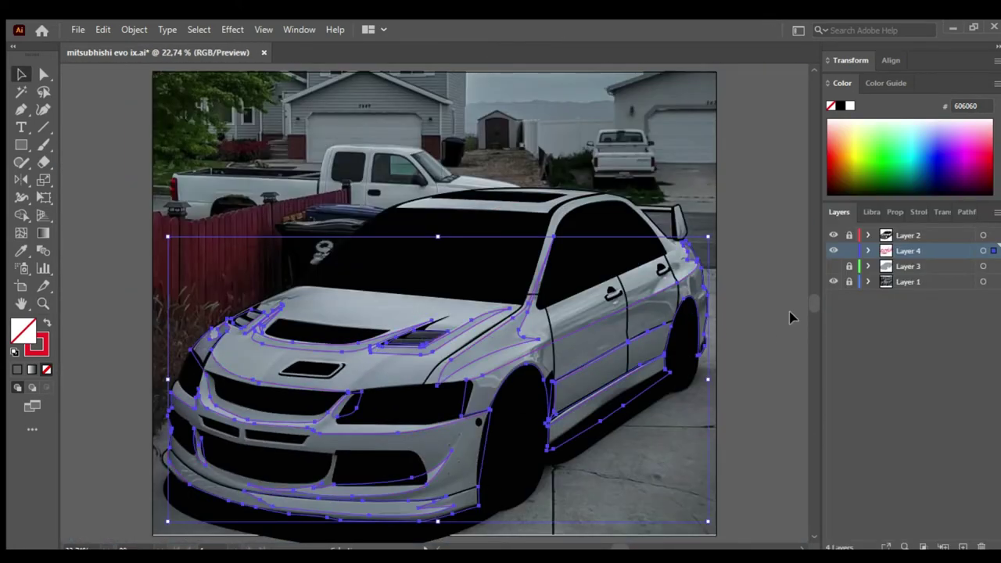
{"action": "key", "text": "i"}
{"action": "left_click", "coordinate": [637, 354]}
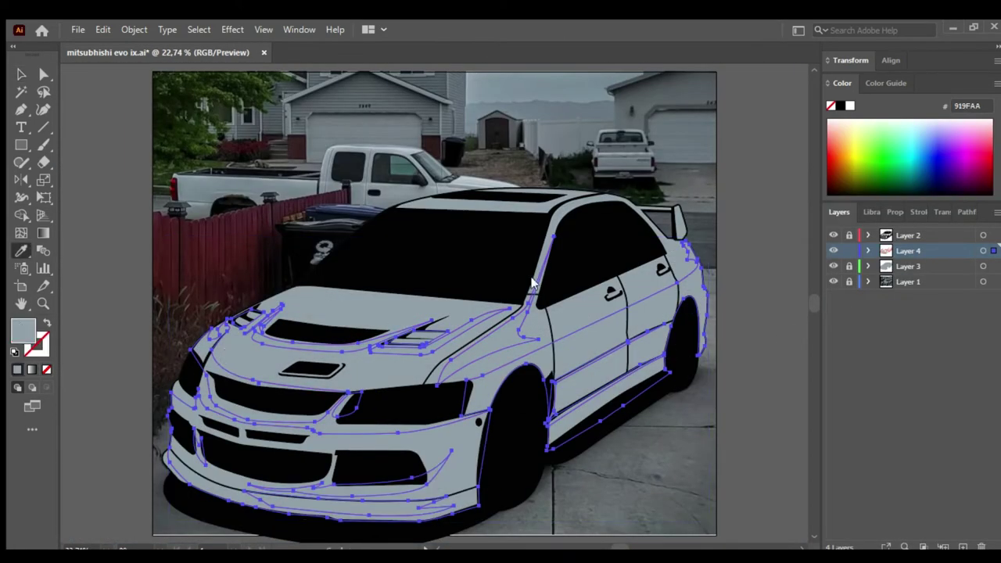
{"action": "key", "text": "ctrl+shift+a"}
- Zoom in to inspect the front, then toggle Layer 4 and hide Layer 3 to compare
{"action": "key", "text": "z"}
{"action": "left_click_drag", "start_coordinate": [466, 324], "coordinate": [563, 421]}
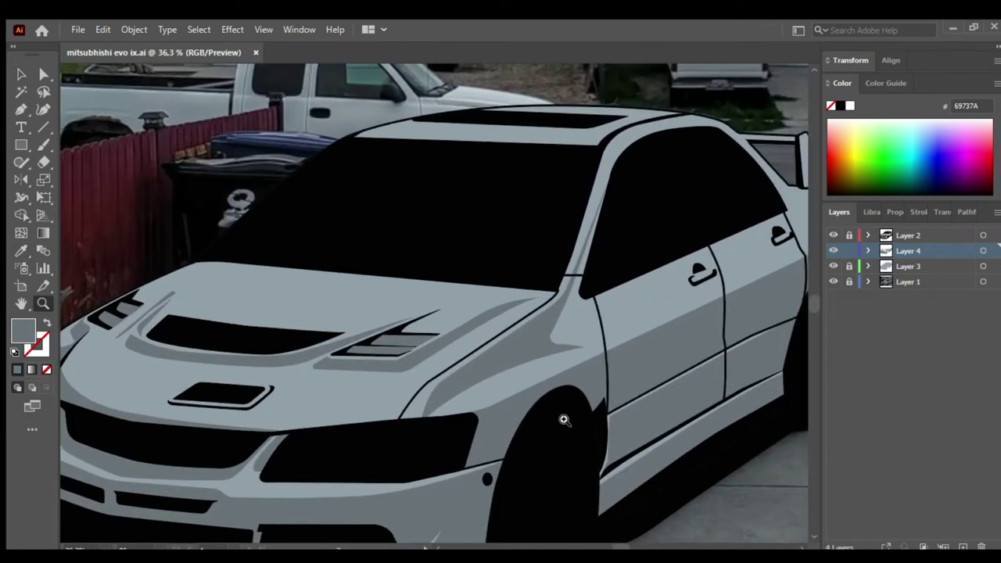
{"action": "scroll", "coordinate": [563, 421], "scroll_direction": "down", "scroll_amount": 5}
{"action": "scroll", "coordinate": [532, 295], "scroll_direction": "up", "scroll_amount": 3}
{"action": "key", "text": "ctrl+0"}
{"action": "left_click", "coordinate": [833, 250]}
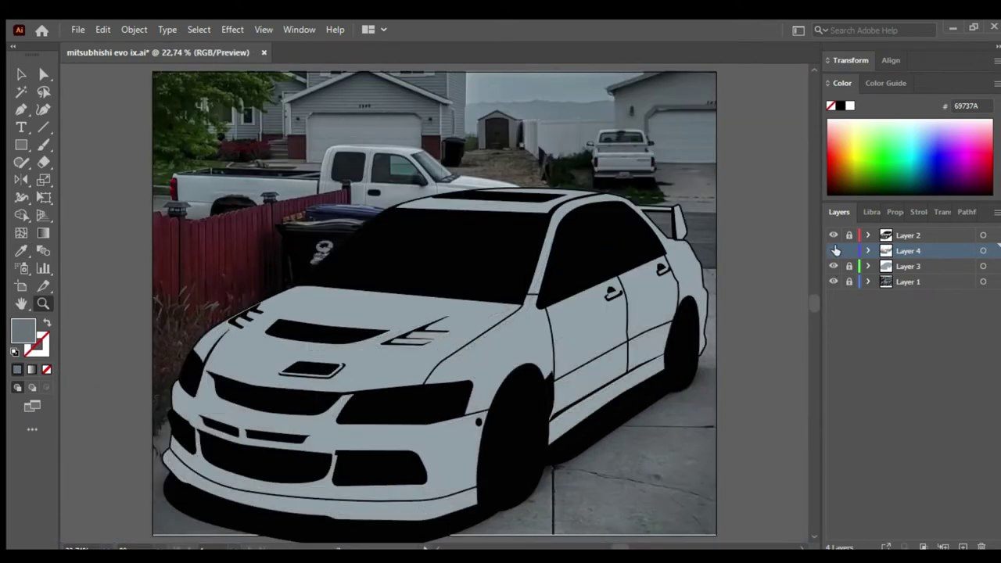
{"action": "left_click", "coordinate": [833, 250]}
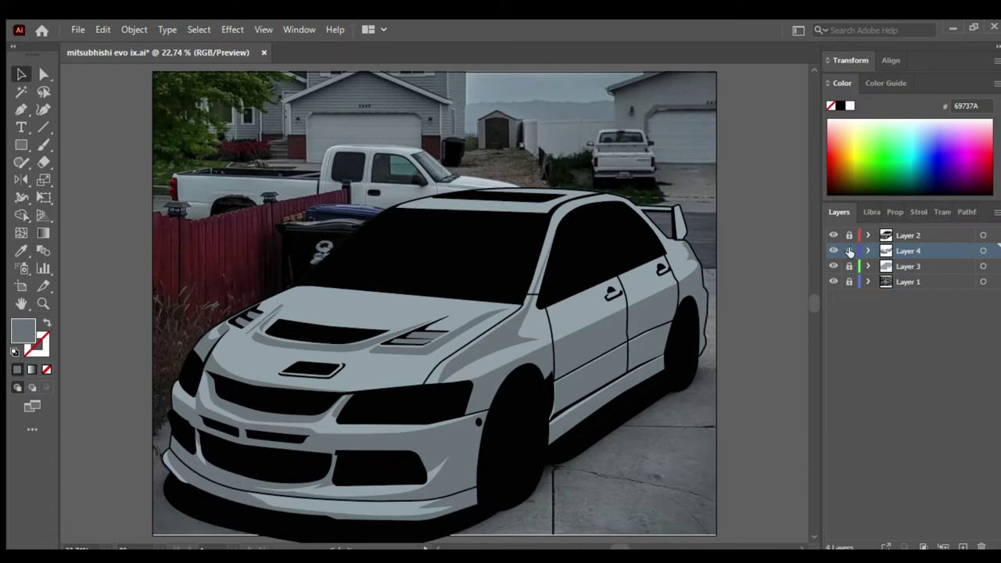
{"action": "left_click", "coordinate": [834, 265]}
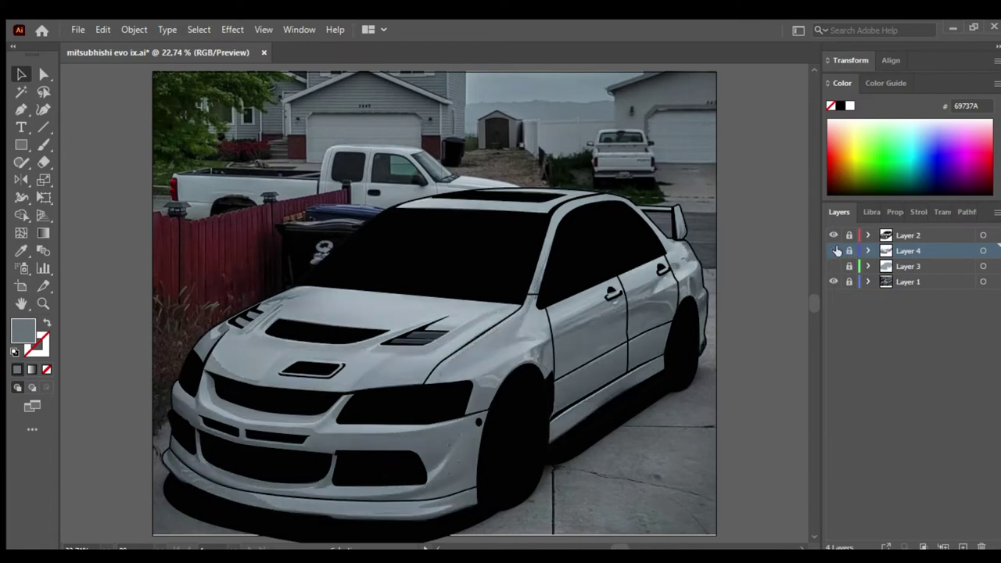
- Add a new highlight layer and set the Pen tool to no fill with a red stroke
{"action": "key", "text": "z"}
{"action": "left_click_drag", "start_coordinate": [223, 318], "coordinate": [235, 317]}
{"action": "left_click", "coordinate": [963, 546]}
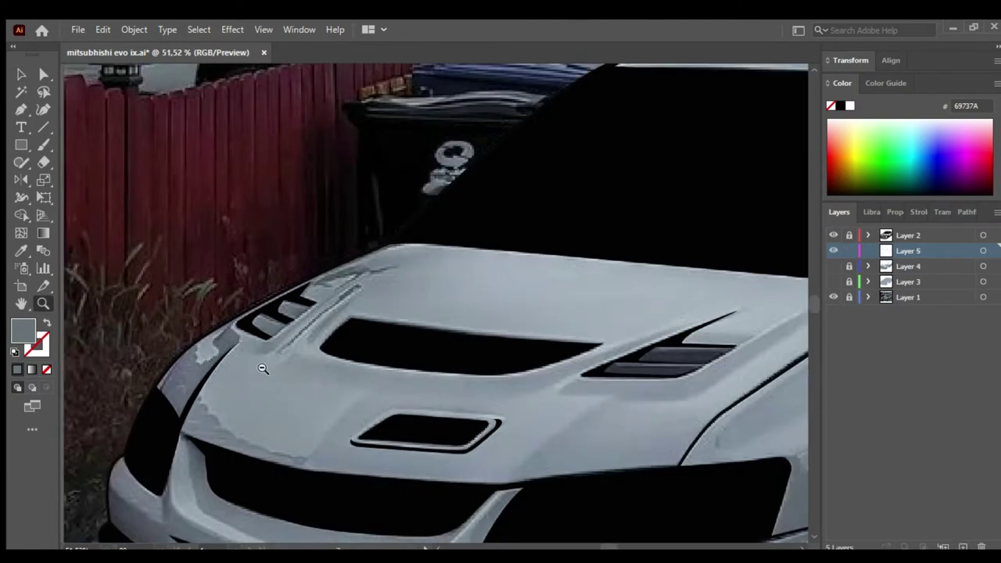
{"action": "left_click_drag", "start_coordinate": [263, 368], "coordinate": [358, 360]}
{"action": "key", "text": "p"}
{"action": "left_click", "coordinate": [46, 369]}
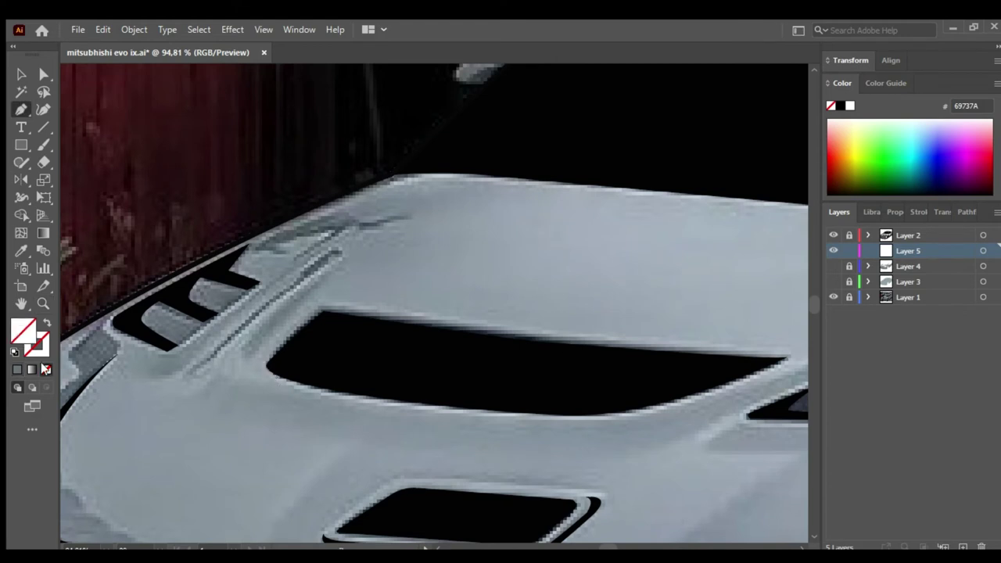
{"action": "left_click", "coordinate": [887, 211]}
{"action": "left_click", "coordinate": [836, 394]}
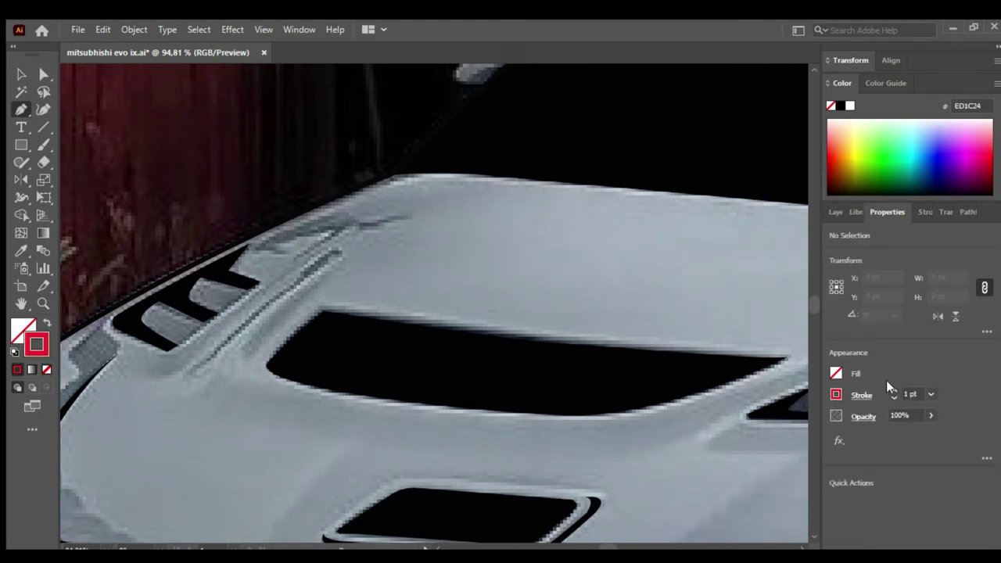
{"action": "left_click", "coordinate": [835, 211]}
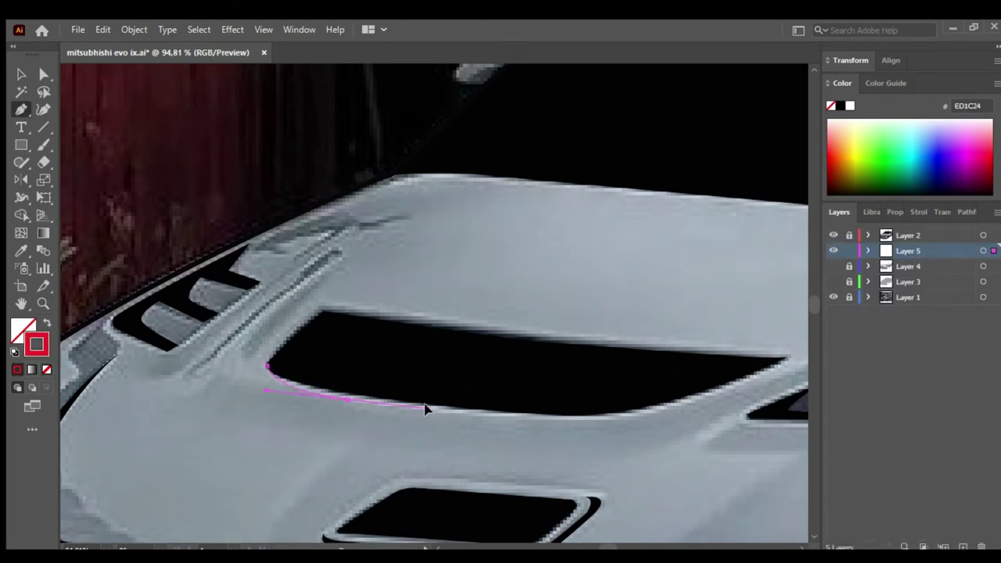
- Trace a highlight shape along the hood vent, ending at the vent tip
{"action": "scroll", "coordinate": [424, 407], "scroll_direction": "right", "scroll_amount": 2}
{"action": "scroll", "coordinate": [569, 398], "scroll_direction": "right", "scroll_amount": 3}
{"action": "left_click_drag", "start_coordinate": [595, 356], "coordinate": [634, 324]}
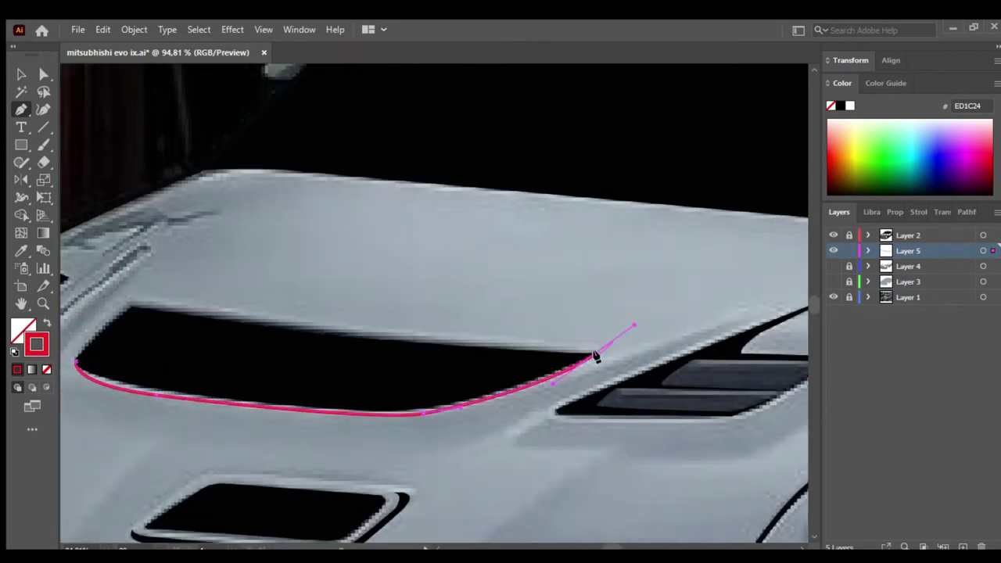
{"action": "scroll", "coordinate": [576, 373], "scroll_direction": "up", "scroll_amount": 2}
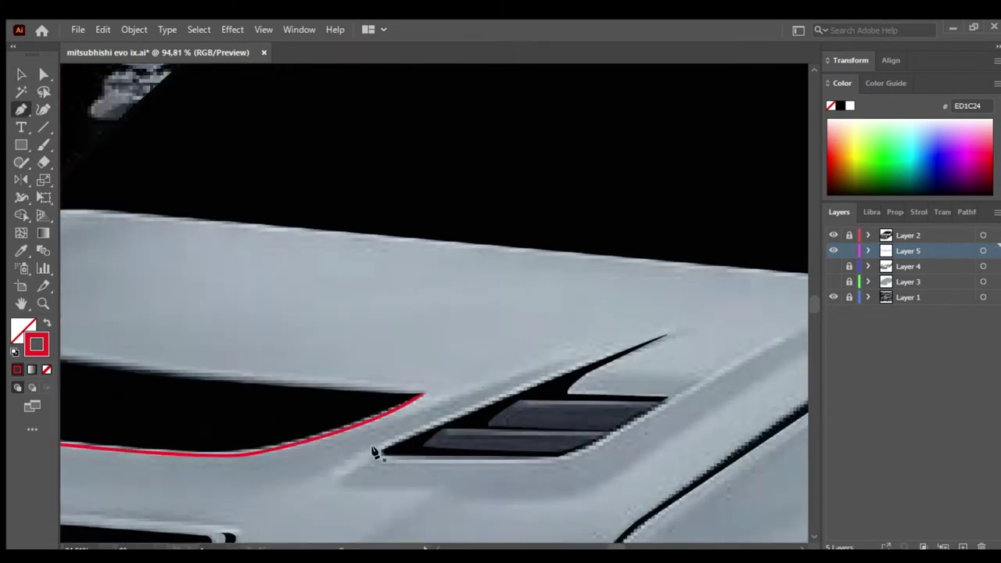
{"action": "left_click", "coordinate": [659, 335]}
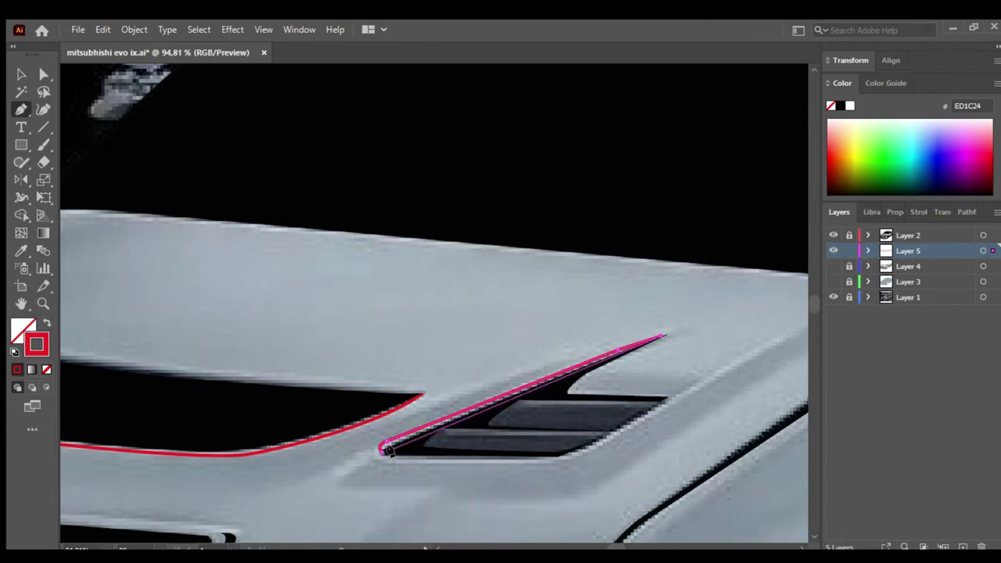
{"action": "key", "text": "v"}
- Trace highlight shapes over the upper and lower door handles and the rear fender
{"action": "key", "text": "ctrl+minus"}
{"action": "key", "text": "ctrl+minus"}
{"action": "key", "text": "ctrl+minus"}
{"action": "scroll", "coordinate": [641, 349], "scroll_direction": "up", "scroll_amount": 2}
{"action": "scroll", "coordinate": [602, 411], "scroll_direction": "right", "scroll_amount": 3}
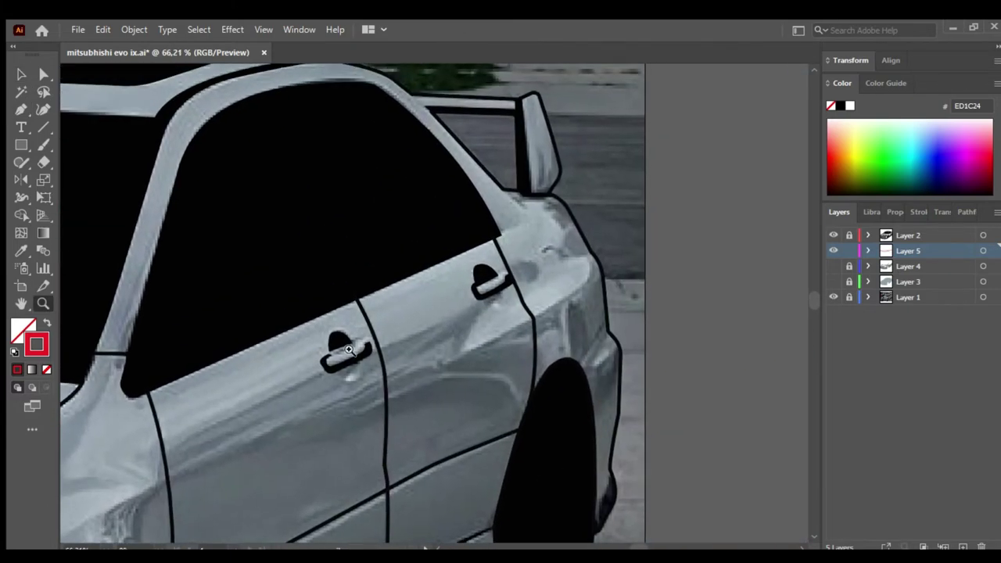
{"action": "scroll", "coordinate": [362, 335], "scroll_direction": "up", "scroll_amount": 3}
{"action": "key", "text": "p"}
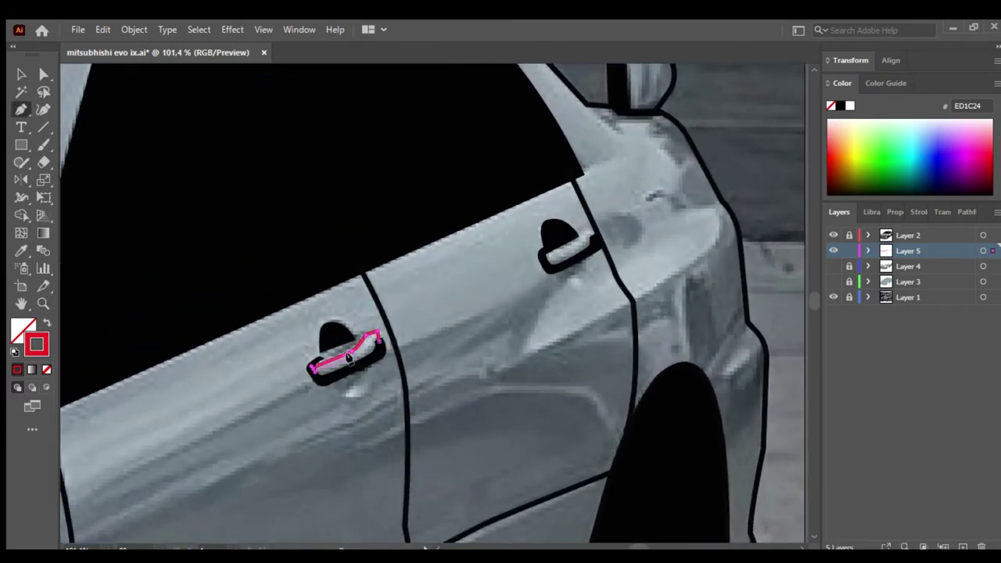
{"action": "left_click", "coordinate": [469, 297], "text": "ctrl"}
{"action": "left_click", "coordinate": [476, 362], "text": "ctrl"}
{"action": "scroll", "coordinate": [476, 336], "scroll_direction": "right", "scroll_amount": 3}
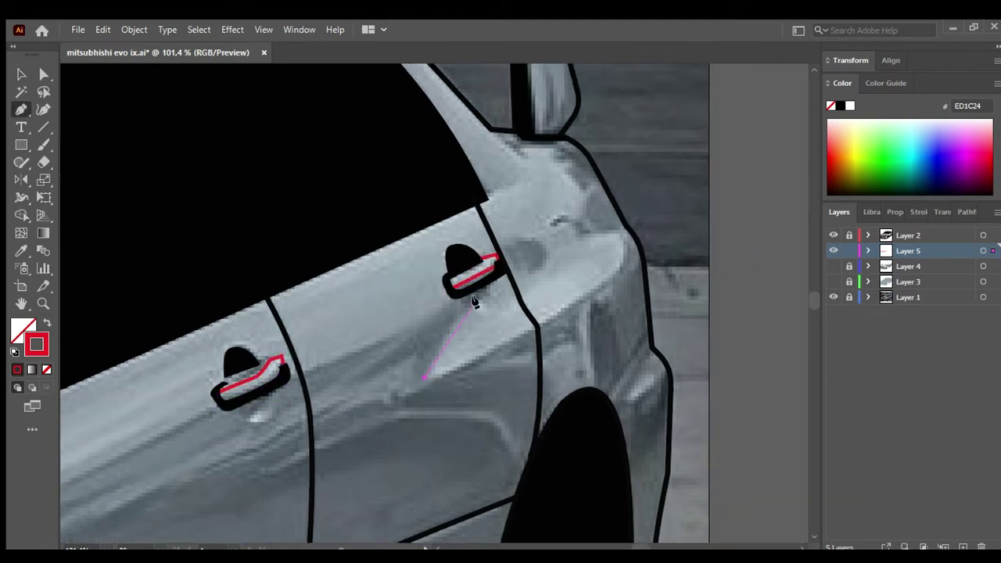
{"action": "mouse_move", "coordinate": [423, 377]}
{"action": "left_mouse_down"}
{"action": "mouse_move", "coordinate": [397, 380]}
{"action": "mouse_move", "coordinate": [457, 352]}
{"action": "left_mouse_up"}
{"action": "key", "text": "v"}
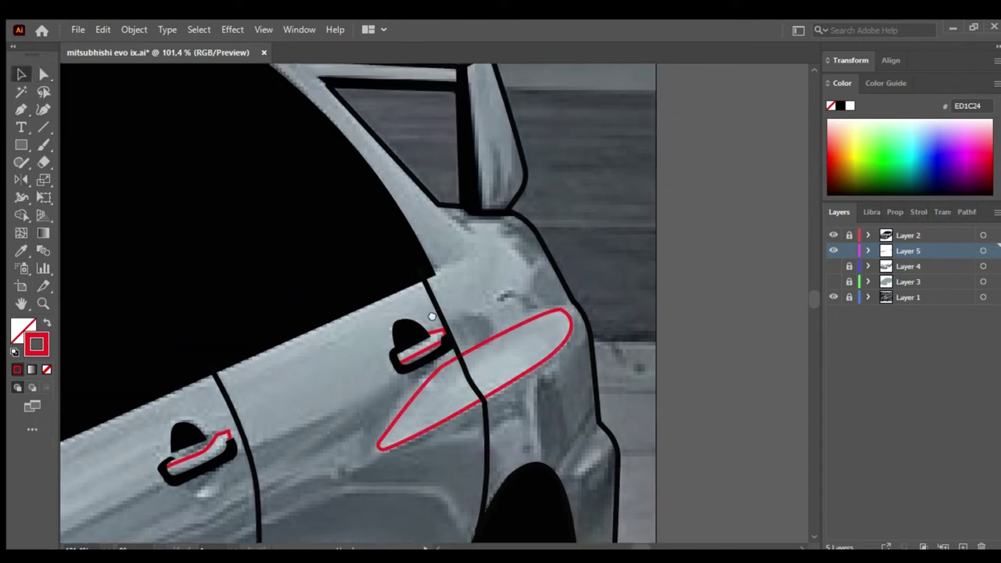
- Trace a curved highlight along the roof edge toward the sunroof's right end
{"action": "scroll", "coordinate": [476, 324], "scroll_direction": "up", "scroll_amount": 10}
{"action": "left_click", "coordinate": [341, 270]}
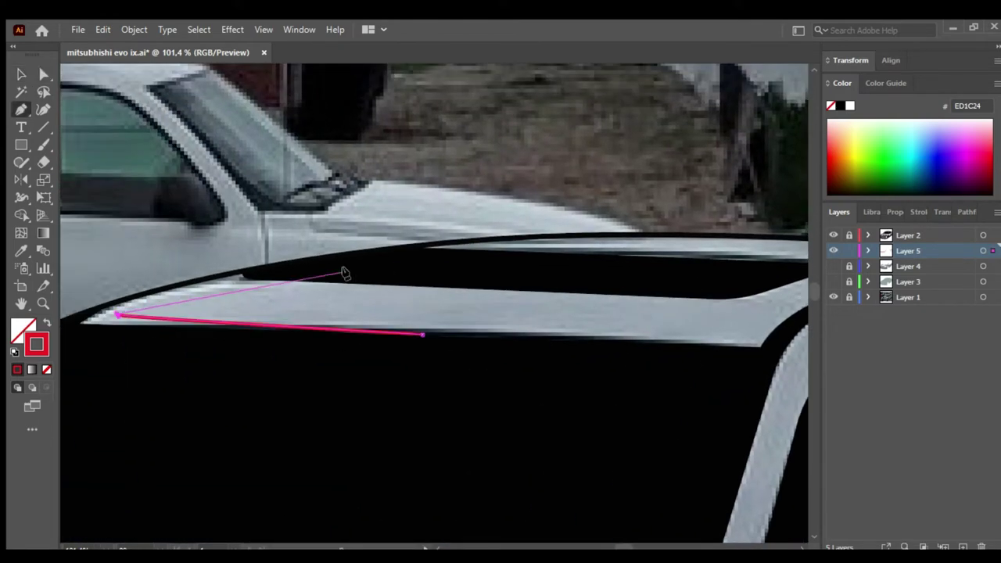
{"action": "left_click", "coordinate": [429, 262]}
{"action": "left_click", "coordinate": [488, 258]}
{"action": "scroll", "coordinate": [409, 293], "scroll_direction": "right", "scroll_amount": 5}
{"action": "left_click", "coordinate": [628, 284]}
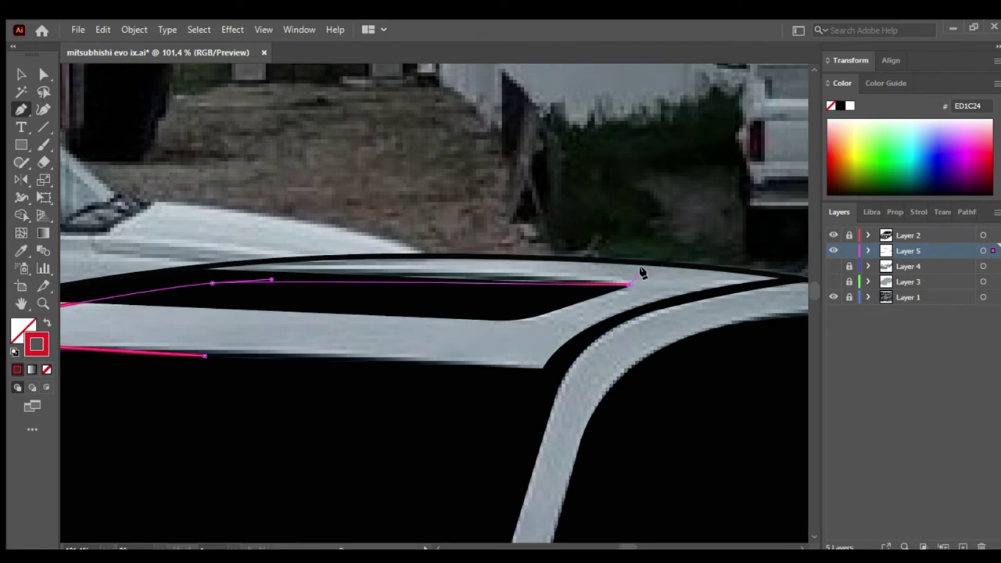
{"action": "scroll", "coordinate": [639, 272], "scroll_direction": "down", "scroll_amount": 2}
{"action": "left_click_drag", "start_coordinate": [608, 225], "coordinate": [559, 217]}
{"action": "scroll", "coordinate": [559, 217], "scroll_direction": "down", "scroll_amount": 5}
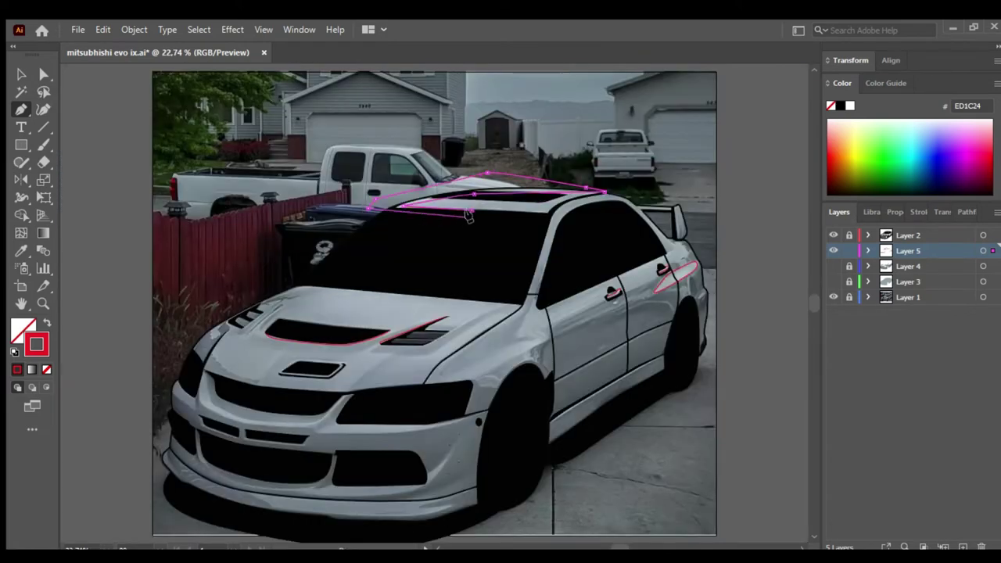
{"action": "key", "text": "v"}
- Lock the Layer 2 line art and swap all highlight paths to white fills
{"action": "key", "text": "ctrl+a"}
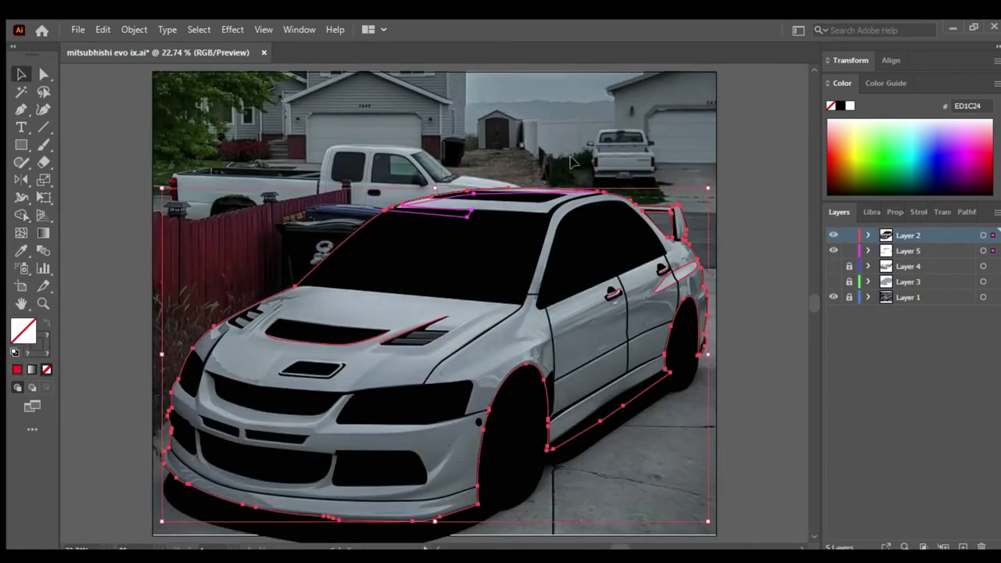
{"action": "key", "text": "ctrl+shift+a"}
{"action": "left_click", "coordinate": [850, 235]}
{"action": "key", "text": "z"}
{"action": "left_click_drag", "start_coordinate": [461, 398], "coordinate": [644, 398]}
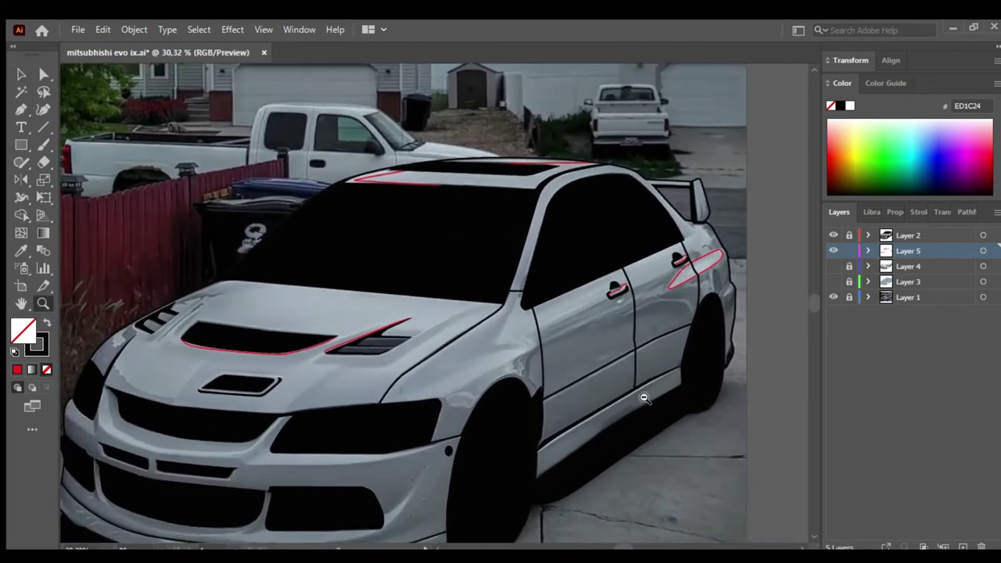
{"action": "key", "text": "ctrl+a"}
{"action": "key", "text": "shift+x"}
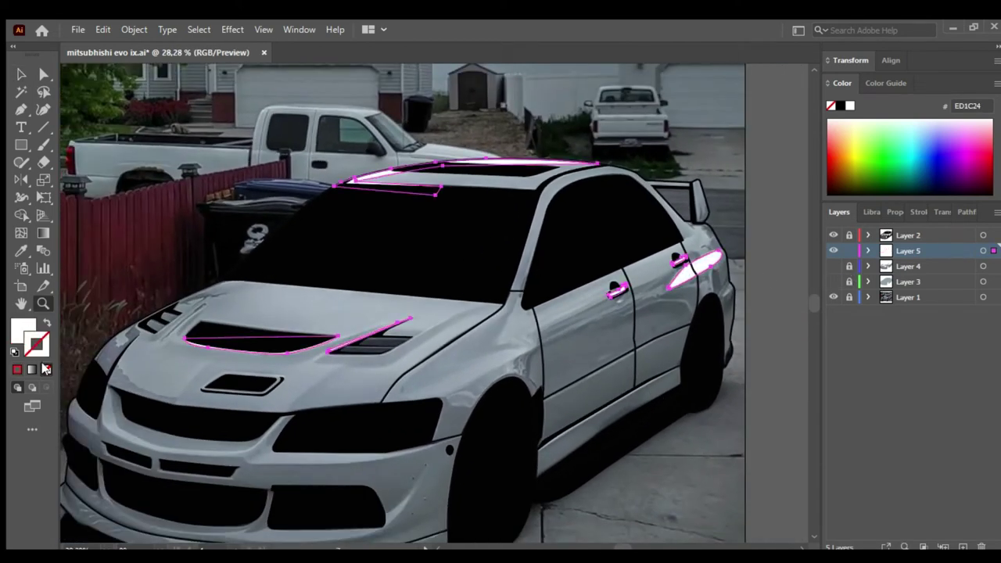
{"action": "key", "text": "v"}
{"action": "key", "text": "ctrl+shift+a"}
- Show Layers 3 and 4 and eyedrop a light blue-grey onto all highlight shapes
{"action": "left_click_drag", "start_coordinate": [833, 266], "coordinate": [833, 282]}
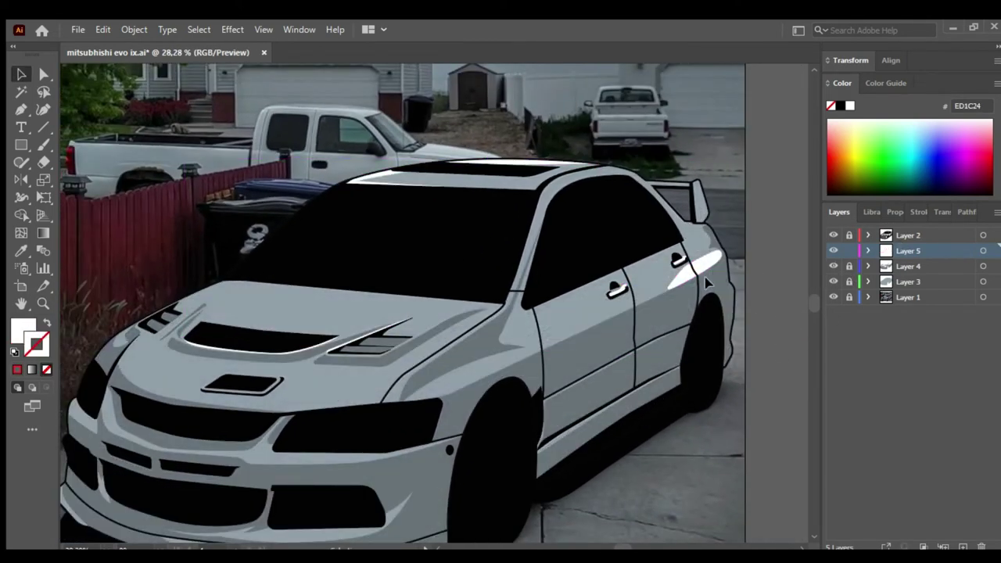
{"action": "key", "text": "i"}
{"action": "left_click", "coordinate": [580, 296]}
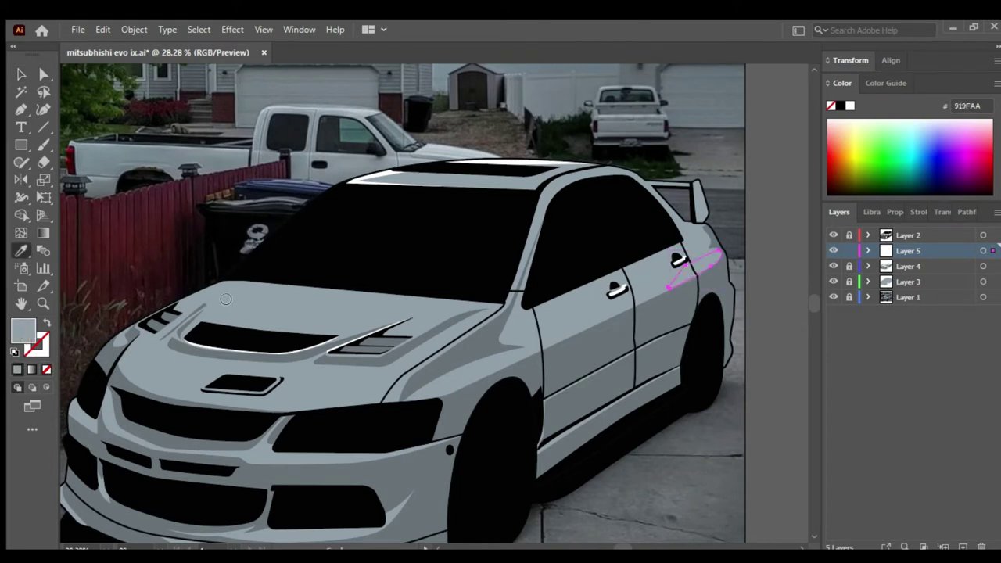
{"action": "left_click", "coordinate": [537, 270]}
{"action": "left_click", "coordinate": [546, 348]}
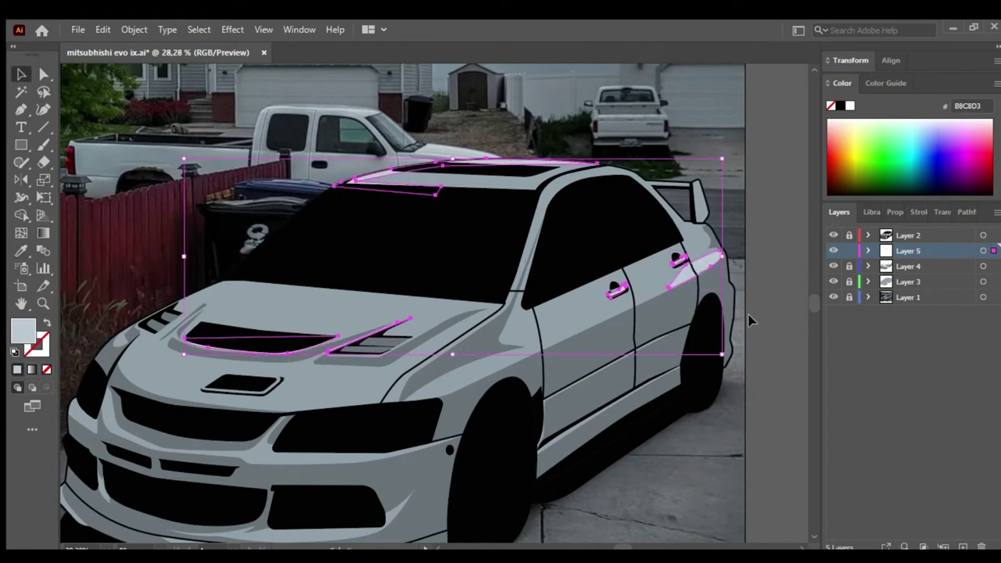
{"action": "key", "text": "ctrl+0"}
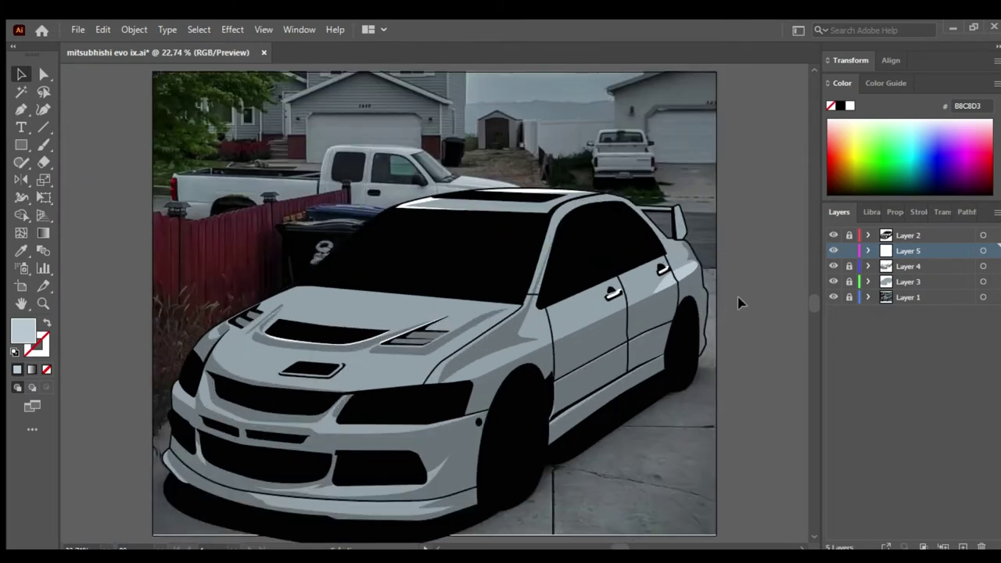
{"action": "key", "text": "i"}
{"action": "left_click", "coordinate": [682, 270]}
{"action": "key", "text": "v"}
- Toggle the fill layers to compare with the photo, then hide the vector artwork layers
{"action": "left_click", "coordinate": [832, 266]}
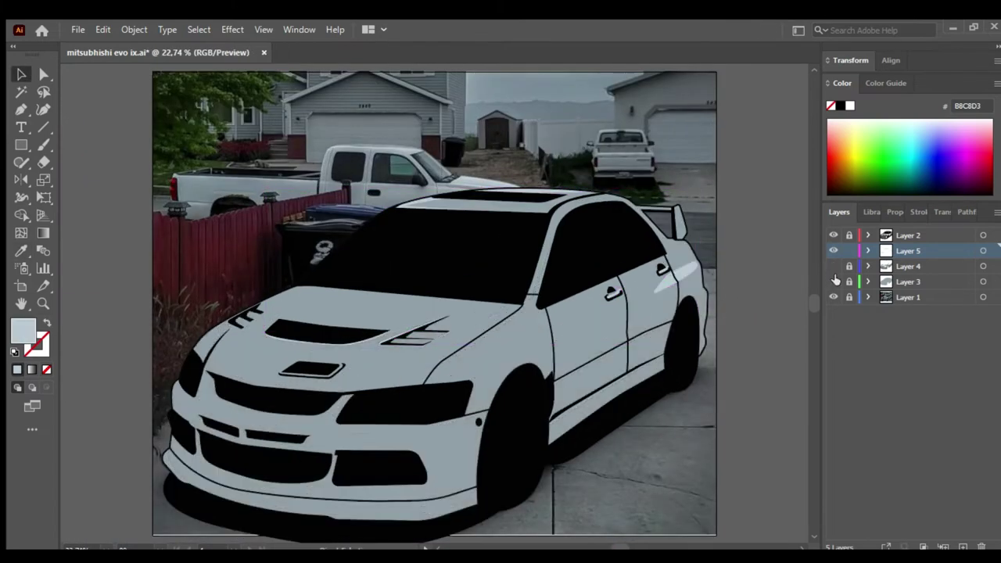
{"action": "left_click", "coordinate": [833, 282]}
{"action": "left_click", "coordinate": [833, 266]}
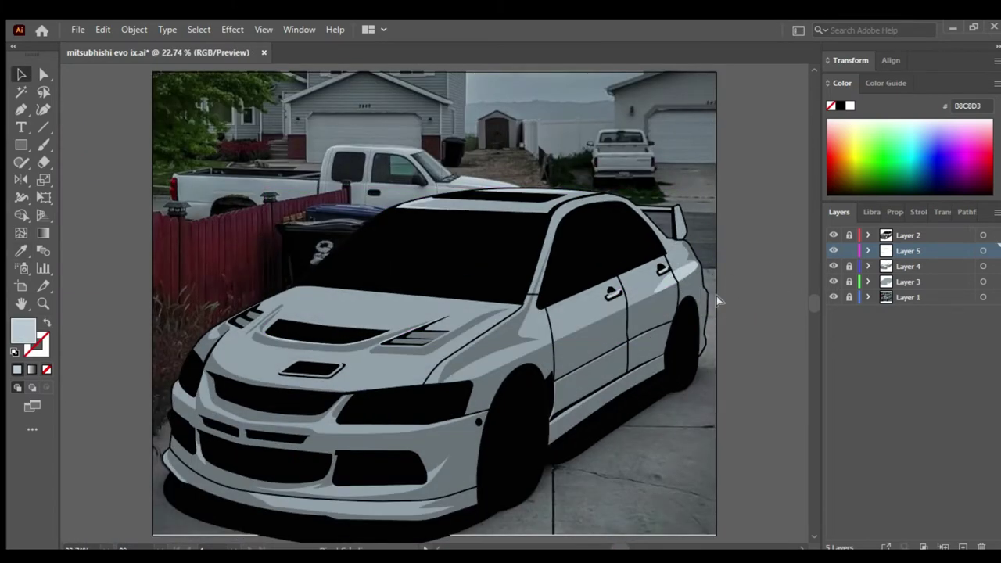
{"action": "left_click", "coordinate": [833, 281]}
{"action": "left_click", "coordinate": [832, 266]}
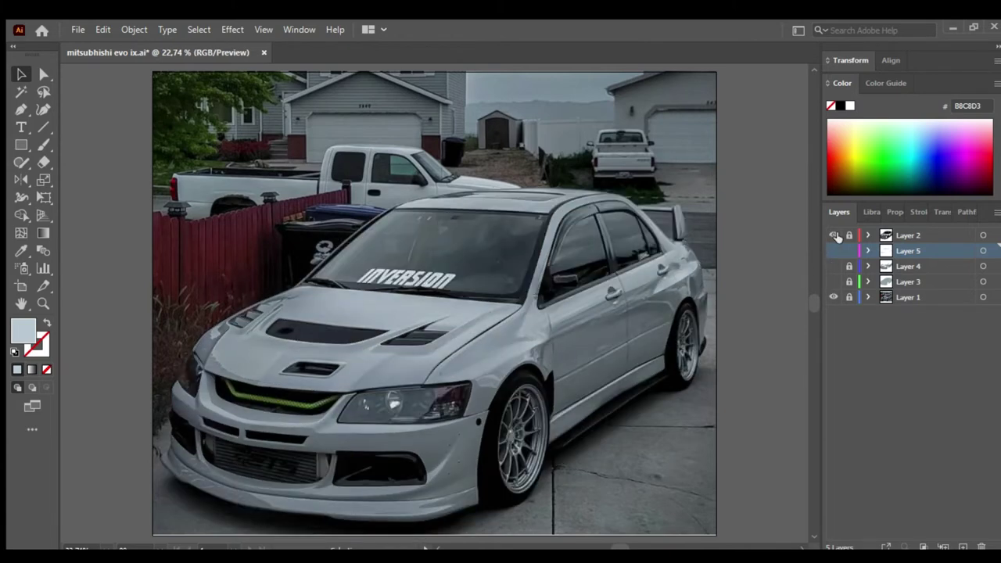
{"action": "left_click", "coordinate": [939, 282]}
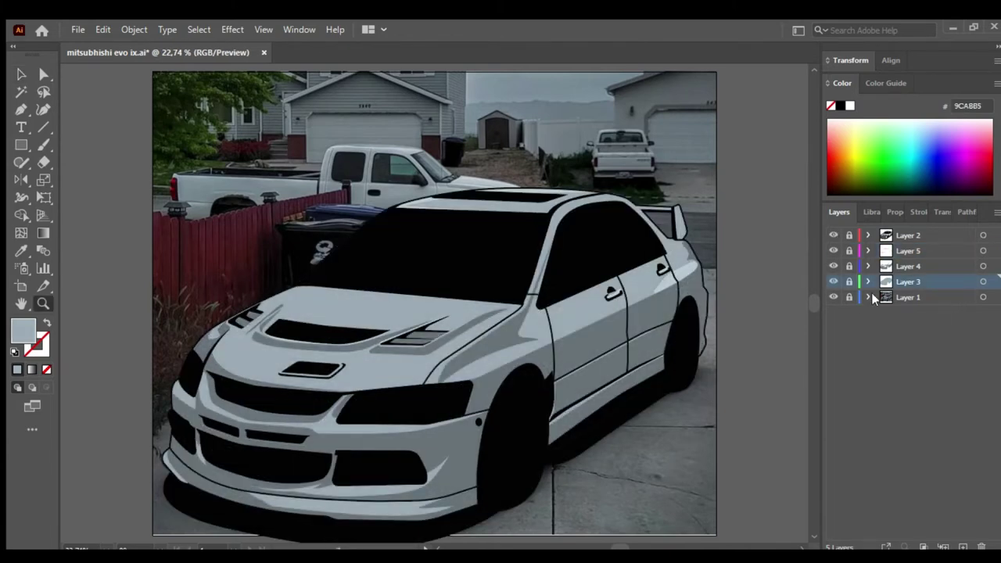
{"action": "left_click", "coordinate": [833, 281]}
- Create Layer 6 on top and zoom in on the front bumper
{"action": "left_click", "coordinate": [910, 235]}
{"action": "key", "text": "ctrl+l"}
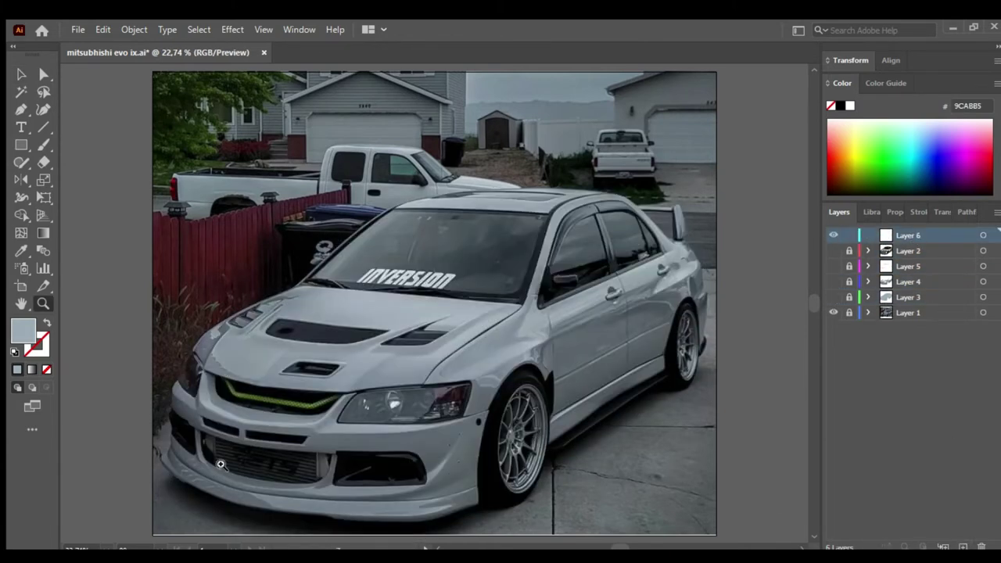
{"action": "scroll", "coordinate": [266, 298], "scroll_direction": "up", "scroll_amount": 5}
{"action": "scroll", "coordinate": [266, 298], "scroll_direction": "up", "scroll_amount": 2}
{"action": "scroll", "coordinate": [266, 298], "scroll_direction": "up", "scroll_amount": 1}
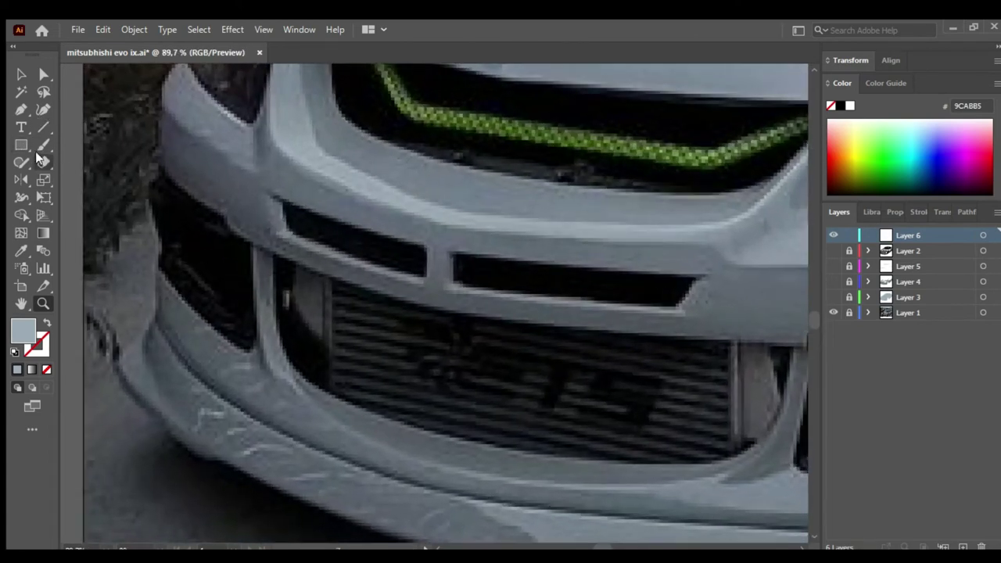
- Set the Paintbrush to no fill with a red stroke
{"action": "left_click", "coordinate": [37, 142]}
{"action": "left_click", "coordinate": [46, 369]}
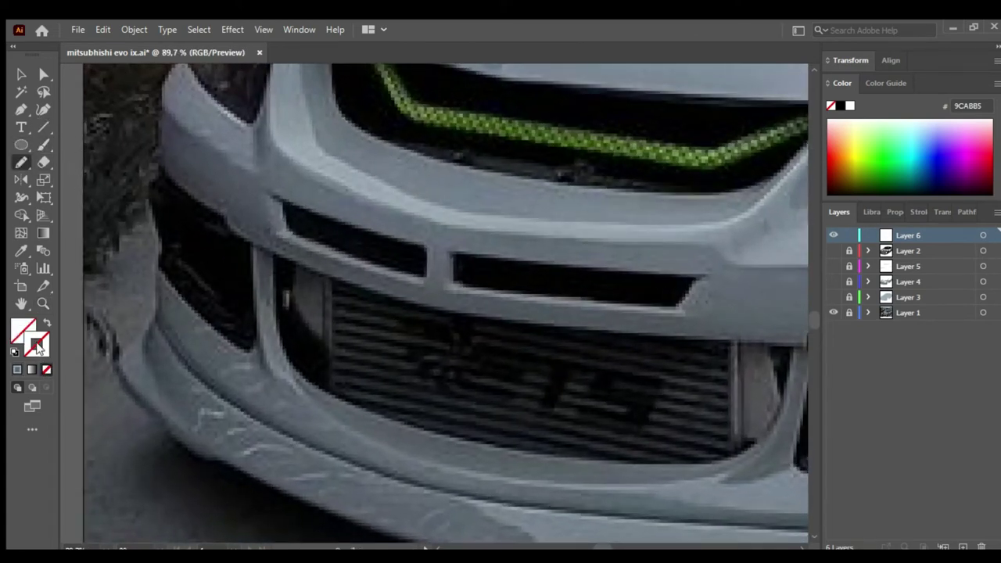
{"action": "left_click", "coordinate": [894, 212]}
{"action": "key", "text": "comma"}
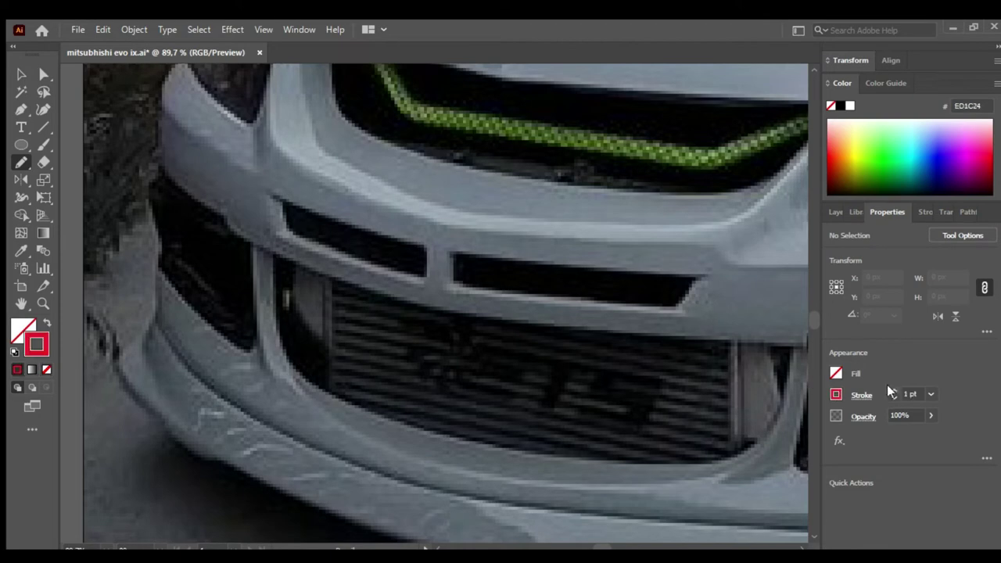
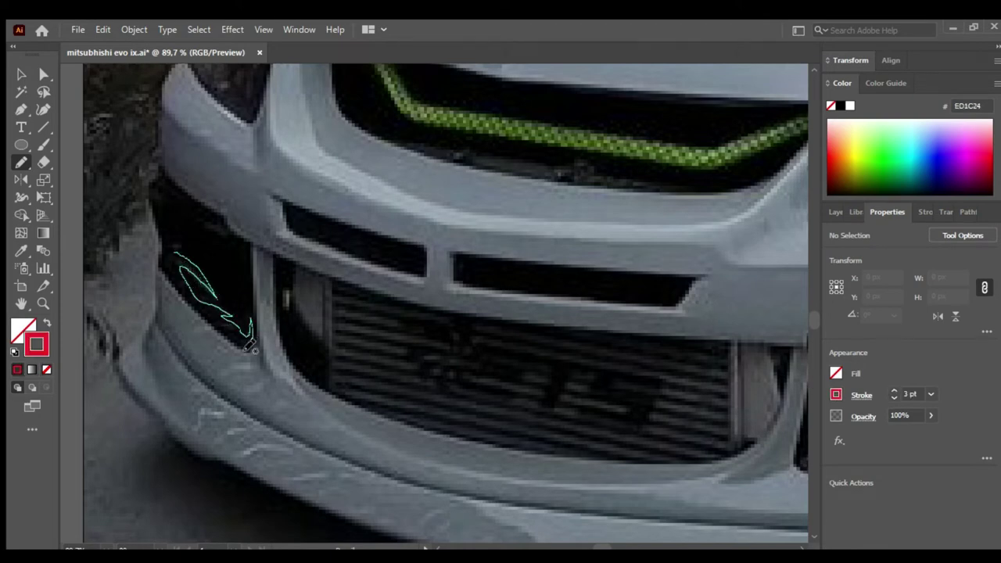
- Pencil-trace the dark shape in the left intake and the small shape above it
{"action": "left_click_drag", "start_coordinate": [166, 265], "coordinate": [276, 390]}
{"action": "left_click_drag", "start_coordinate": [309, 348], "coordinate": [336, 358]}
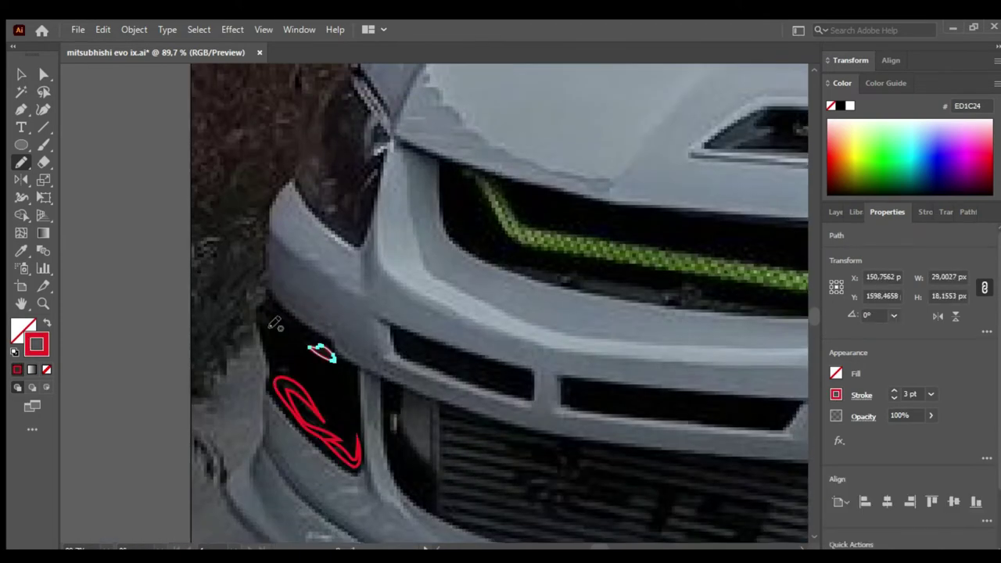
{"action": "left_click_drag", "start_coordinate": [750, 485], "coordinate": [377, 362]}
{"action": "left_click_drag", "start_coordinate": [513, 346], "coordinate": [461, 372]}
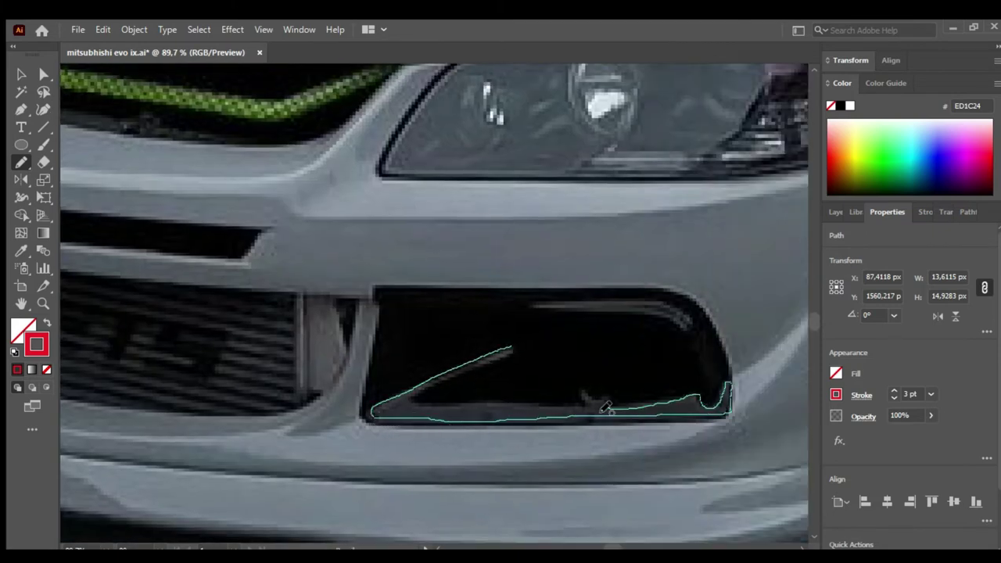
- Trace the dark shape and curved top strip in the right intake, then fit the artboard
{"action": "left_click_drag", "start_coordinate": [454, 384], "coordinate": [508, 350]}
{"action": "left_click_drag", "start_coordinate": [531, 302], "coordinate": [663, 302]}
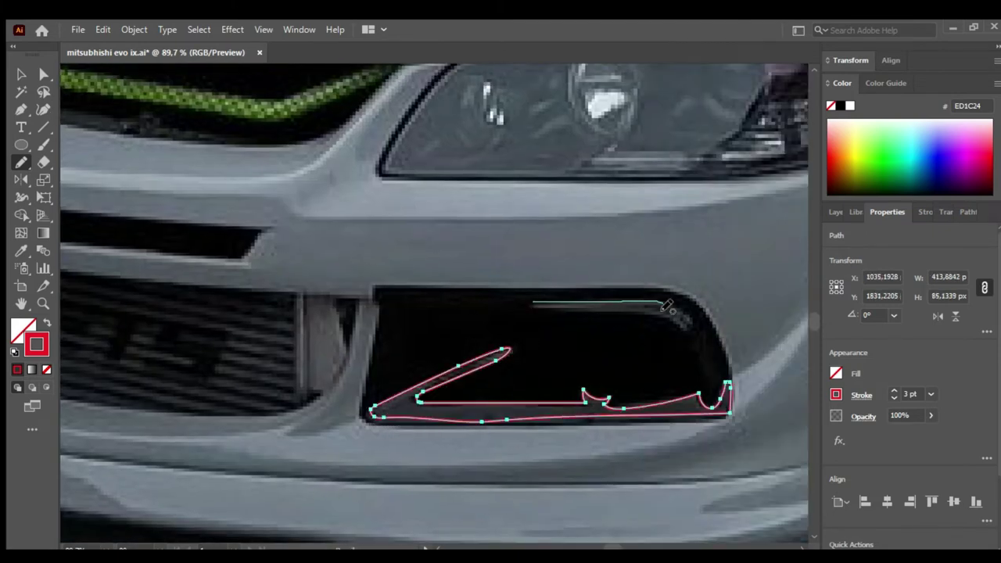
{"action": "left_click_drag", "start_coordinate": [588, 311], "coordinate": [540, 307]}
{"action": "key", "text": "ctrl+0"}
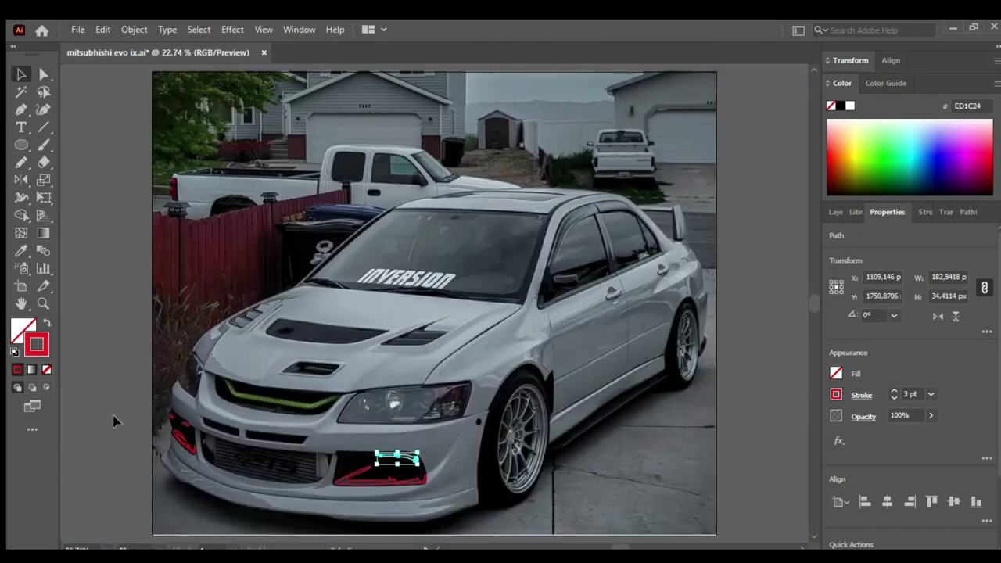
- Review the traced intake paths in the Layers panel, then zoom in on the front bumper
{"action": "key", "text": "F7"}
{"action": "key", "text": "ctrl+a"}
{"action": "left_click", "coordinate": [887, 212]}
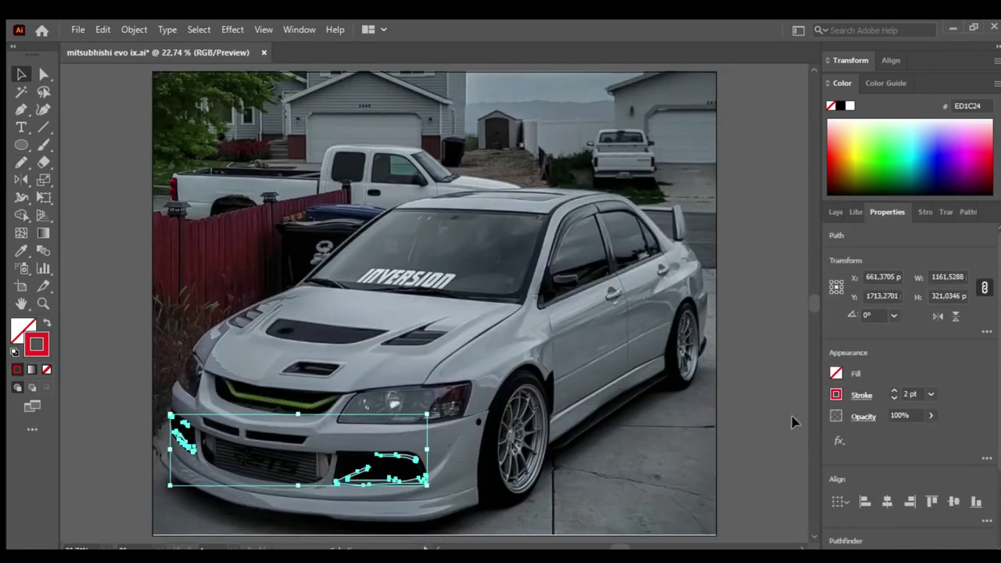
{"action": "key", "text": "ctrl+shift+a"}
{"action": "key", "text": "z"}
{"action": "left_click_drag", "start_coordinate": [228, 463], "coordinate": [321, 392]}
- Pen-outline the left grille side piece as a closed shape
{"action": "scroll", "coordinate": [320, 392], "scroll_direction": "up", "scroll_amount": 2}
{"action": "key", "text": "p"}
{"action": "left_click", "coordinate": [248, 301]}
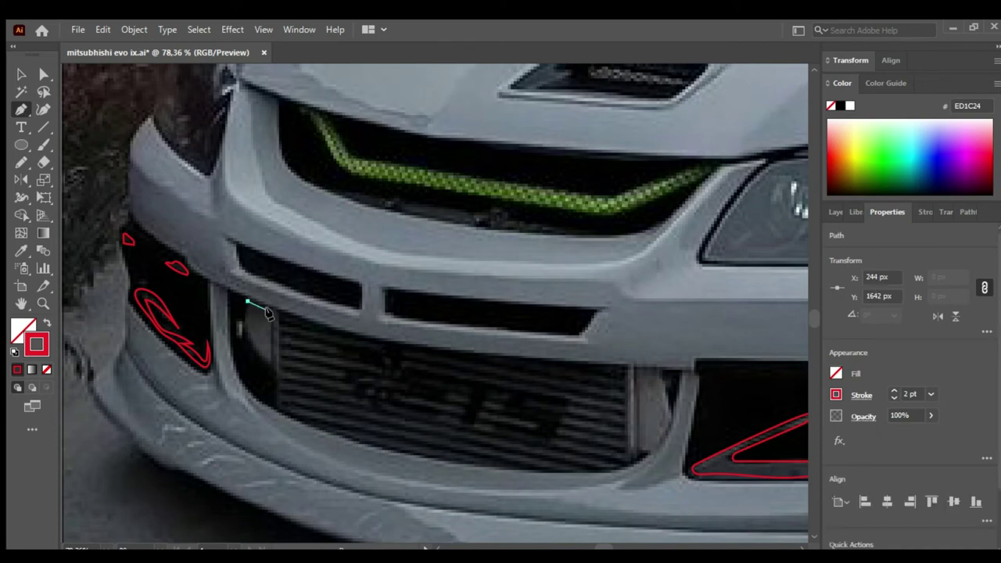
{"action": "left_click", "coordinate": [272, 311]}
{"action": "left_click", "coordinate": [271, 368]}
{"action": "left_click", "coordinate": [247, 301]}
{"action": "key", "text": "v"}
{"action": "left_click", "coordinate": [308, 363]}
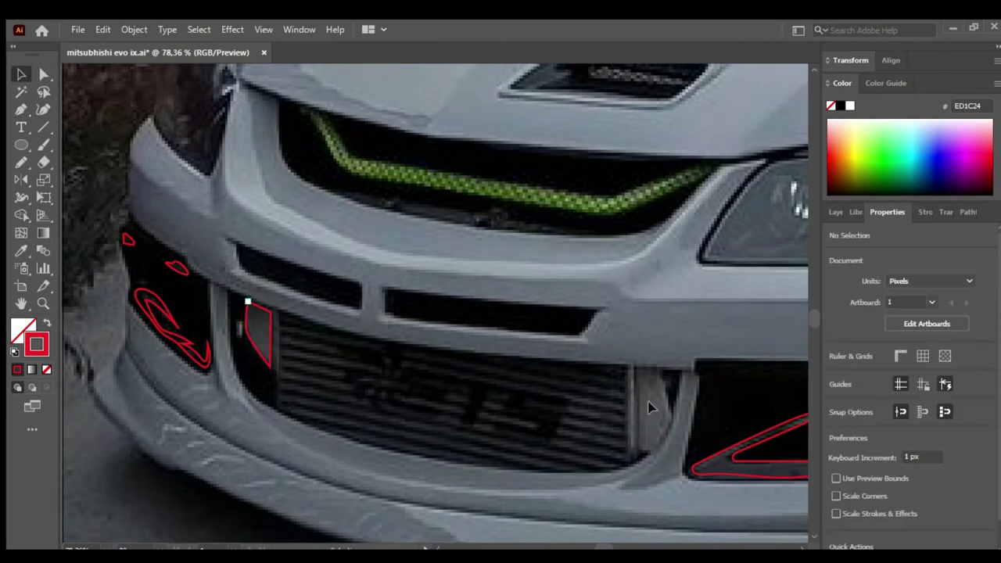
- Pen-outline the right grille side piece as a closed shape
{"action": "key", "text": "p"}
{"action": "left_click", "coordinate": [637, 372]}
{"action": "left_click", "coordinate": [643, 452]}
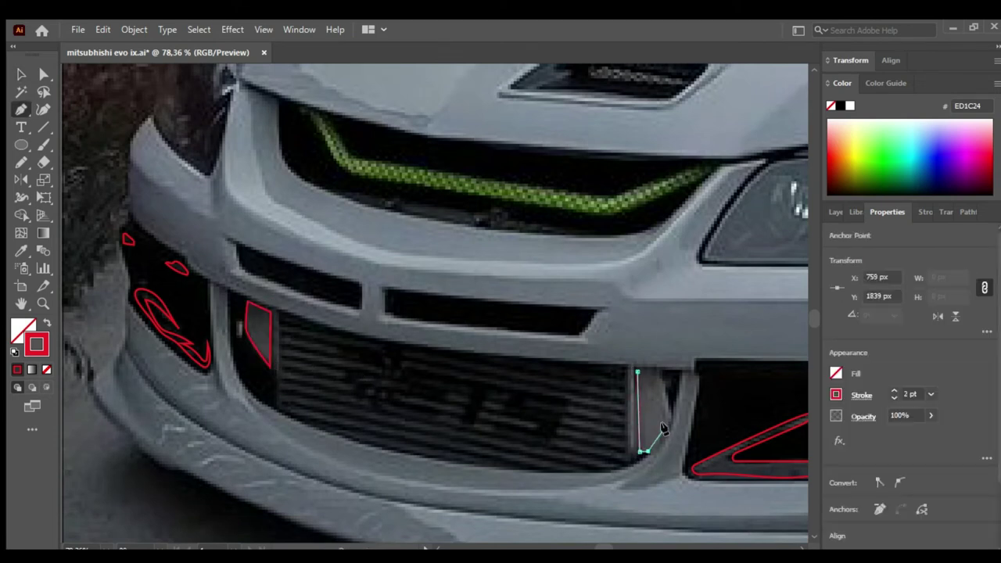
{"action": "left_click", "coordinate": [635, 372]}
{"action": "left_click", "coordinate": [319, 380], "text": "ctrl"}
- Draw a thin bar across the intercooler and repeat copies into a stack with Alt-drag and Ctrl+D
{"action": "key", "text": "m"}
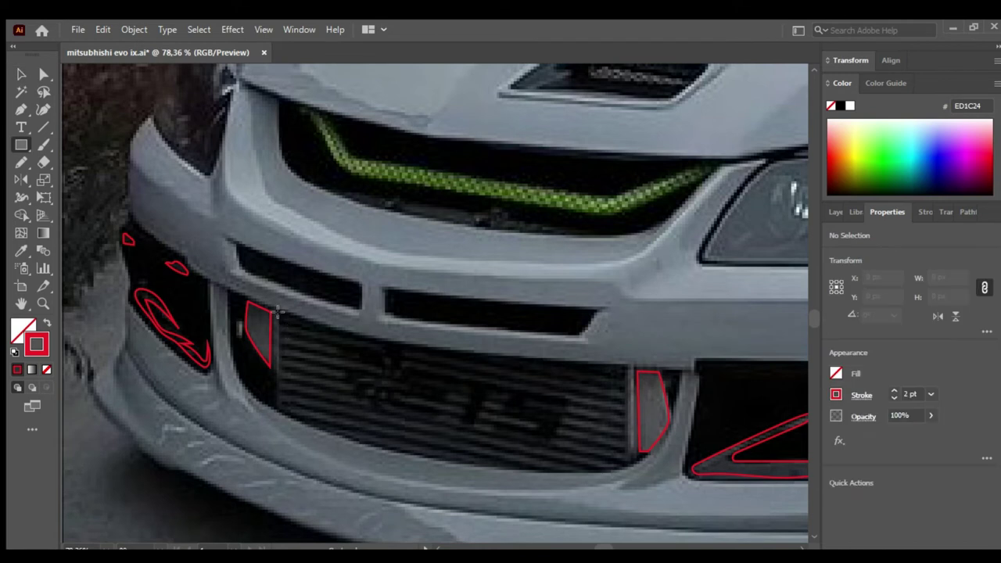
{"action": "left_click_drag", "start_coordinate": [287, 407], "coordinate": [623, 413]}
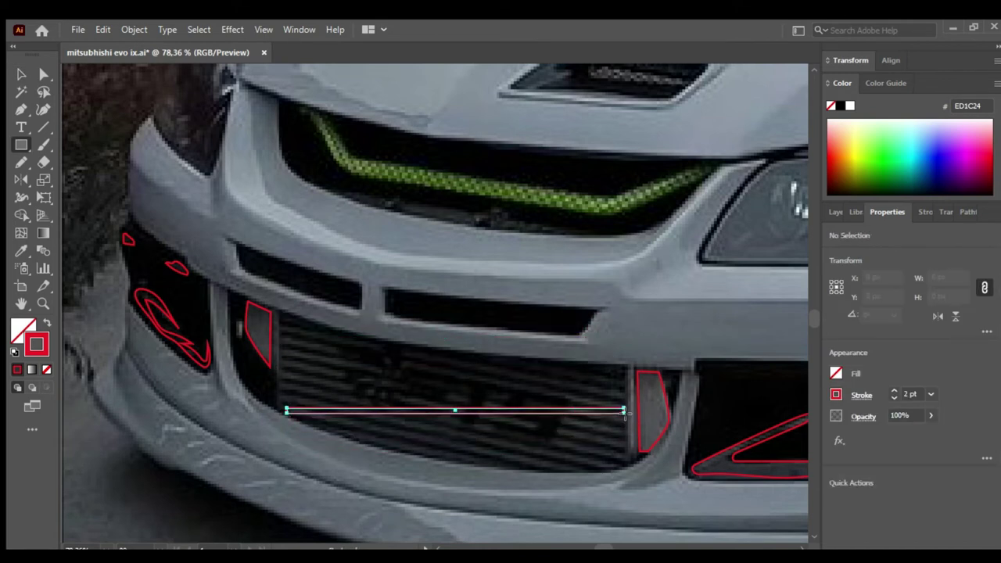
{"action": "key", "text": "v"}
{"action": "left_click_drag", "start_coordinate": [440, 413], "coordinate": [467, 462]}
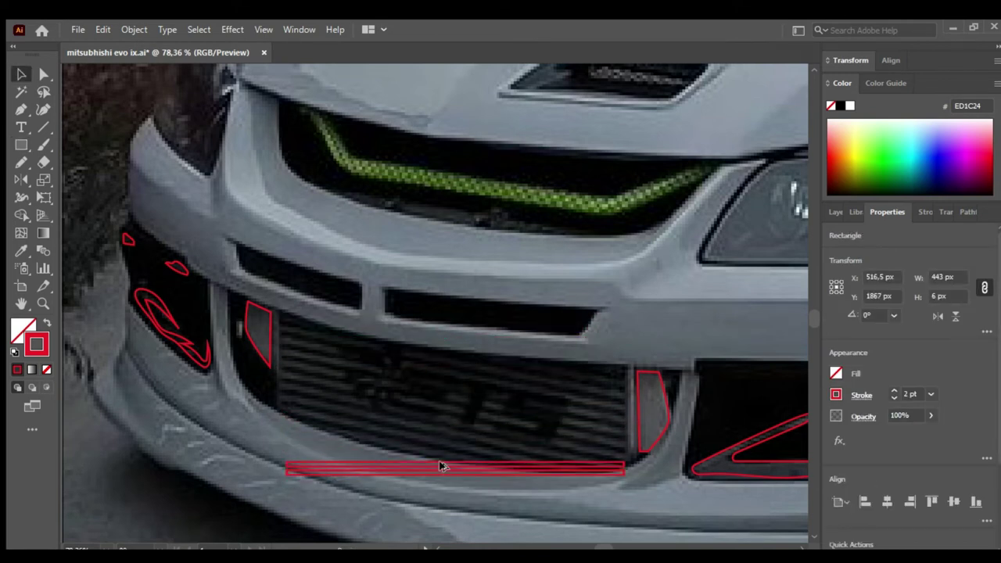
{"action": "key", "text": "ctrl+d"}
{"action": "key", "text": "ctrl+d"}
{"action": "key", "text": "ctrl+d"}
{"action": "key", "text": "ctrl+d"}
{"action": "key", "text": "ctrl+d"}
{"action": "key", "text": "ctrl+d"}
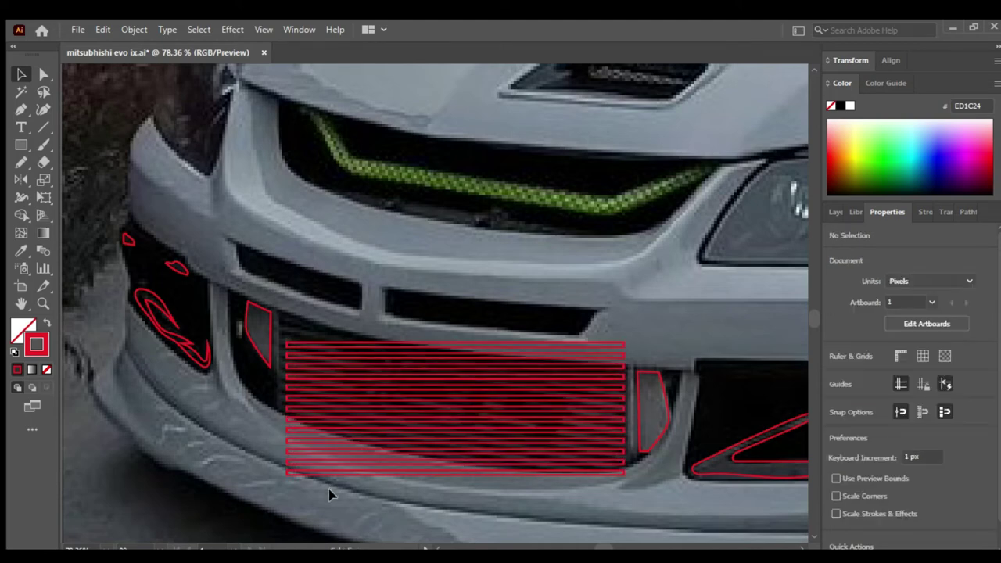
- Group the stacked bars, position them over the intercooler and skew them to match the grille
{"action": "left_click_drag", "start_coordinate": [333, 495], "coordinate": [338, 335]}
{"action": "key", "text": "ctrl+g"}
{"action": "left_click_drag", "start_coordinate": [321, 395], "coordinate": [317, 368]}
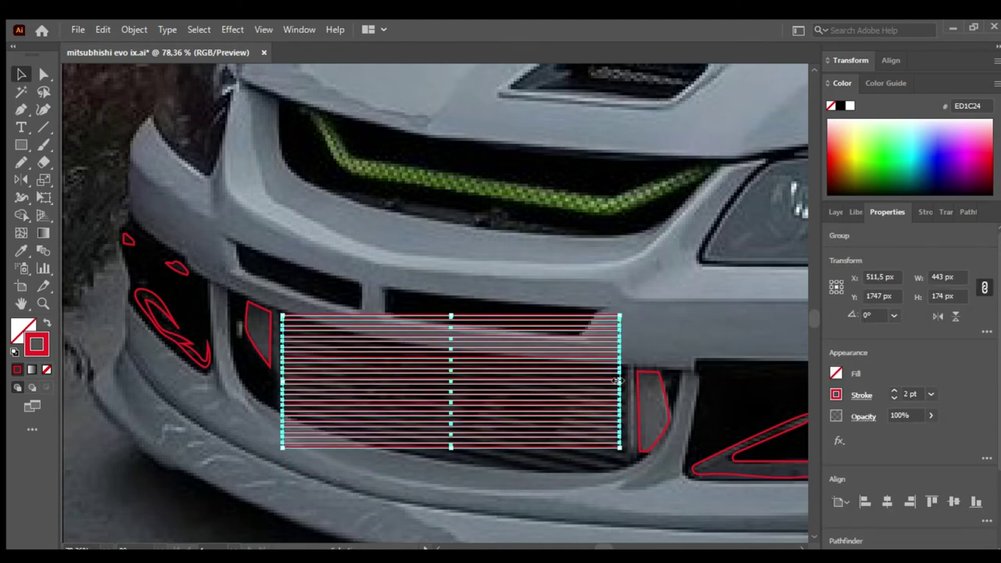
{"action": "left_click_drag", "start_coordinate": [620, 383], "coordinate": [617, 442]}
{"action": "key", "text": "e"}
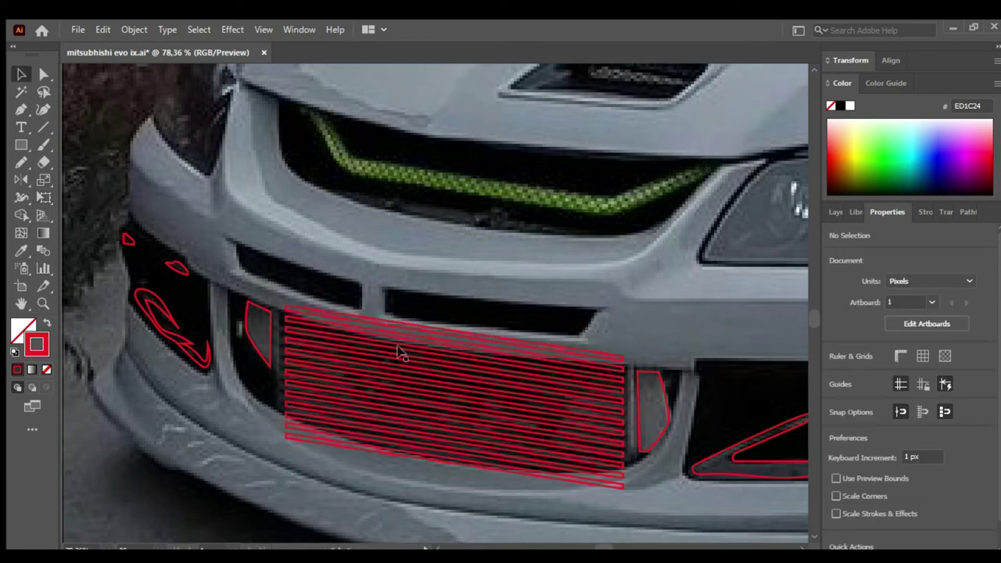
- Pen-trace the curved outline of the intercooler opening as a closed path
{"action": "left_click", "coordinate": [283, 319]}
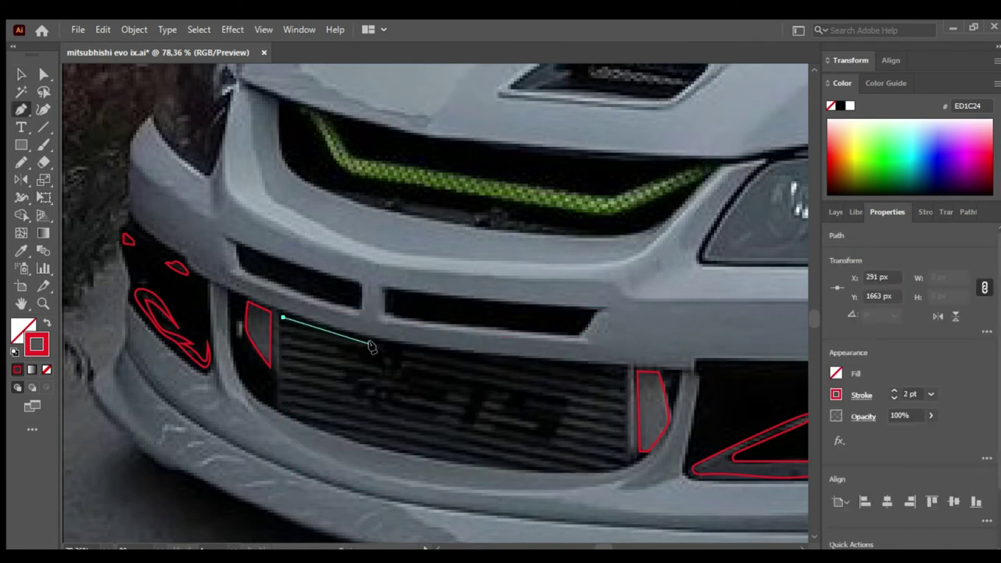
{"action": "left_click", "coordinate": [374, 346]}
{"action": "left_click", "coordinate": [624, 369]}
{"action": "left_click", "coordinate": [623, 462]}
{"action": "left_click_drag", "start_coordinate": [522, 470], "coordinate": [473, 464]}
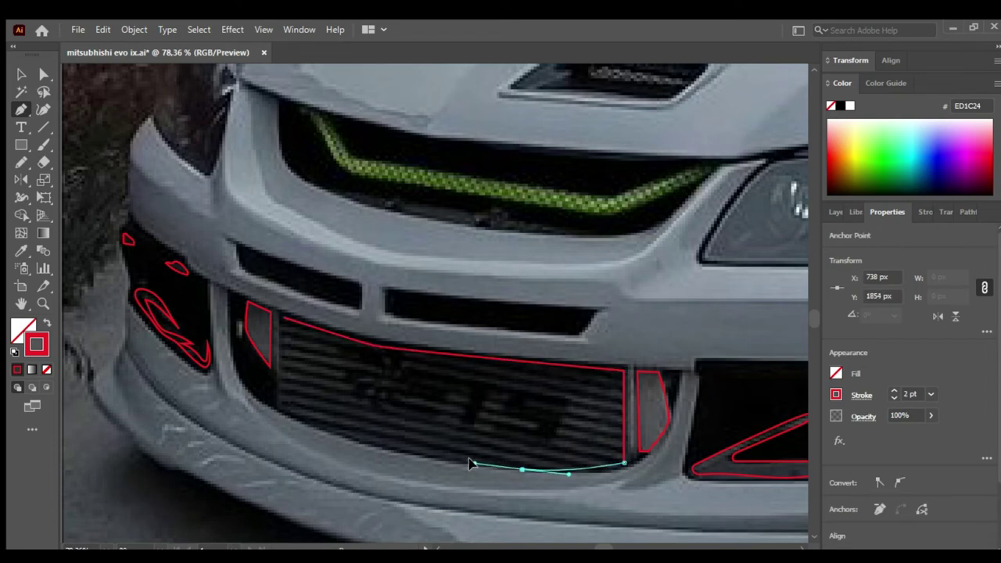
{"action": "left_click_drag", "start_coordinate": [283, 410], "coordinate": [234, 381]}
{"action": "left_click", "coordinate": [283, 320]}
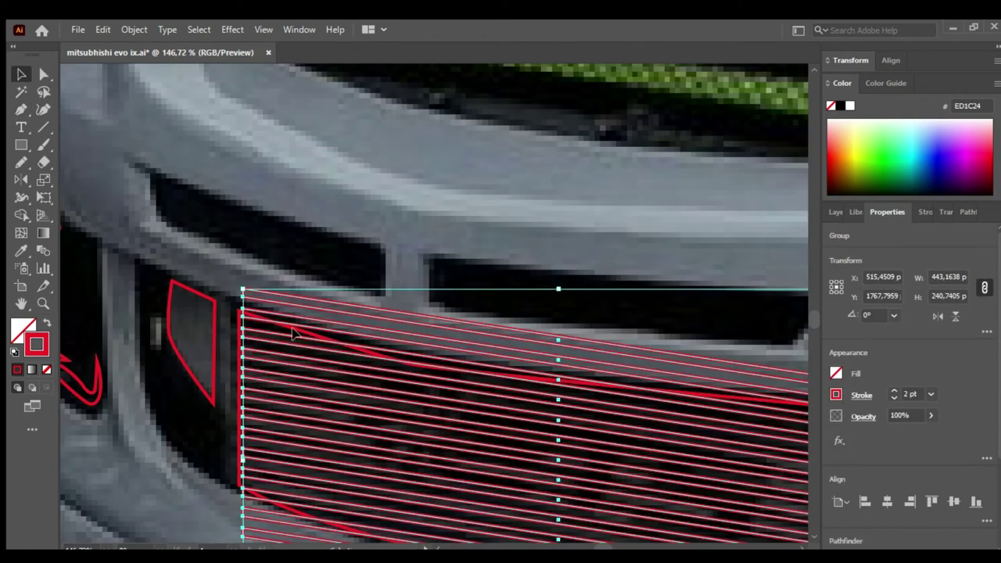
- Clip the bar group to the intercooler outline with a clipping mask
{"action": "left_click", "coordinate": [294, 333]}
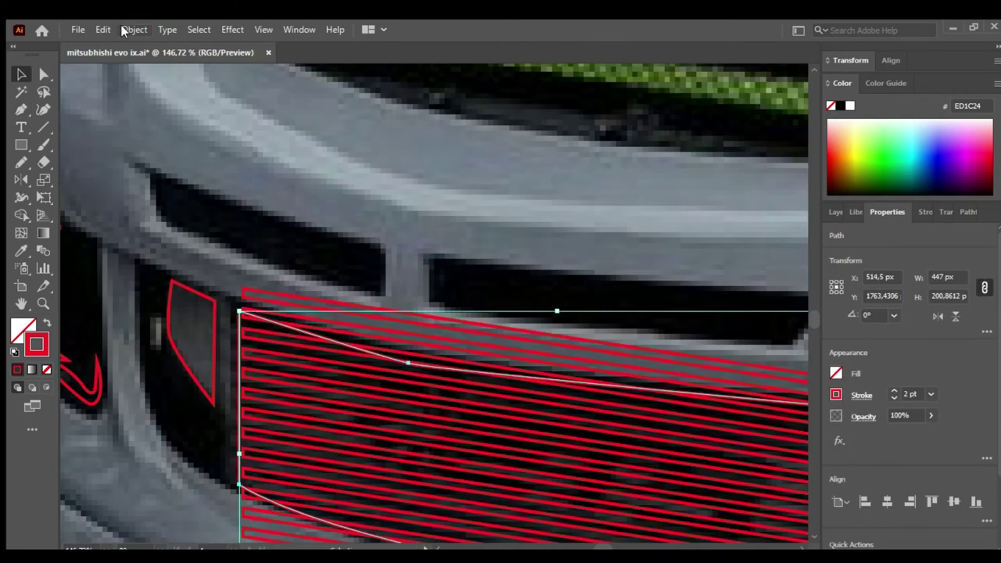
{"action": "left_click", "coordinate": [322, 342], "text": "shift"}
{"action": "left_click", "coordinate": [246, 437], "text": "shift"}
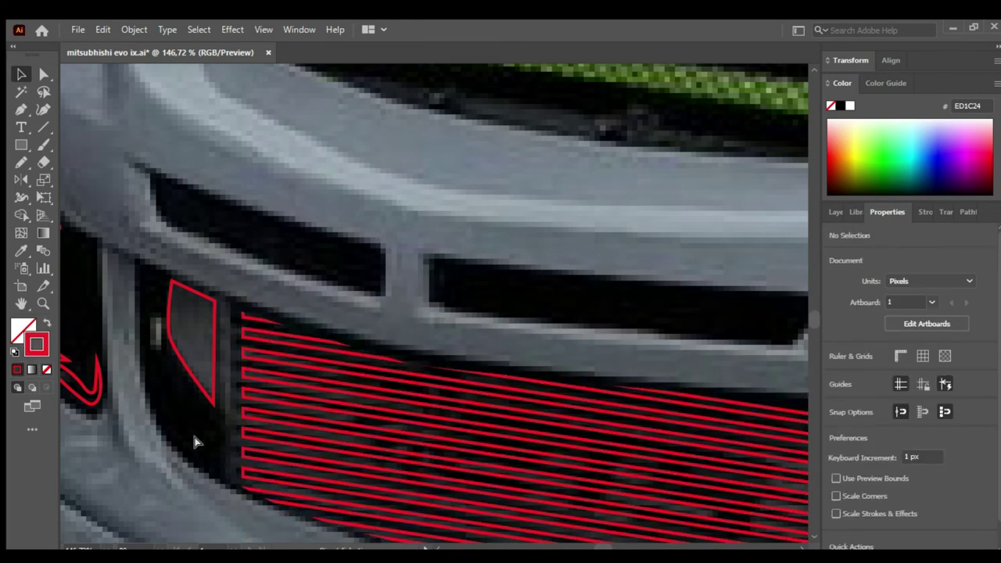
{"action": "scroll", "coordinate": [420, 375], "scroll_direction": "down", "scroll_amount": 3}
{"action": "scroll", "coordinate": [346, 297], "scroll_direction": "up", "scroll_amount": 2}
- Pen-draw a thin vertical piece at the grille's right edge
{"action": "key", "text": "p"}
{"action": "left_click", "coordinate": [346, 299]}
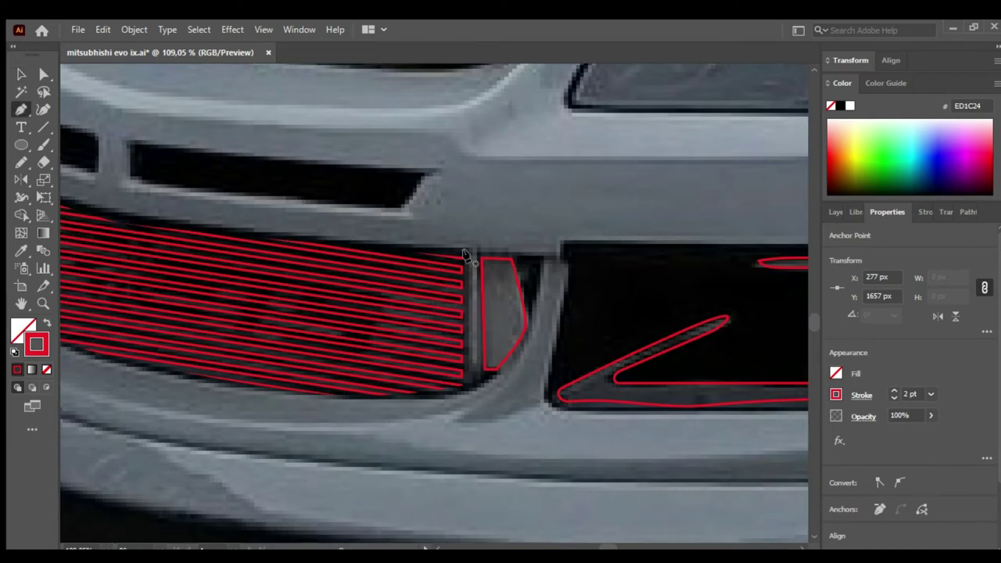
{"action": "left_click", "coordinate": [469, 383]}
{"action": "left_click", "coordinate": [469, 255]}
{"action": "key", "text": "ctrl+shift+a"}
{"action": "scroll", "coordinate": [494, 368], "scroll_direction": "down", "scroll_amount": 5}
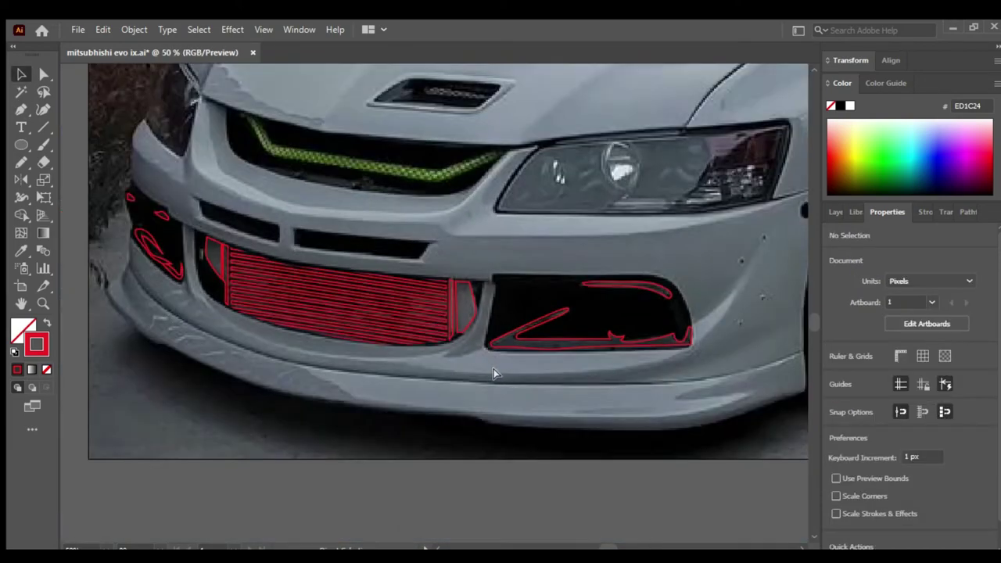
{"action": "scroll", "coordinate": [611, 487], "scroll_direction": "up", "scroll_amount": 6}
{"action": "scroll", "coordinate": [612, 487], "scroll_direction": "down", "scroll_amount": 3}
- Give the traced intake shapes and clipped grille bars black and grey fills in Isolation Mode
{"action": "left_click", "coordinate": [835, 212]}
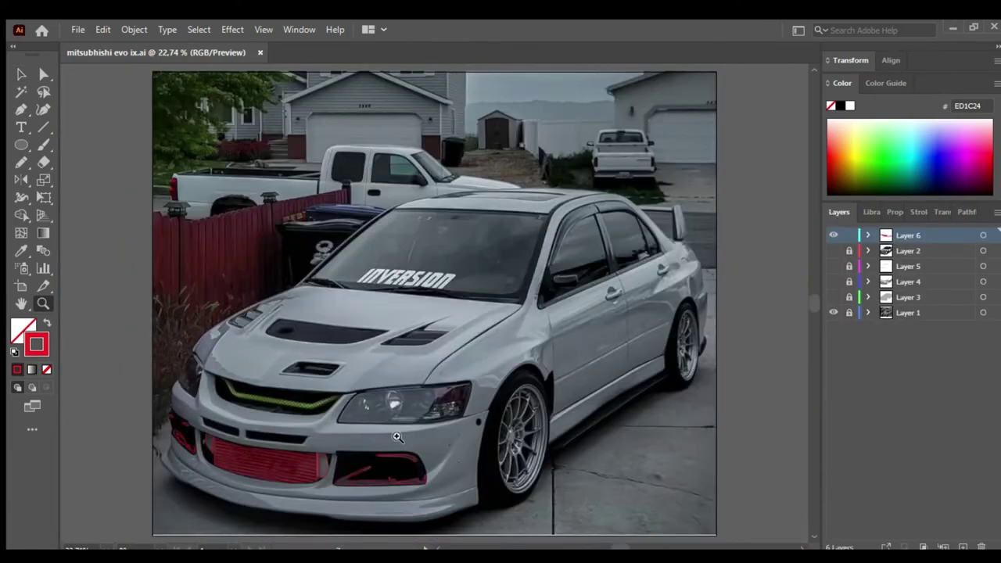
{"action": "scroll", "coordinate": [413, 383], "scroll_direction": "up", "scroll_amount": 2}
{"action": "left_click", "coordinate": [129, 353]}
{"action": "scroll", "coordinate": [369, 421], "scroll_direction": "up", "scroll_amount": 2}
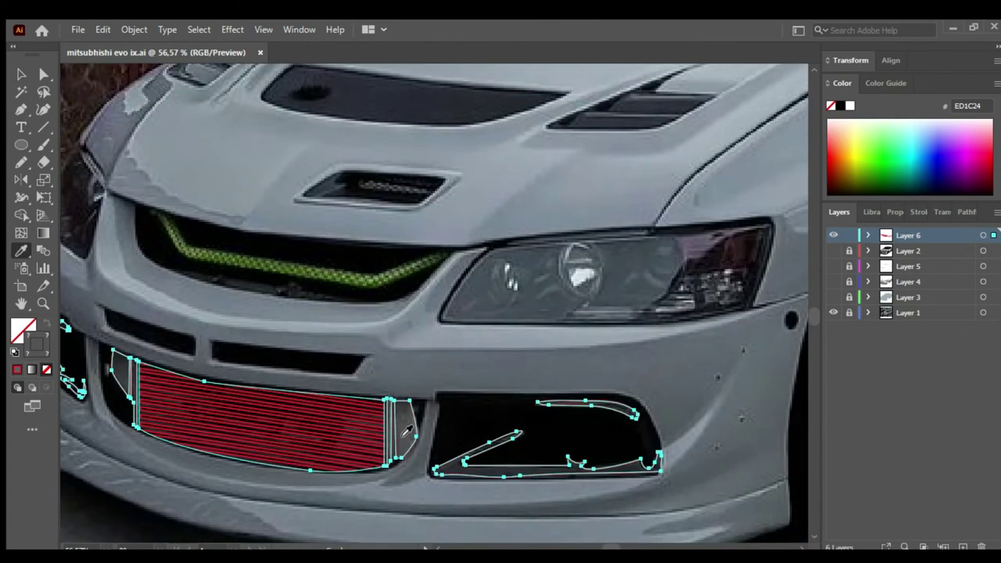
{"action": "left_click", "coordinate": [364, 449]}
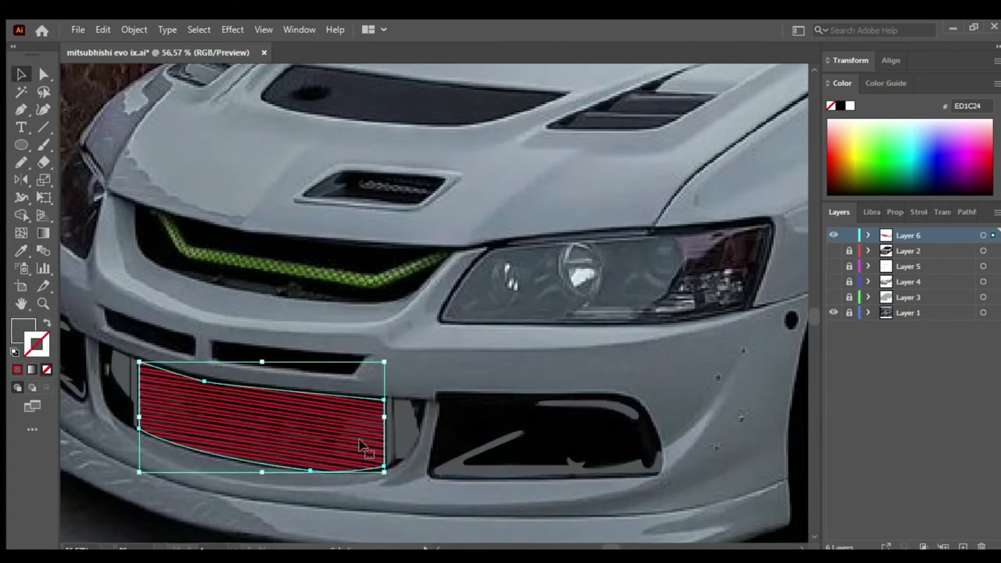
{"action": "double_click", "coordinate": [357, 458]}
{"action": "key", "text": "Escape"}
- Zoom in on the bumper and set the fill to None for new paths
{"action": "scroll", "coordinate": [343, 228], "scroll_direction": "up", "scroll_amount": 5}
{"action": "scroll", "coordinate": [353, 391], "scroll_direction": "down", "scroll_amount": 3}
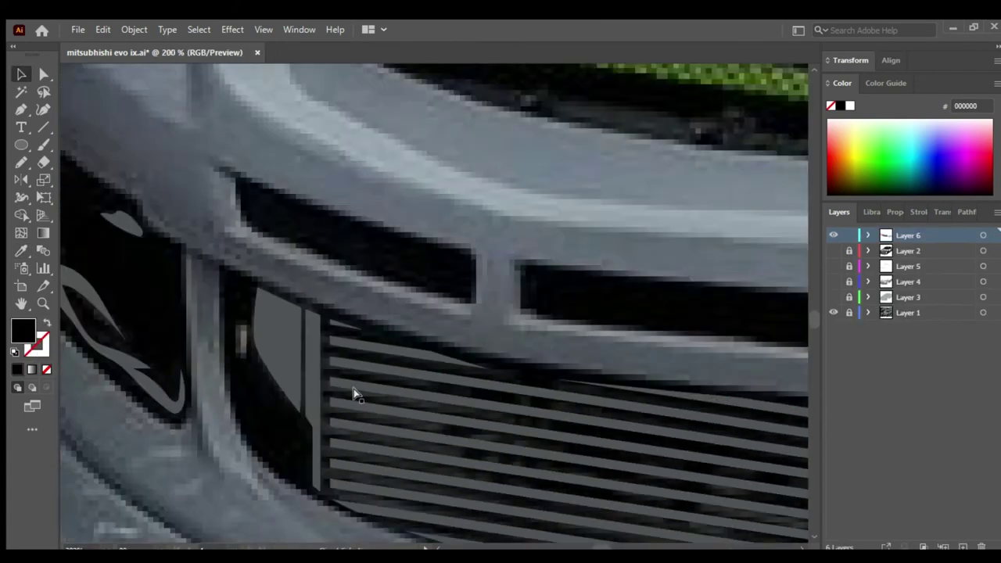
{"action": "scroll", "coordinate": [352, 391], "scroll_direction": "down", "scroll_amount": 4}
{"action": "key", "text": "z"}
{"action": "scroll", "coordinate": [475, 483], "scroll_direction": "up", "scroll_amount": 4}
{"action": "scroll", "coordinate": [391, 302], "scroll_direction": "up", "scroll_amount": 1}
{"action": "scroll", "coordinate": [308, 357], "scroll_direction": "up", "scroll_amount": 2}
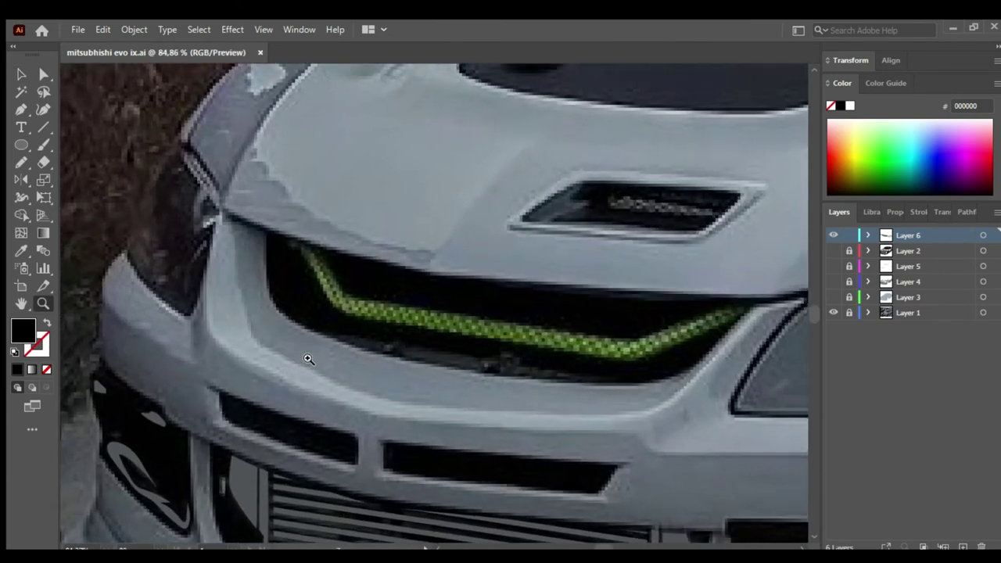
{"action": "scroll", "coordinate": [206, 297], "scroll_direction": "up", "scroll_amount": 2}
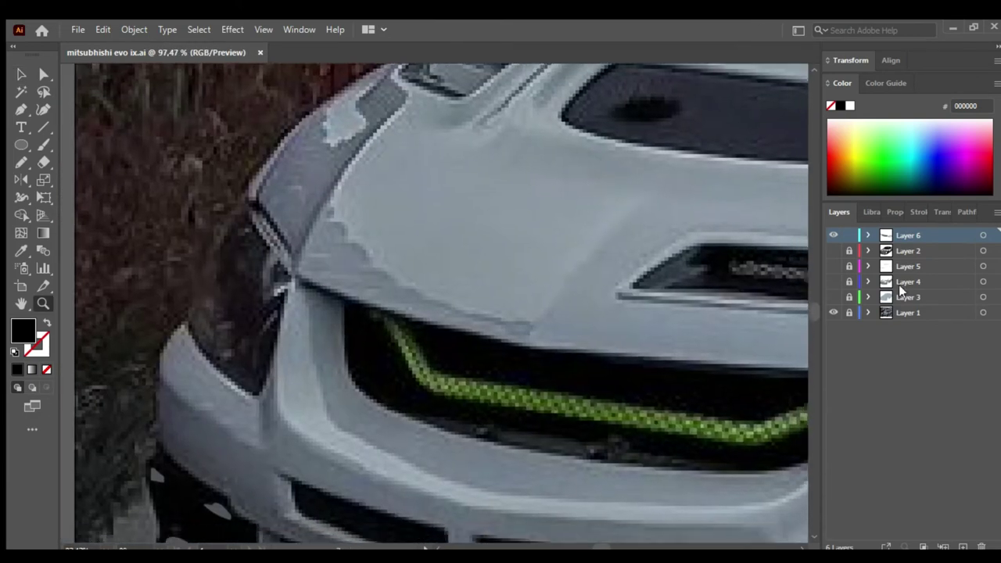
{"action": "left_click", "coordinate": [46, 369]}
{"action": "left_click", "coordinate": [894, 212]}
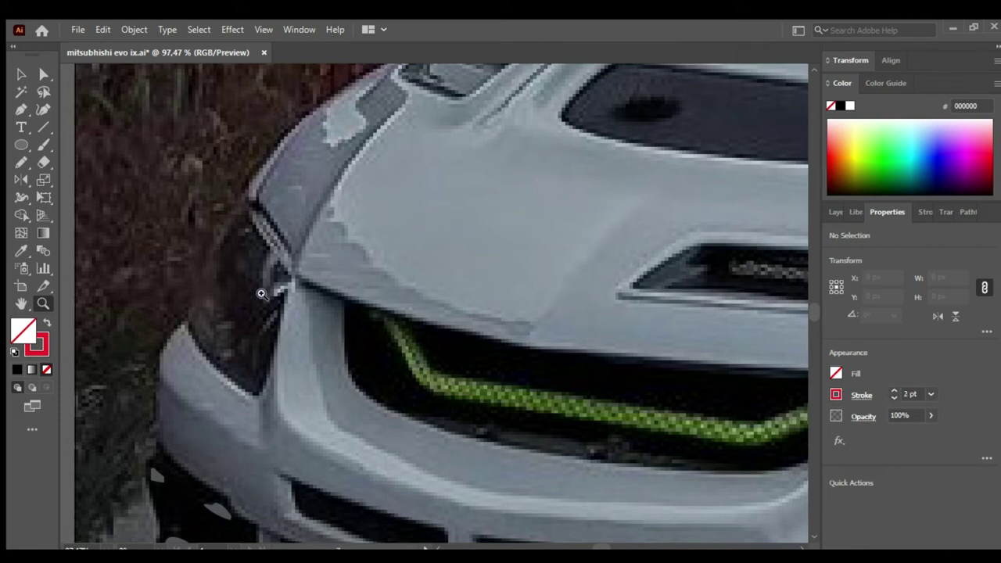
- Trace the left headlight's edge and part of its inner shape
{"action": "key", "text": "p"}
{"action": "left_click", "coordinate": [250, 209]}
{"action": "left_click", "coordinate": [271, 232]}
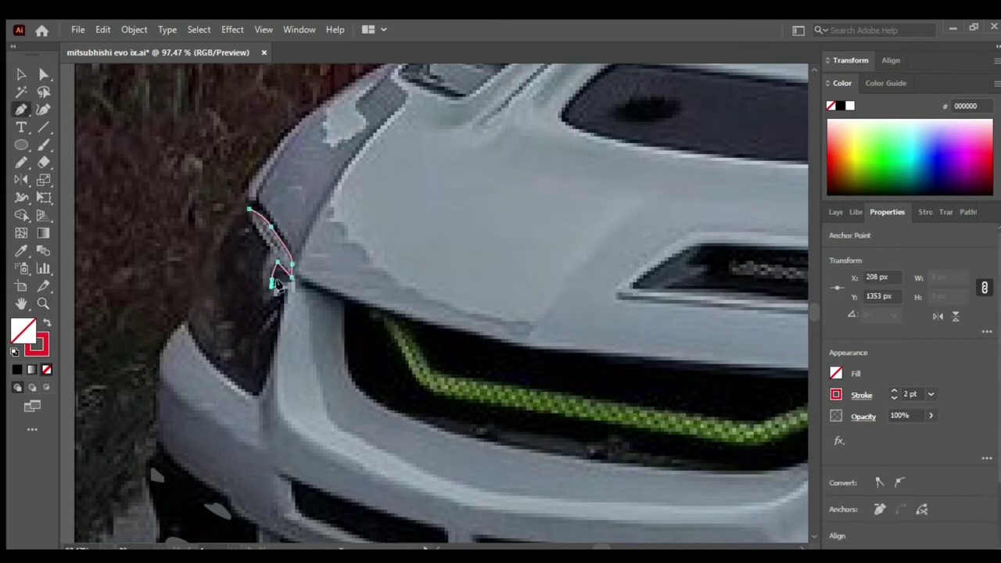
{"action": "key", "text": "v"}
{"action": "left_click", "coordinate": [215, 309]}
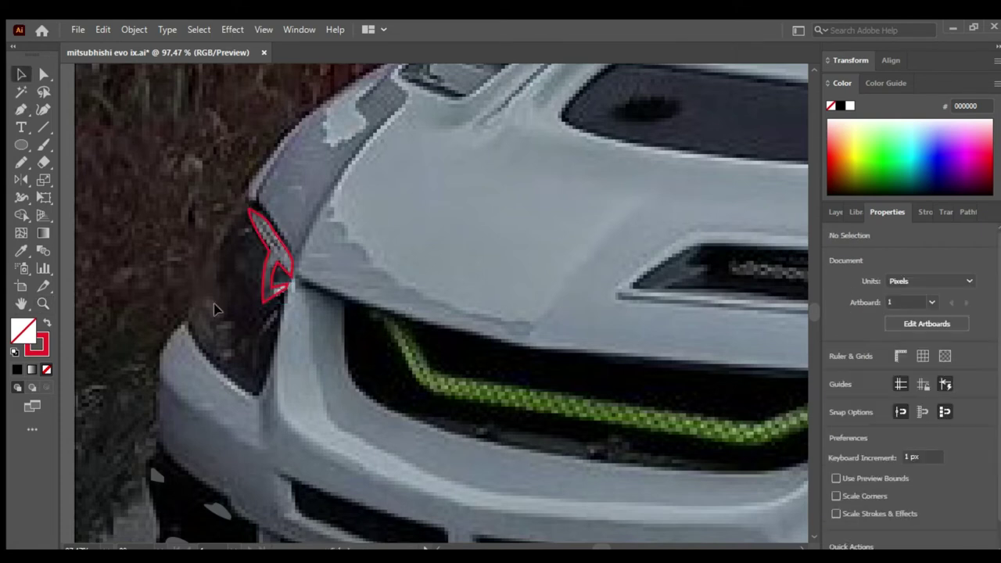
{"action": "key", "text": "n"}
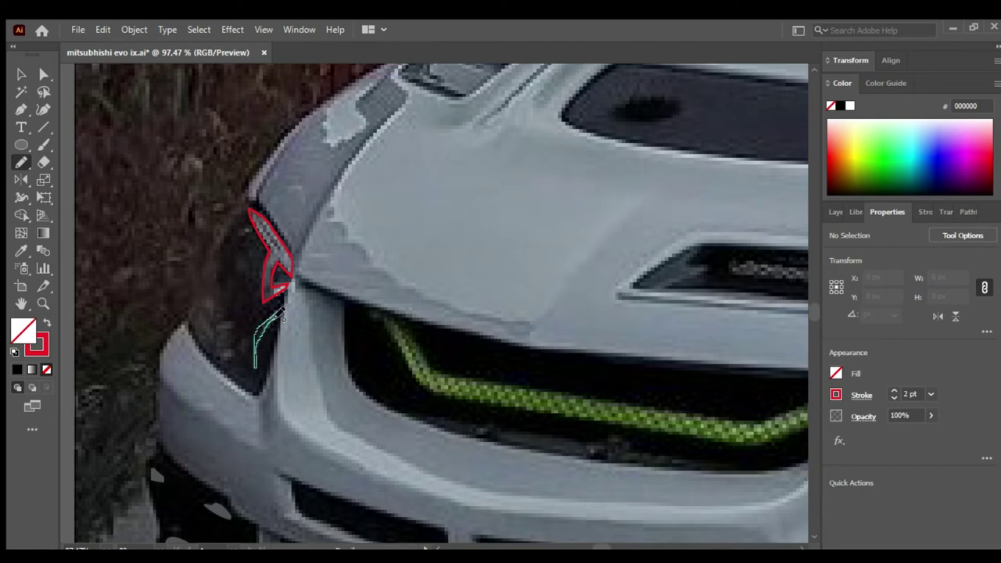
{"action": "left_click_drag", "start_coordinate": [279, 314], "coordinate": [277, 316]}
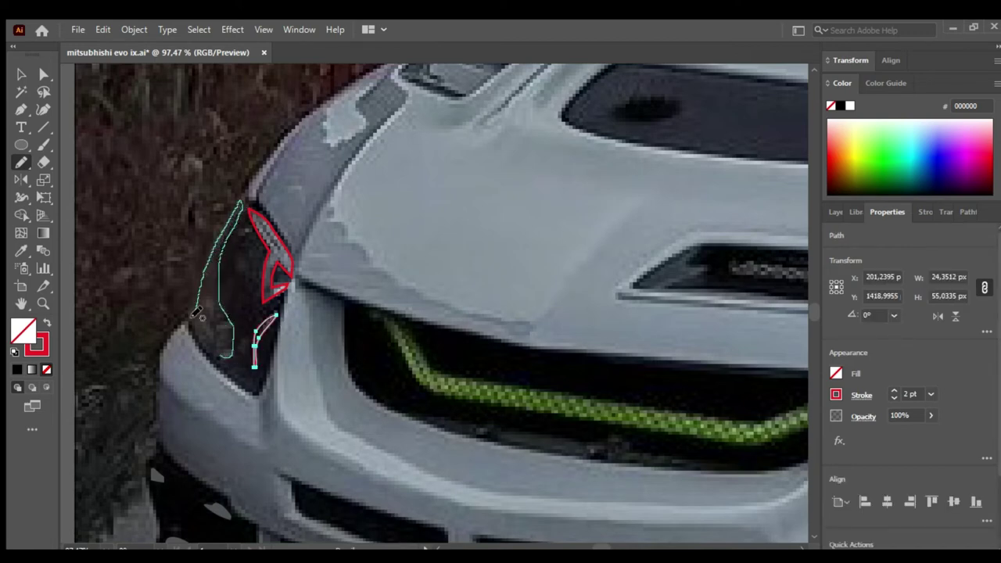
- Trace the thin curved strip along the grille's lower edge
{"action": "key", "text": "p"}
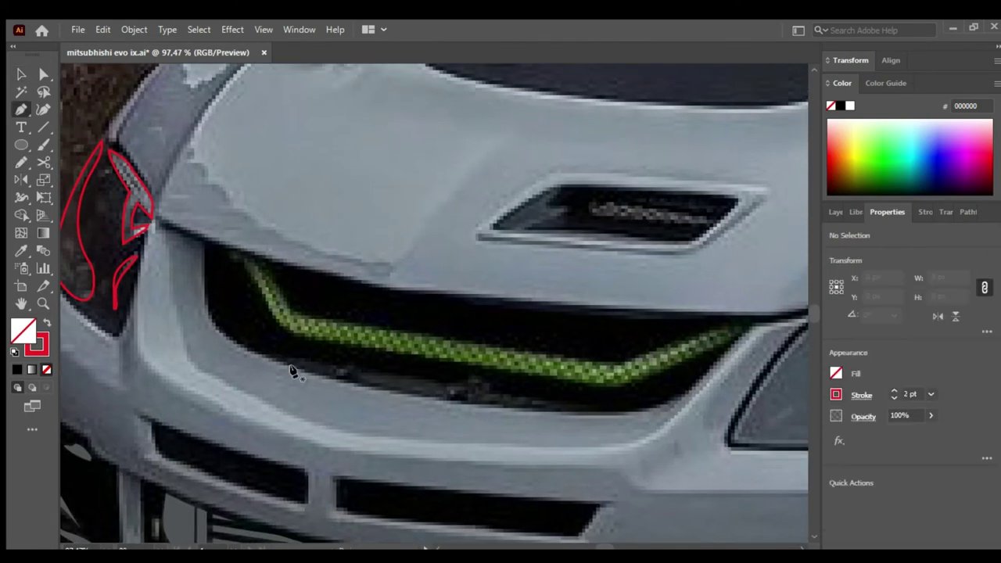
{"action": "left_click", "coordinate": [277, 357]}
{"action": "left_click", "coordinate": [576, 407]}
{"action": "left_click_drag", "start_coordinate": [277, 356], "coordinate": [368, 398]}
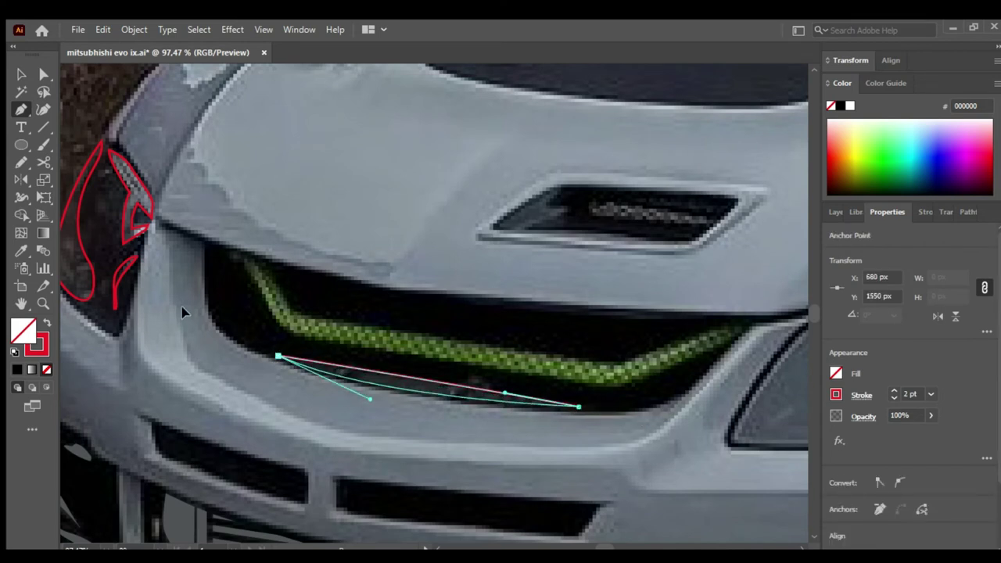
{"action": "key", "text": "v"}
{"action": "left_click_drag", "start_coordinate": [242, 322], "coordinate": [224, 373]}
{"action": "key", "text": "p"}
- Pen-trace the grille stripe as a closed chevron-shaped outline
{"action": "left_click", "coordinate": [221, 310]}
{"action": "left_click", "coordinate": [255, 323]}
{"action": "left_click", "coordinate": [278, 363]}
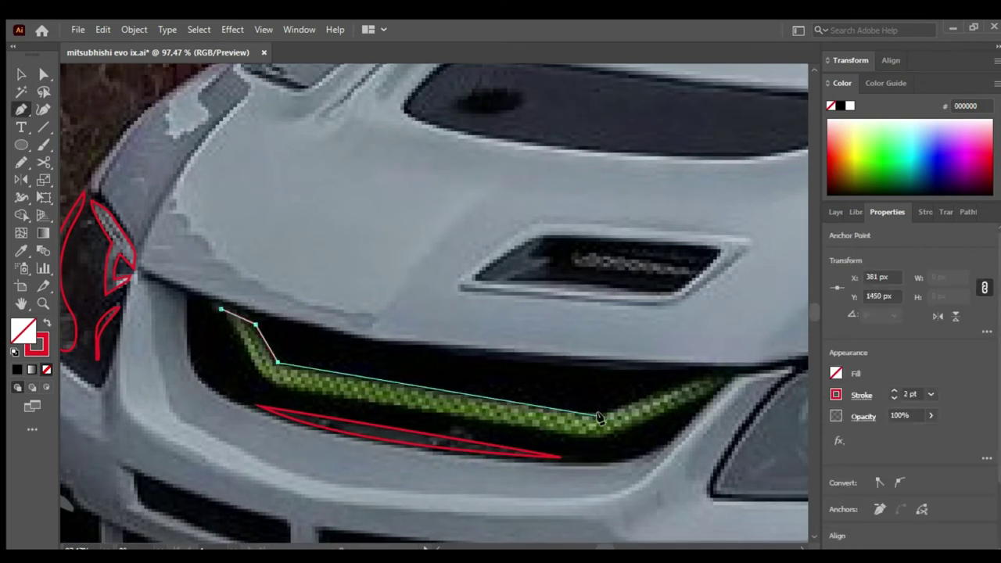
{"action": "left_click", "coordinate": [601, 416]}
{"action": "left_click", "coordinate": [702, 377]}
{"action": "left_click", "coordinate": [605, 440]}
{"action": "left_click", "coordinate": [266, 383]}
{"action": "left_click", "coordinate": [221, 310]}
- Round the grille stripe's corners and fill it with the photo's green
{"action": "key", "text": "v"}
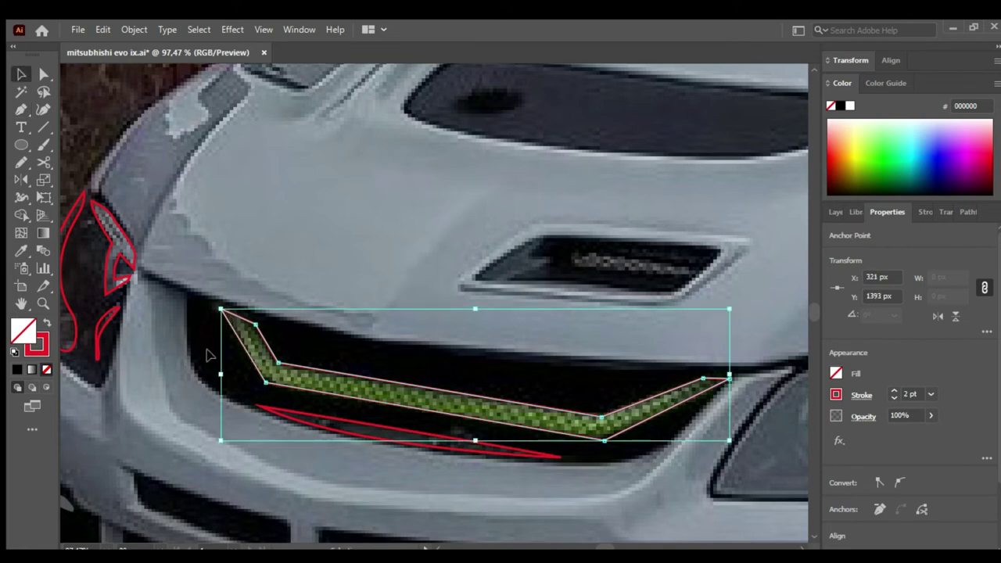
{"action": "key", "text": "a"}
{"action": "left_click", "coordinate": [271, 369]}
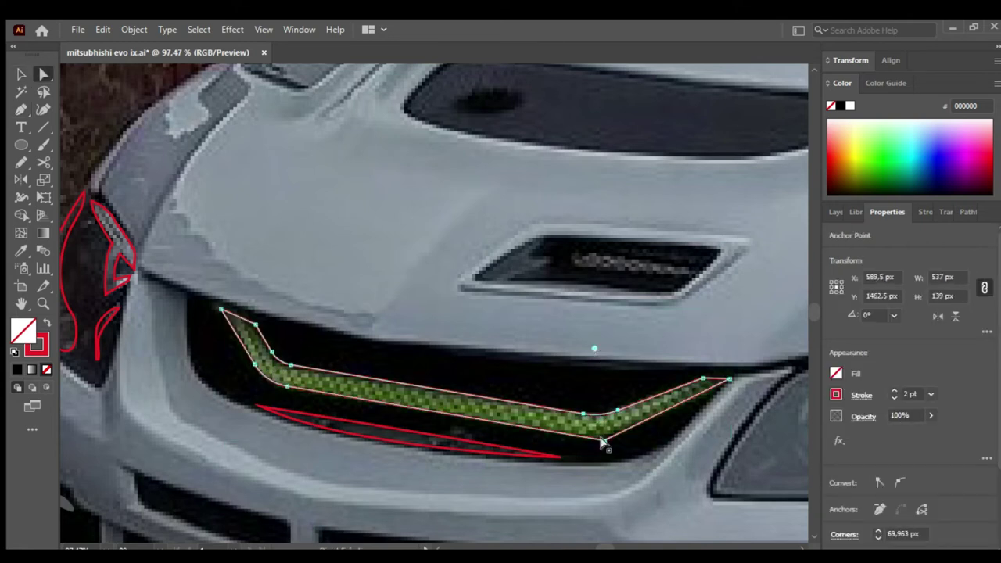
{"action": "left_click", "coordinate": [252, 327]}
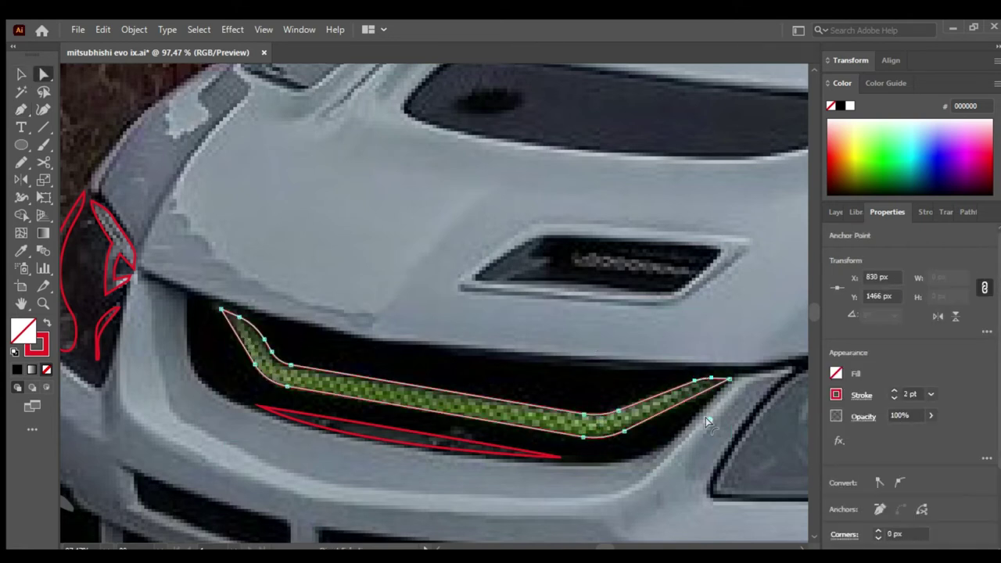
{"action": "key", "text": "v"}
{"action": "key", "text": "i"}
{"action": "left_click", "coordinate": [421, 400]}
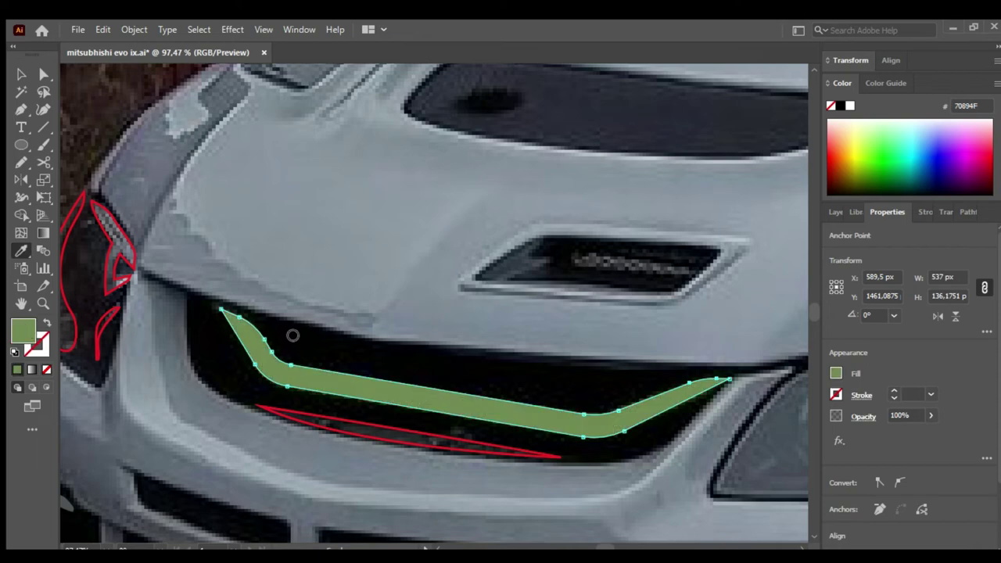
- Zoom out and pan to bring the right headlight into view
{"action": "key", "text": "ctrl+shift+a"}
{"action": "key", "text": "ctrl+minus"}
{"action": "key", "text": "ctrl+minus"}
{"action": "left_click_drag", "start_coordinate": [615, 384], "coordinate": [336, 384]}
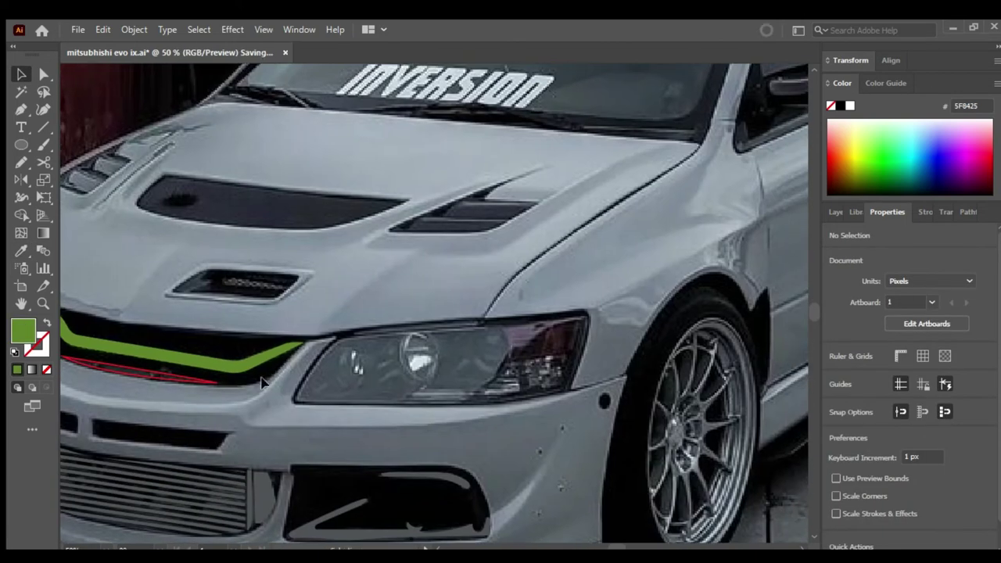
{"action": "scroll", "coordinate": [344, 394], "scroll_direction": "up", "scroll_amount": 2}
- Outline the right headlight housing as a closed Pen path
{"action": "key", "text": "p"}
{"action": "left_click", "coordinate": [263, 414]}
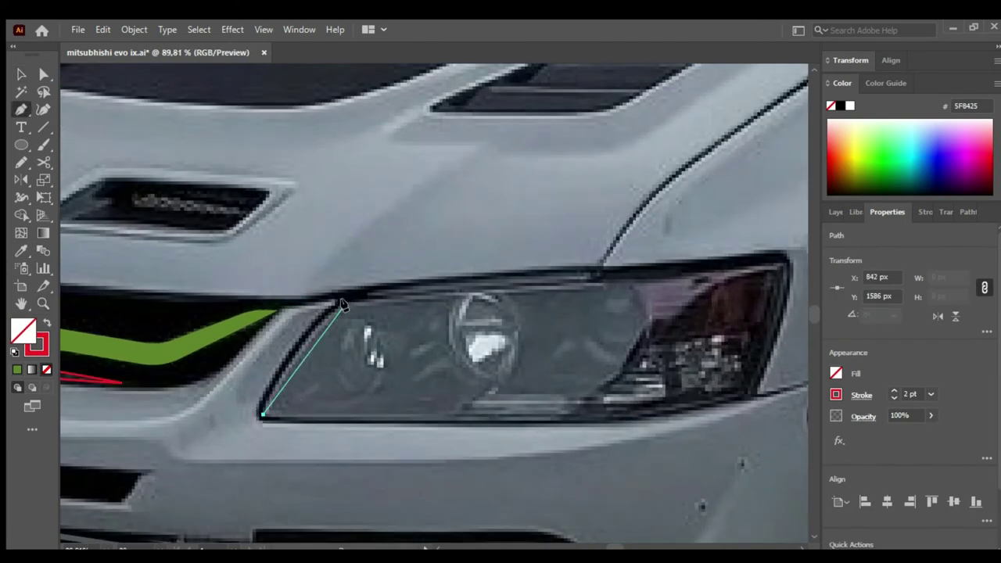
{"action": "left_click_drag", "start_coordinate": [344, 304], "coordinate": [394, 277]}
{"action": "mouse_move", "coordinate": [688, 275]}
{"action": "left_mouse_down"}
{"action": "mouse_move", "coordinate": [592, 284]}
{"action": "mouse_move", "coordinate": [680, 272]}
{"action": "left_mouse_up"}
{"action": "left_click_drag", "start_coordinate": [611, 298], "coordinate": [588, 317]}
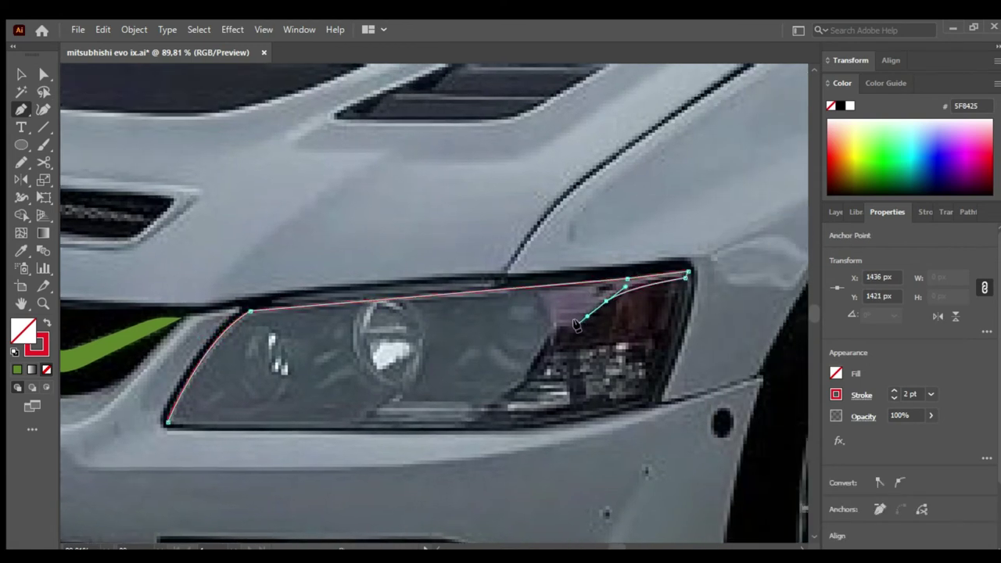
{"action": "left_click", "coordinate": [504, 399]}
{"action": "left_click", "coordinate": [466, 423]}
{"action": "left_click", "coordinate": [167, 423]}
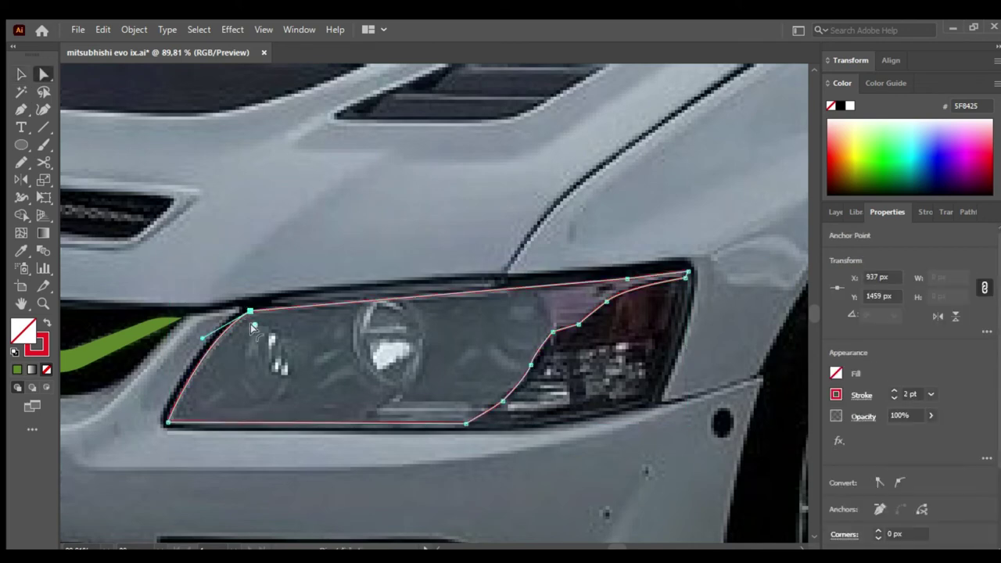
{"action": "key", "text": "a"}
{"action": "left_click", "coordinate": [454, 366]}
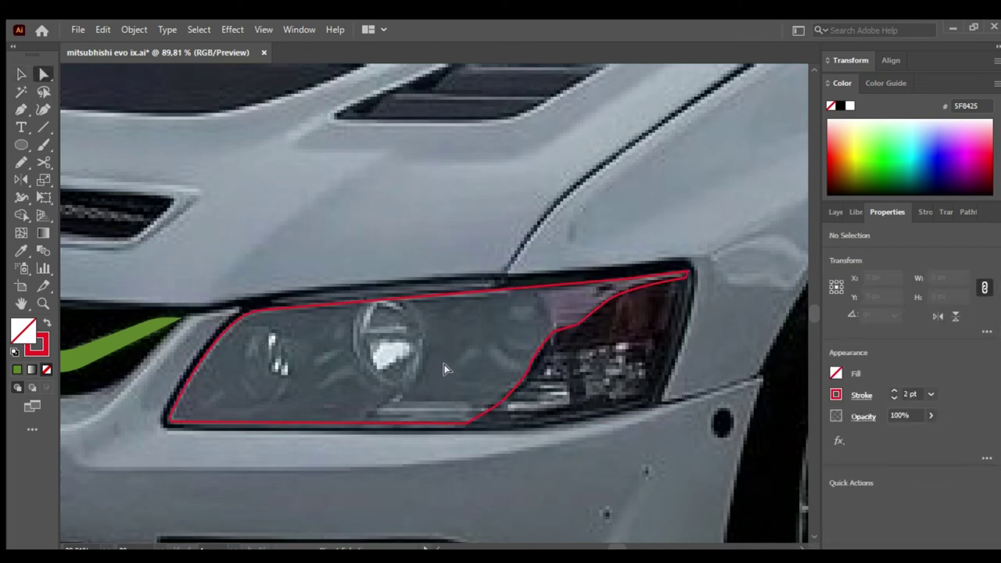
- Zoom into the headlight lens and trace the small highlights beside it
{"action": "key", "text": "p"}
{"action": "key", "text": "z"}
{"action": "left_click", "coordinate": [352, 369]}
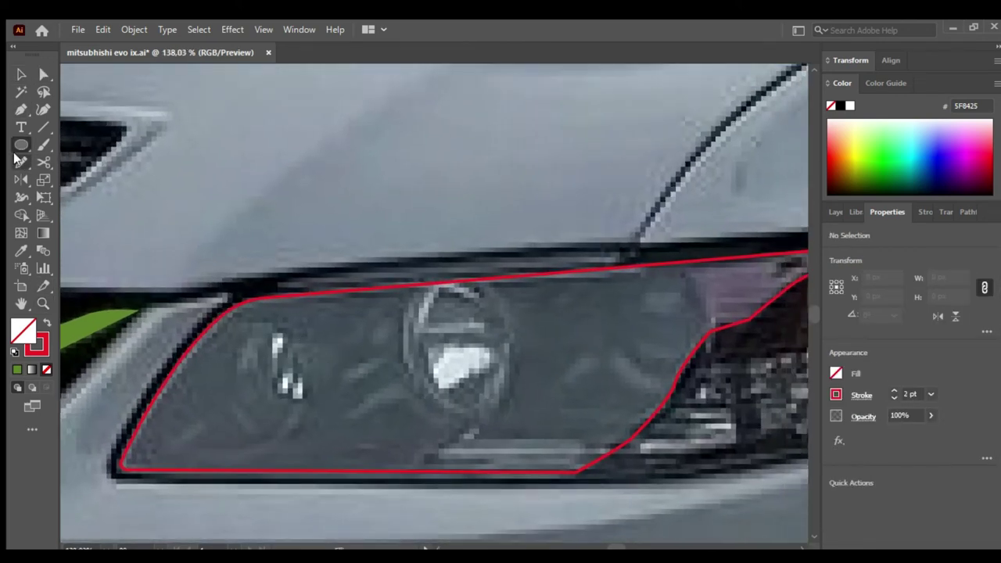
{"action": "left_click", "coordinate": [21, 162]}
{"action": "left_click_drag", "start_coordinate": [275, 369], "coordinate": [308, 408]}
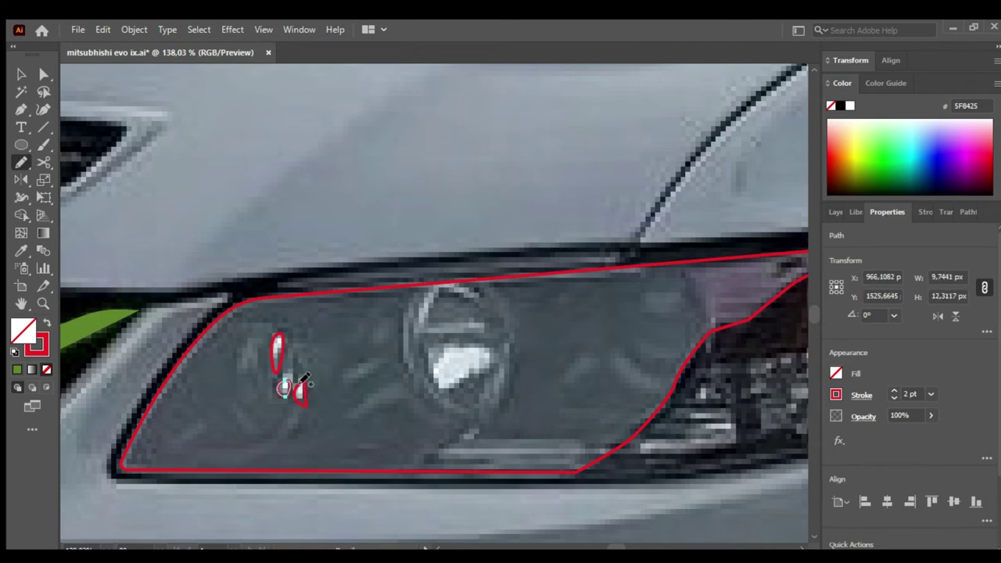
{"action": "key", "text": "ctrl+z"}
{"action": "key", "text": "z"}
{"action": "left_click", "coordinate": [303, 382]}
{"action": "left_click_drag", "start_coordinate": [276, 385], "coordinate": [280, 379]}
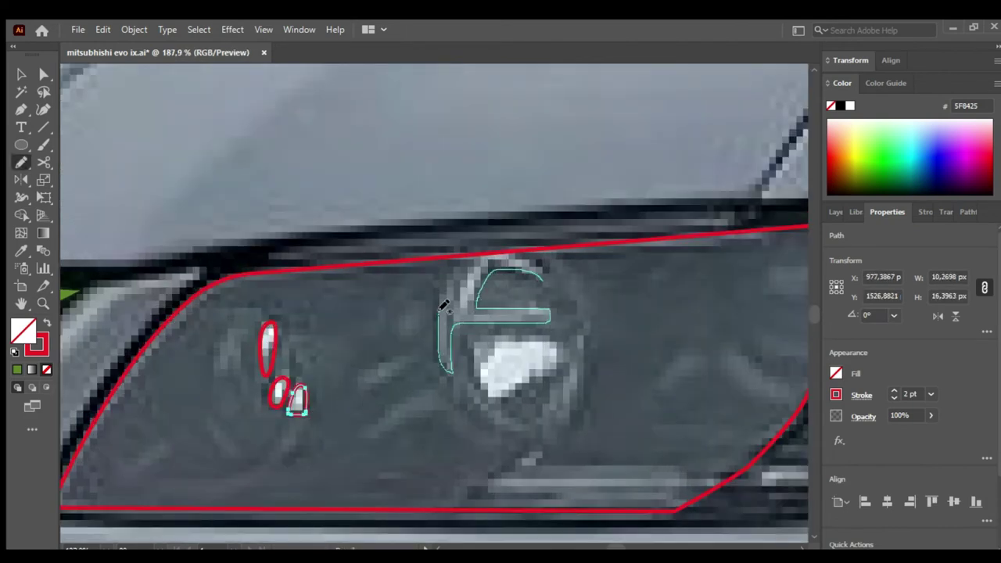
- Trace the projector's hooked ring, bright reflection, L-shaped trim and the upper-right headlight section
{"action": "left_click_drag", "start_coordinate": [542, 271], "coordinate": [539, 274]}
{"action": "left_click_drag", "start_coordinate": [558, 359], "coordinate": [560, 346]}
{"action": "left_click_drag", "start_coordinate": [579, 340], "coordinate": [562, 380]}
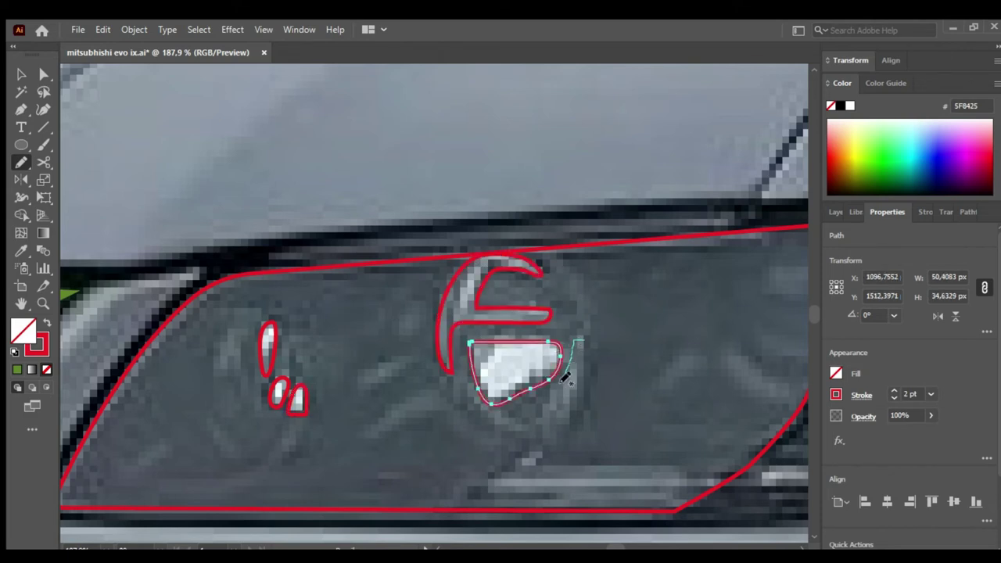
{"action": "left_click_drag", "start_coordinate": [585, 343], "coordinate": [581, 344]}
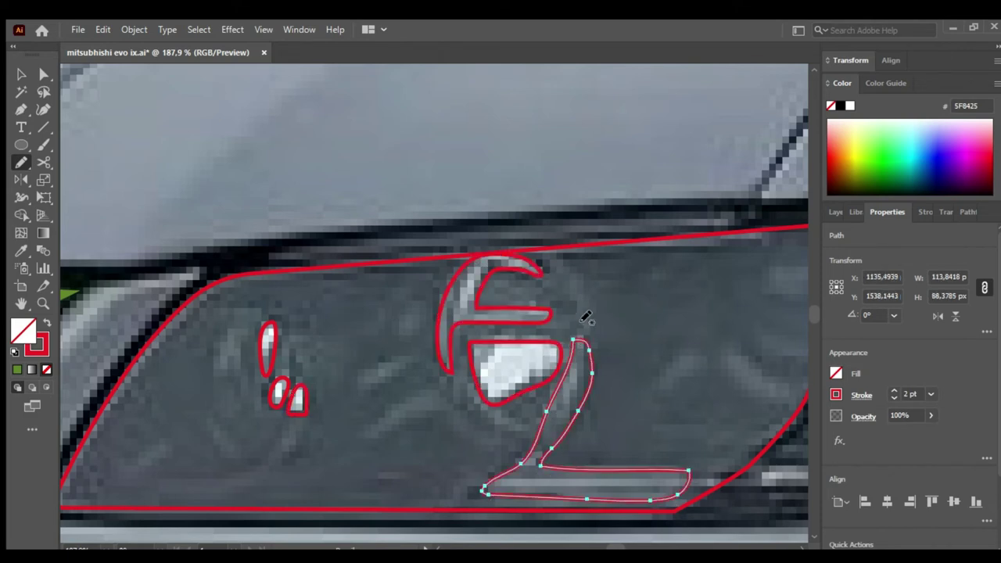
{"action": "left_click_drag", "start_coordinate": [557, 258], "coordinate": [557, 260]}
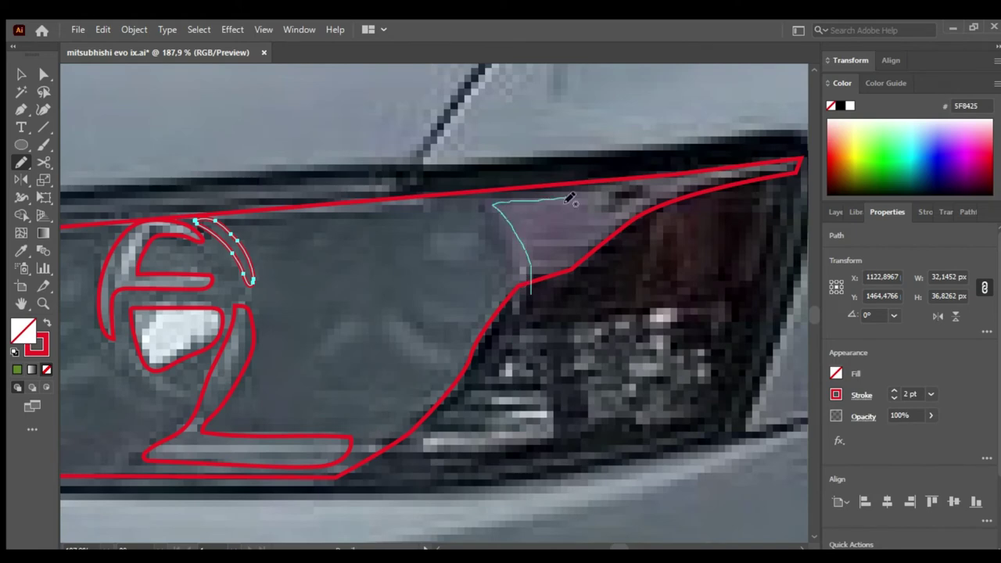
{"action": "left_click_drag", "start_coordinate": [690, 274], "coordinate": [532, 279]}
{"action": "key", "text": "v"}
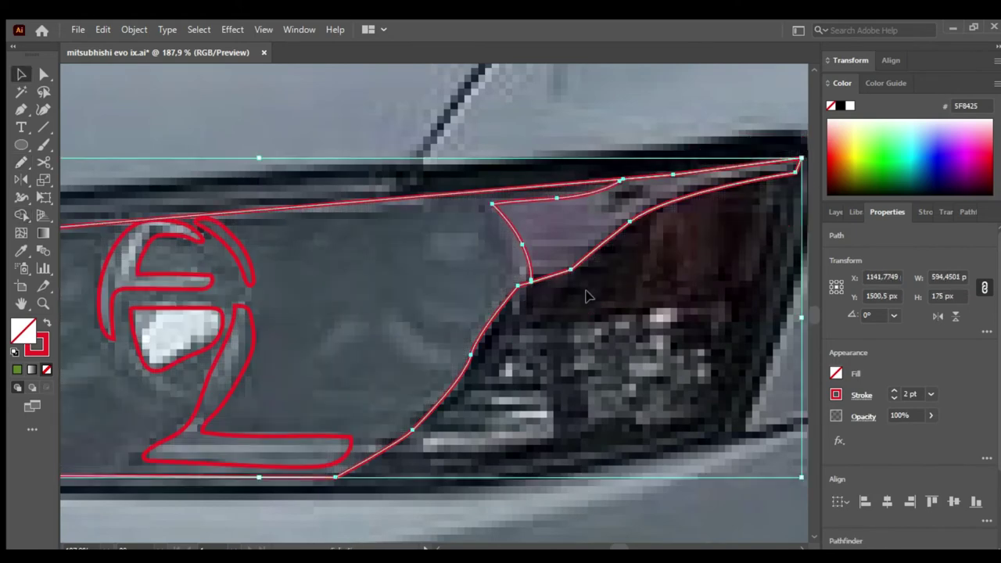
{"action": "left_click", "coordinate": [659, 323]}
- Trace the reflector strips, right-corner reflector details and the dark top-right lens area
{"action": "key", "text": "n"}
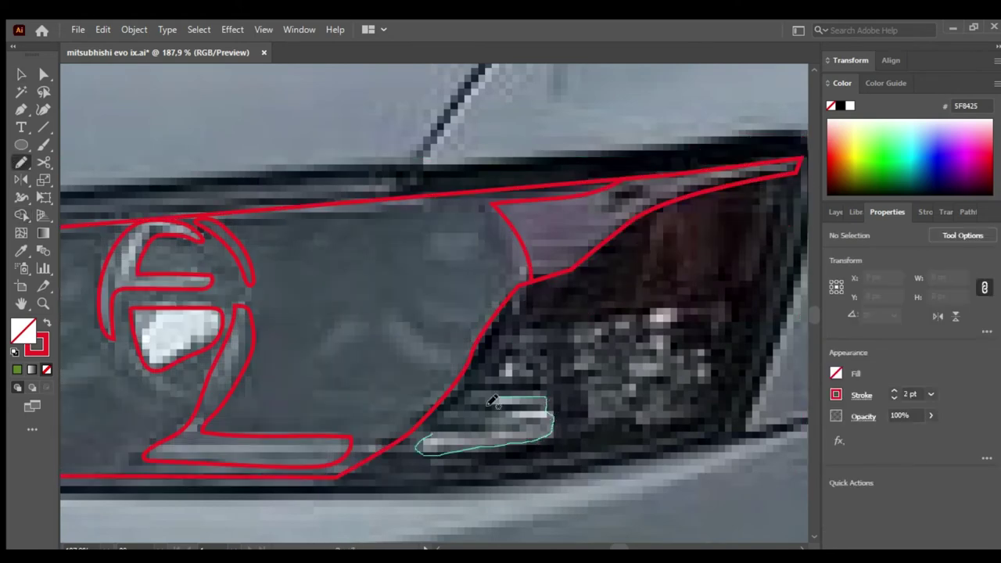
{"action": "left_click_drag", "start_coordinate": [442, 438], "coordinate": [438, 442]}
{"action": "left_click_drag", "start_coordinate": [543, 382], "coordinate": [483, 384]}
{"action": "mouse_move", "coordinate": [538, 340]}
{"action": "left_mouse_down"}
{"action": "mouse_move", "coordinate": [544, 380]}
{"action": "mouse_move", "coordinate": [583, 414]}
{"action": "left_mouse_up"}
{"action": "scroll", "coordinate": [737, 313], "scroll_direction": "up", "scroll_amount": 2}
{"action": "scroll", "coordinate": [737, 313], "scroll_direction": "right", "scroll_amount": 4}
{"action": "left_click_drag", "start_coordinate": [614, 249], "coordinate": [609, 290]}
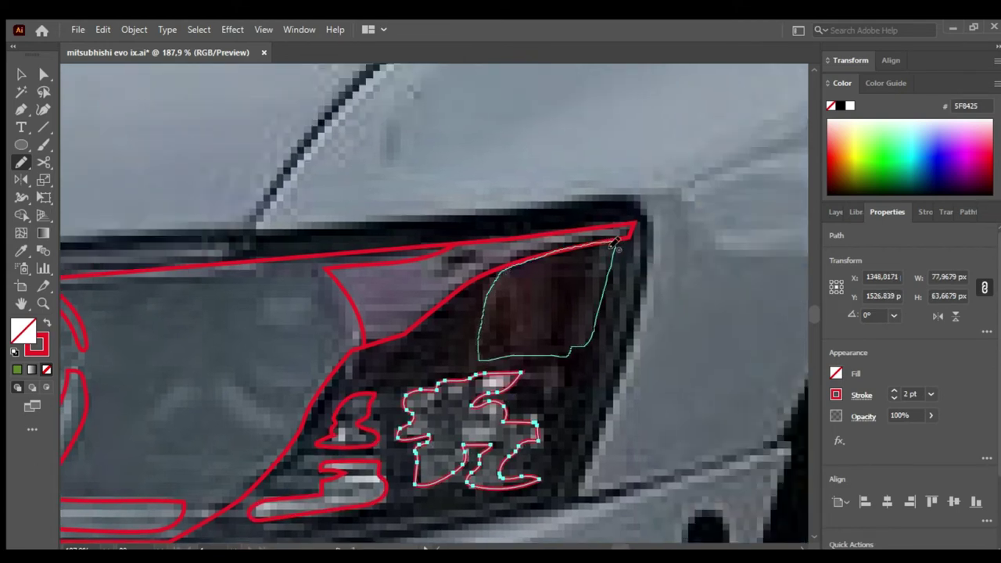
{"action": "left_click_drag", "start_coordinate": [613, 243], "coordinate": [635, 238]}
- Trace the thin strip along the headlight's bottom edge
{"action": "scroll", "coordinate": [633, 252], "scroll_direction": "down", "scroll_amount": 3}
{"action": "scroll", "coordinate": [634, 252], "scroll_direction": "left", "scroll_amount": 2}
{"action": "mouse_move", "coordinate": [618, 359]}
{"action": "left_mouse_down"}
{"action": "mouse_move", "coordinate": [570, 375]}
{"action": "mouse_move", "coordinate": [617, 371]}
{"action": "left_mouse_up"}
{"action": "scroll", "coordinate": [625, 334], "scroll_direction": "down", "scroll_amount": 3}
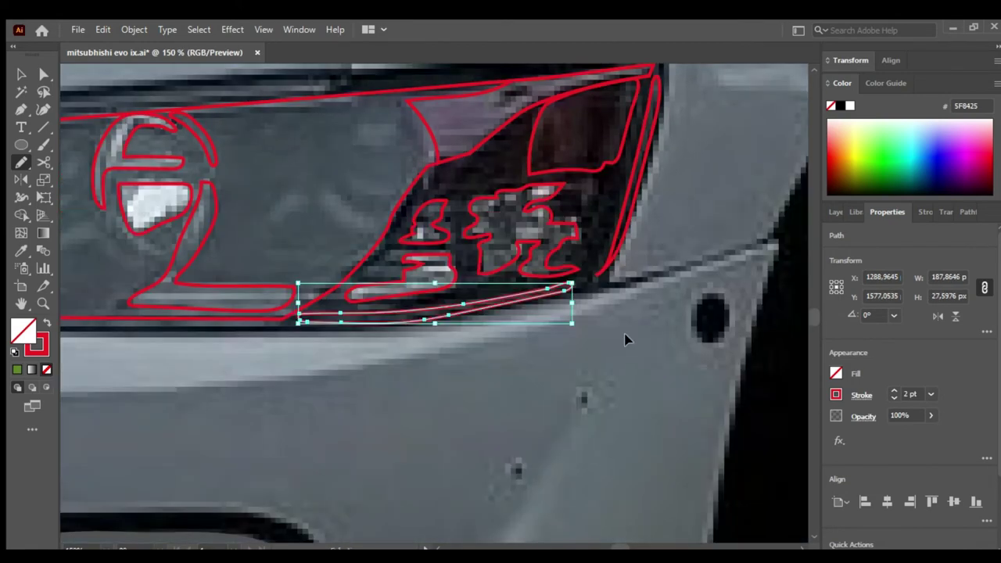
{"action": "scroll", "coordinate": [626, 335], "scroll_direction": "down", "scroll_amount": 4}
{"action": "scroll", "coordinate": [456, 430], "scroll_direction": "up", "scroll_amount": 5}
- Fill the small highlights and projector ring shapes with light grey sampled from the photo
{"action": "key", "text": "v"}
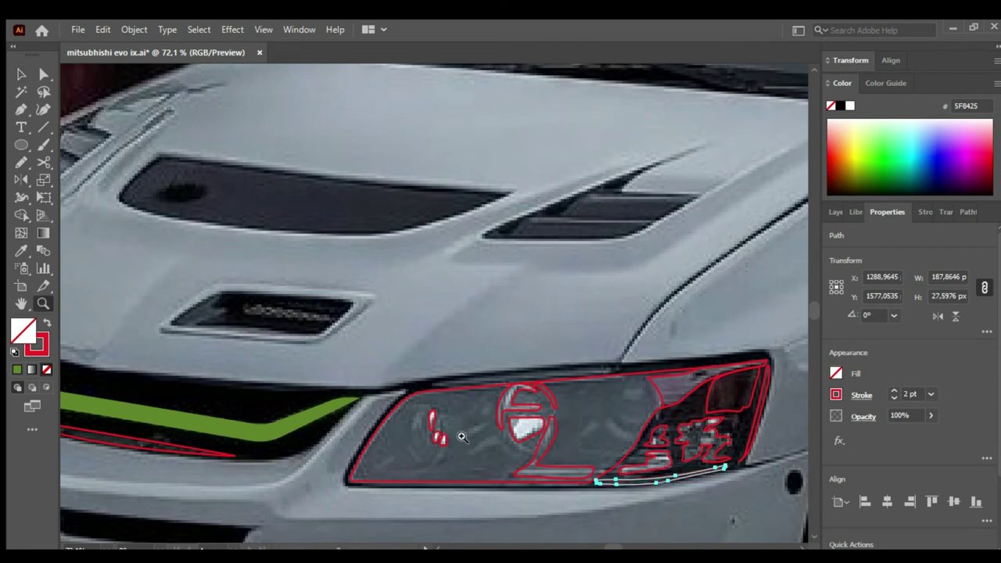
{"action": "left_click", "coordinate": [436, 429]}
{"action": "left_click", "coordinate": [486, 396]}
{"action": "left_click", "coordinate": [528, 438]}
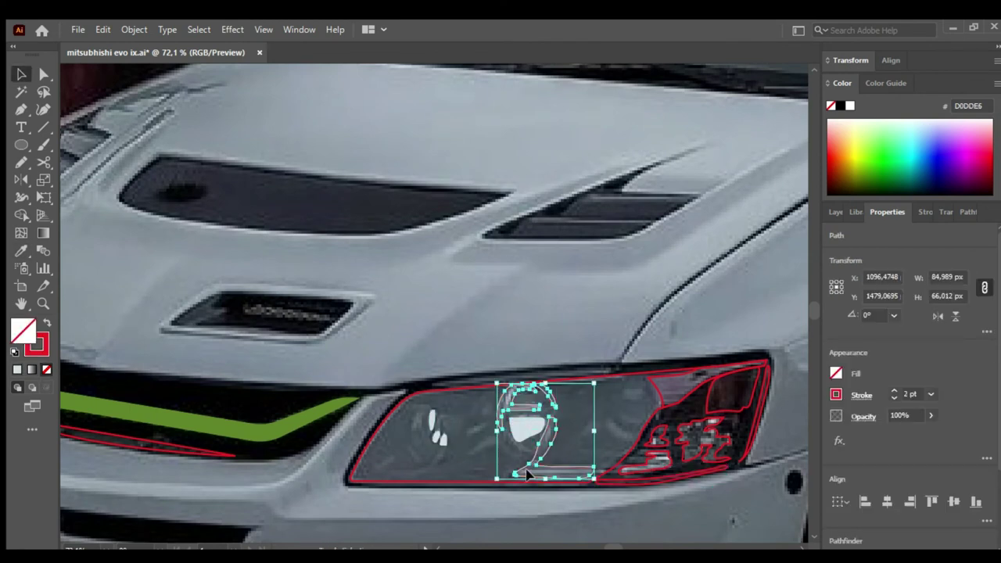
{"action": "key", "text": "i"}
{"action": "left_click", "coordinate": [436, 428]}
- Fill the upper-right section dark, reflector details grey and headlight body dark 424D57
{"action": "left_click", "coordinate": [669, 387], "text": "ctrl"}
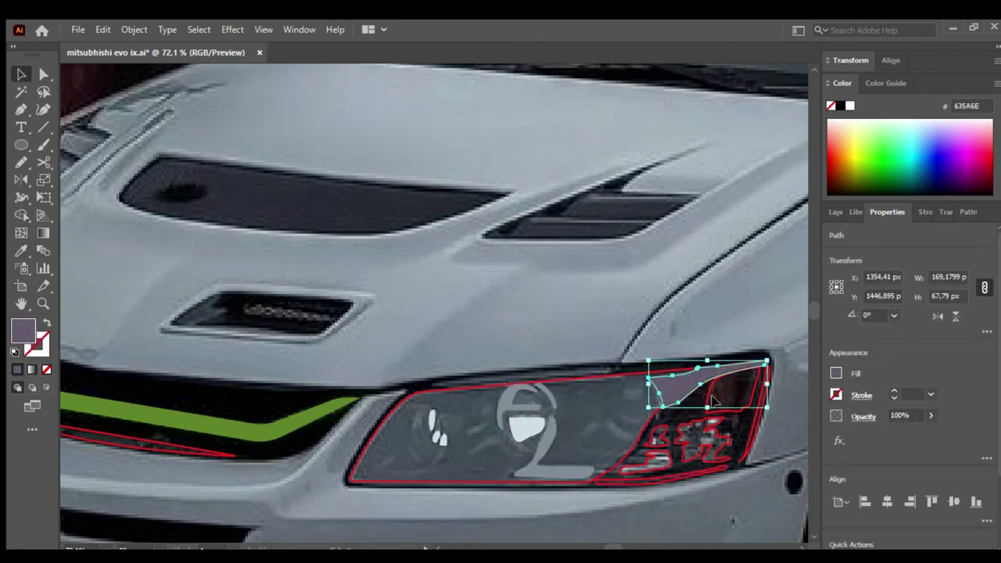
{"action": "left_click", "coordinate": [735, 387], "text": "ctrl"}
{"action": "left_click", "coordinate": [735, 387]}
{"action": "left_click", "coordinate": [673, 438], "text": "ctrl"}
{"action": "left_click", "coordinate": [703, 442]}
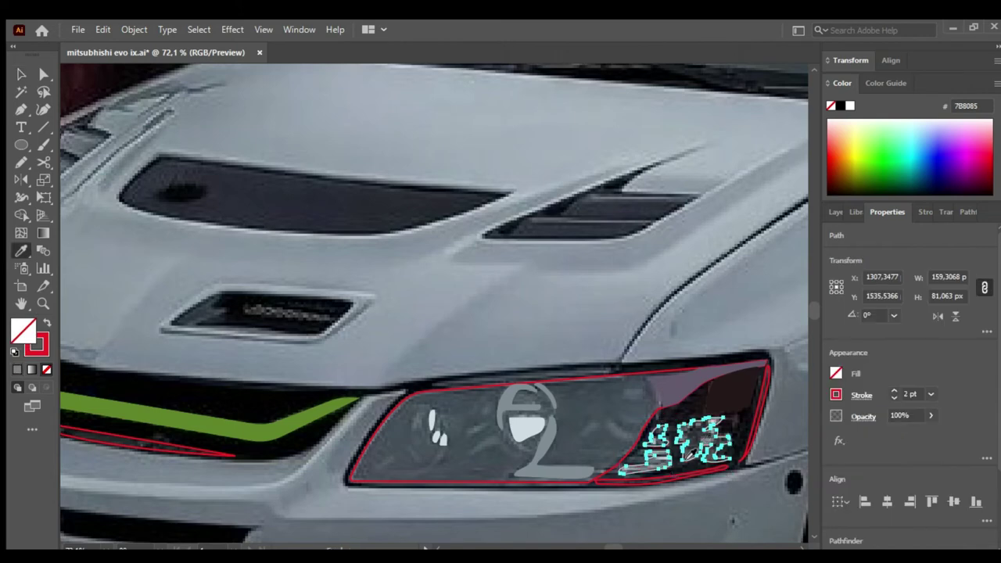
{"action": "left_click", "coordinate": [599, 384], "text": "ctrl"}
{"action": "left_click", "coordinate": [598, 403]}
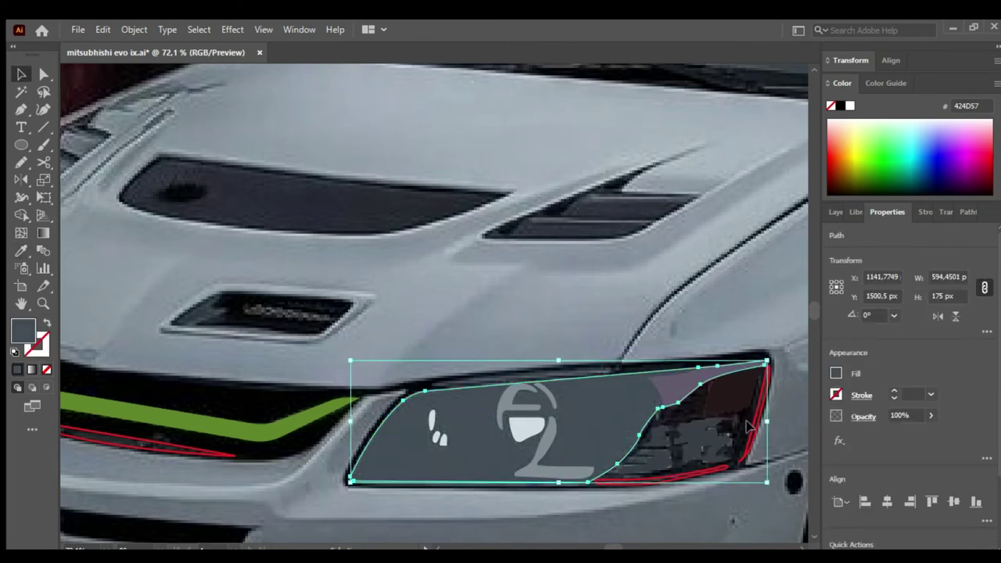
{"action": "left_click", "coordinate": [688, 423], "text": "ctrl"}
- Fill the left headlight dark with 262122, then deselect and zoom out to the whole car
{"action": "left_click", "coordinate": [598, 403]}
{"action": "left_click", "coordinate": [217, 269], "text": "ctrl"}
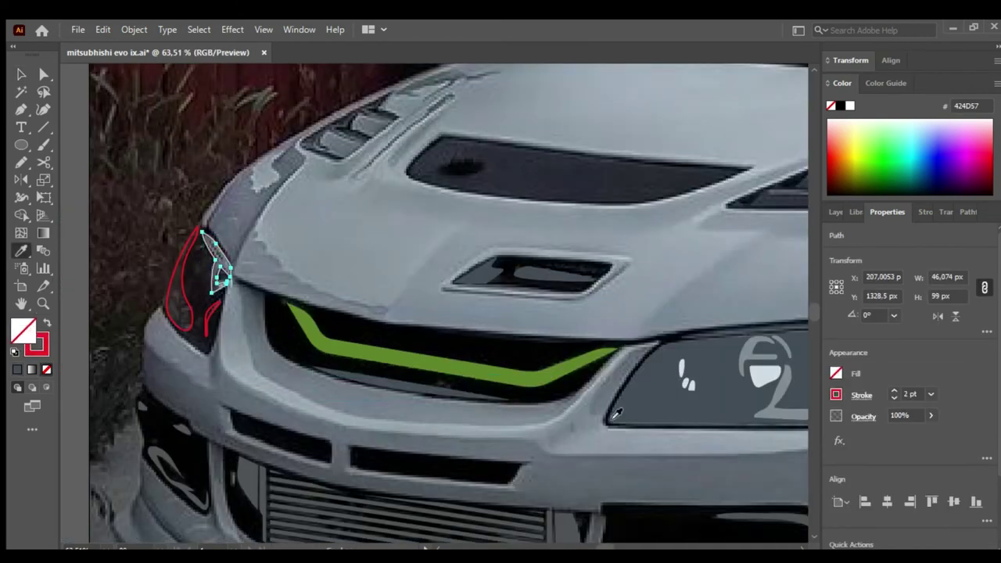
{"action": "left_click", "coordinate": [186, 304], "text": "ctrl"}
{"action": "key", "text": "ctrl+shift+a"}
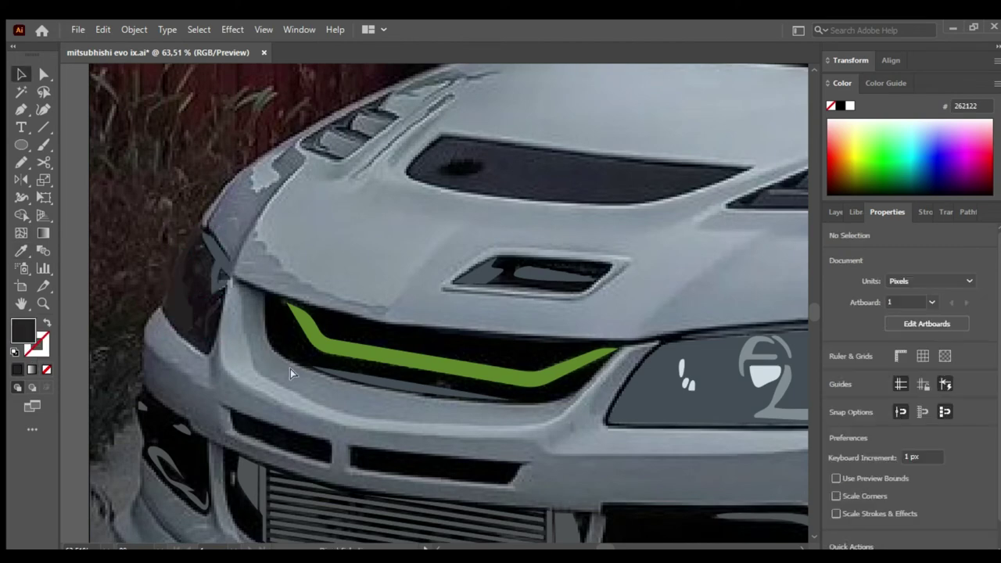
{"action": "key", "text": "z"}
{"action": "left_click", "coordinate": [396, 302], "text": "alt"}
- Zoom to the windshield and set the Pen tool to no fill with a red stroke
{"action": "left_click_drag", "start_coordinate": [396, 302], "coordinate": [469, 305]}
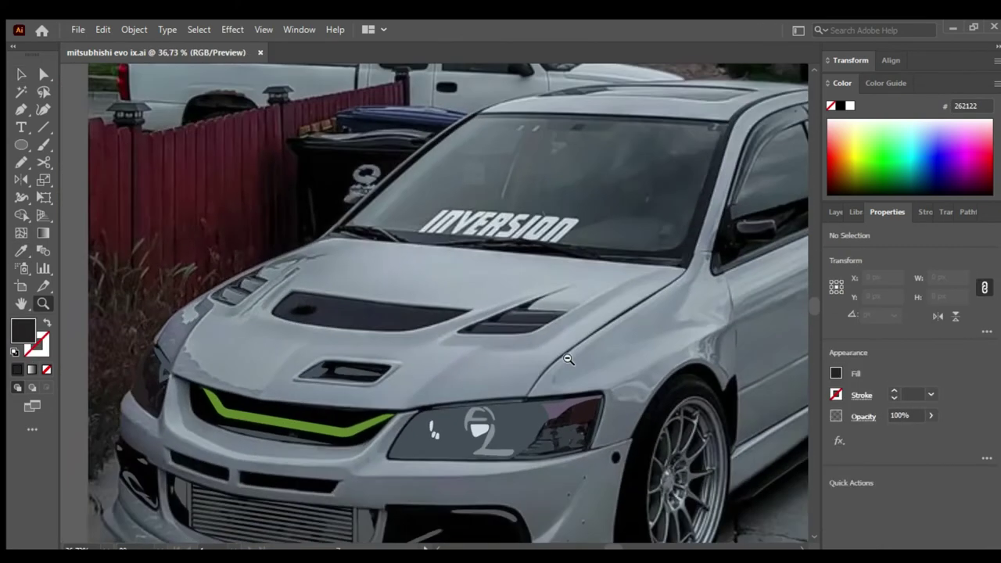
{"action": "left_click_drag", "start_coordinate": [358, 218], "coordinate": [344, 181]}
{"action": "scroll", "coordinate": [495, 280], "scroll_direction": "down", "scroll_amount": 3}
{"action": "scroll", "coordinate": [495, 279], "scroll_direction": "up", "scroll_amount": 5}
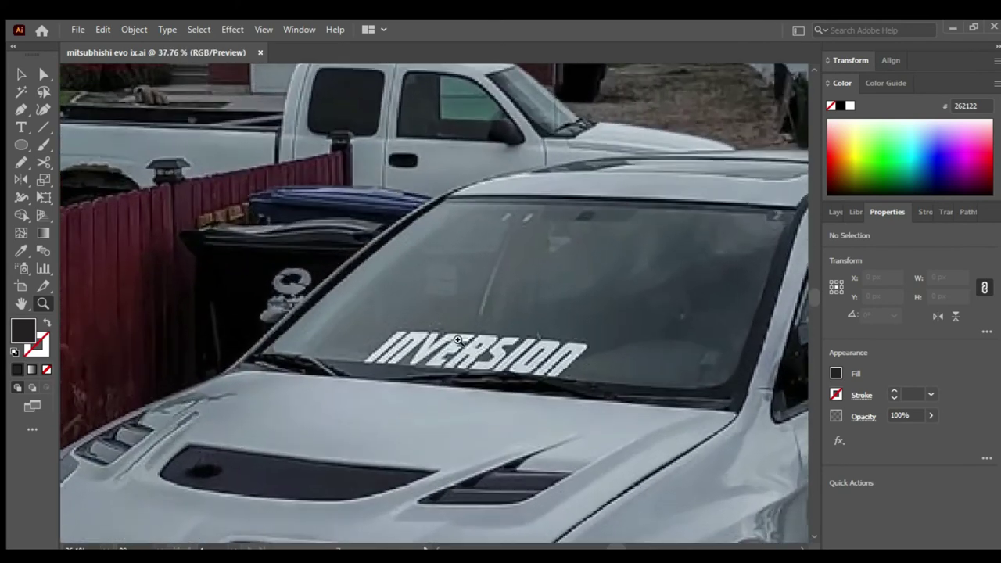
{"action": "key", "text": "p"}
{"action": "key", "text": "slash"}
{"action": "key", "text": "comma"}
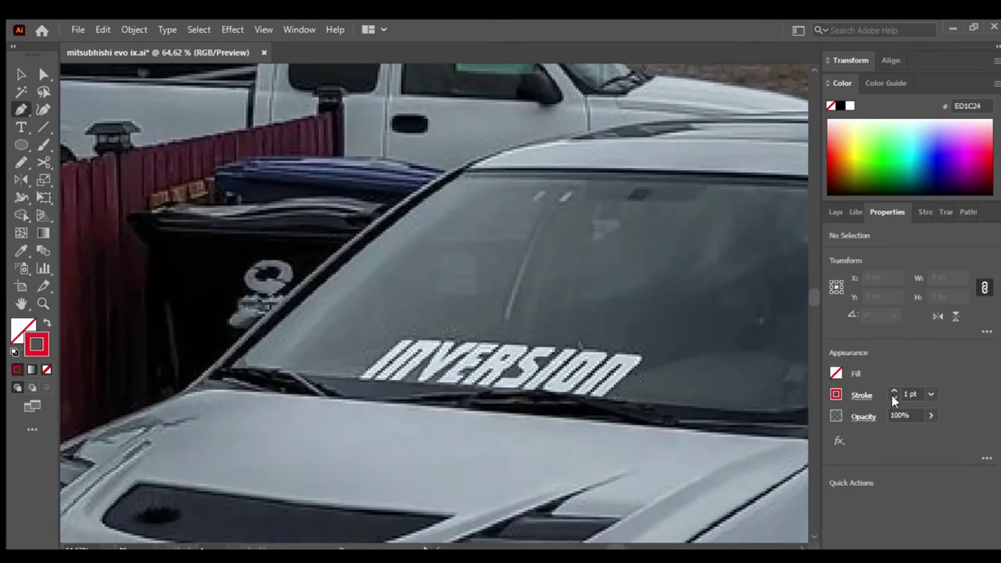
- Trace the windshield's corners and pillar as a closed outline
{"action": "left_click", "coordinate": [233, 369]}
{"action": "left_click_drag", "start_coordinate": [353, 250], "coordinate": [286, 333]}
{"action": "left_click", "coordinate": [400, 257]}
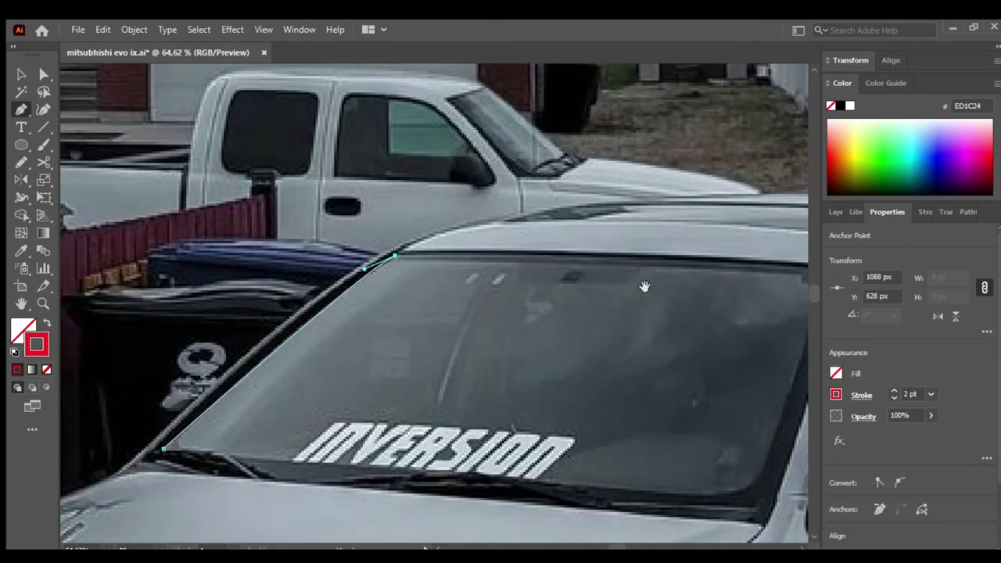
{"action": "scroll", "coordinate": [612, 261], "scroll_direction": "right", "scroll_amount": 5}
{"action": "left_click", "coordinate": [614, 259]}
{"action": "left_click", "coordinate": [535, 484]}
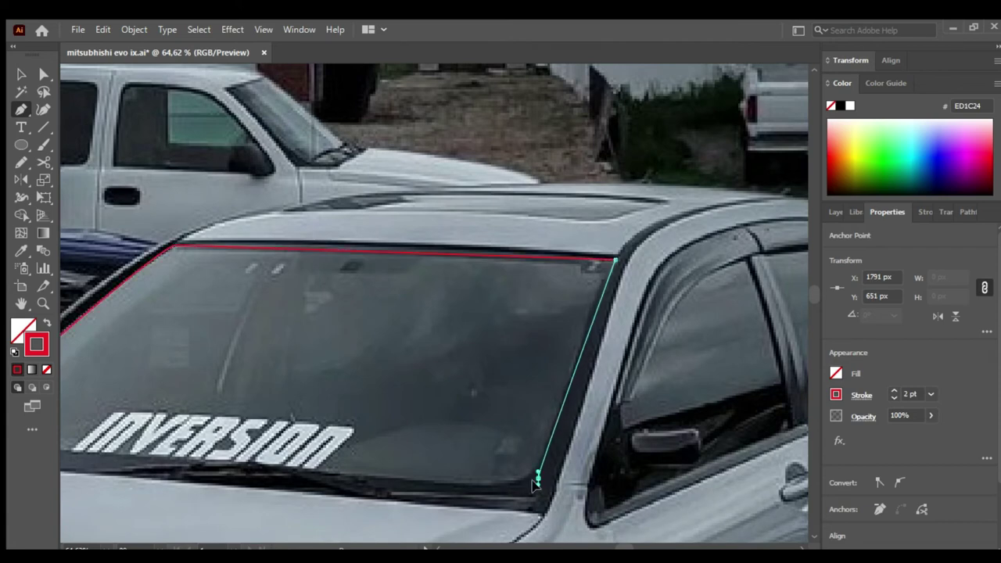
{"action": "scroll", "coordinate": [266, 453], "scroll_direction": "left", "scroll_amount": 5}
{"action": "left_click", "coordinate": [111, 433]}
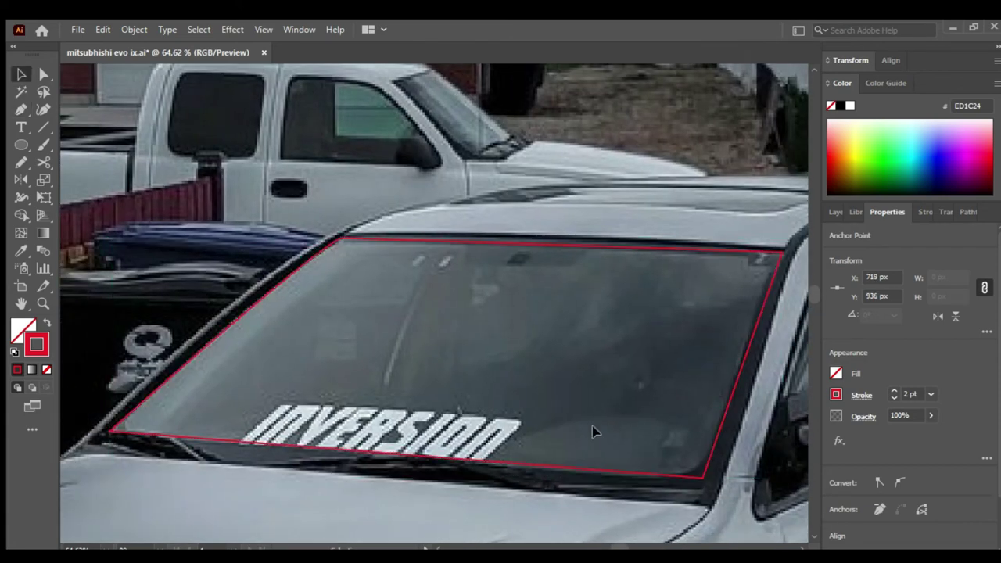
- Adjust the windshield outline's anchor points, then deselect it to review
{"action": "left_click", "coordinate": [756, 306], "text": "ctrl"}
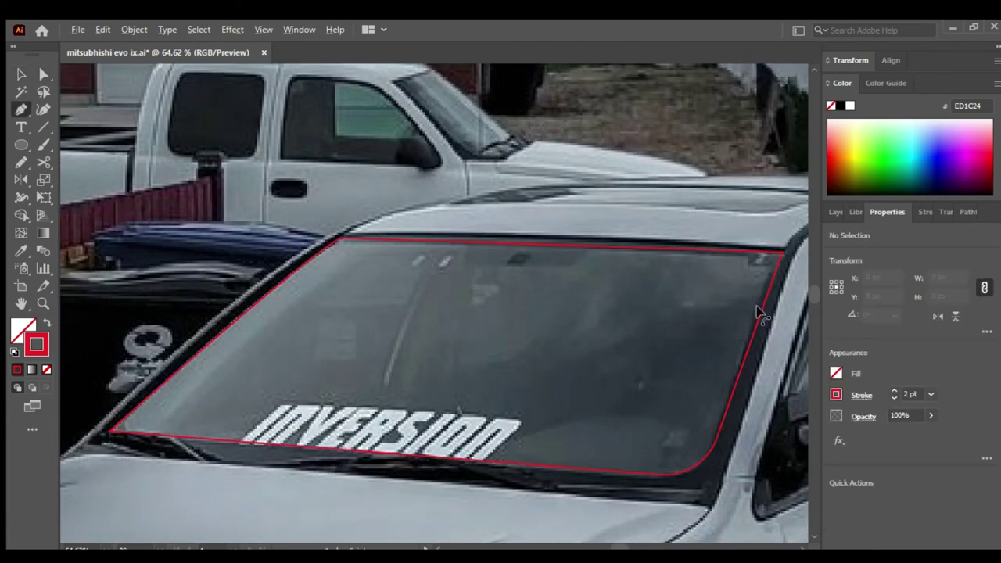
{"action": "left_click", "coordinate": [780, 252]}
{"action": "key", "text": "v"}
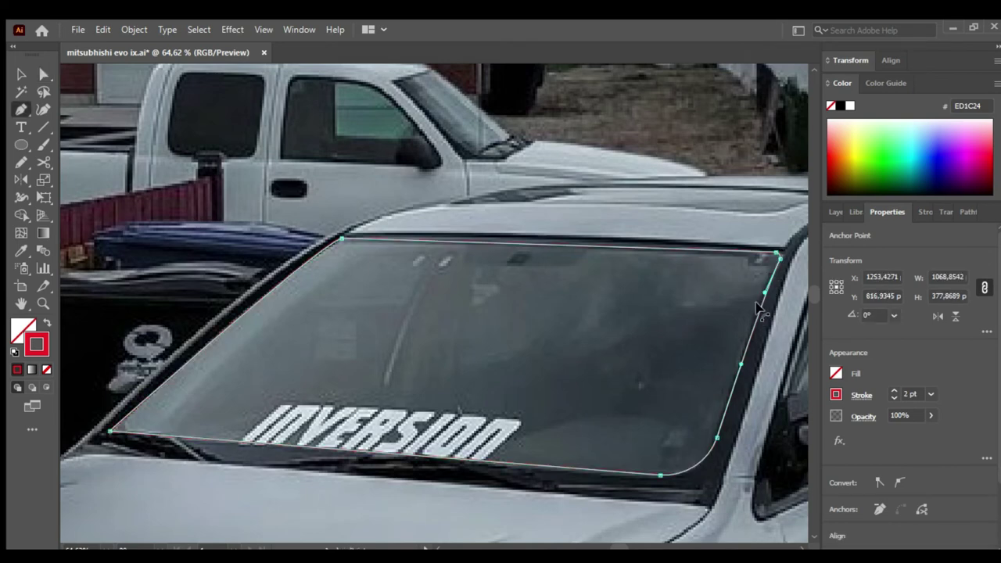
{"action": "left_click", "coordinate": [518, 335]}
{"action": "scroll", "coordinate": [518, 335], "scroll_direction": "down", "scroll_amount": 2}
{"action": "scroll", "coordinate": [477, 312], "scroll_direction": "up", "scroll_amount": 2}
- Draw a new red outline path above the windshield
{"action": "key", "text": "p"}
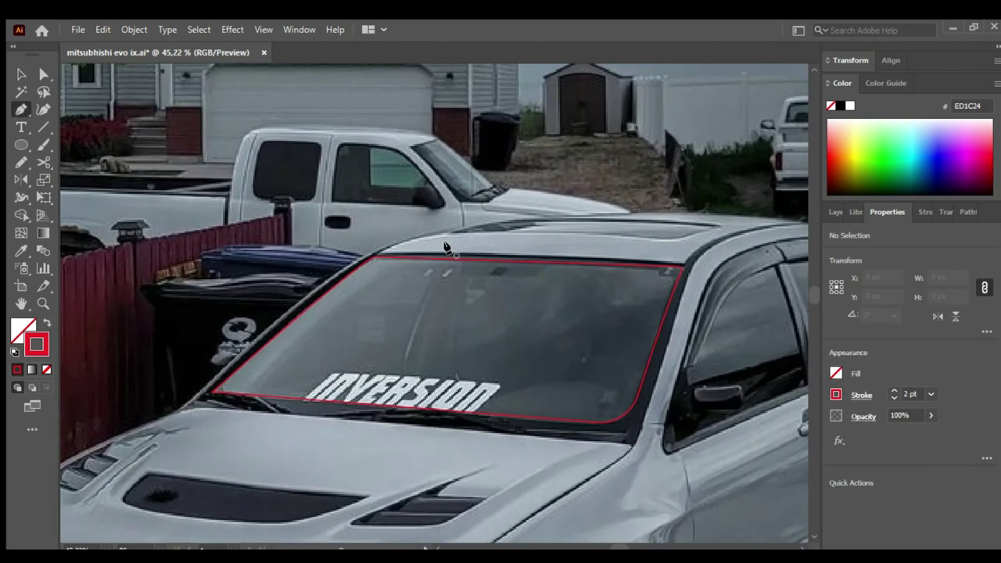
{"action": "left_click", "coordinate": [443, 247]}
{"action": "left_click_drag", "start_coordinate": [346, 427], "coordinate": [417, 499]}
{"action": "left_click_drag", "start_coordinate": [143, 407], "coordinate": [325, 242]}
{"action": "key", "text": "v"}
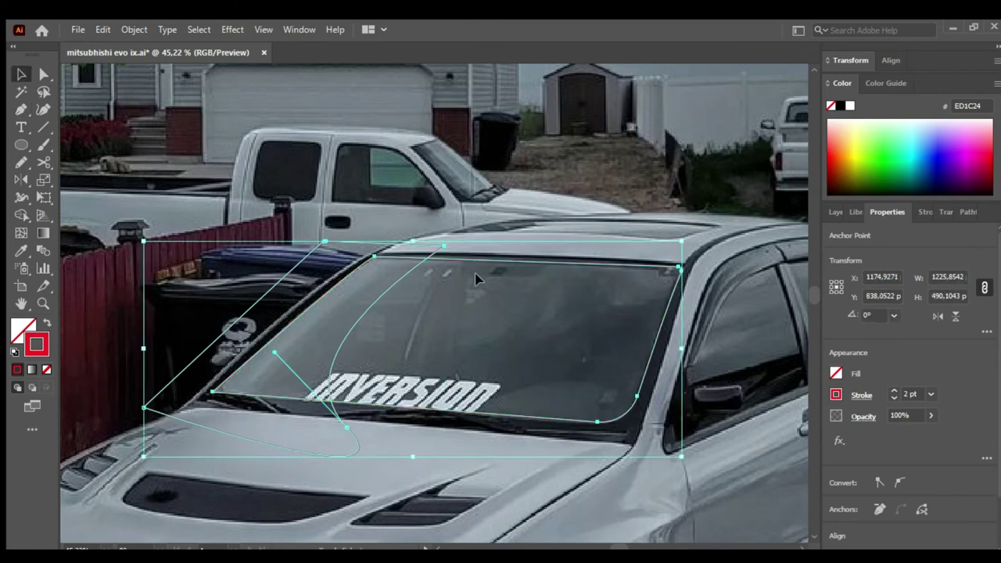
{"action": "left_click", "coordinate": [477, 279]}
- Zoom in on the roof and trace a closed outline of the roof scoop
{"action": "key", "text": "z"}
{"action": "left_click_drag", "start_coordinate": [563, 355], "coordinate": [628, 356]}
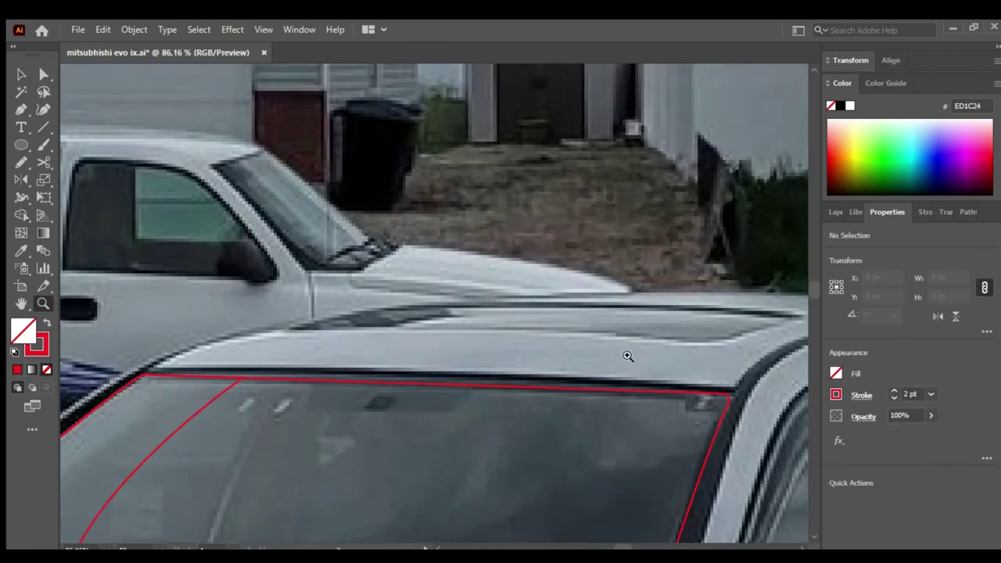
{"action": "left_click", "coordinate": [400, 323]}
{"action": "left_click", "coordinate": [504, 308]}
{"action": "left_click_drag", "start_coordinate": [696, 301], "coordinate": [708, 305]}
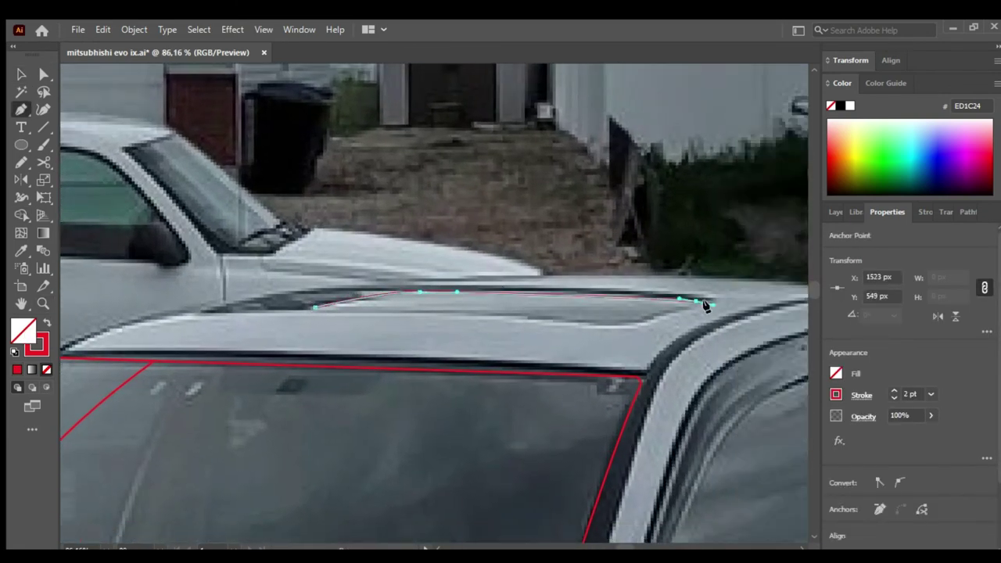
{"action": "left_click", "coordinate": [314, 307]}
- Trace the front wind deflector up the window pillar as a closed outline
{"action": "mouse_move", "coordinate": [664, 434]}
{"action": "left_mouse_down"}
{"action": "mouse_move", "coordinate": [448, 290]}
{"action": "mouse_move", "coordinate": [364, 215]}
{"action": "left_mouse_up"}
{"action": "key", "text": "p"}
{"action": "left_click", "coordinate": [345, 353]}
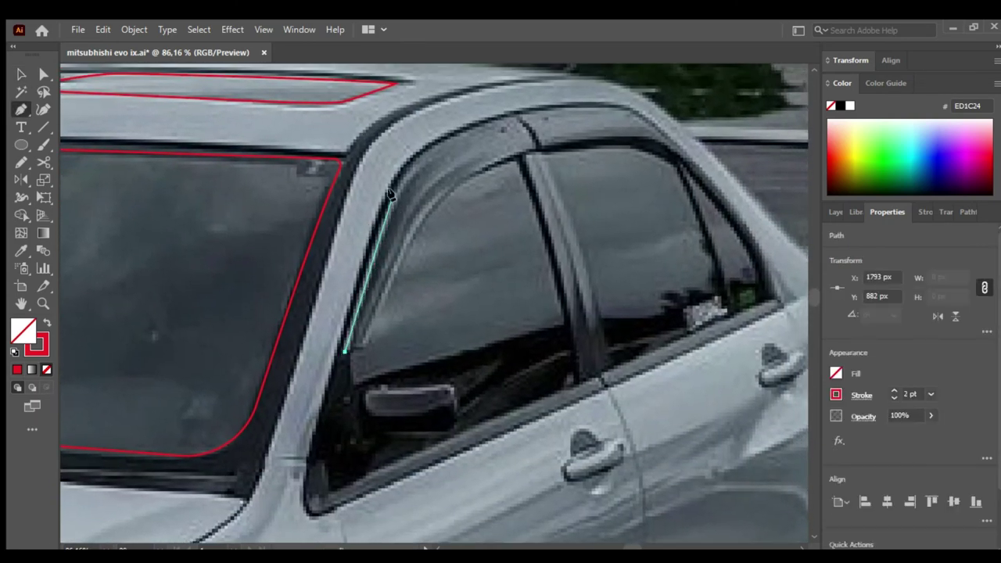
{"action": "left_click_drag", "start_coordinate": [398, 186], "coordinate": [411, 167]}
{"action": "left_click_drag", "start_coordinate": [510, 119], "coordinate": [547, 117]}
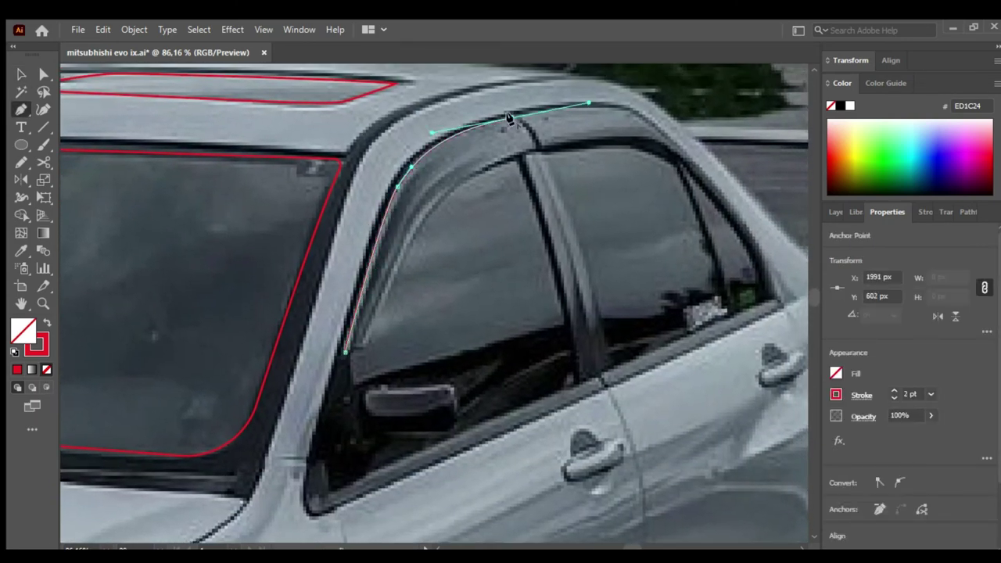
{"action": "left_click", "coordinate": [533, 146]}
{"action": "left_click_drag", "start_coordinate": [344, 352], "coordinate": [364, 349]}
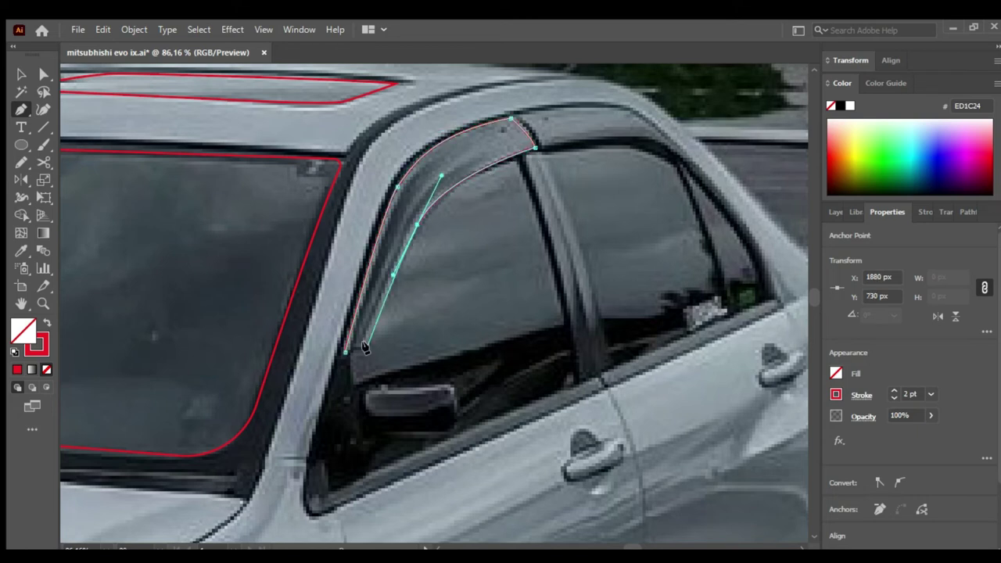
- Outline the front side window as a closed curved path
{"action": "left_click", "coordinate": [514, 162]}
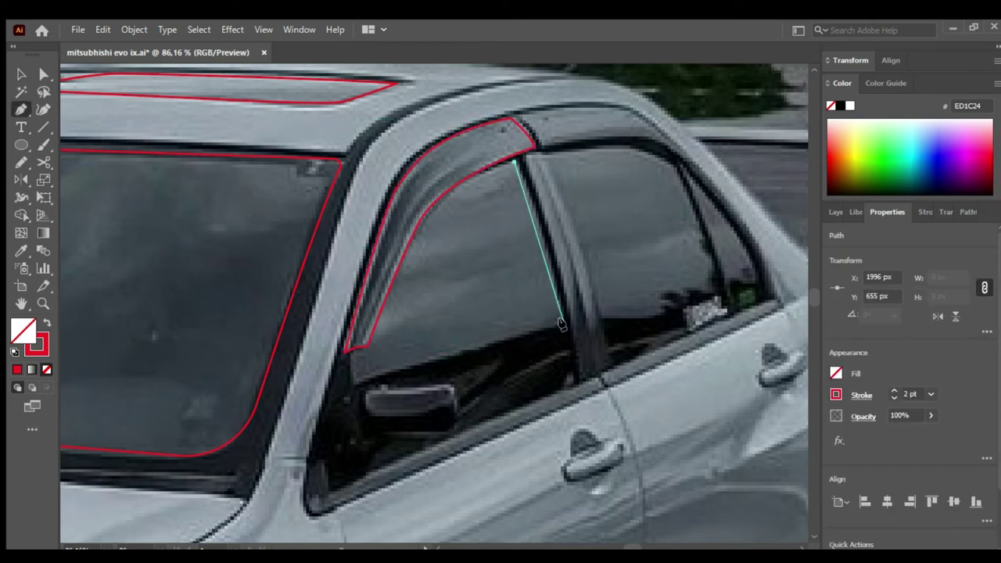
{"action": "left_click", "coordinate": [563, 278]}
{"action": "left_click", "coordinate": [563, 320]}
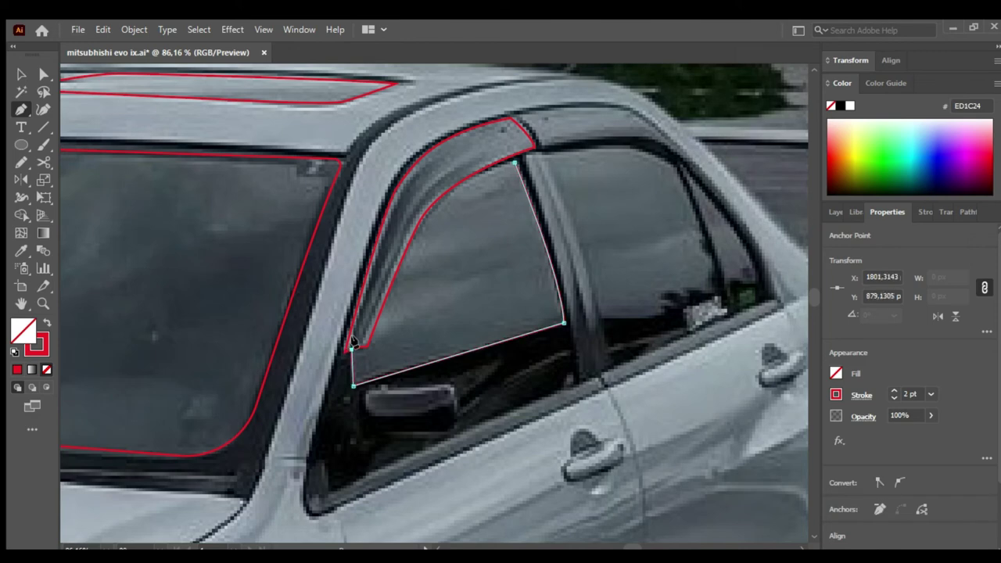
{"action": "left_click_drag", "start_coordinate": [514, 162], "coordinate": [548, 141]}
{"action": "key", "text": "v"}
- Trace the rear wind deflector with a curved outline
{"action": "scroll", "coordinate": [491, 251], "scroll_direction": "right", "scroll_amount": 2}
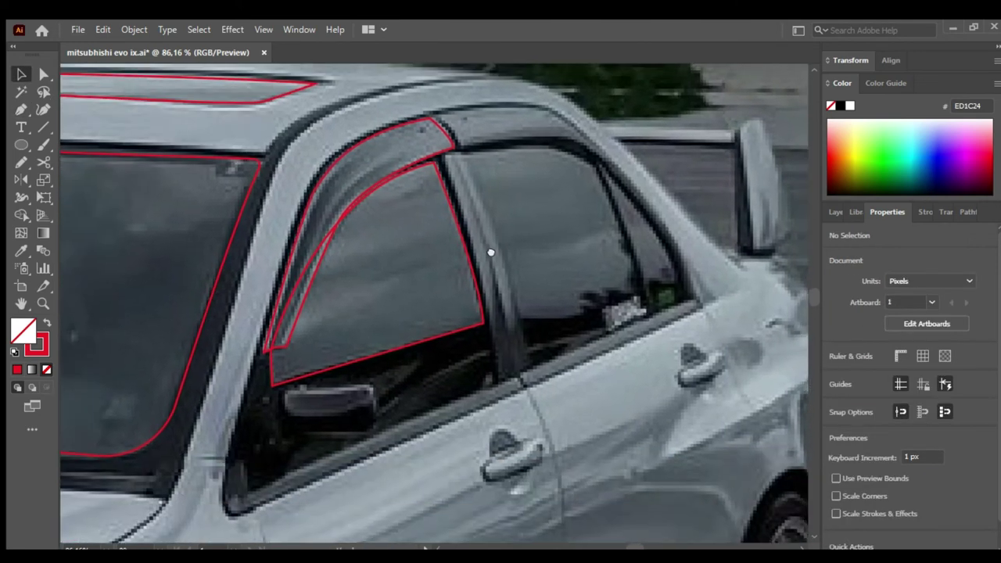
{"action": "key", "text": "p"}
{"action": "scroll", "coordinate": [491, 252], "scroll_direction": "up", "scroll_amount": 2}
{"action": "scroll", "coordinate": [490, 252], "scroll_direction": "right", "scroll_amount": 1}
{"action": "left_click_drag", "start_coordinate": [393, 172], "coordinate": [420, 205]}
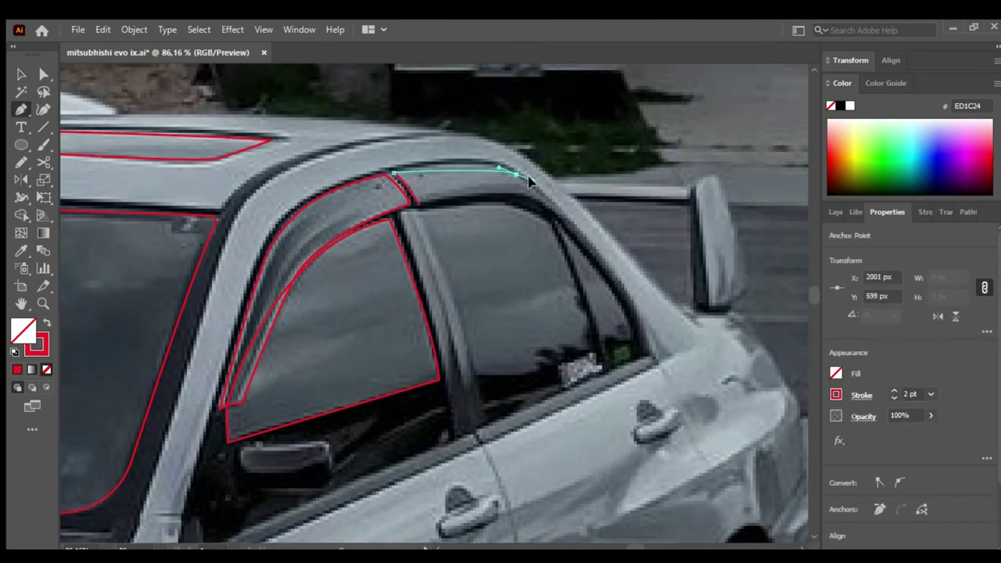
{"action": "left_click_drag", "start_coordinate": [607, 267], "coordinate": [627, 297]}
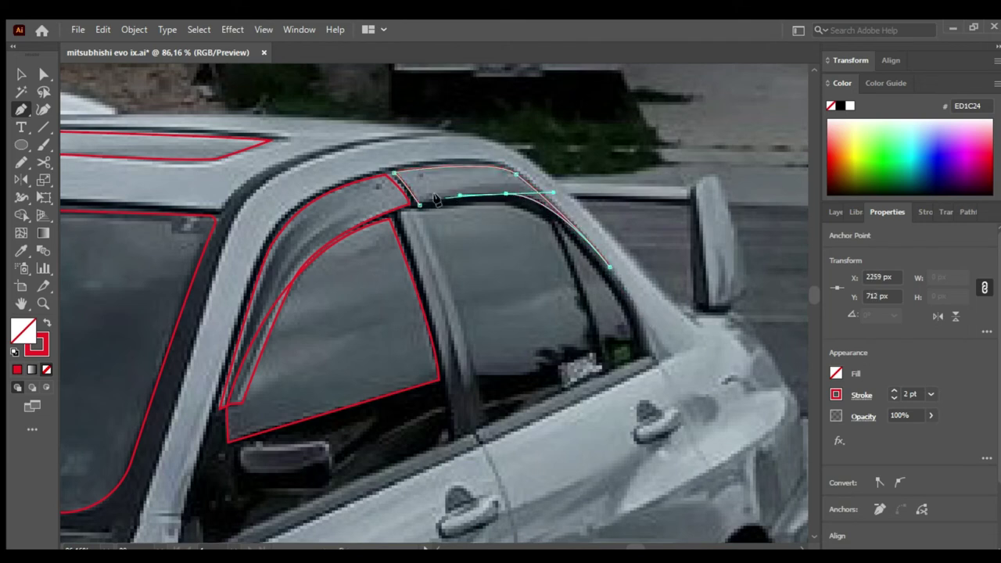
{"action": "left_click", "coordinate": [467, 241], "text": "ctrl"}
- Outline the rear door window down to the door pillar's bottom
{"action": "left_click", "coordinate": [401, 214]}
{"action": "left_click_drag", "start_coordinate": [504, 207], "coordinate": [516, 207]}
{"action": "left_click", "coordinate": [548, 224]}
{"action": "left_click", "coordinate": [586, 333]}
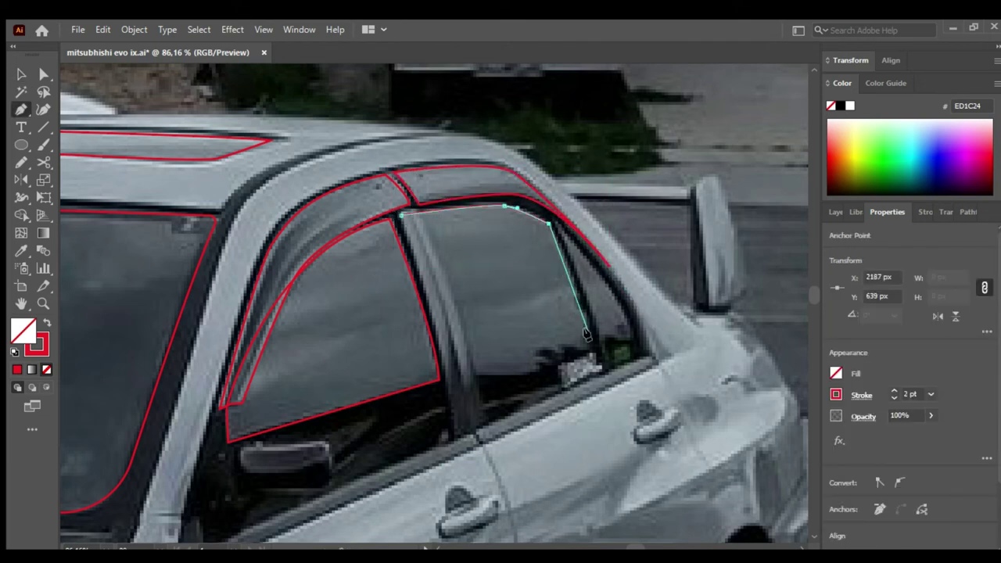
{"action": "left_click", "coordinate": [502, 374]}
{"action": "left_click", "coordinate": [458, 431]}
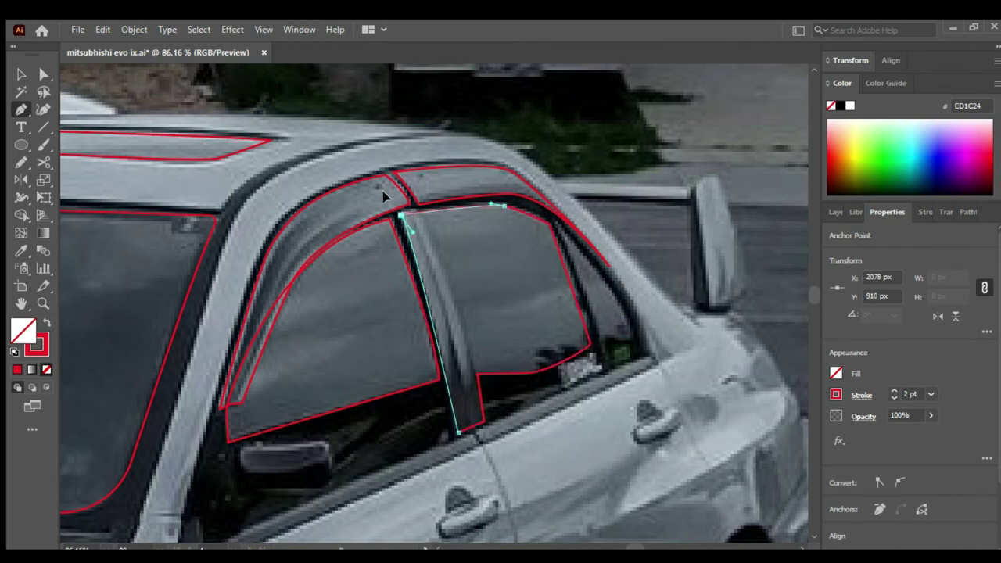
{"action": "left_click", "coordinate": [401, 213]}
- Trace the small quarter window as a closed outline
{"action": "left_click", "coordinate": [516, 294], "text": "ctrl"}
{"action": "left_click", "coordinate": [557, 225]}
{"action": "left_click_drag", "start_coordinate": [630, 341], "coordinate": [623, 346]}
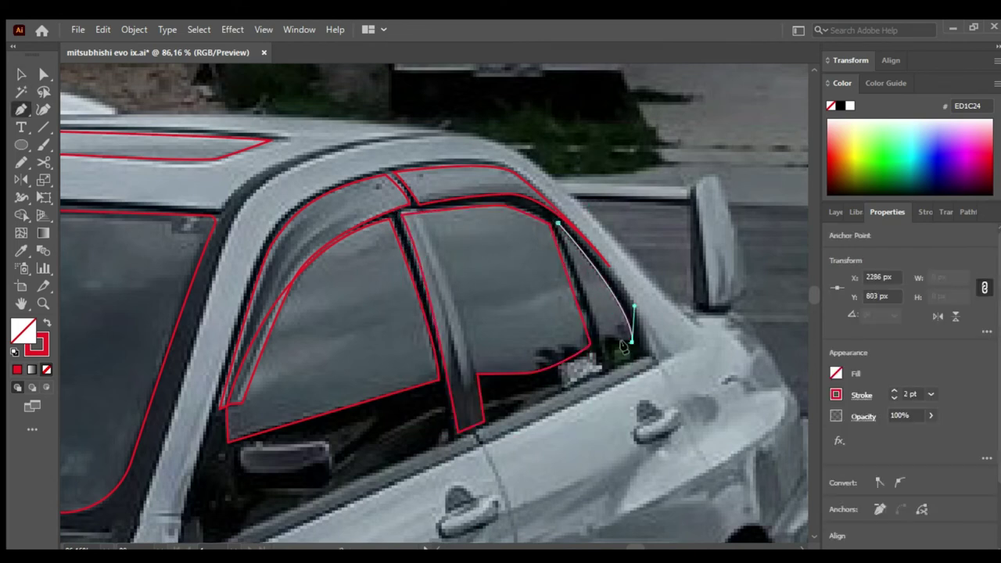
{"action": "left_click", "coordinate": [557, 224]}
{"action": "key", "text": "v"}
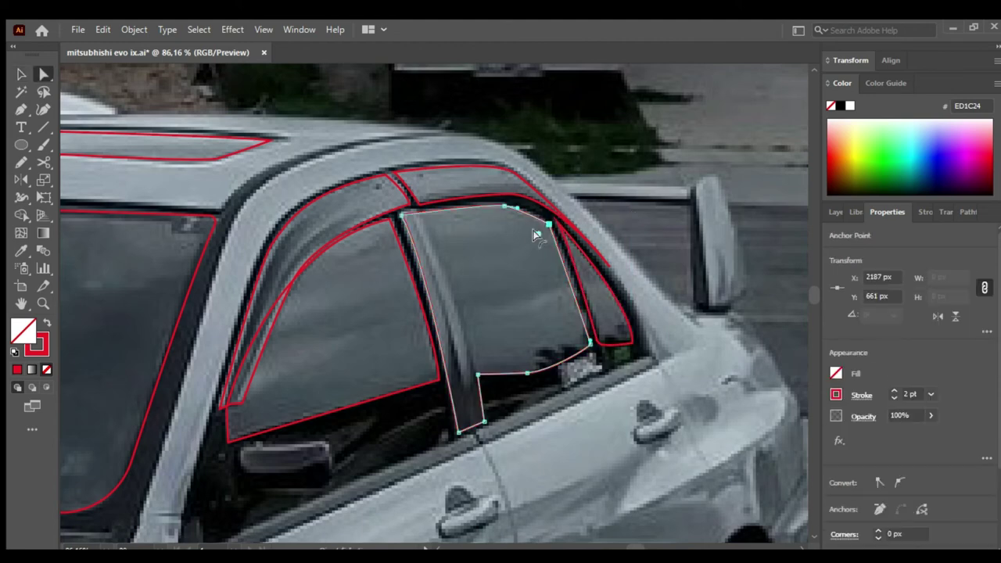
{"action": "left_click", "coordinate": [508, 371]}
{"action": "scroll", "coordinate": [495, 279], "scroll_direction": "down", "scroll_amount": 3}
- Outline the door pillar and merge it with the rear window shape using Pathfinder
{"action": "key", "text": "p"}
{"action": "left_click_drag", "start_coordinate": [444, 322], "coordinate": [443, 217]}
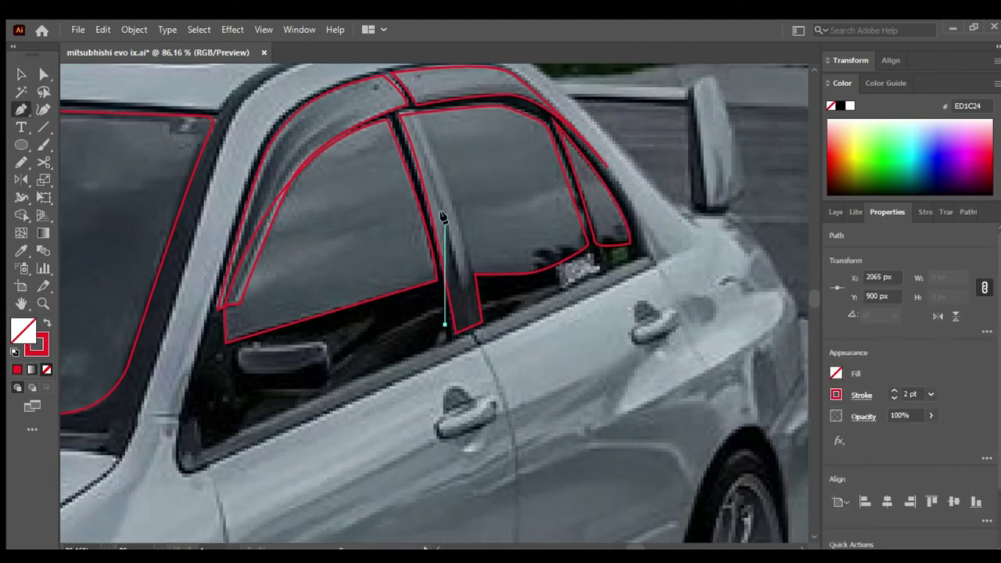
{"action": "left_click_drag", "start_coordinate": [421, 155], "coordinate": [426, 157]}
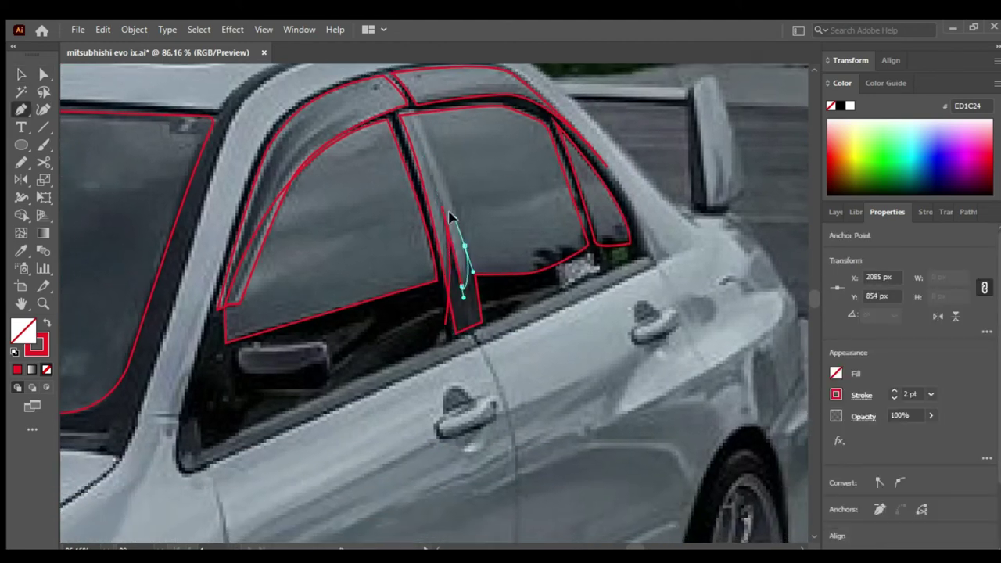
{"action": "left_click", "coordinate": [444, 338]}
{"action": "left_click", "coordinate": [547, 258], "text": "ctrl+shift"}
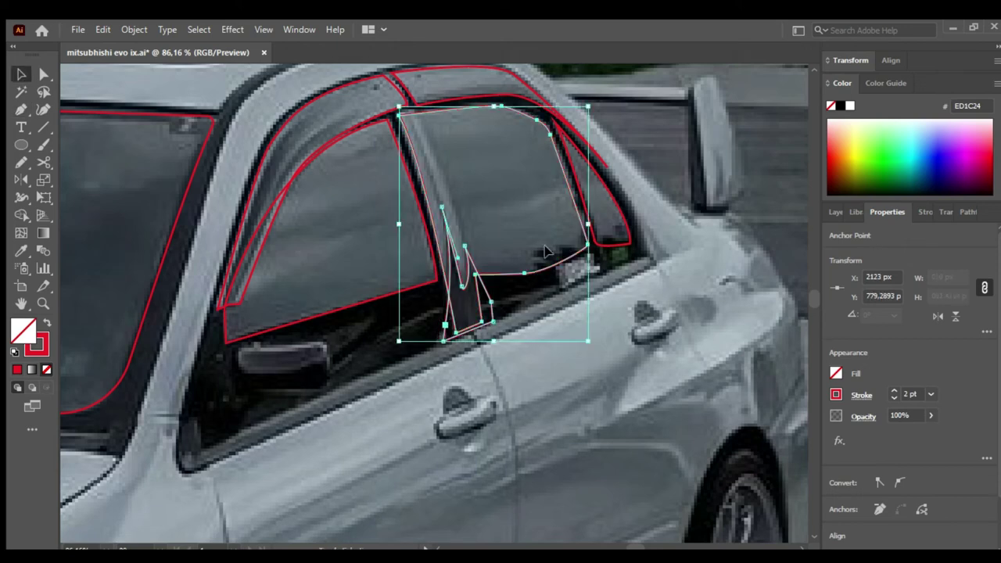
{"action": "key", "text": "ctrl+shift+F9"}
{"action": "left_click", "coordinate": [835, 390]}
- Round off the front edge of the mirror outline
{"action": "scroll", "coordinate": [317, 301], "scroll_direction": "down", "scroll_amount": 3}
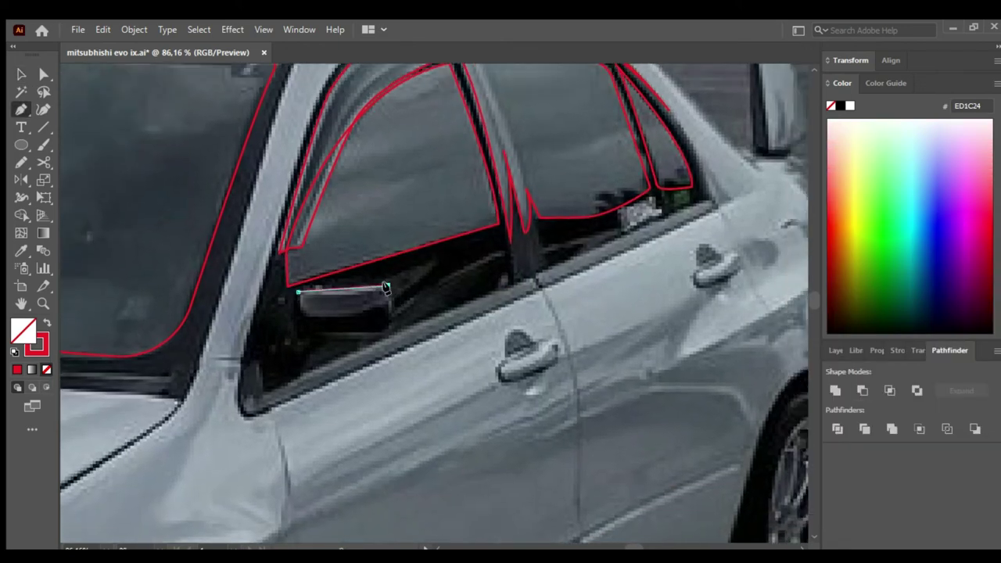
{"action": "left_click_drag", "start_coordinate": [298, 295], "coordinate": [312, 302]}
{"action": "key", "text": "a"}
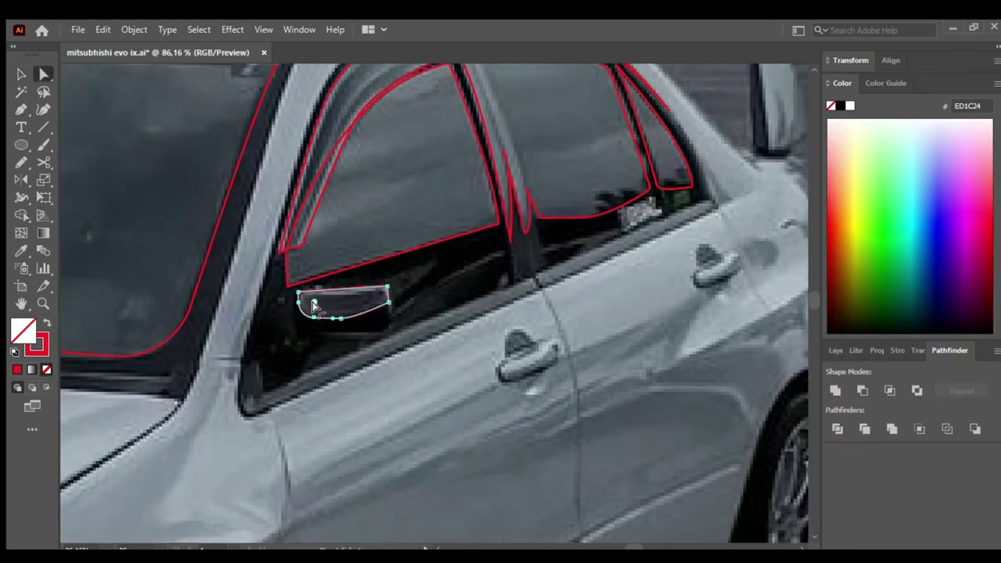
{"action": "key", "text": "ctrl+shift+a"}
- Trace the window sill trim strip as a closed outline along the doors
{"action": "key", "text": "p"}
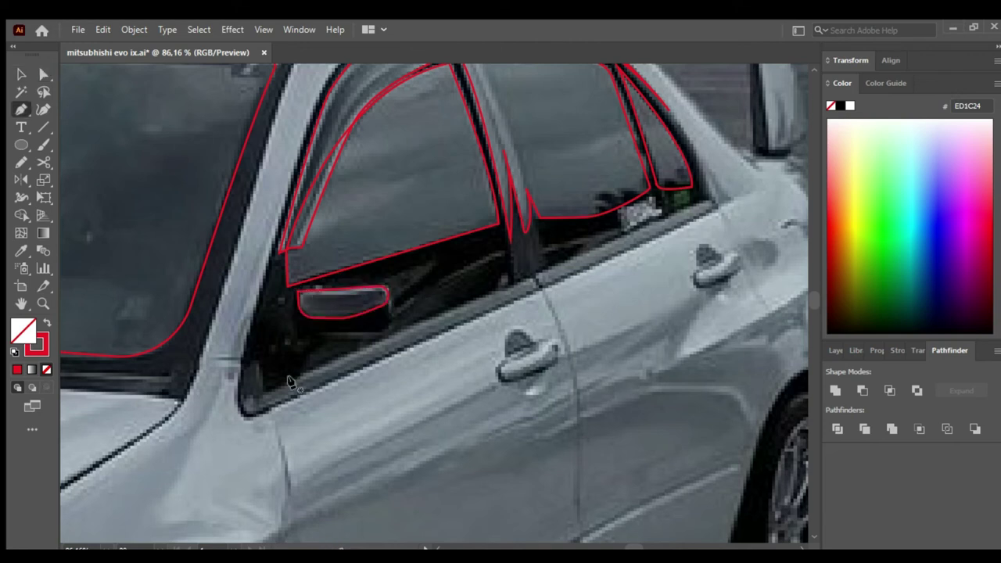
{"action": "left_click", "coordinate": [266, 391]}
{"action": "left_click", "coordinate": [708, 203]}
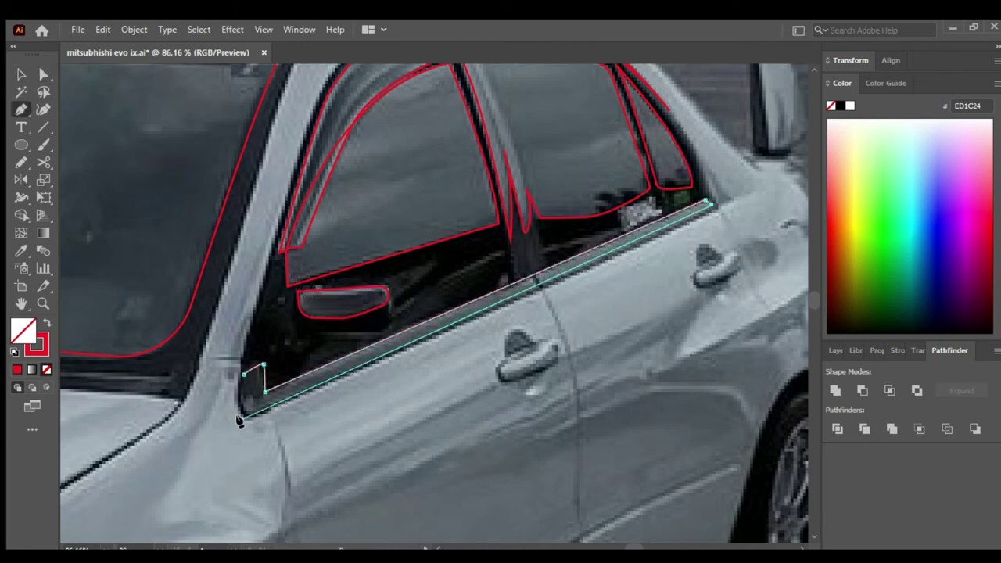
{"action": "left_click", "coordinate": [241, 376]}
{"action": "key", "text": "ctrl+shift+a"}
{"action": "key", "text": "v"}
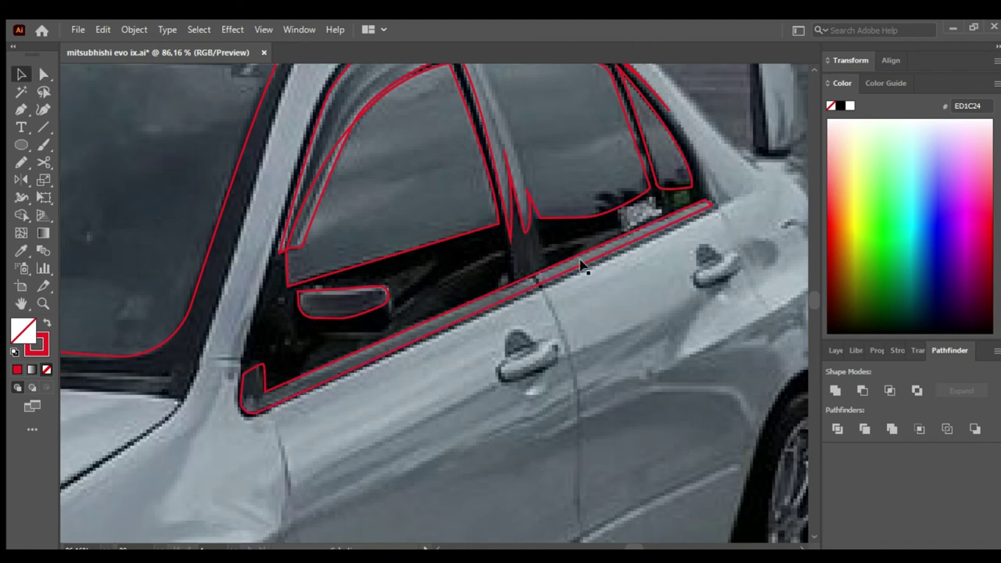
- Zoom out and add a path along the rear spoiler's top edge
{"action": "key", "text": "ctrl+minus"}
{"action": "scroll", "coordinate": [613, 272], "scroll_direction": "down", "scroll_amount": 3, "text": "alt"}
{"action": "scroll", "coordinate": [611, 248], "scroll_direction": "up", "scroll_amount": 4, "text": "alt"}
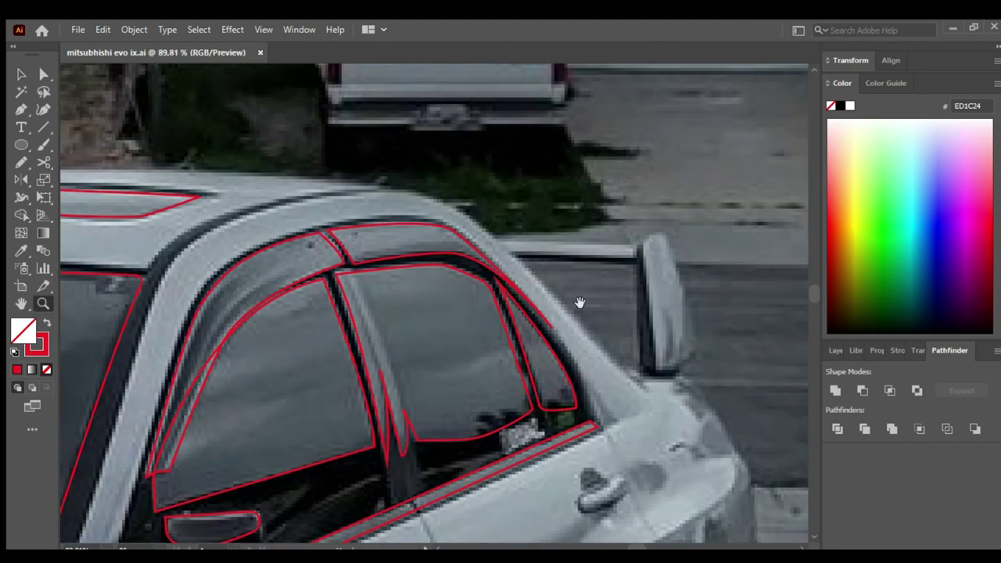
{"action": "left_click", "coordinate": [496, 245]}
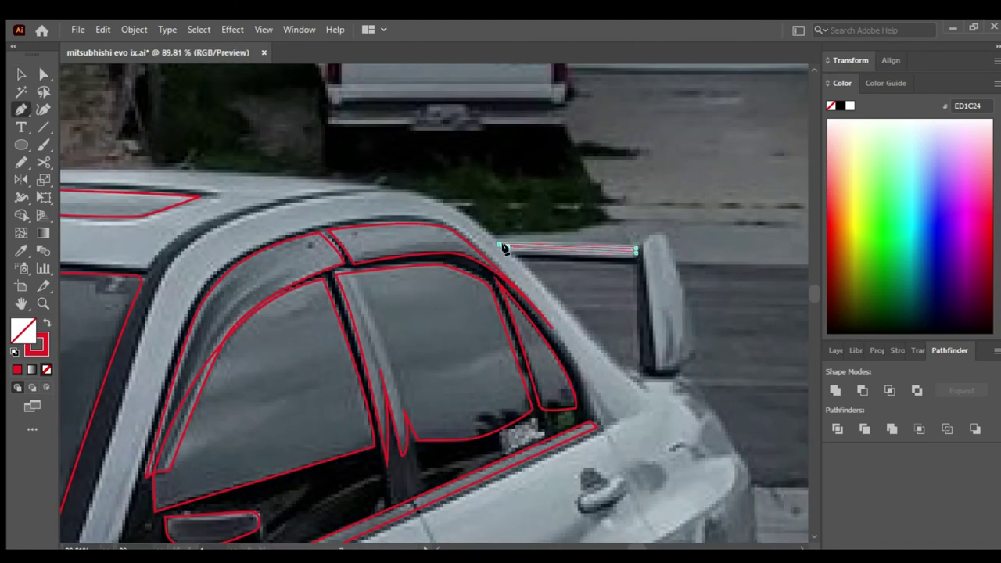
{"action": "key", "text": "z"}
{"action": "scroll", "coordinate": [606, 268], "scroll_direction": "down", "scroll_amount": 2, "text": "alt"}
{"action": "scroll", "coordinate": [606, 268], "scroll_direction": "down", "scroll_amount": 2, "text": "alt"}
- Select the windshield and fill it with a grey sampled by the Eyedropper
{"action": "scroll", "coordinate": [487, 281], "scroll_direction": "down", "scroll_amount": 2, "text": "alt"}
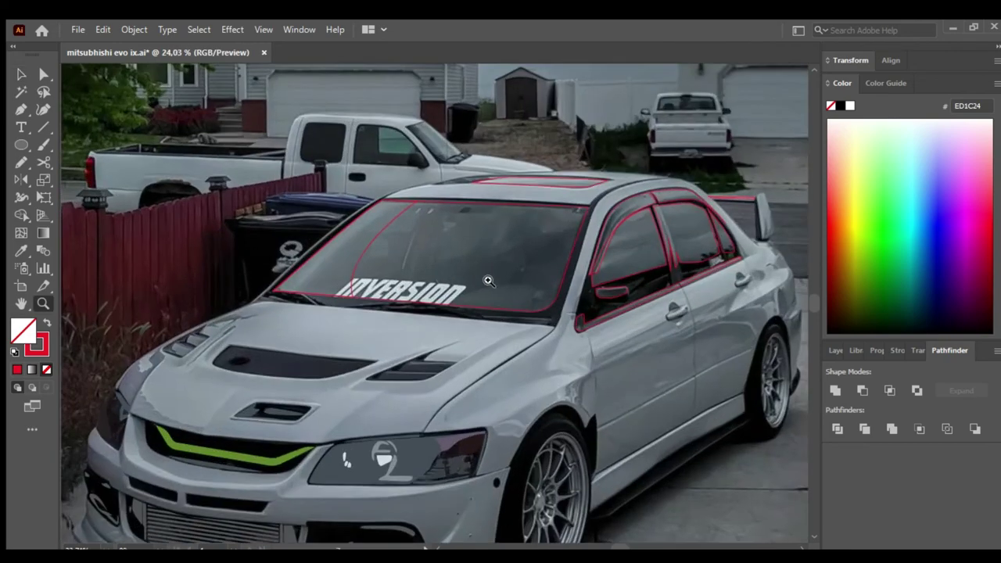
{"action": "scroll", "coordinate": [488, 280], "scroll_direction": "down", "scroll_amount": 1, "text": "alt"}
{"action": "scroll", "coordinate": [325, 247], "scroll_direction": "down", "scroll_amount": 1, "text": "alt"}
{"action": "key", "text": "v"}
{"action": "left_click", "coordinate": [388, 290]}
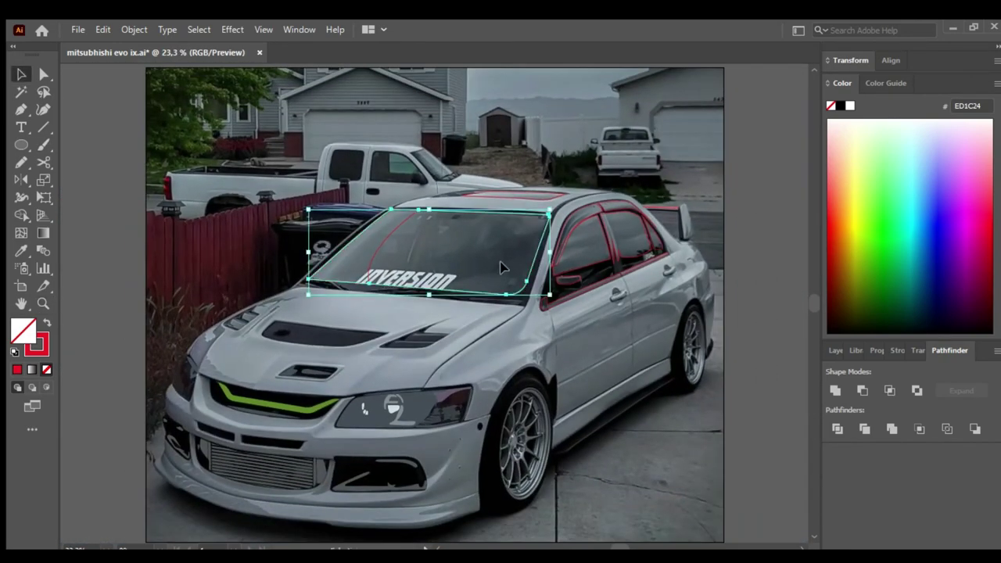
{"action": "scroll", "coordinate": [503, 268], "scroll_direction": "up", "scroll_amount": 2, "text": "alt"}
{"action": "key", "text": "i"}
{"action": "left_click", "coordinate": [471, 258]}
{"action": "key", "text": "i"}
{"action": "left_click", "coordinate": [324, 235]}
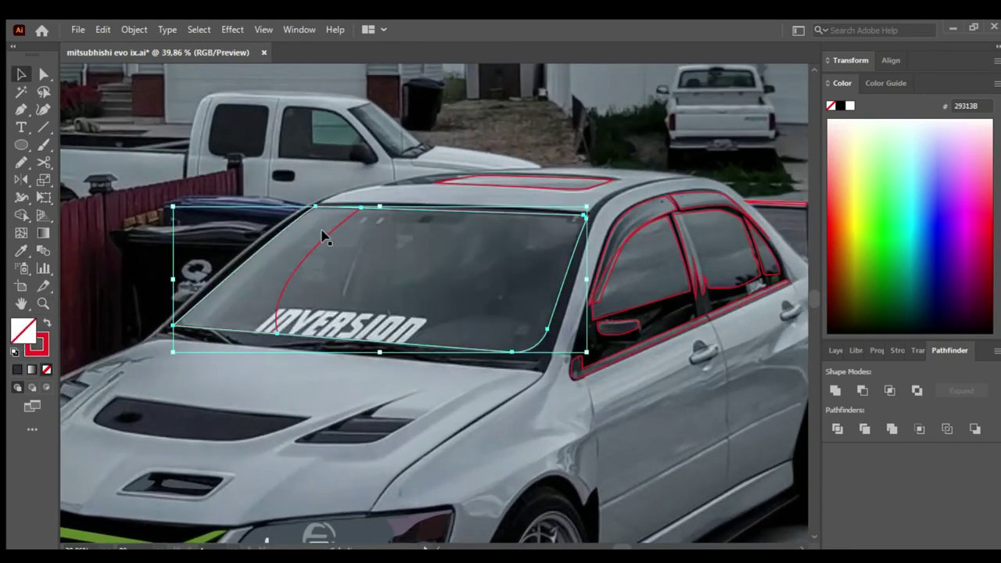
{"action": "left_click", "coordinate": [268, 283]}
- Darken the windshield fill to form the reflection area
{"action": "key", "text": "v"}
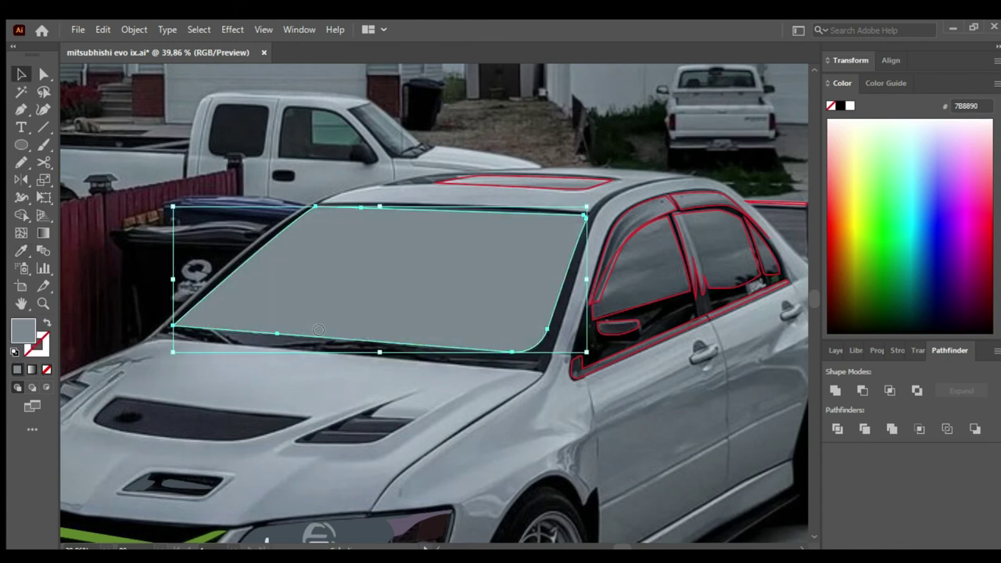
{"action": "left_click", "coordinate": [537, 282]}
{"action": "left_click", "coordinate": [228, 409]}
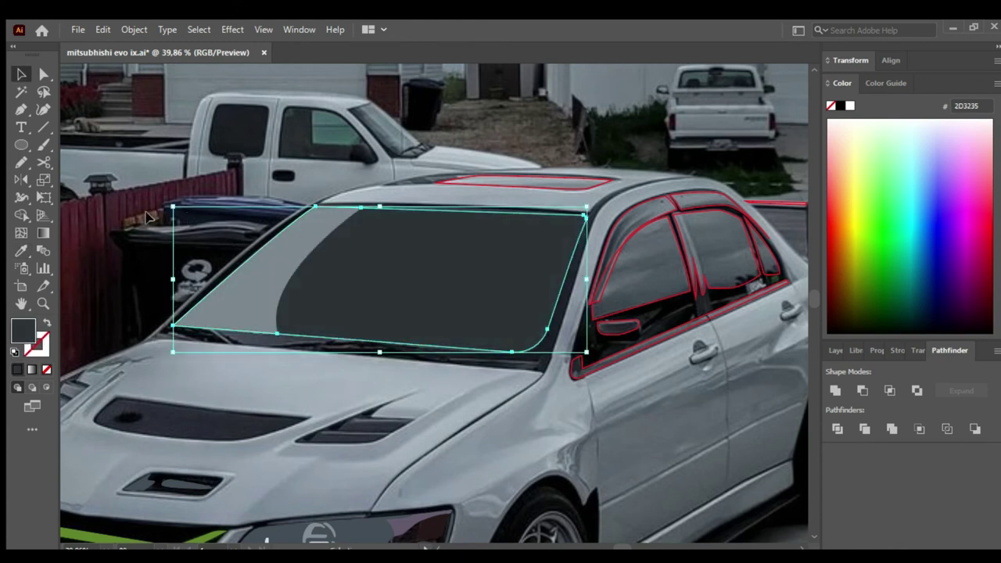
{"action": "left_click", "coordinate": [618, 234]}
- Fill the side windows, sunroof and mirror with sampled dark greys
{"action": "left_click", "coordinate": [714, 228], "text": "shift"}
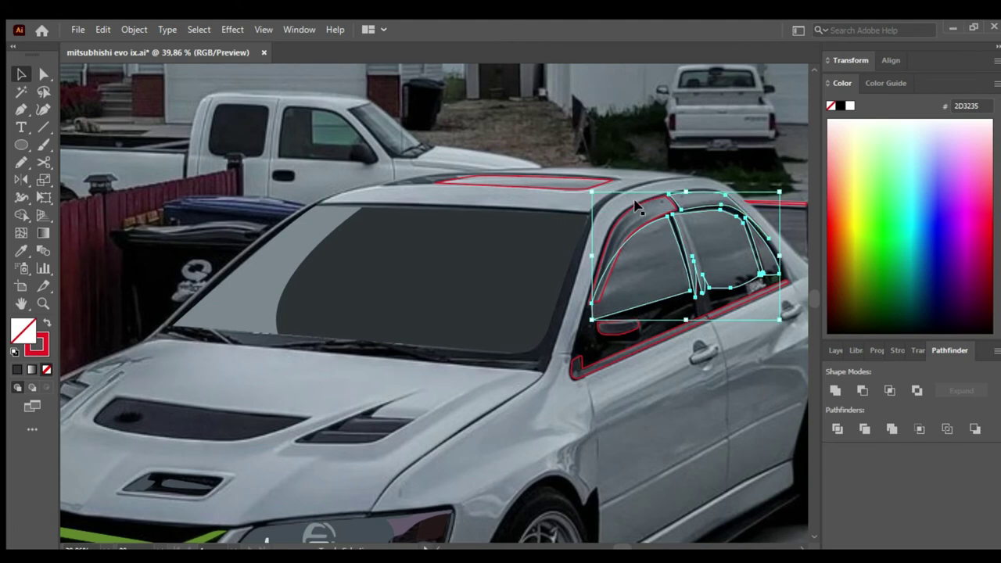
{"action": "key", "text": "i"}
{"action": "left_click", "coordinate": [295, 262]}
{"action": "left_click", "coordinate": [637, 247]}
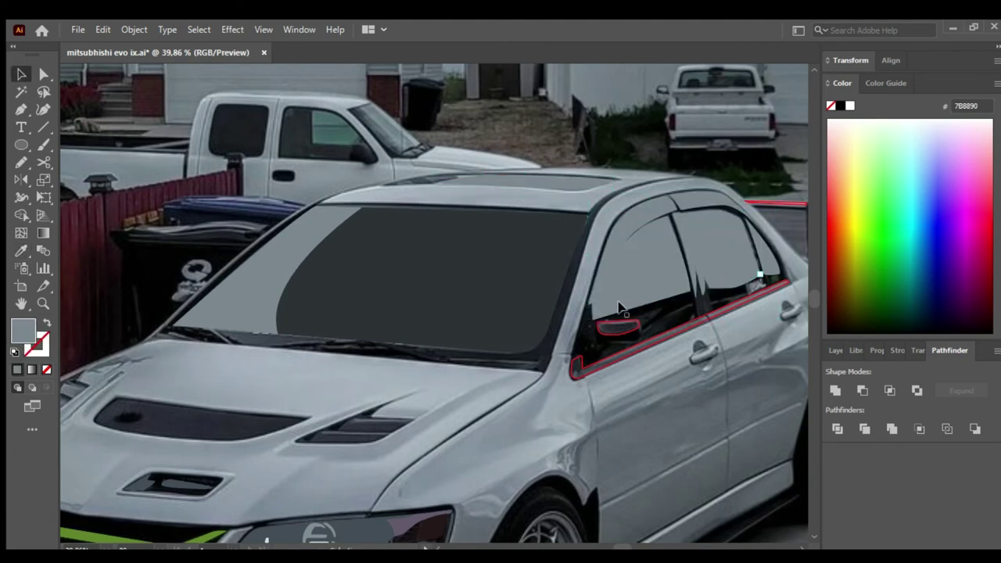
{"action": "left_click", "coordinate": [617, 327], "text": "ctrl"}
{"action": "left_click", "coordinate": [622, 309]}
- Give the door trim a grey fill and fit the artboard in view
{"action": "left_click", "coordinate": [602, 361], "text": "ctrl"}
{"action": "key", "text": "v"}
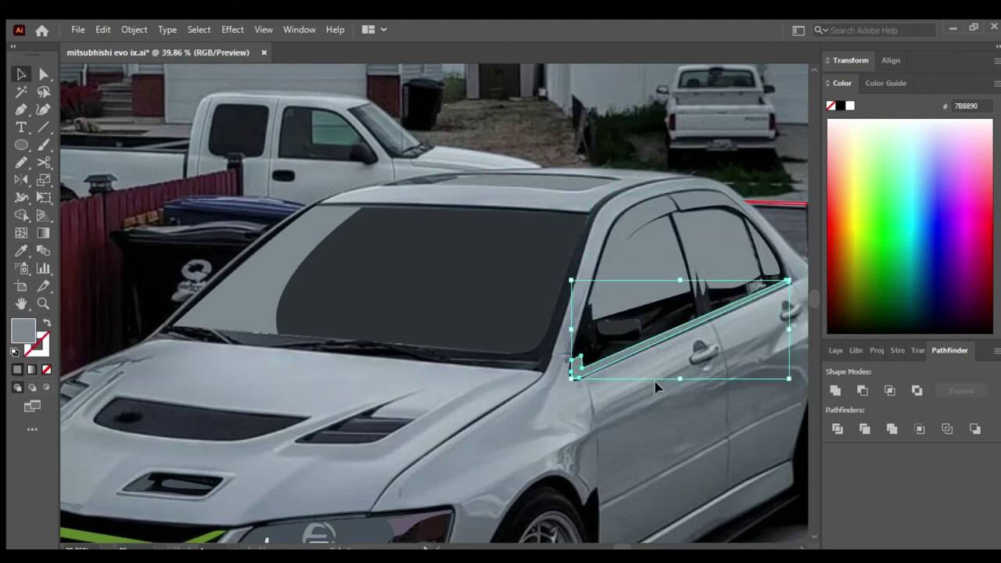
{"action": "left_click_drag", "start_coordinate": [655, 384], "coordinate": [557, 320]}
{"action": "left_click", "coordinate": [677, 137]}
{"action": "key", "text": "ctrl+0"}
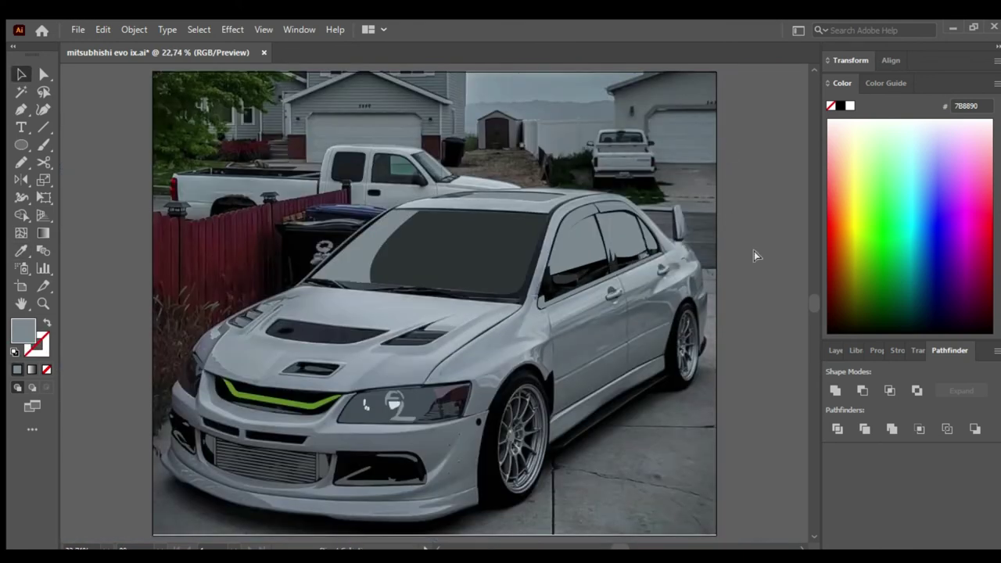
{"action": "left_click", "coordinate": [835, 350]}
- Show all layers again and lighten the grille's colour
{"action": "left_click_drag", "start_coordinate": [834, 250], "coordinate": [833, 266]}
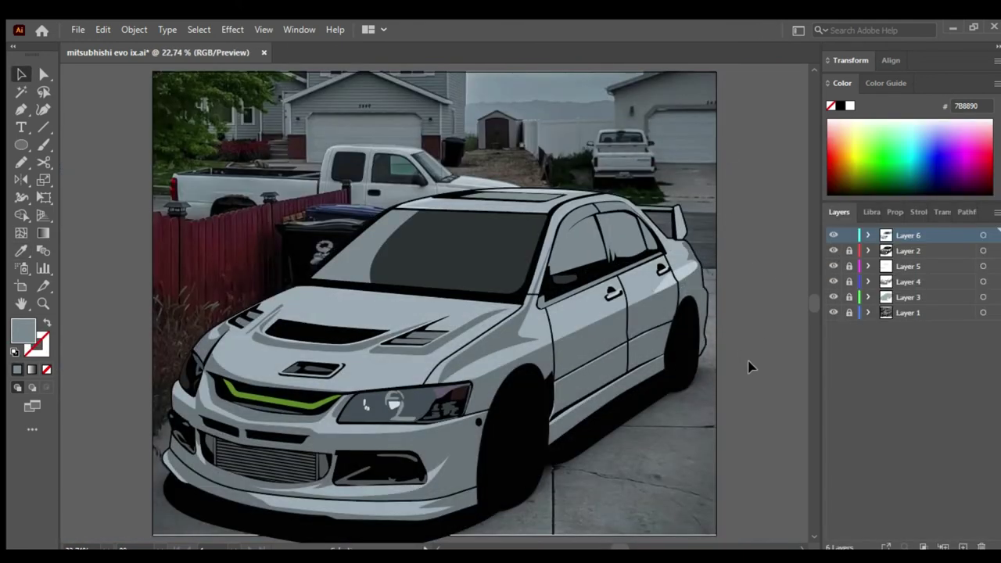
{"action": "scroll", "coordinate": [523, 489], "scroll_direction": "up", "scroll_amount": 5}
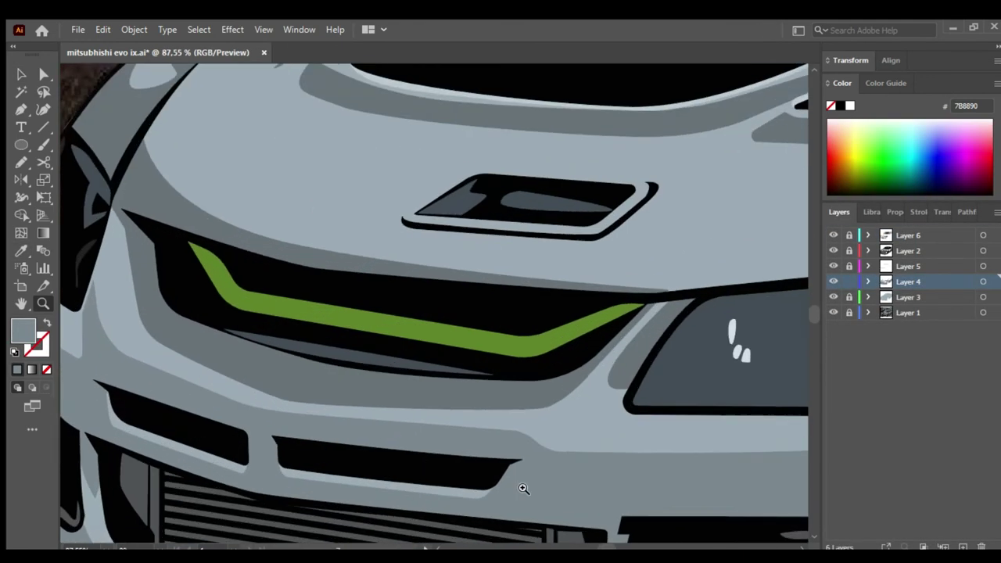
{"action": "scroll", "coordinate": [523, 489], "scroll_direction": "down", "scroll_amount": 3}
{"action": "scroll", "coordinate": [362, 454], "scroll_direction": "down", "scroll_amount": 1}
{"action": "left_click", "coordinate": [349, 365]}
{"action": "left_click", "coordinate": [397, 402]}
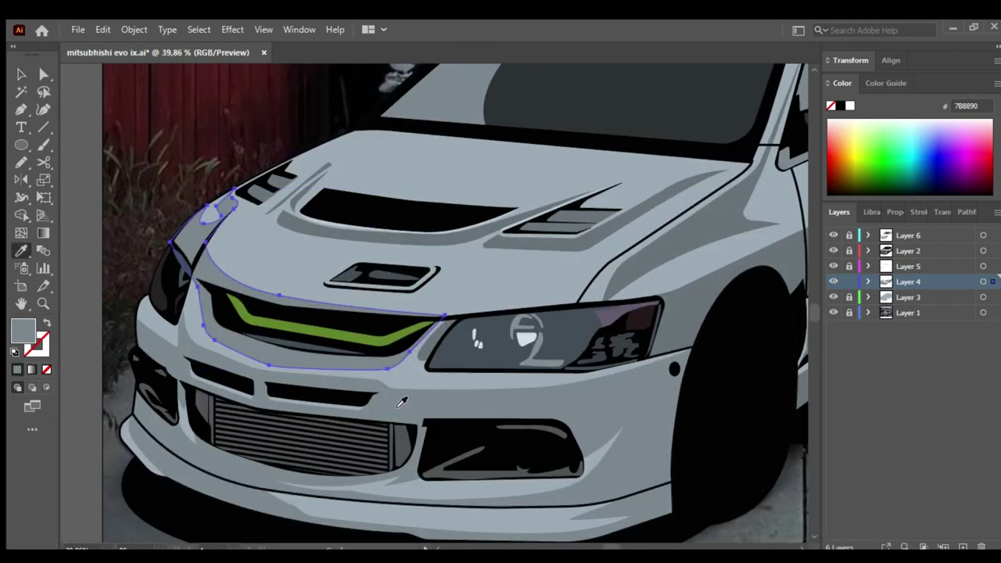
{"action": "left_click", "coordinate": [555, 395]}
- Hide every layer except the photo and create a new Layer 7
{"action": "left_click", "coordinate": [614, 407]}
{"action": "key", "text": "ctrl+0"}
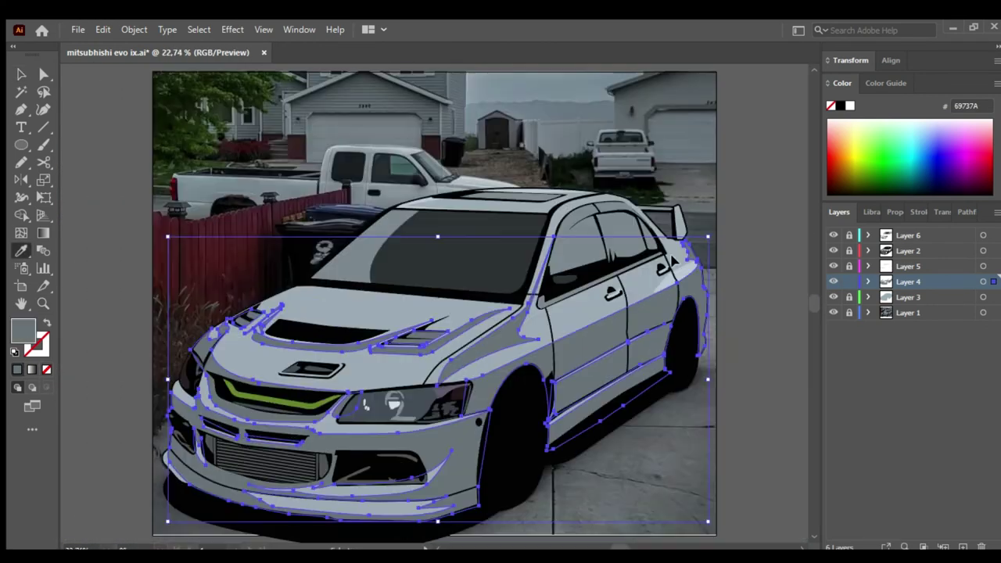
{"action": "key", "text": "ctrl+shift+a"}
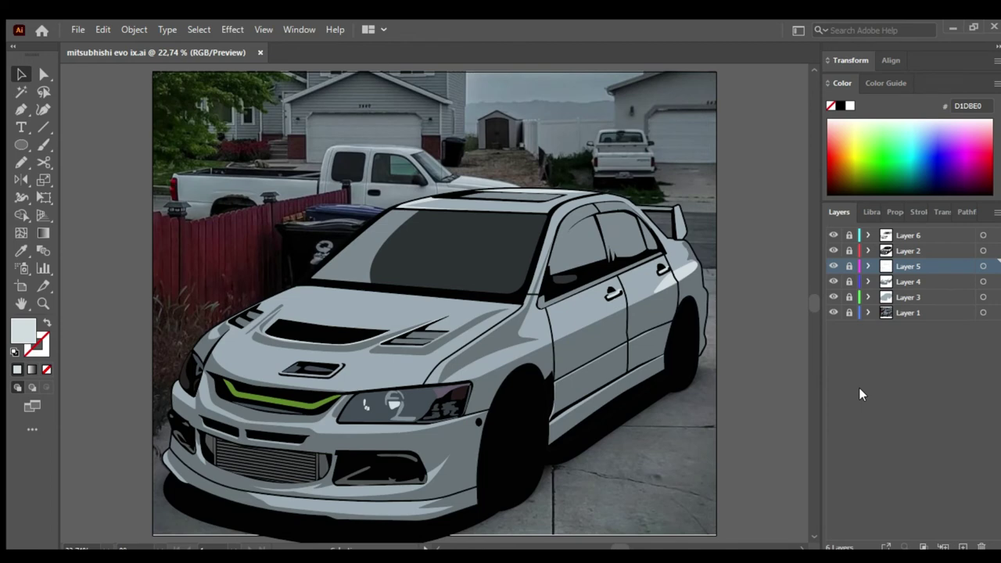
{"action": "left_click_drag", "start_coordinate": [833, 297], "coordinate": [833, 235]}
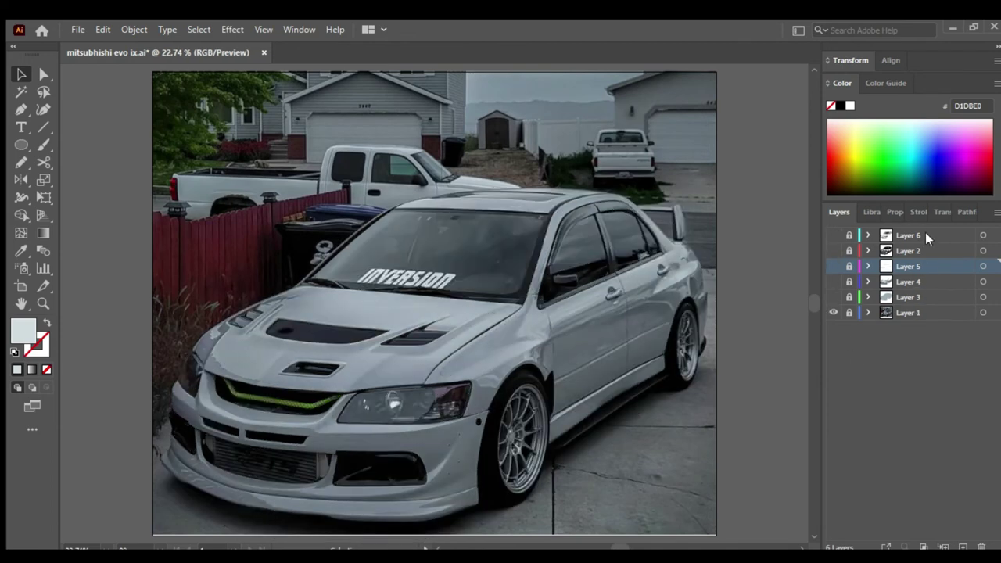
{"action": "key", "text": "ctrl+l"}
- On Layer 7, draw an ellipse around the front wheel rim and stretch it to fit
{"action": "key", "text": "z"}
{"action": "left_click", "coordinate": [600, 455]}
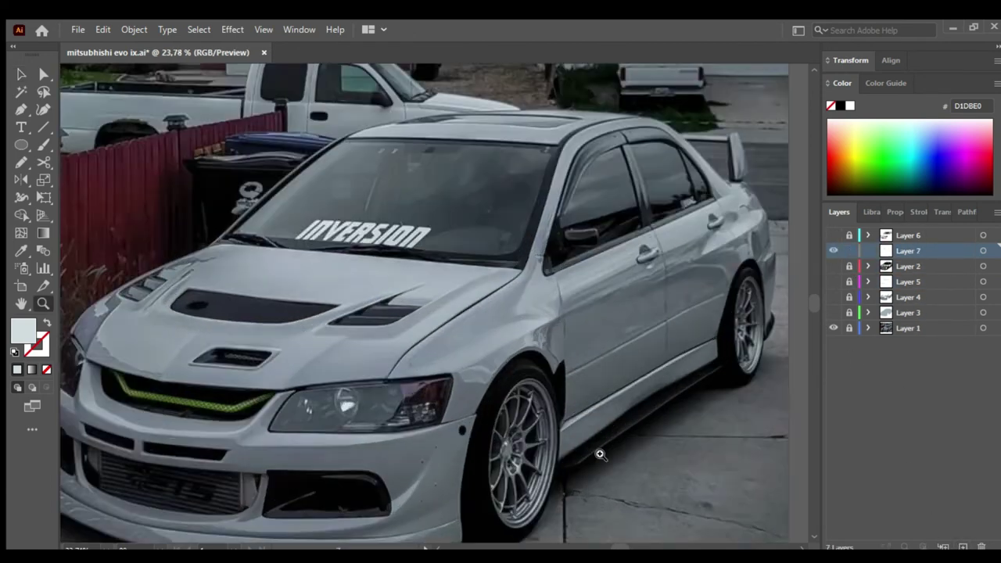
{"action": "left_click_drag", "start_coordinate": [599, 454], "coordinate": [512, 325]}
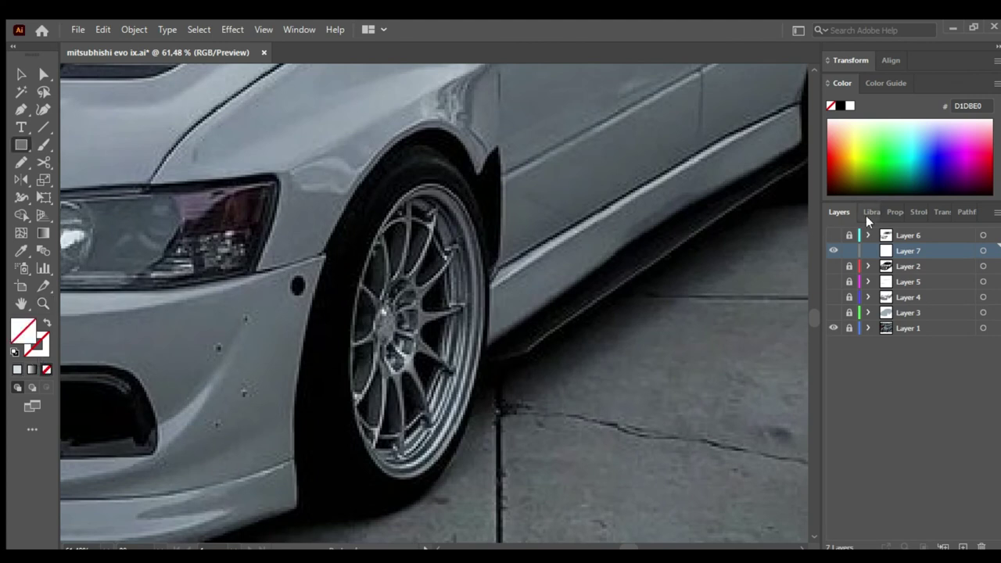
{"action": "left_click", "coordinate": [894, 212]}
{"action": "left_click_drag", "start_coordinate": [355, 185], "coordinate": [487, 473]}
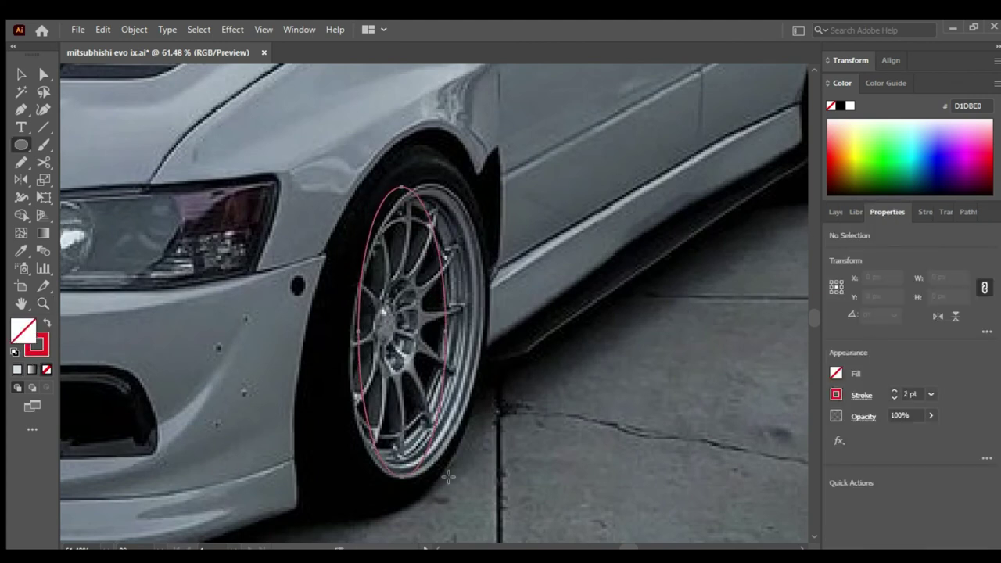
{"action": "key", "text": "v"}
{"action": "left_click_drag", "start_coordinate": [358, 329], "coordinate": [349, 332]}
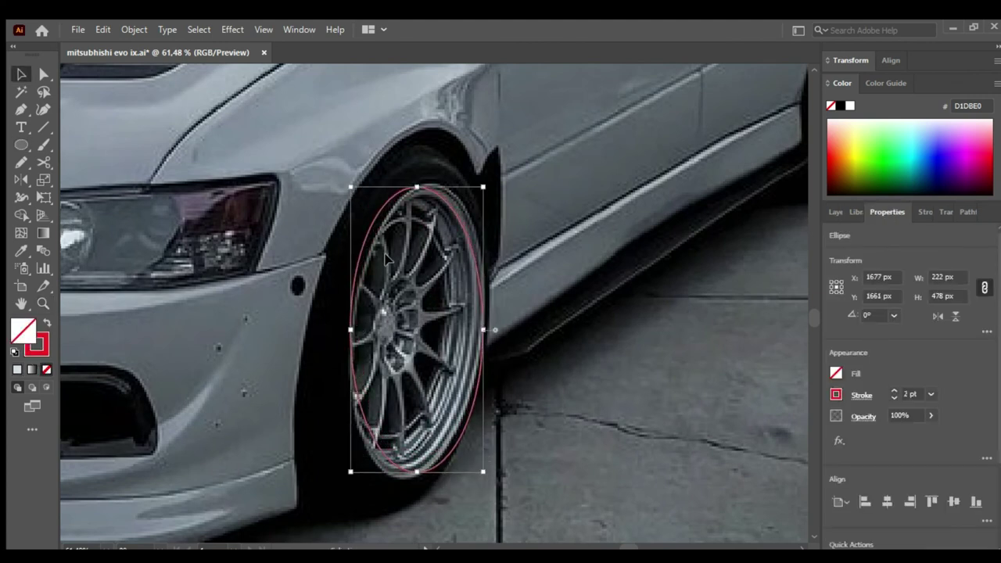
{"action": "key", "text": "e"}
{"action": "left_click_drag", "start_coordinate": [416, 472], "coordinate": [410, 480]}
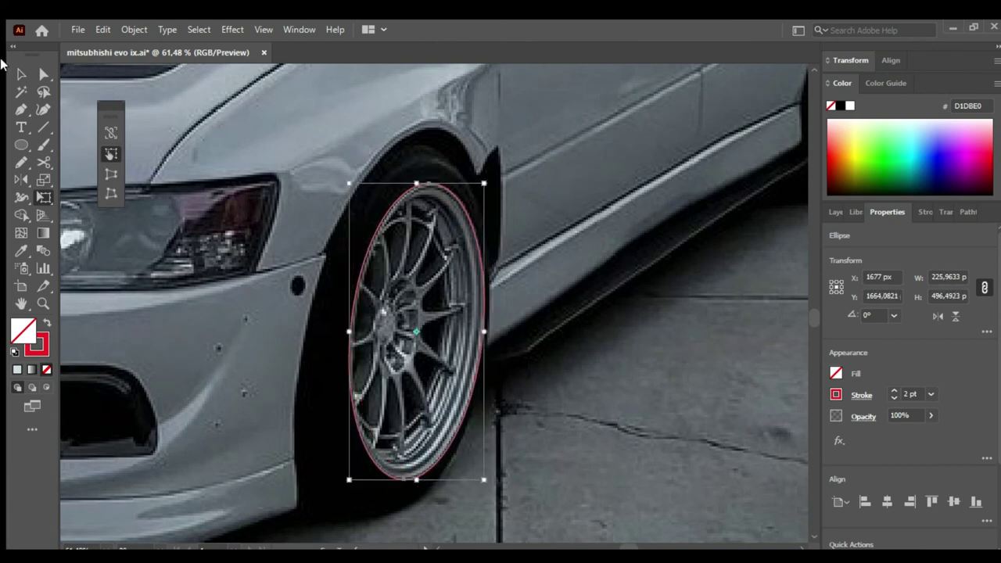
{"action": "key", "text": "ctrl+shift+a"}
- Zoom into the wheel and trace each spoke gap around the hub as closed outlines
{"action": "key", "text": "z"}
{"action": "left_click_drag", "start_coordinate": [455, 244], "coordinate": [493, 300]}
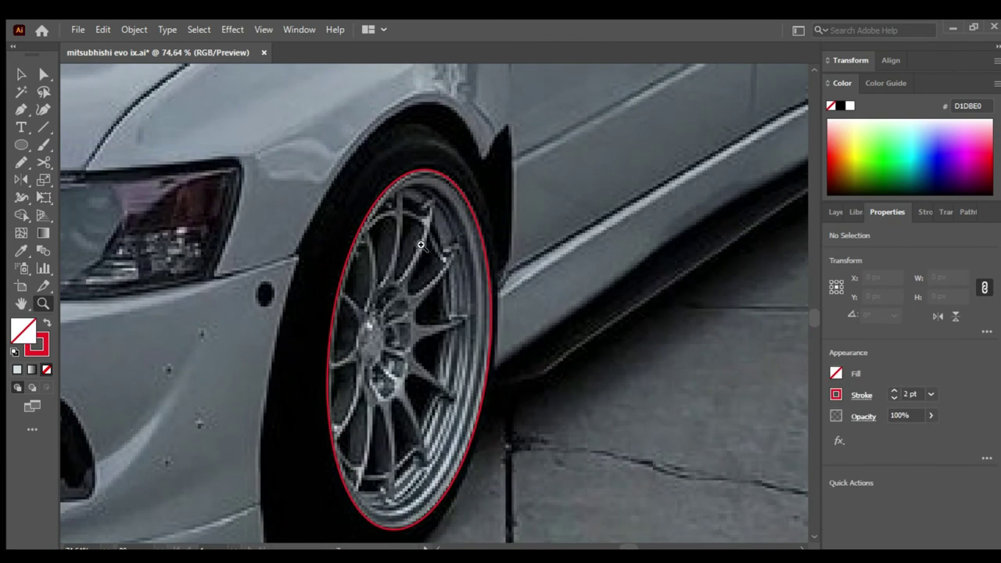
{"action": "left_click_drag", "start_coordinate": [420, 245], "coordinate": [453, 266]}
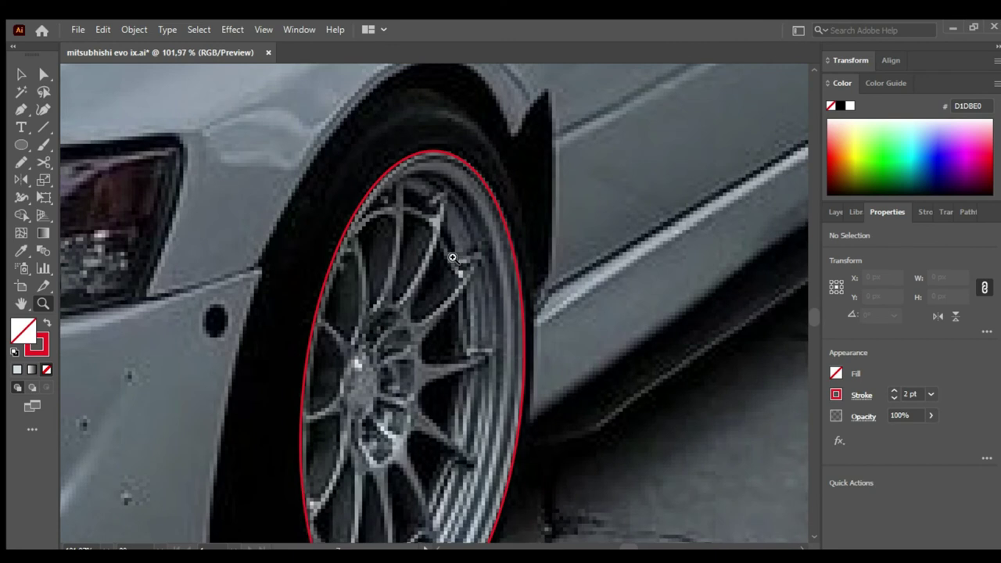
{"action": "key", "text": "p"}
{"action": "key", "text": "F7"}
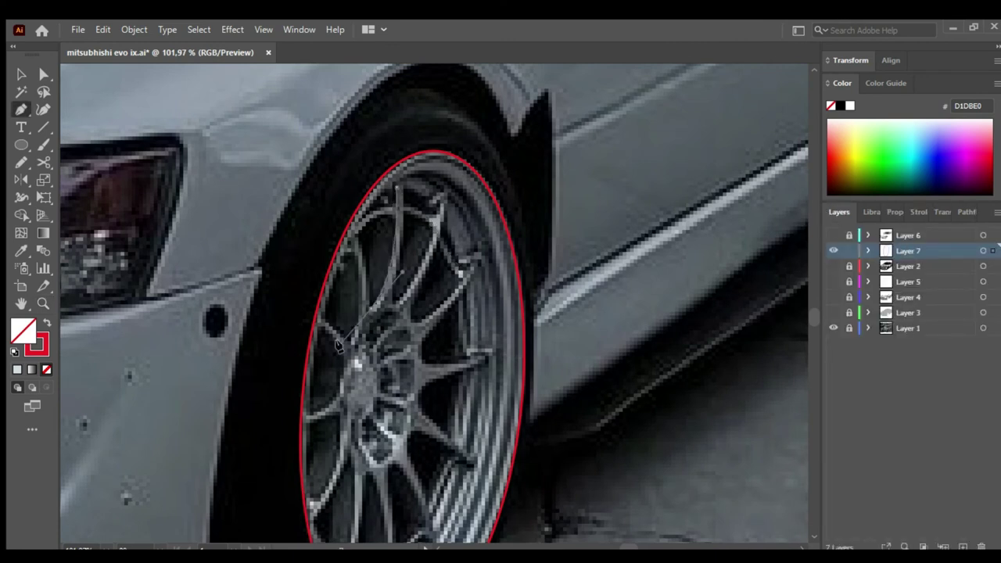
{"action": "left_click", "coordinate": [395, 187]}
{"action": "key", "text": "c"}
{"action": "left_click", "coordinate": [465, 241], "text": "ctrl"}
{"action": "key", "text": "p"}
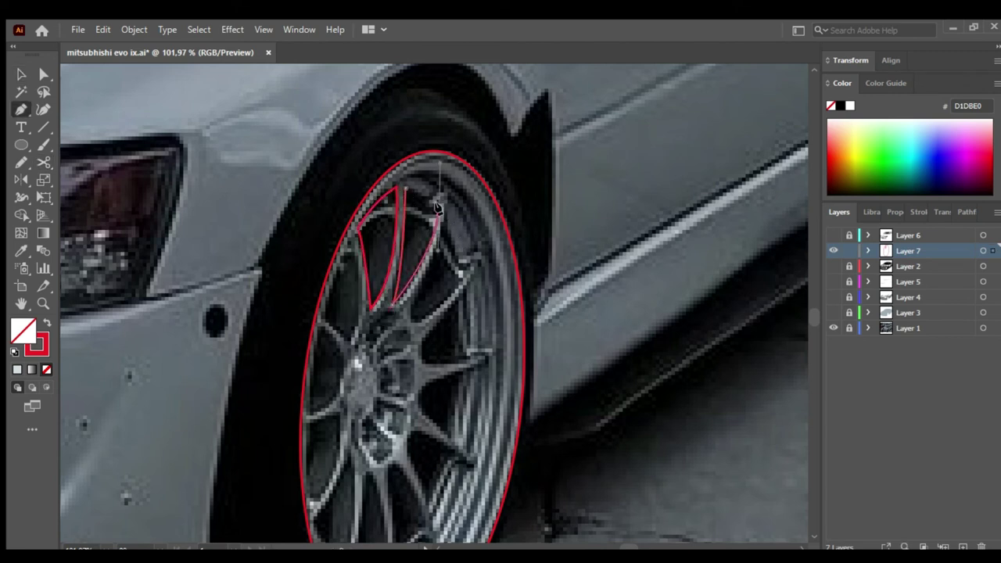
{"action": "left_click", "coordinate": [464, 270], "text": "ctrl"}
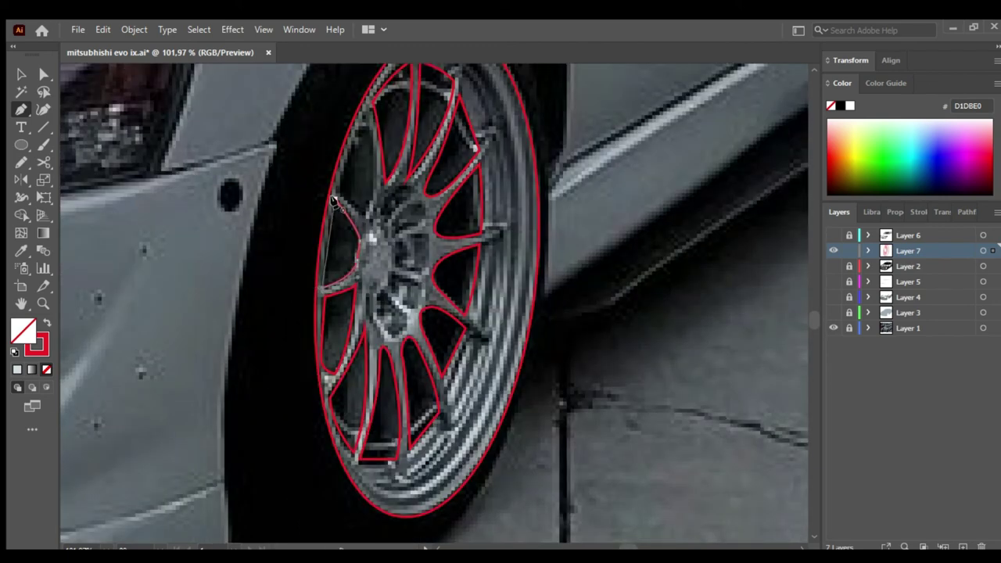
{"action": "scroll", "coordinate": [374, 213], "scroll_direction": "up", "scroll_amount": 2}
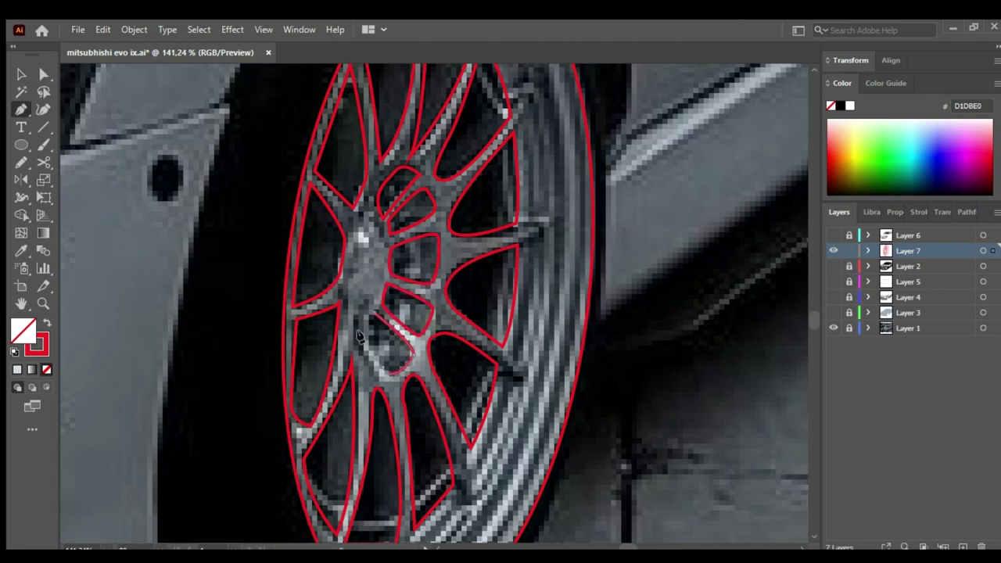
{"action": "key", "text": "ctrl+minus"}
{"action": "key", "text": "ctrl+minus"}
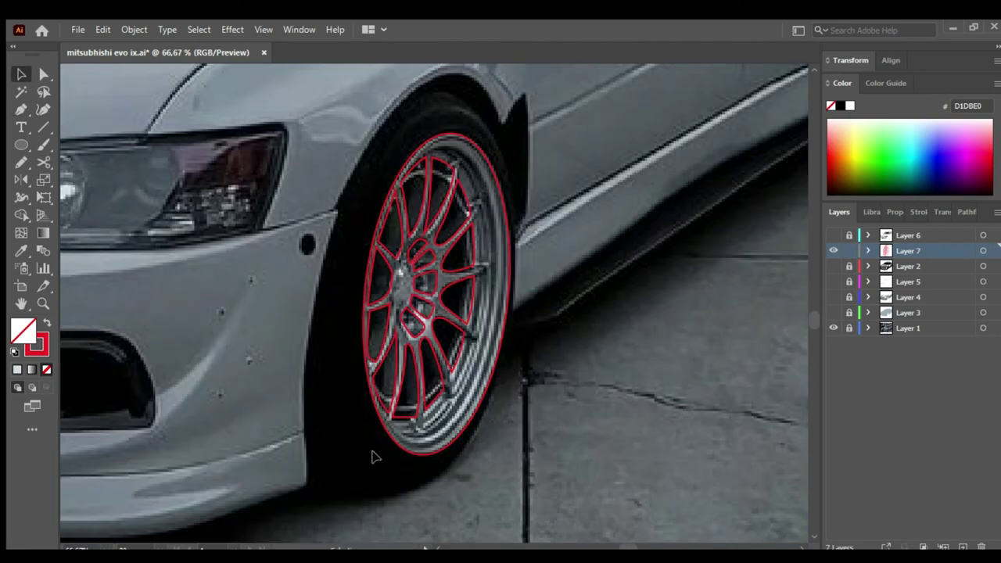
- Resize the outer wheel ellipse to fit the front wheel's rim
{"action": "left_click", "coordinate": [473, 172]}
{"action": "key", "text": "shift+ctrl+F9"}
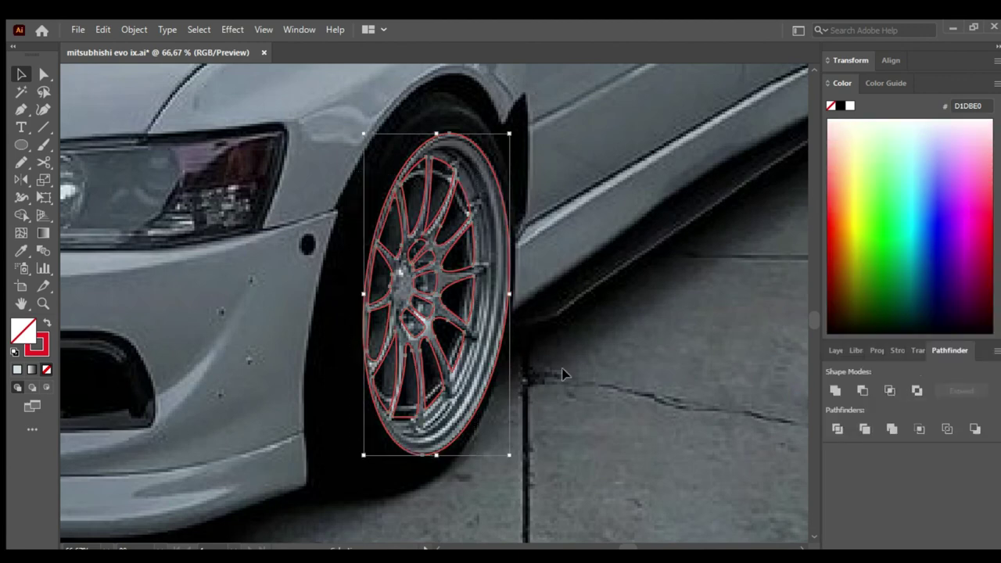
{"action": "scroll", "coordinate": [561, 374], "scroll_direction": "up", "scroll_amount": 2, "text": "alt"}
{"action": "left_click", "coordinate": [233, 114]}
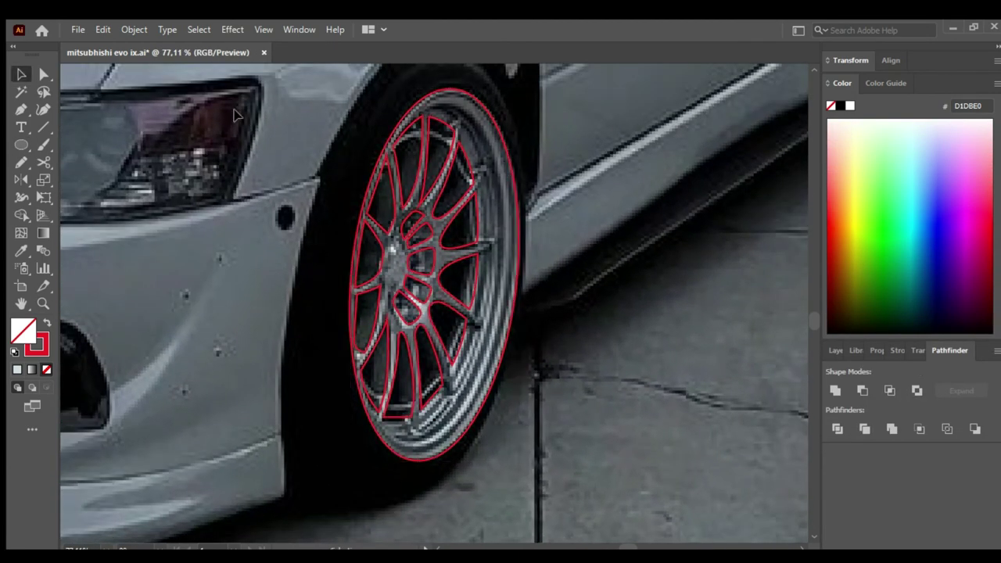
{"action": "key", "text": "v"}
{"action": "left_click", "coordinate": [381, 383]}
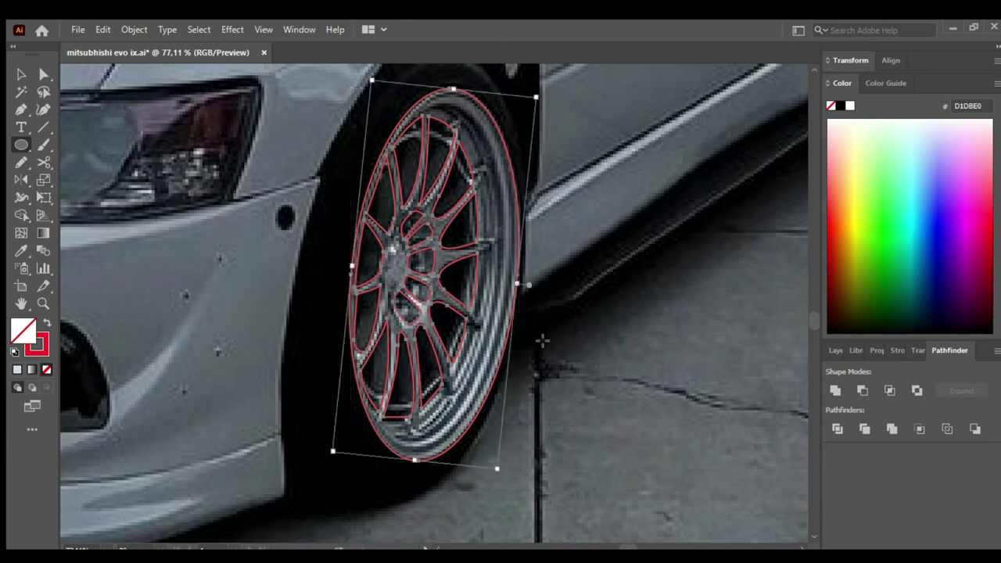
{"action": "left_click_drag", "start_coordinate": [535, 97], "coordinate": [529, 115]}
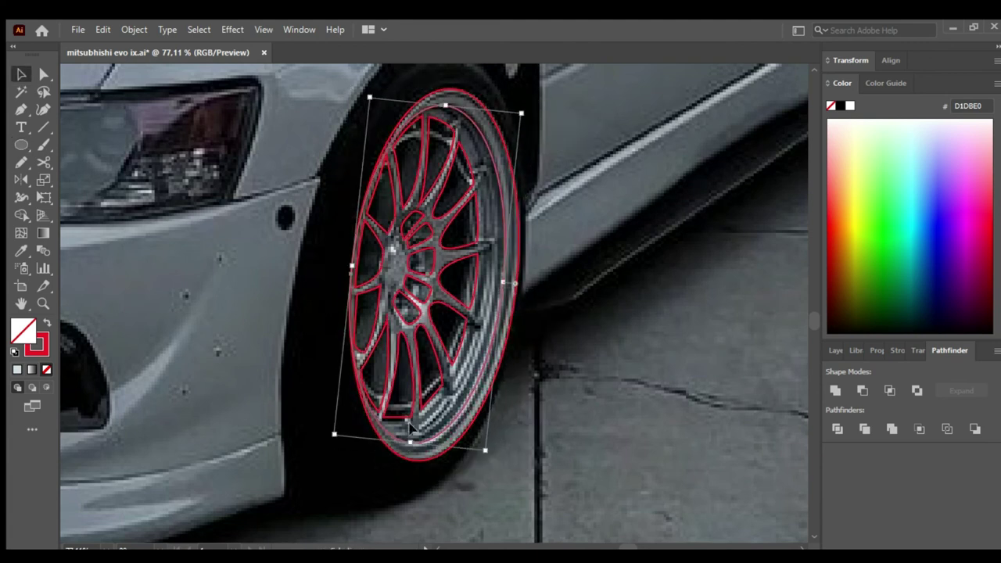
{"action": "left_click", "coordinate": [497, 200]}
- Try filling the inner rim ring with grey sampled from the photo, then undo it
{"action": "key", "text": "ctrl+a"}
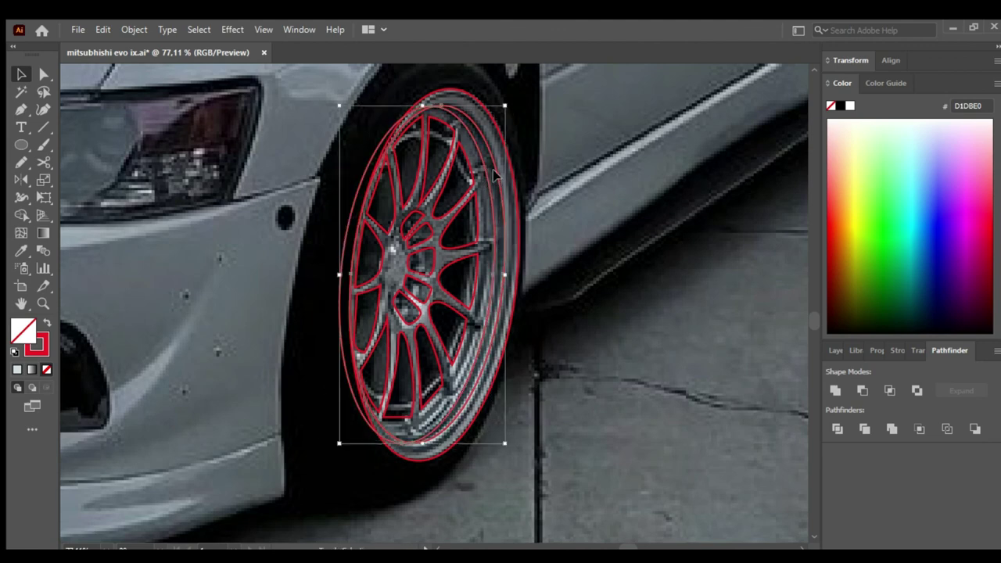
{"action": "key", "text": "shift+m"}
{"action": "key", "text": "v"}
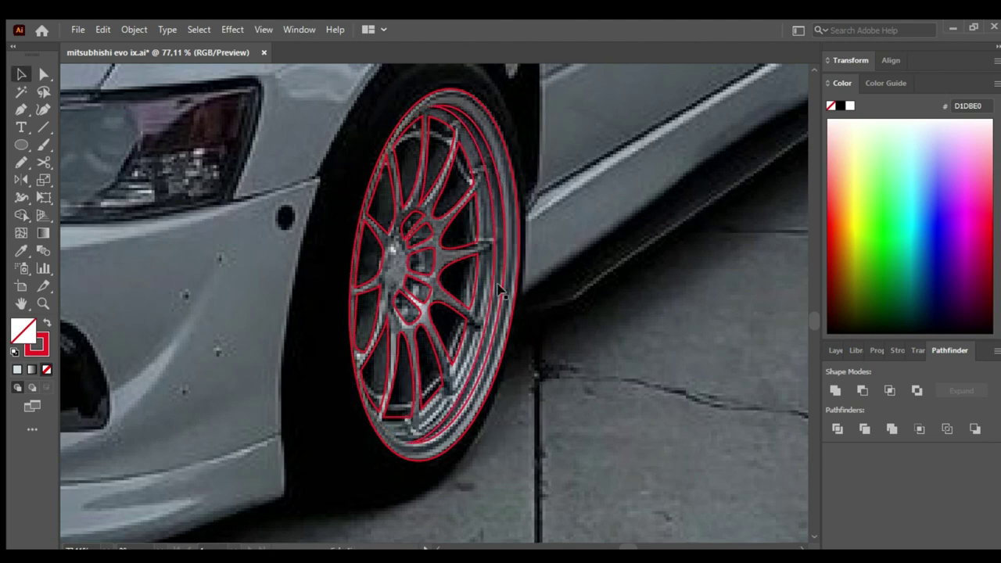
{"action": "left_click", "coordinate": [501, 291]}
{"action": "key", "text": "i"}
{"action": "left_click", "coordinate": [461, 429]}
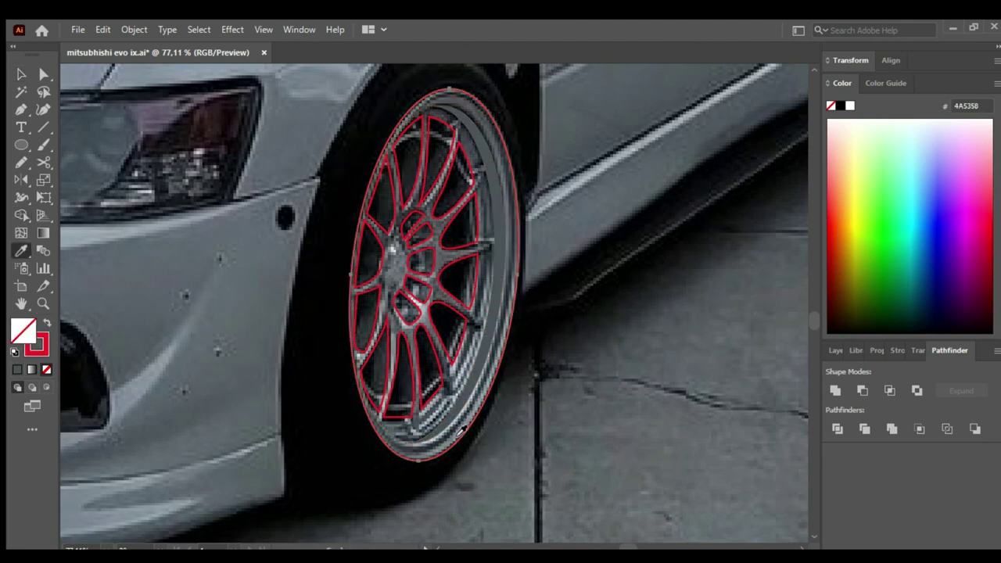
{"action": "key", "text": "ctrl+z"}
{"action": "key", "text": "v"}
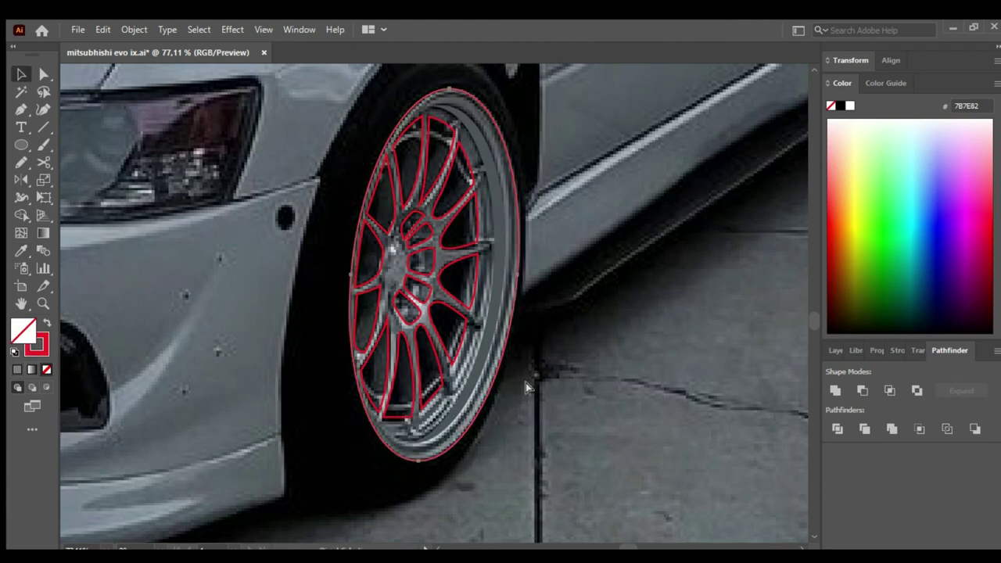
- Scale and nudge the outer wheel outline to match the tyre and rim edge
{"action": "left_click", "coordinate": [500, 234]}
{"action": "left_click_drag", "start_coordinate": [525, 90], "coordinate": [527, 97]}
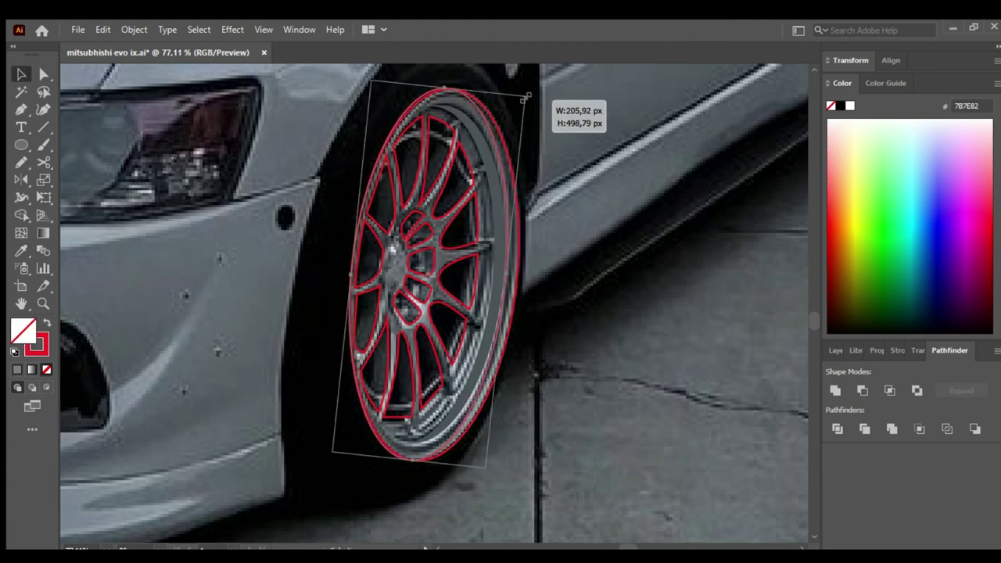
{"action": "left_click_drag", "start_coordinate": [409, 459], "coordinate": [409, 449]}
{"action": "left_click_drag", "start_coordinate": [448, 89], "coordinate": [450, 83]}
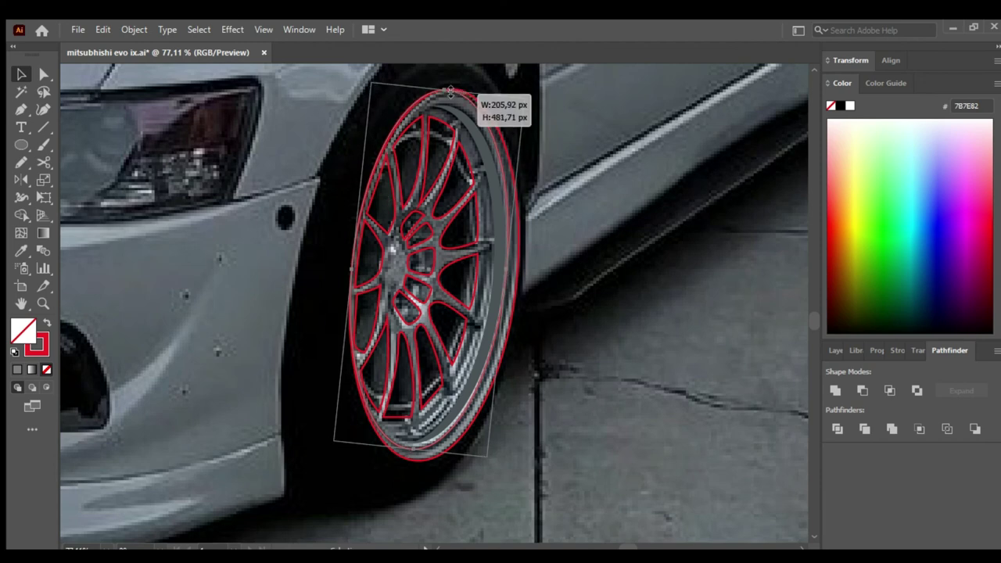
{"action": "left_click_drag", "start_coordinate": [518, 279], "coordinate": [513, 279]}
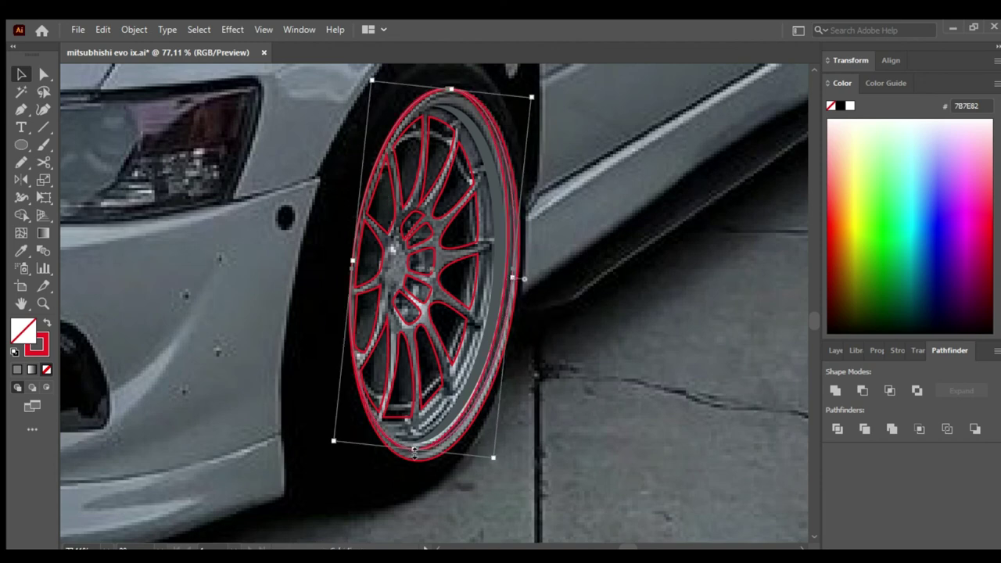
- Merge the rim ring regions into one shape with Shape Builder
{"action": "key", "text": "shift+m"}
{"action": "scroll", "coordinate": [412, 262], "scroll_direction": "up", "scroll_amount": 3}
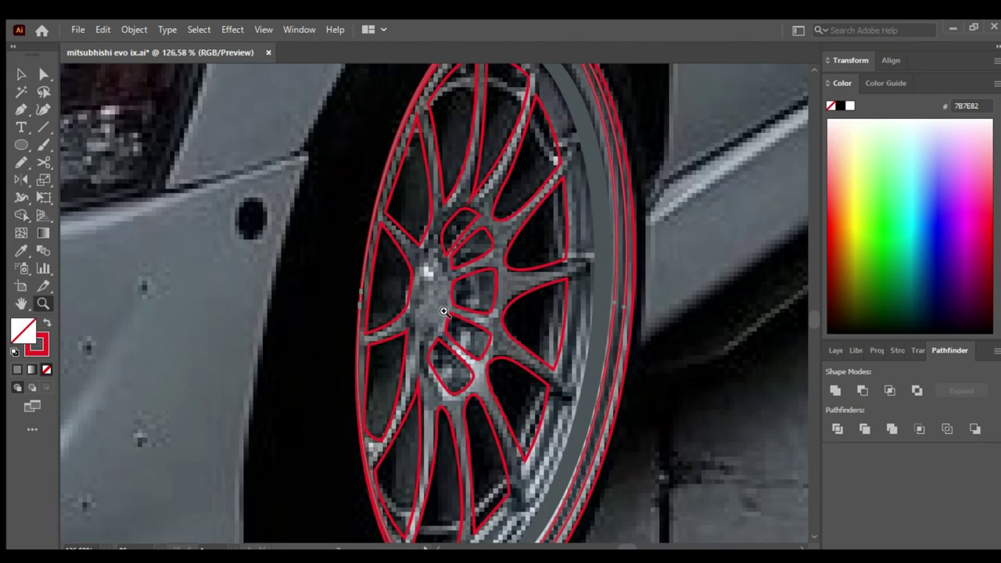
{"action": "left_click", "coordinate": [606, 366]}
{"action": "key", "text": "v"}
{"action": "key", "text": "z"}
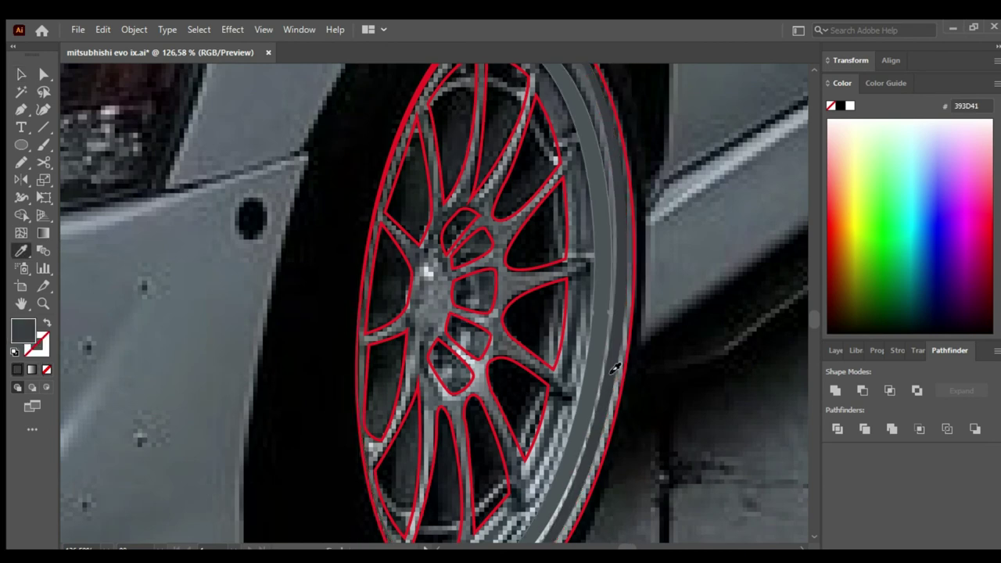
{"action": "mouse_move", "coordinate": [618, 383]}
{"action": "left_mouse_down"}
{"action": "mouse_move", "coordinate": [581, 429]}
{"action": "mouse_move", "coordinate": [517, 419]}
{"action": "mouse_move", "coordinate": [510, 454]}
{"action": "left_mouse_up"}
- Unite the inner rim paths in Pathfinder and fill the spoke gaps black
{"action": "key", "text": "shift+x"}
{"action": "left_click", "coordinate": [546, 376], "text": "shift"}
{"action": "left_click", "coordinate": [835, 391]}
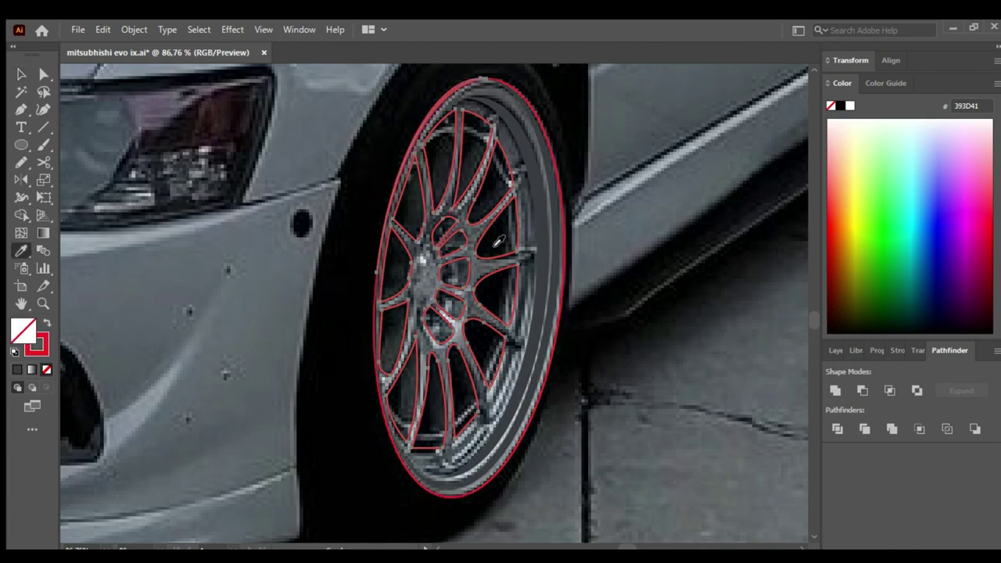
{"action": "key", "text": "shift+x"}
{"action": "left_click", "coordinate": [592, 347]}
- Check the wheel shape and keep its grey fill
{"action": "key", "text": "z"}
{"action": "left_click", "coordinate": [497, 297]}
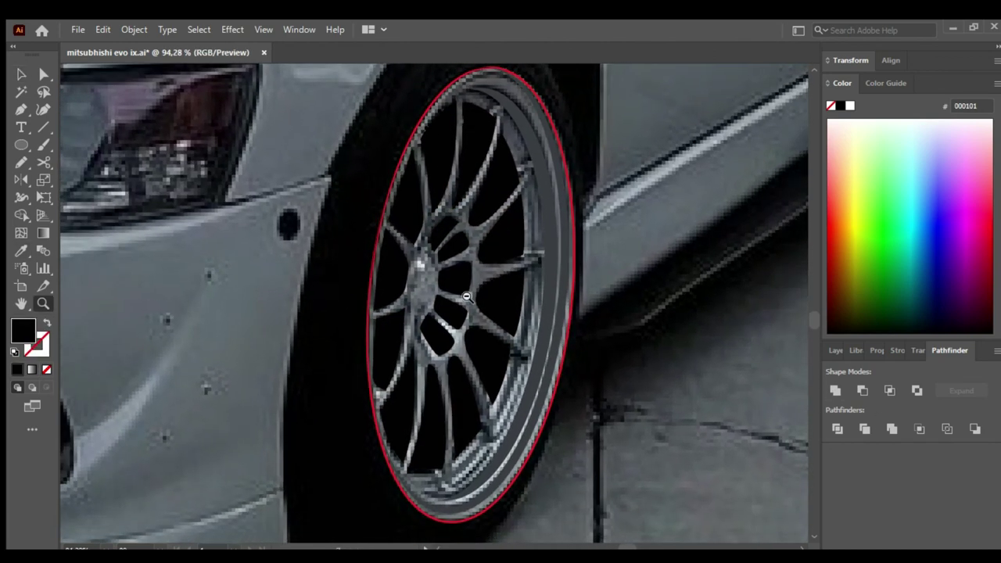
{"action": "key", "text": "v"}
{"action": "left_click", "coordinate": [538, 421]}
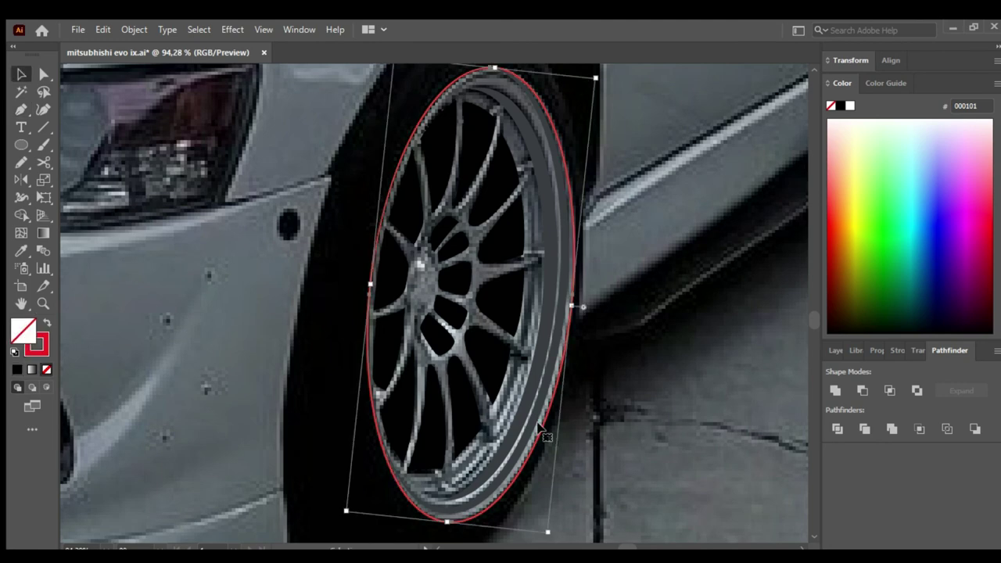
{"action": "key", "text": "ctrl+z"}
{"action": "key", "text": "ctrl+shift+z"}
- Widen the outer wheel outline to fit the tyre and set its fill to None
{"action": "key", "text": "ctrl+0"}
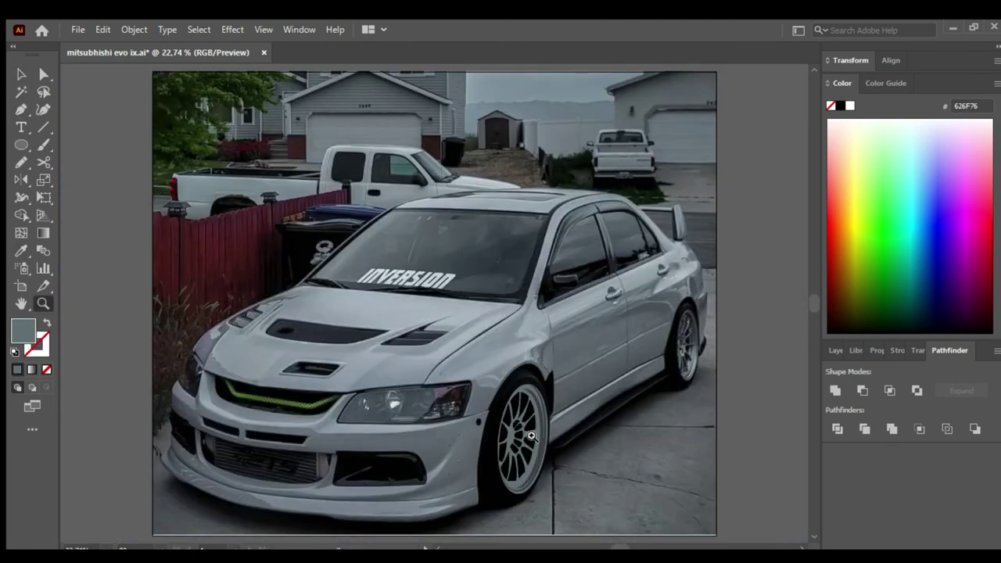
{"action": "scroll", "coordinate": [514, 435], "scroll_direction": "up", "scroll_amount": 3}
{"action": "left_click_drag", "start_coordinate": [440, 252], "coordinate": [447, 249]}
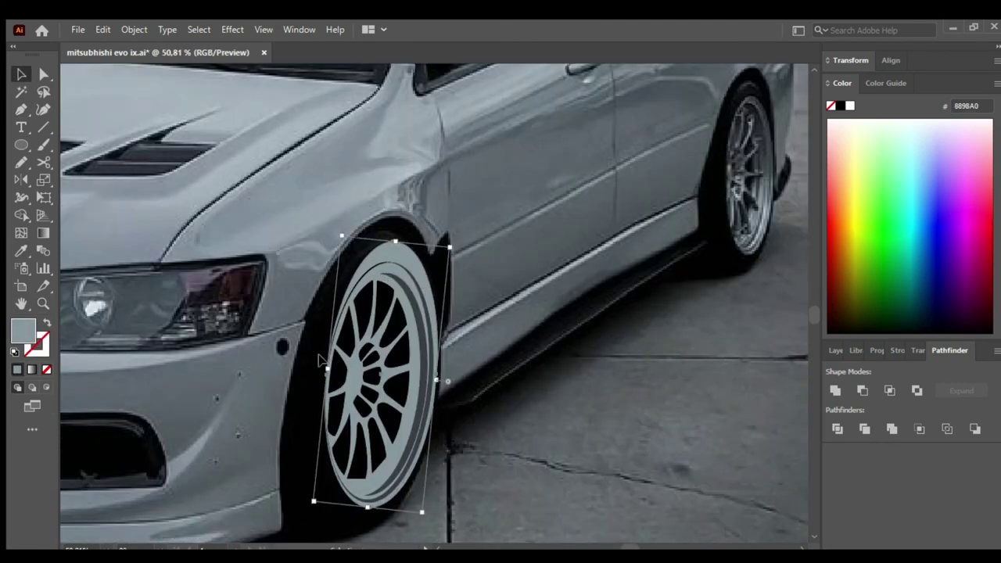
{"action": "left_click_drag", "start_coordinate": [325, 374], "coordinate": [317, 371]}
{"action": "left_click", "coordinate": [44, 370]}
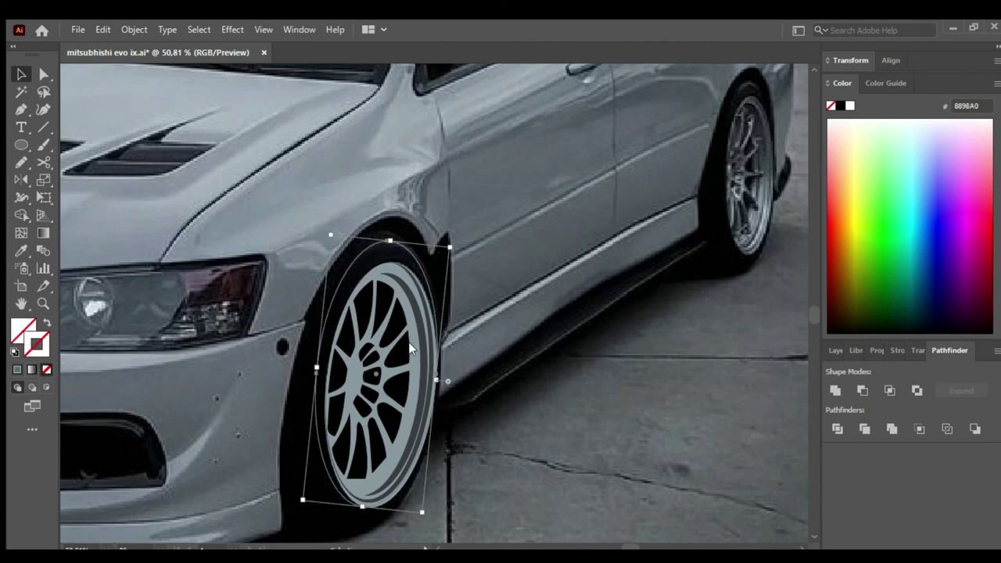
{"action": "left_click_drag", "start_coordinate": [451, 248], "coordinate": [452, 244]}
{"action": "left_click", "coordinate": [417, 236]}
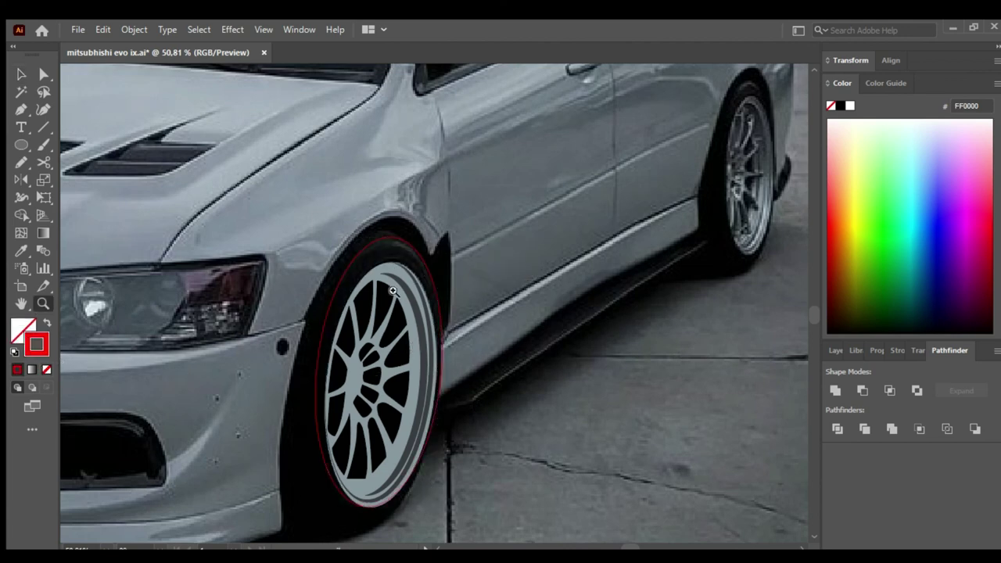
- Enlarge the outline over the tyre top and fill the resulting arc dark grey (#363838)
{"action": "scroll", "coordinate": [417, 236], "scroll_direction": "up", "scroll_amount": 2}
{"action": "left_click", "coordinate": [412, 239]}
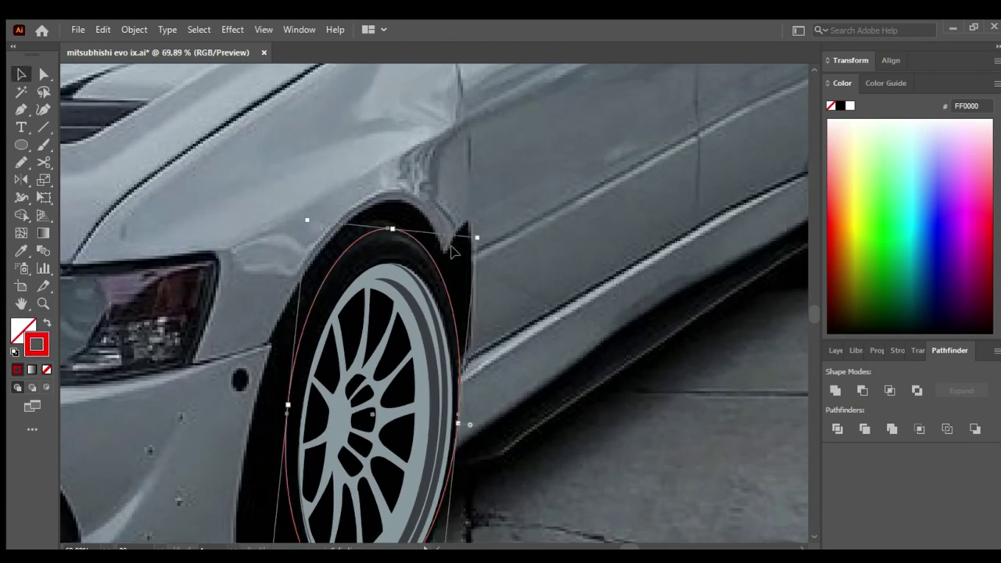
{"action": "left_click_drag", "start_coordinate": [476, 238], "coordinate": [479, 255]}
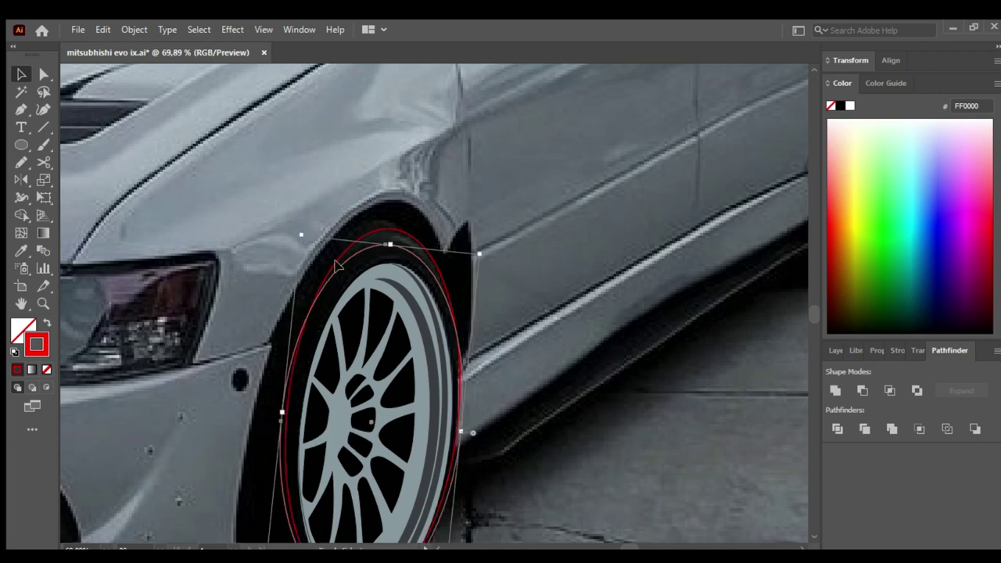
{"action": "key", "text": "shift+m"}
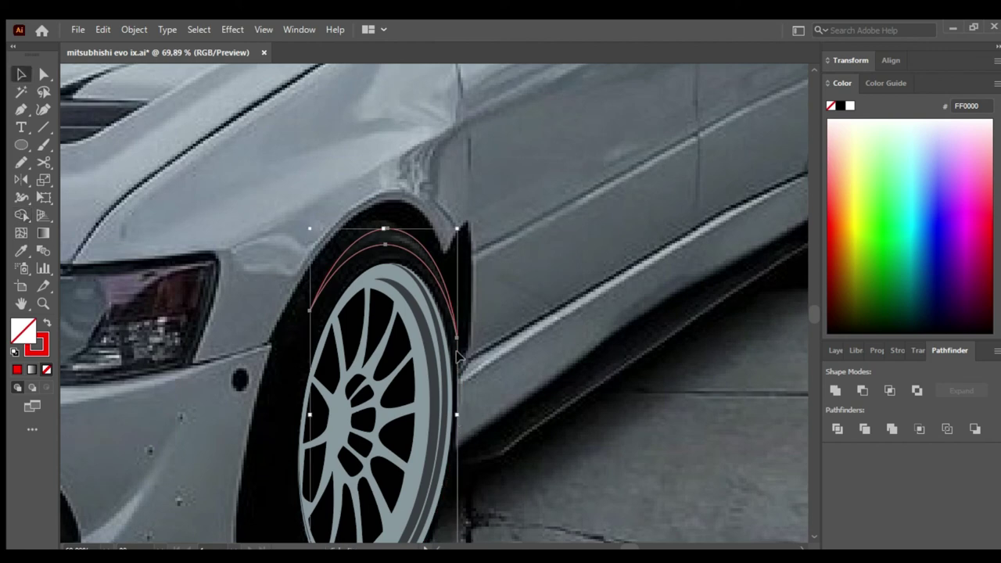
{"action": "key", "text": "i"}
{"action": "left_click", "coordinate": [403, 244]}
{"action": "key", "text": "ctrl+0"}
- Copy the finished front wheel artwork onto the rear wheel
{"action": "key", "text": "z"}
{"action": "left_click_drag", "start_coordinate": [312, 313], "coordinate": [335, 313]}
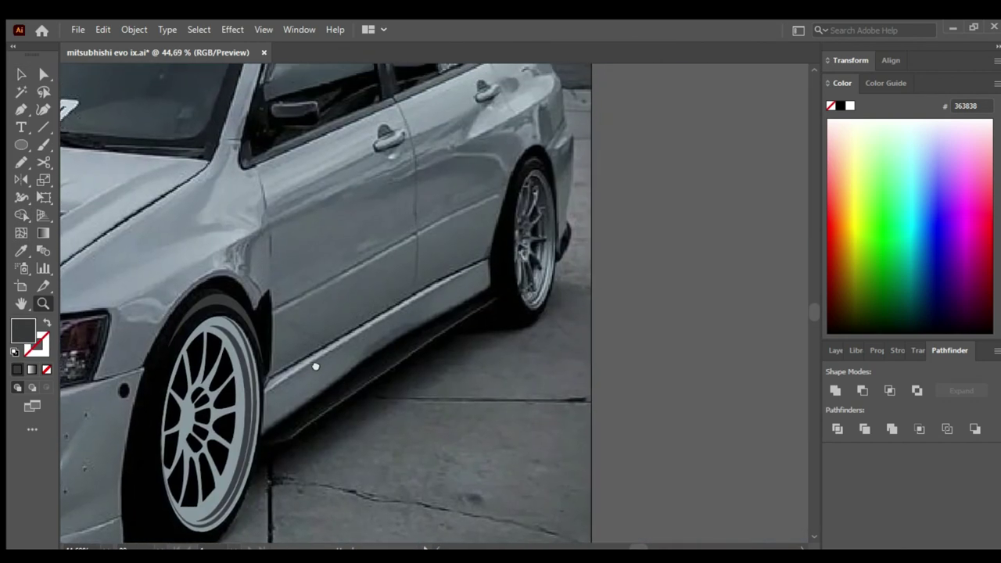
{"action": "scroll", "coordinate": [339, 311], "scroll_direction": "down", "scroll_amount": 2}
{"action": "left_click", "coordinate": [835, 350]}
{"action": "key", "text": "v"}
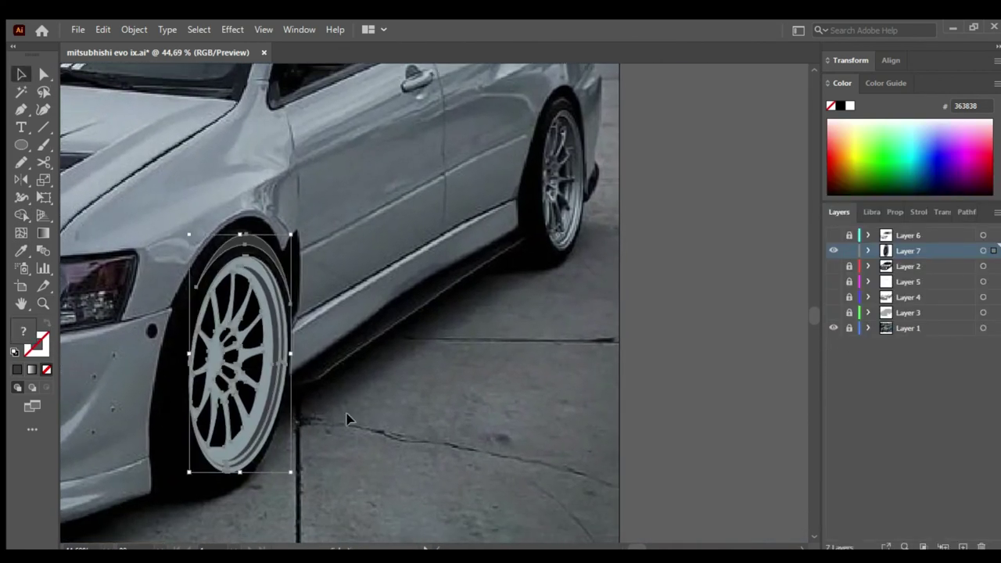
{"action": "mouse_move", "coordinate": [262, 412]}
{"action": "left_mouse_down"}
{"action": "mouse_move", "coordinate": [230, 479]}
{"action": "mouse_move", "coordinate": [527, 341]}
{"action": "left_mouse_up"}
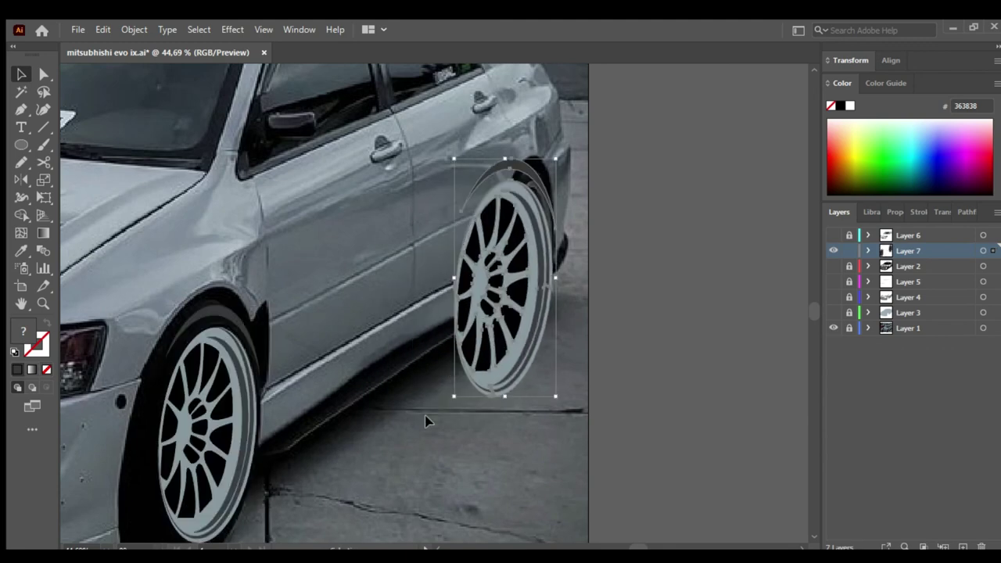
{"action": "left_click_drag", "start_coordinate": [454, 402], "coordinate": [517, 322]}
- Make all artwork layers visible and hide the background photo layer (Layer 1)
{"action": "scroll", "coordinate": [500, 313], "scroll_direction": "down", "scroll_amount": 3}
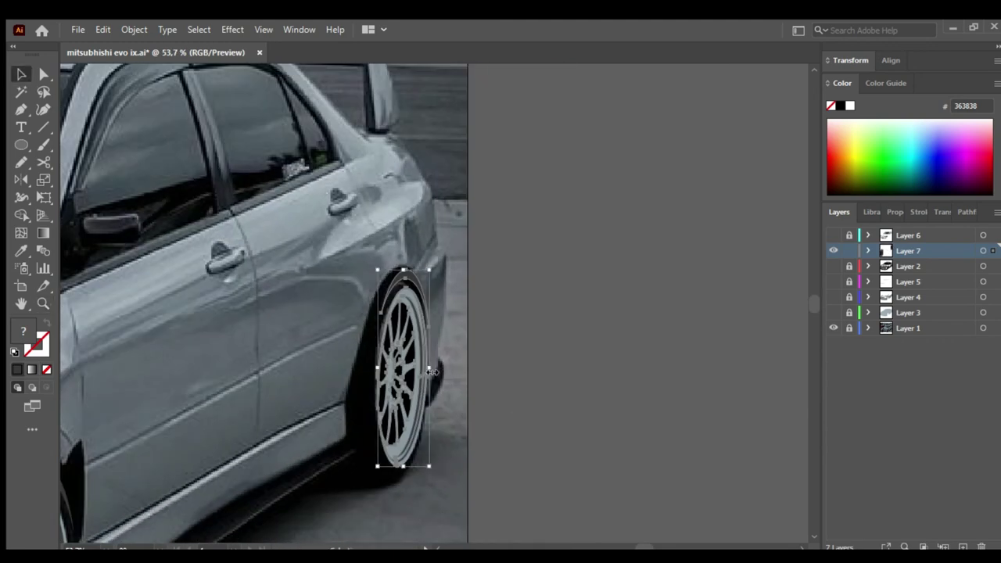
{"action": "left_click", "coordinate": [833, 250], "text": "alt"}
{"action": "left_click", "coordinate": [832, 329]}
{"action": "key", "text": "ctrl+minus"}
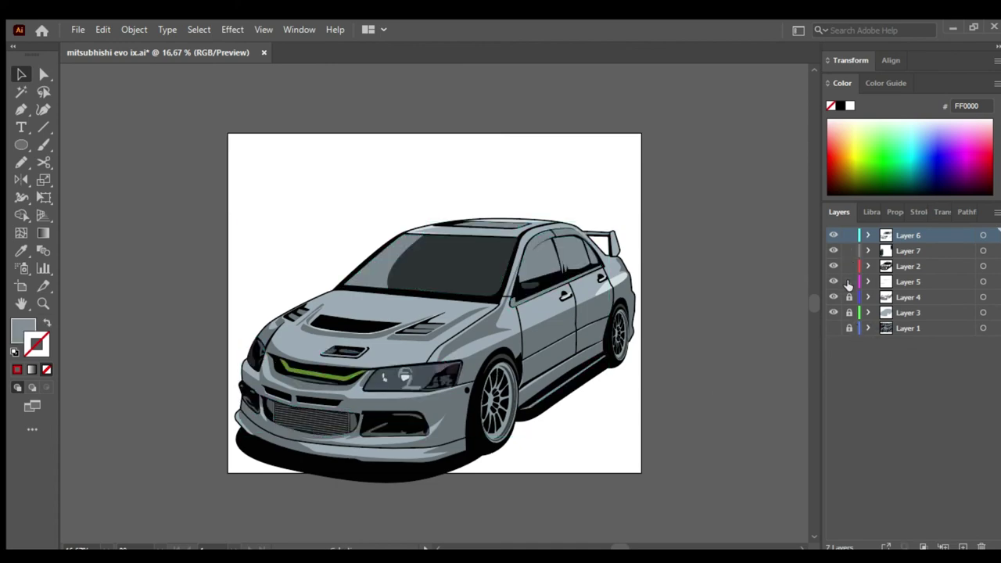
- Delete Layer 1's background photo and move the whole car slightly up on the artboard
{"action": "left_click_drag", "start_coordinate": [851, 329], "coordinate": [982, 547]}
{"action": "key", "text": "ctrl+a"}
{"action": "left_click_drag", "start_coordinate": [592, 418], "coordinate": [592, 379]}
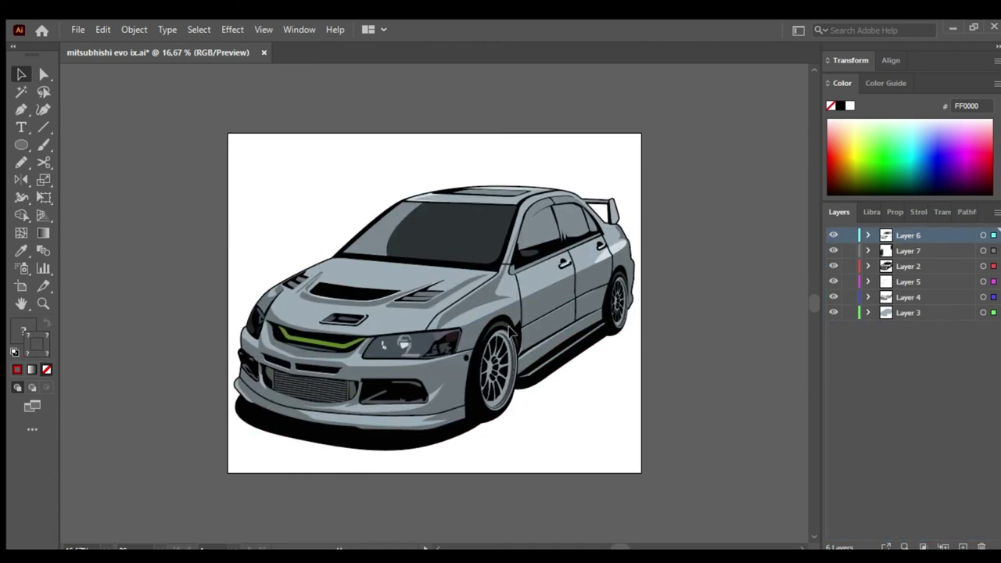
{"action": "left_click", "coordinate": [697, 327]}
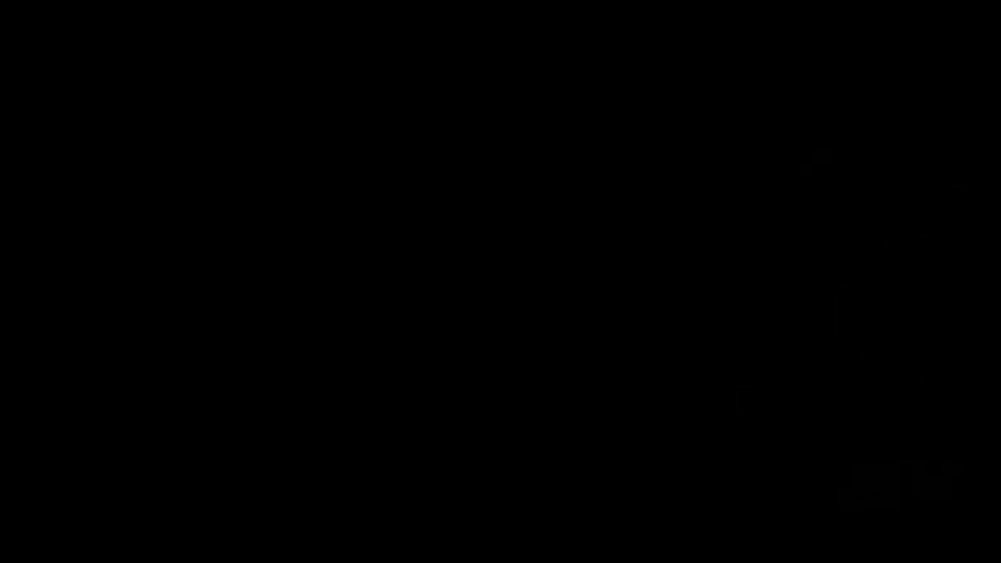